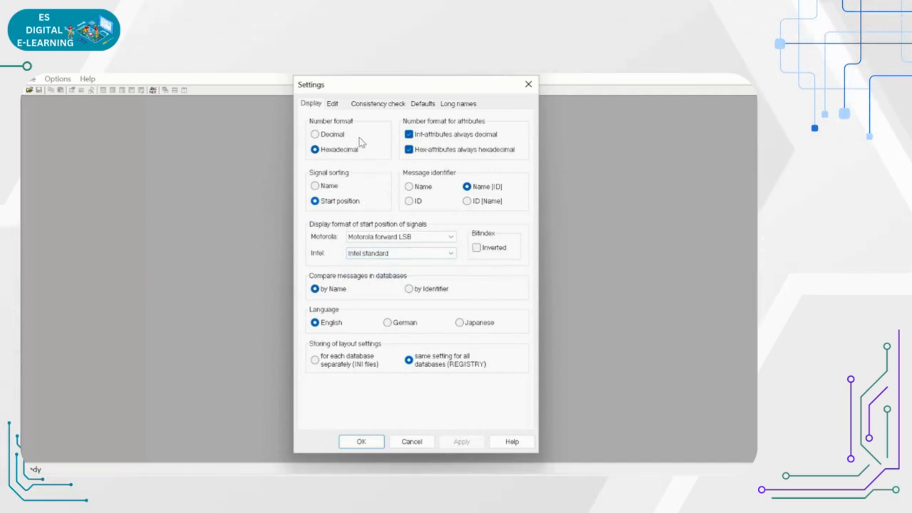
Close the Settings dialog without changing any options.
click(528, 84)
click(32, 80)
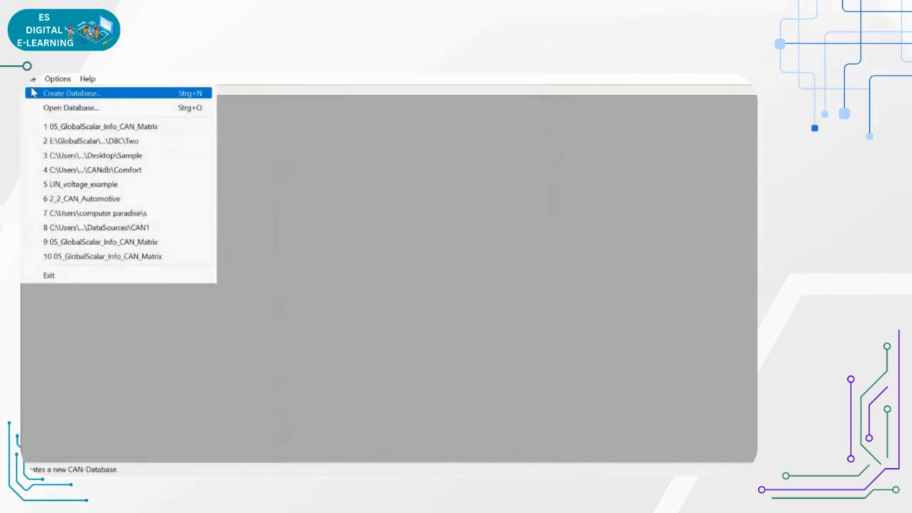
click(70, 94)
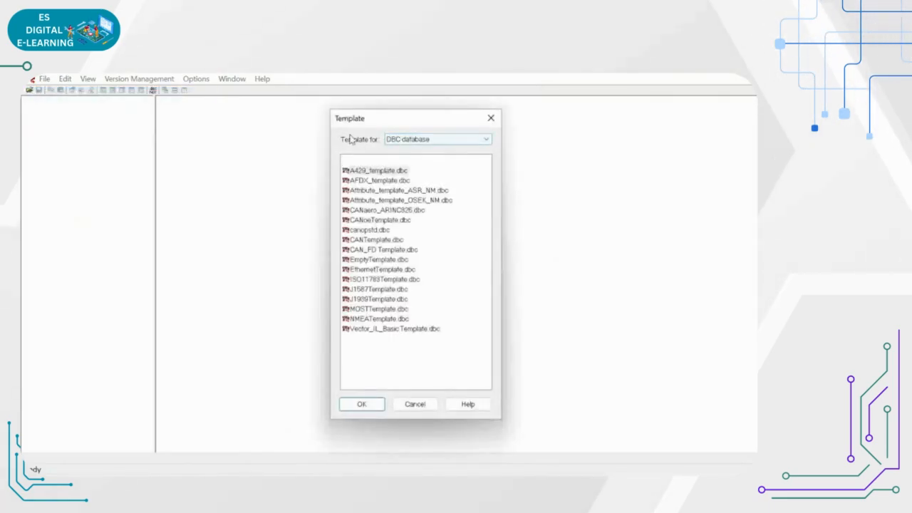
click(386, 221)
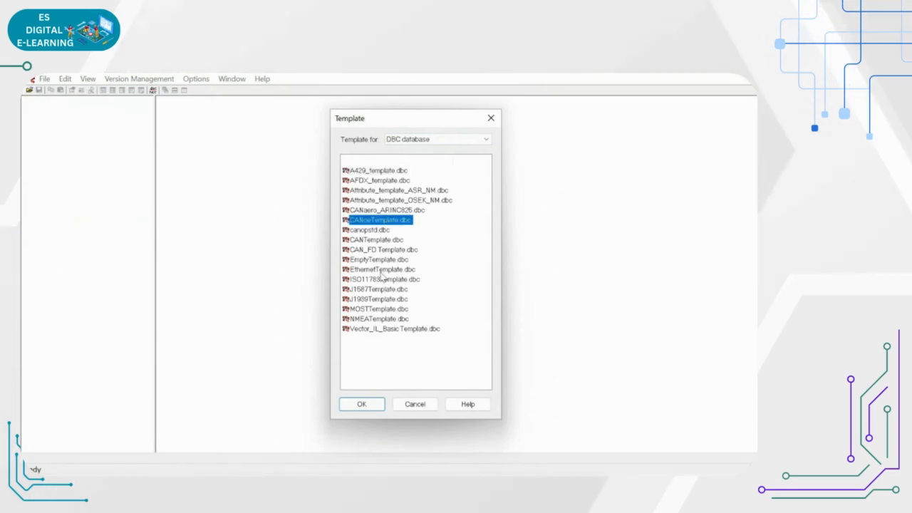
double_click(380, 271)
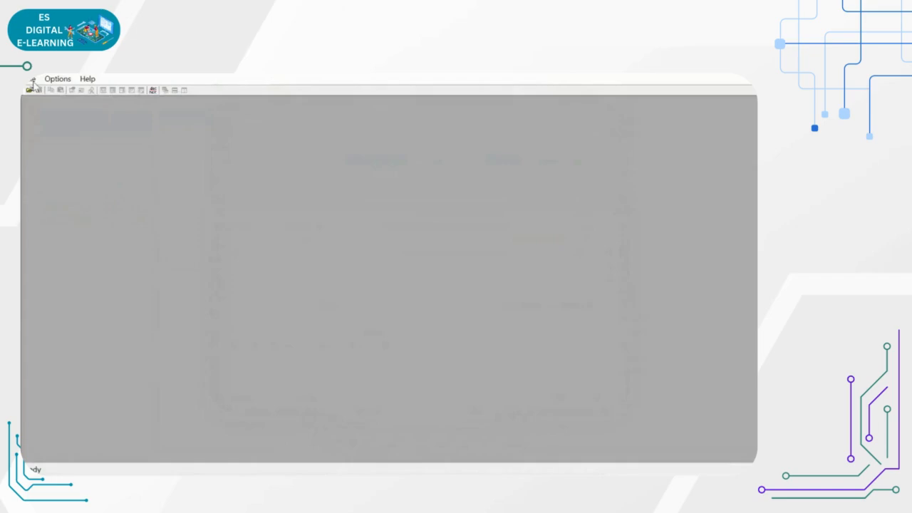
Start creating a new DBC database based on the CANTemplate.dbc template.
click(33, 80)
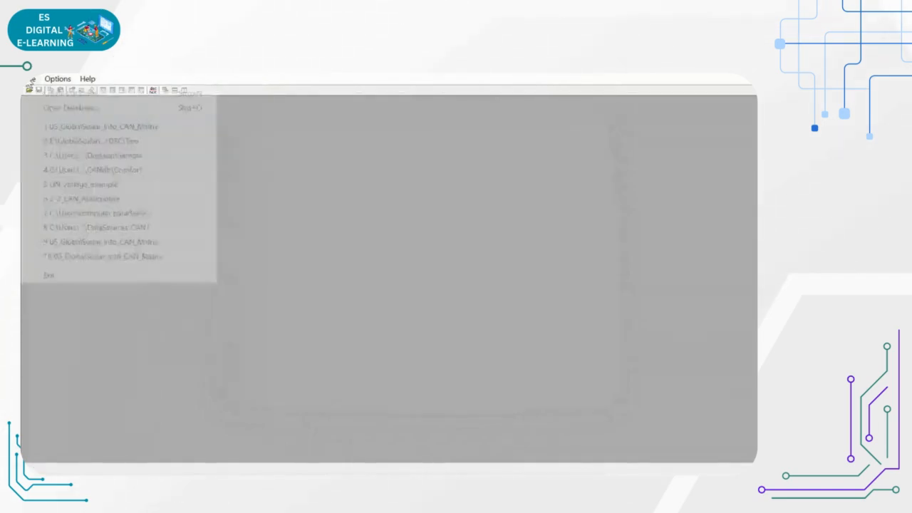
click(29, 91)
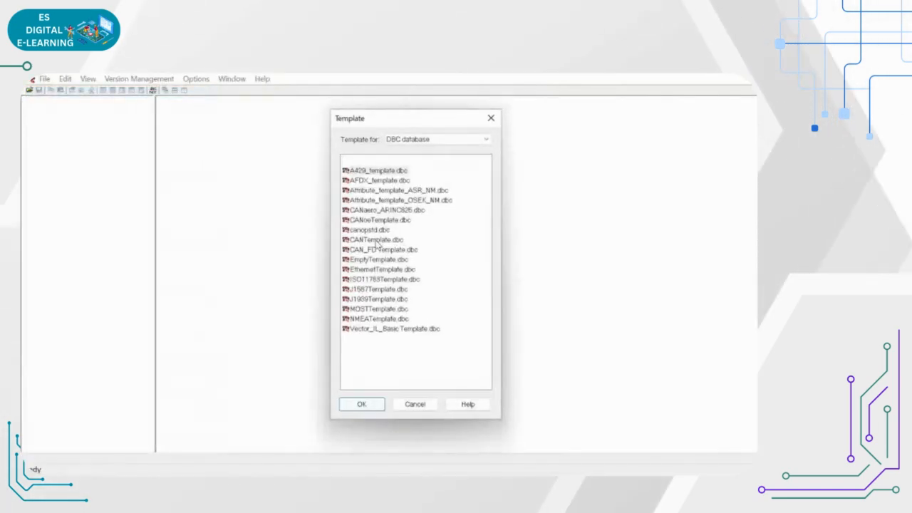
click(385, 241)
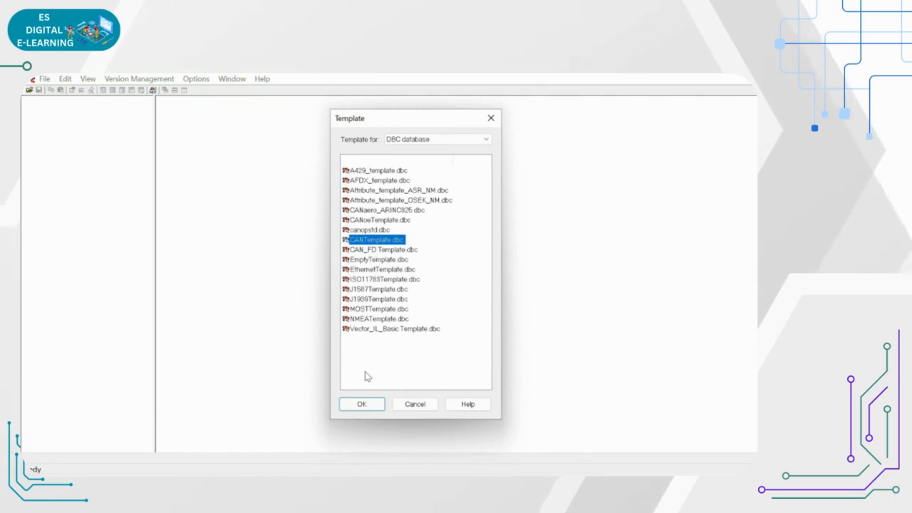
click(361, 404)
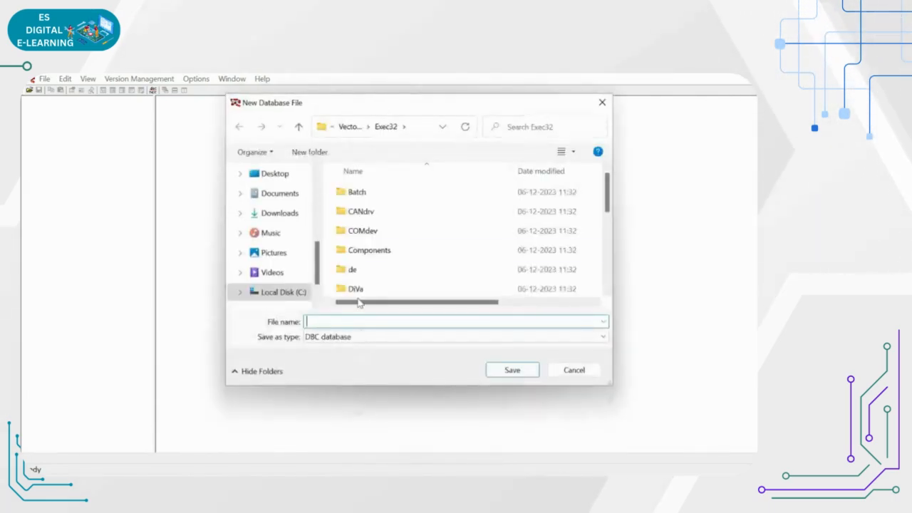
Create a folder named DBC_CAN on the Desktop and open it as the save location for the database.
scroll(297, 199, up, 5)
scroll(297, 199, up, 3)
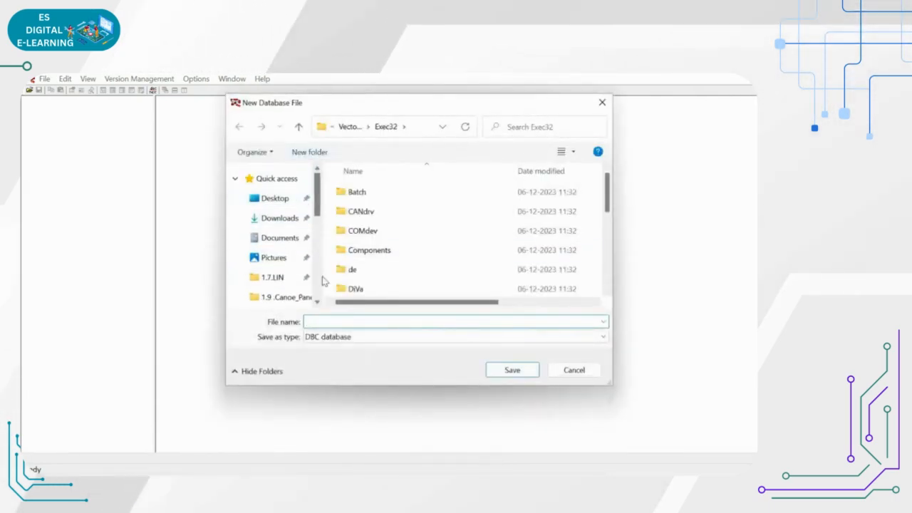
click(313, 153)
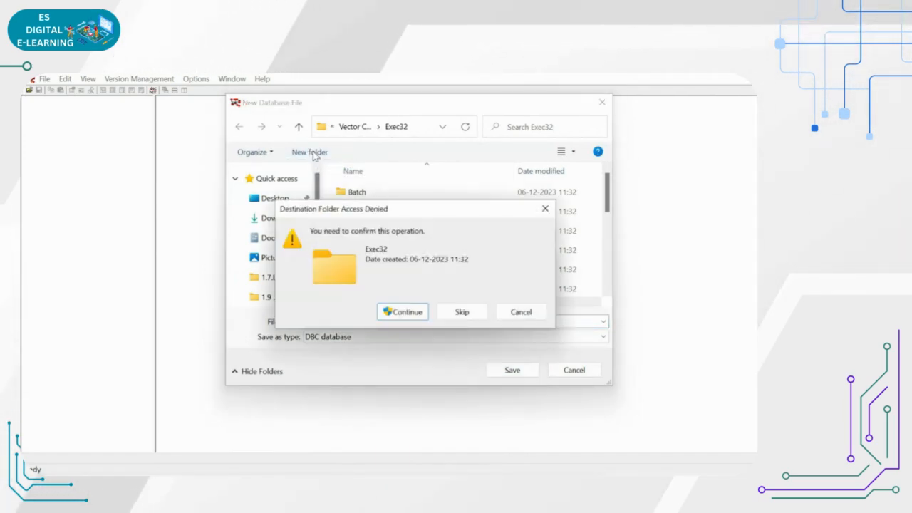
click(536, 211)
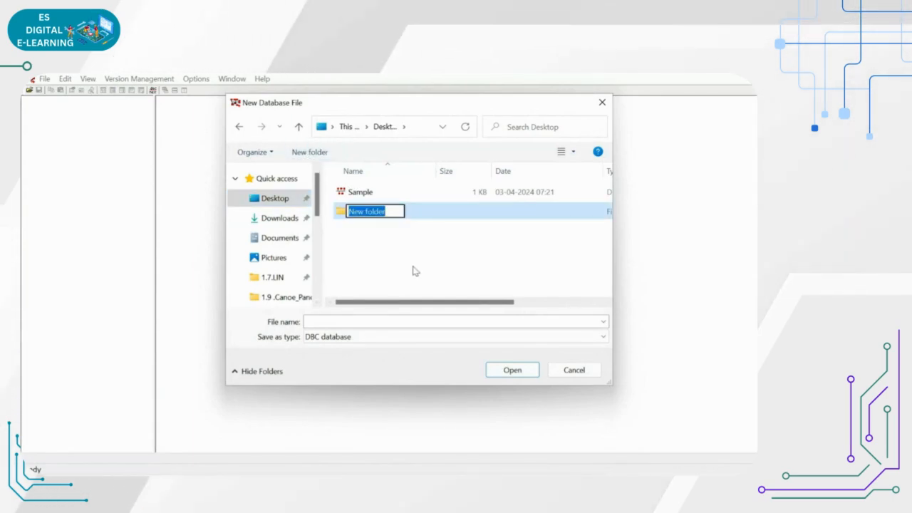
text(DB)
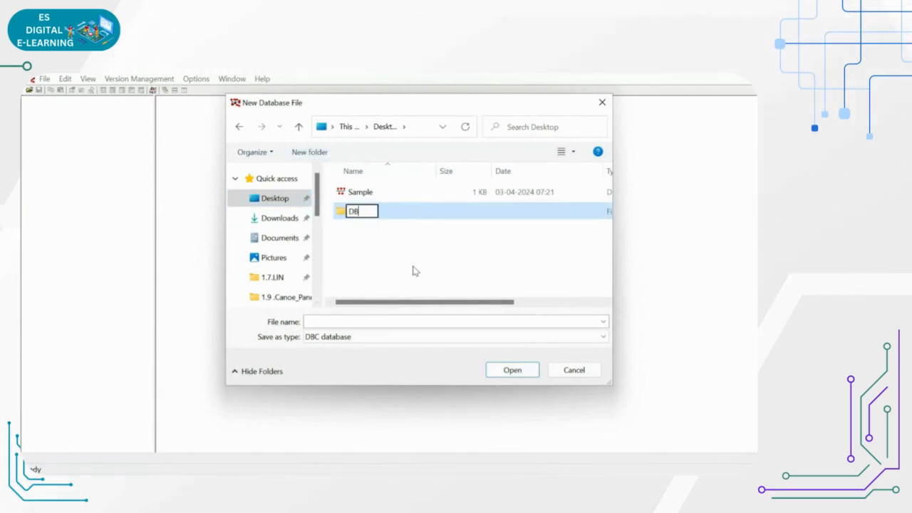
text(C_CAN)
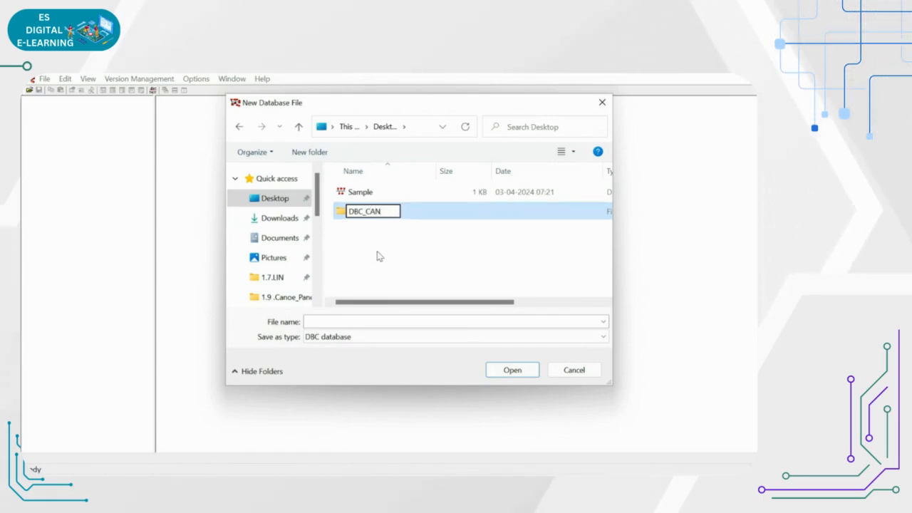
key(Return)
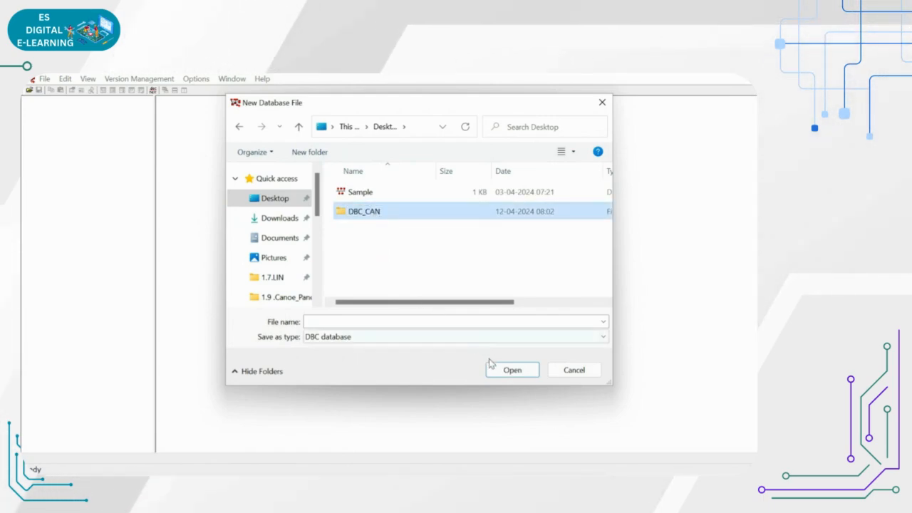
click(499, 370)
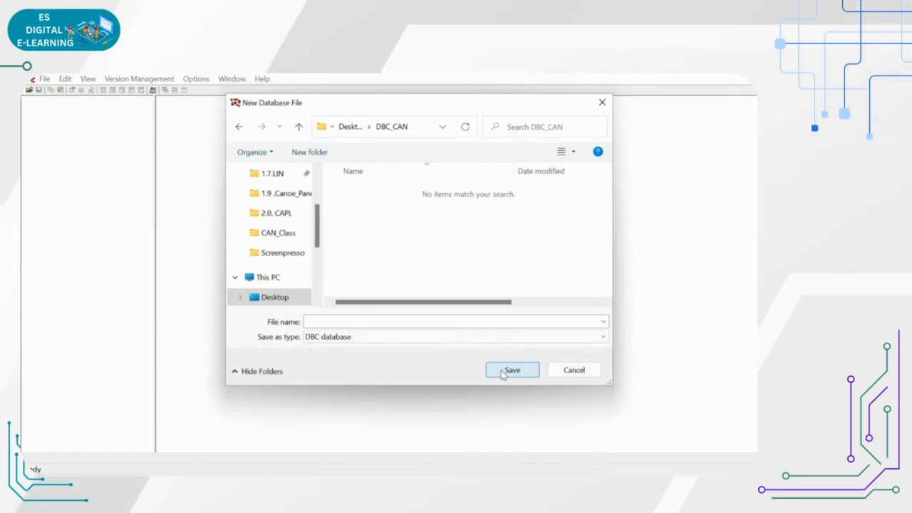
Save the new database as New_file in the DBC_CAN folder.
click(353, 324)
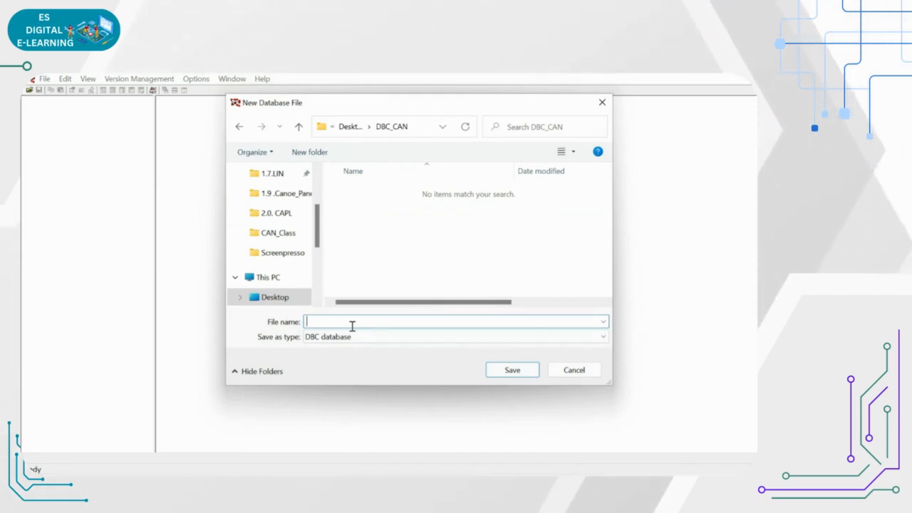
text(New_file)
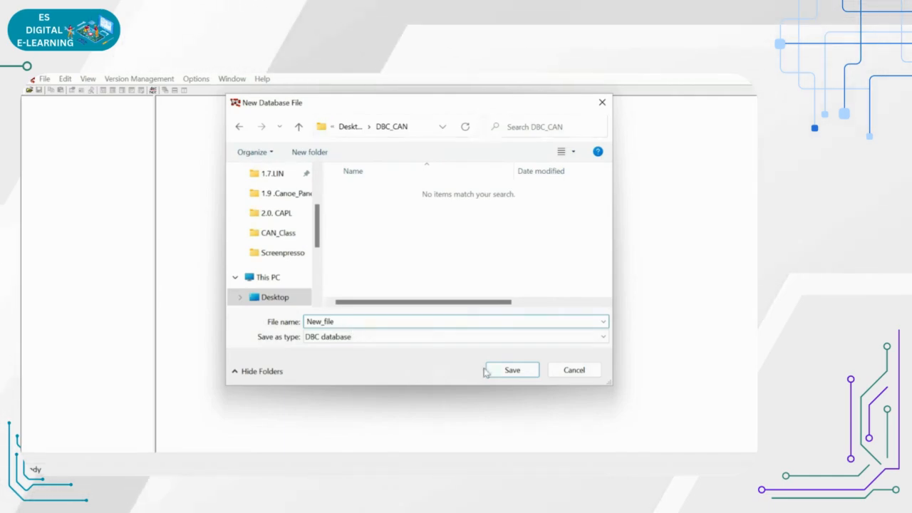
click(510, 370)
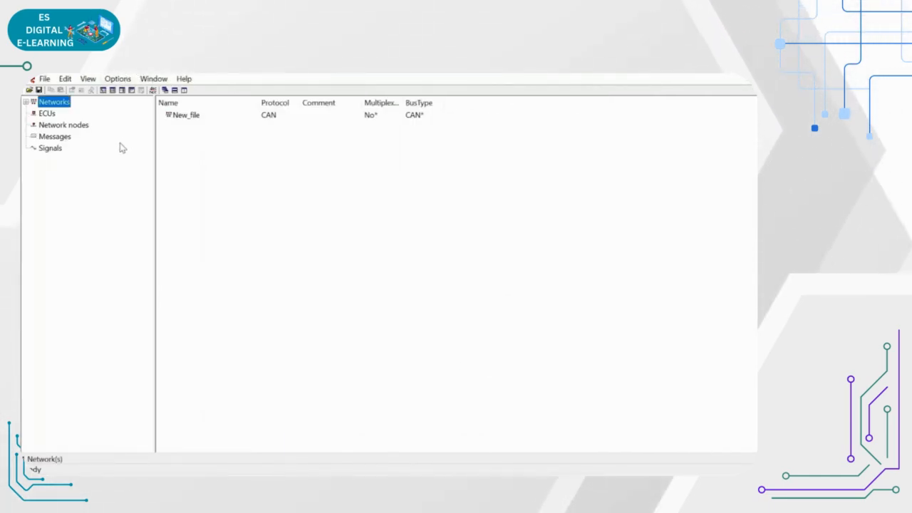
Expand the Networks tree and inspect the contents and definition of the New_file network.
click(26, 102)
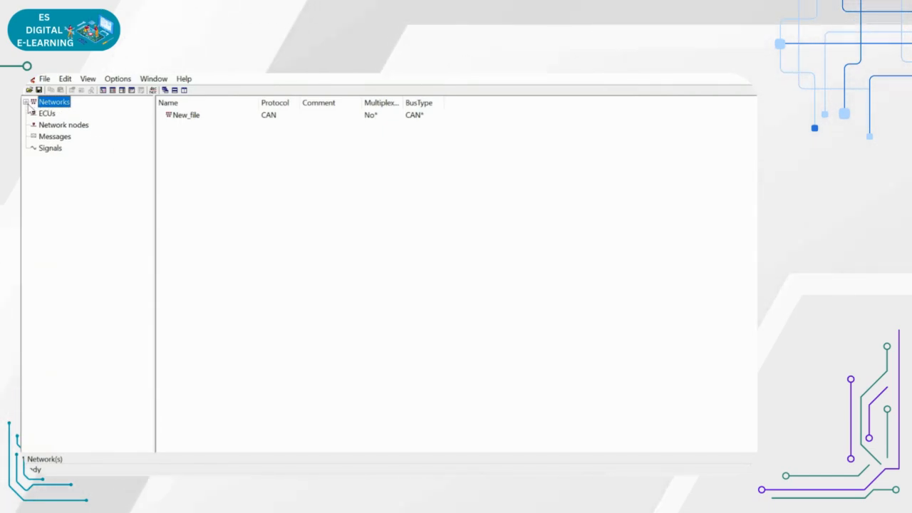
click(25, 102)
click(33, 113)
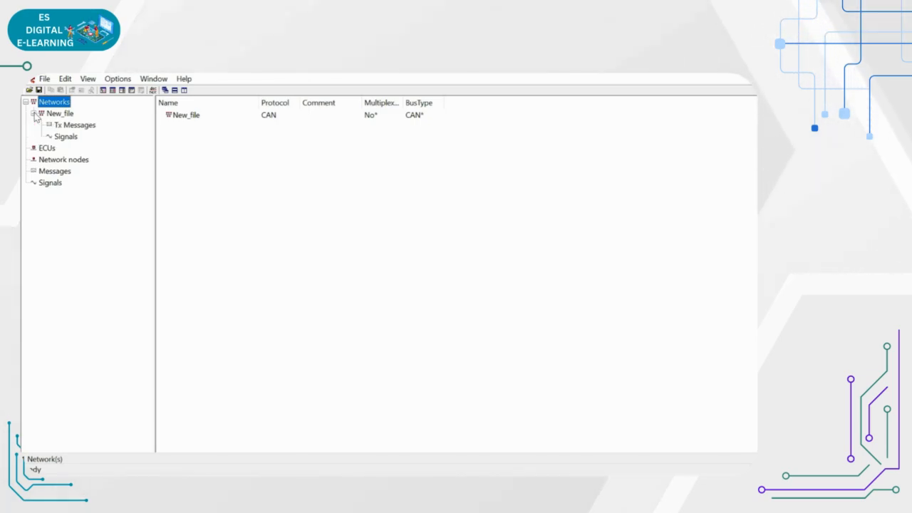
click(33, 113)
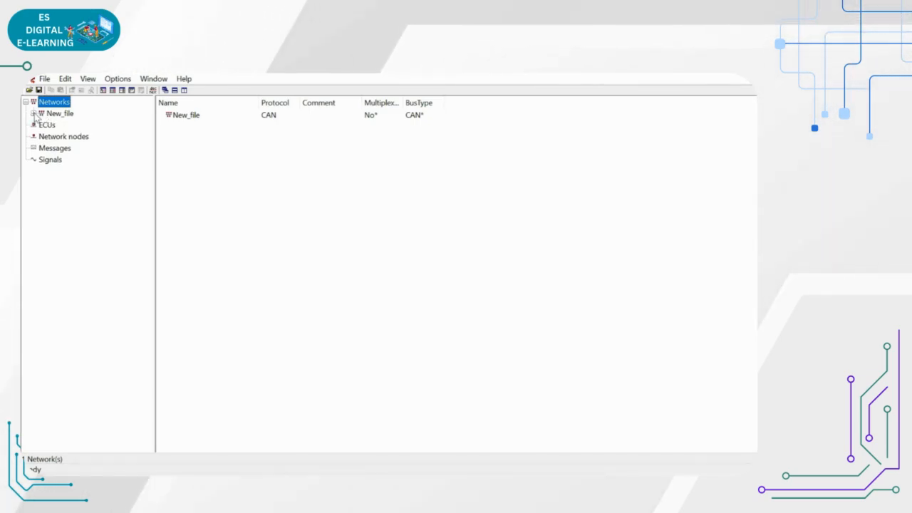
click(52, 115)
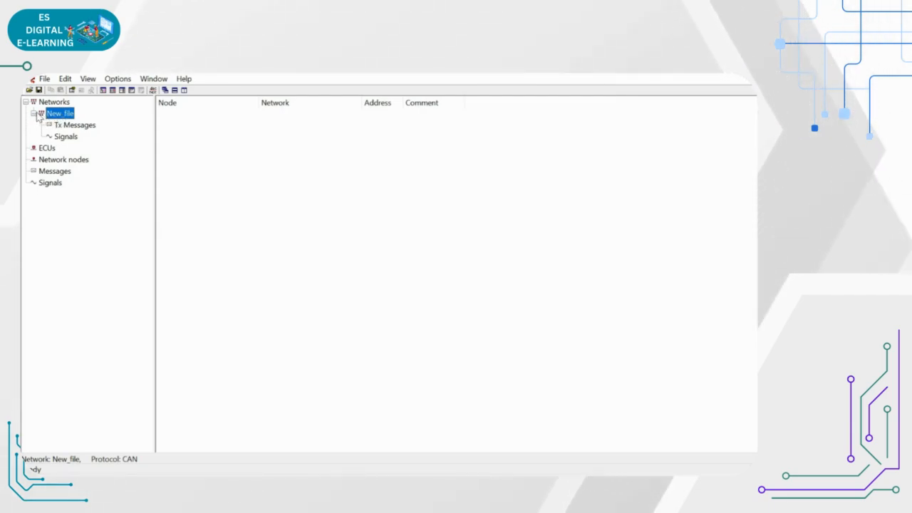
double_click(59, 115)
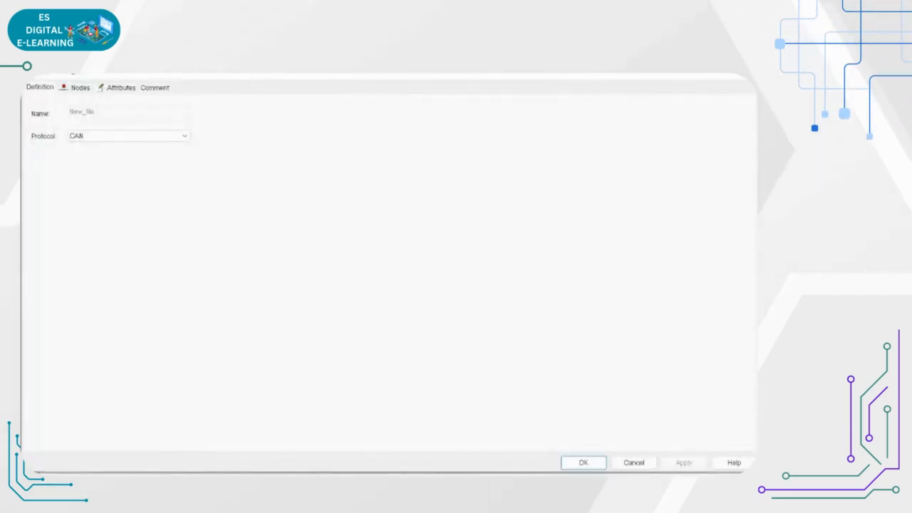
click(742, 78)
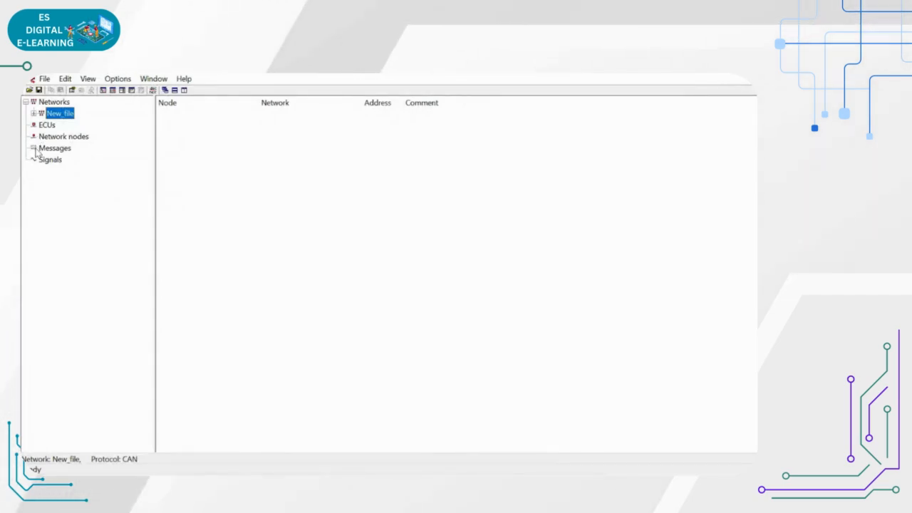
Look through the Messages, Network nodes and ECUs lists and check the export options for ECUs.
click(41, 148)
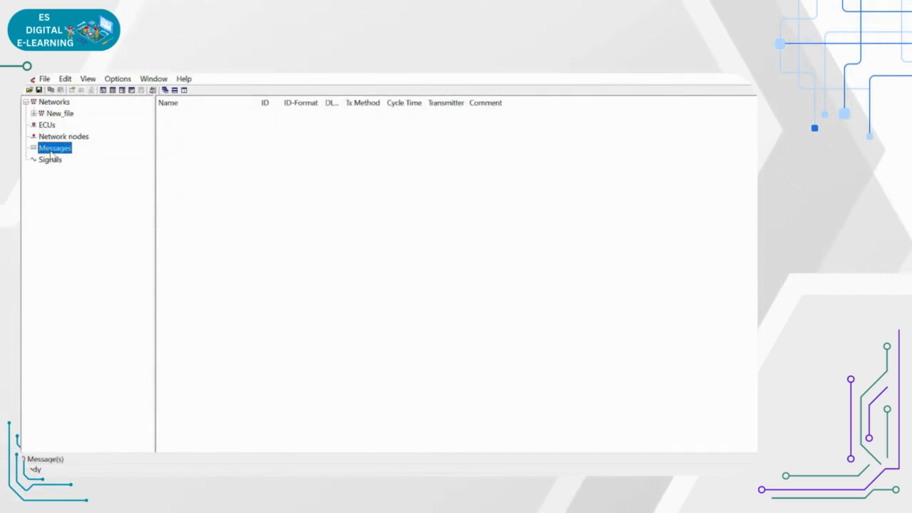
click(53, 103)
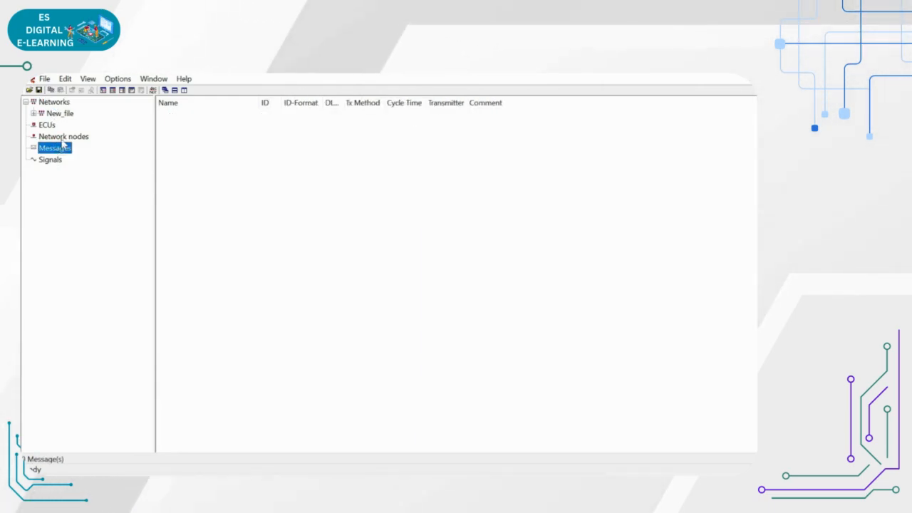
click(56, 136)
click(47, 125)
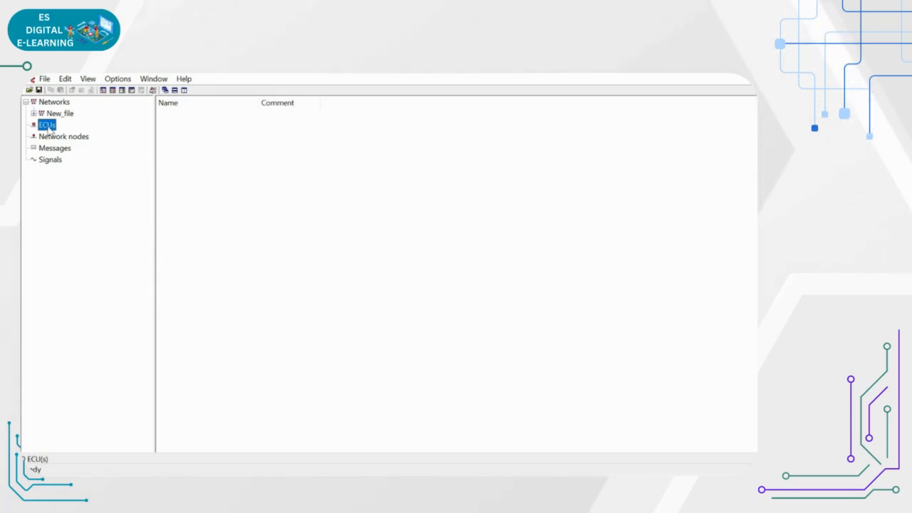
right_click(50, 128)
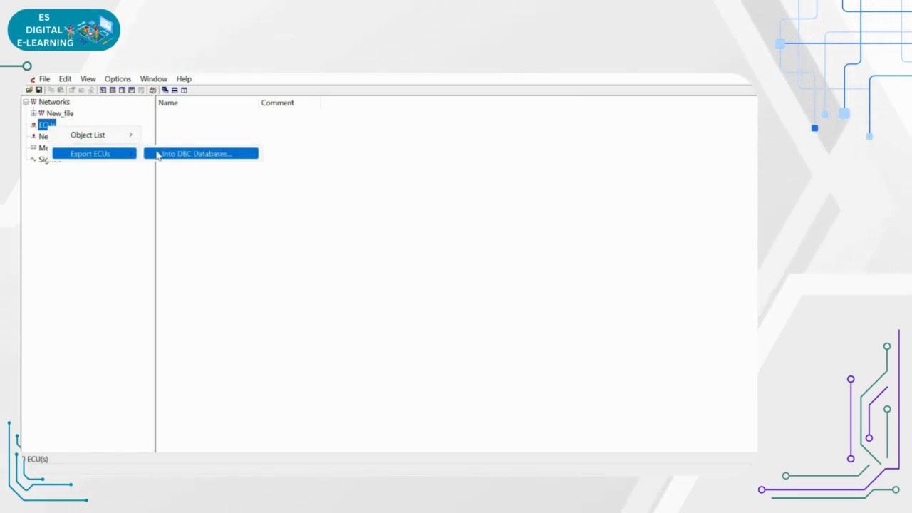
click(52, 127)
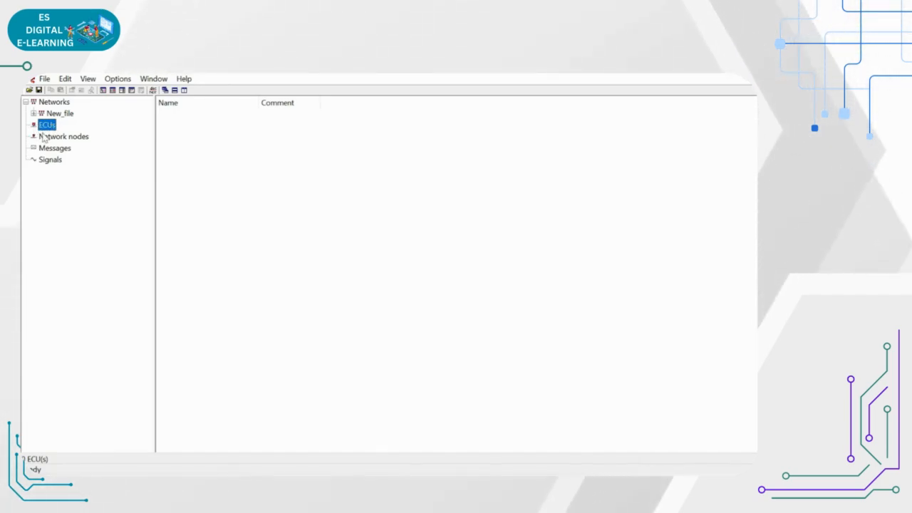
Open the ECUs object list in a new window, and close it to return to the database overview.
right_click(48, 125)
mouse_move(102, 135)
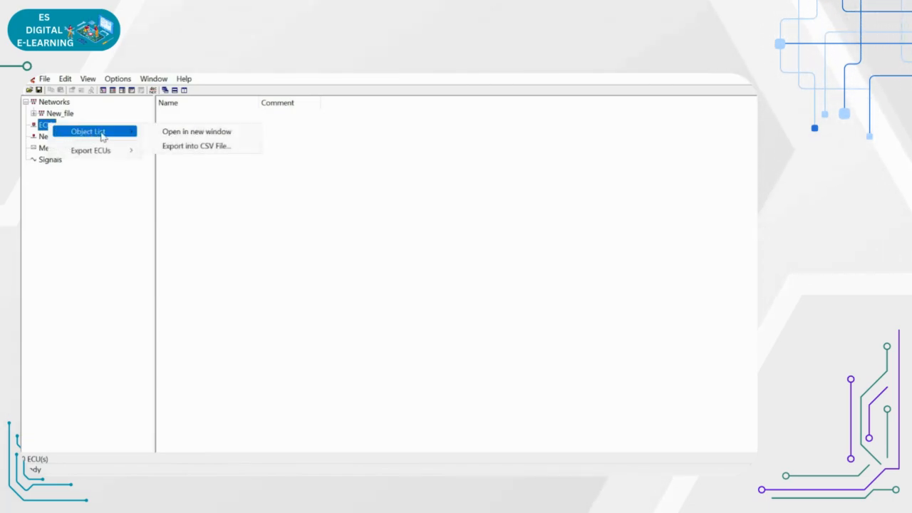
click(173, 134)
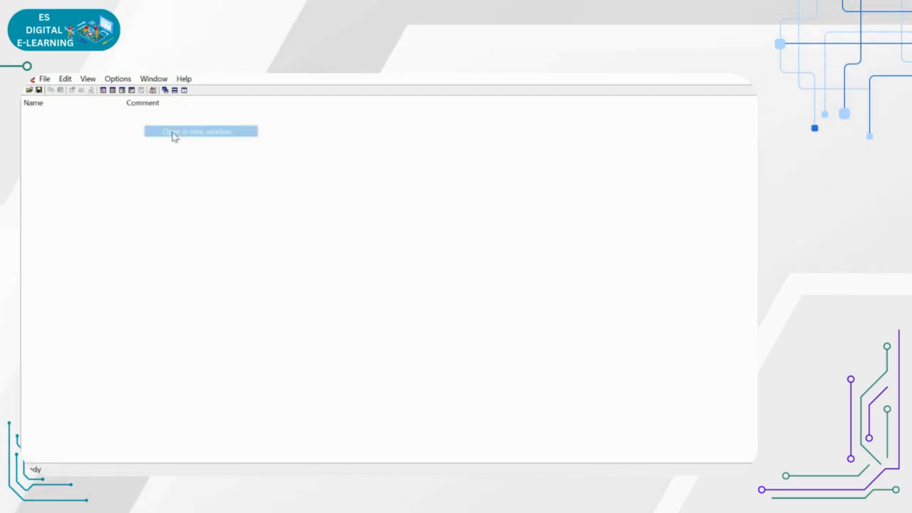
click(47, 81)
click(47, 80)
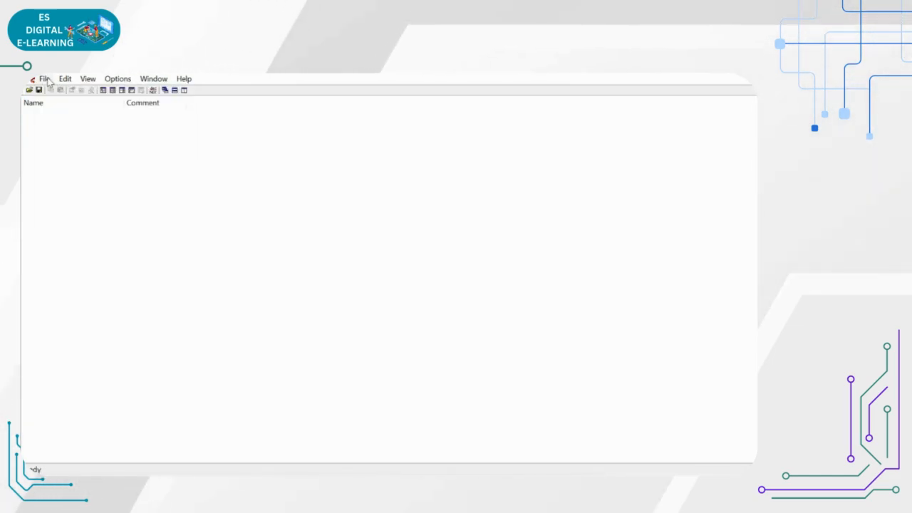
click(47, 80)
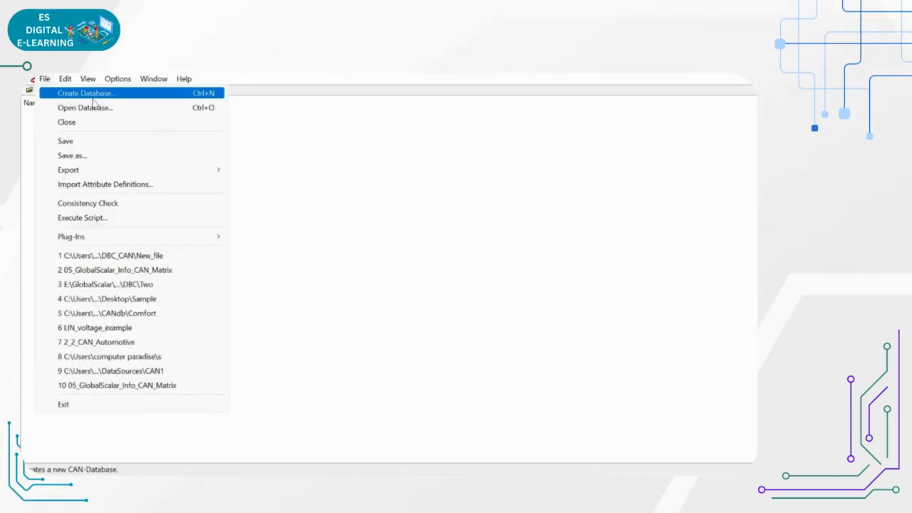
click(353, 150)
click(89, 81)
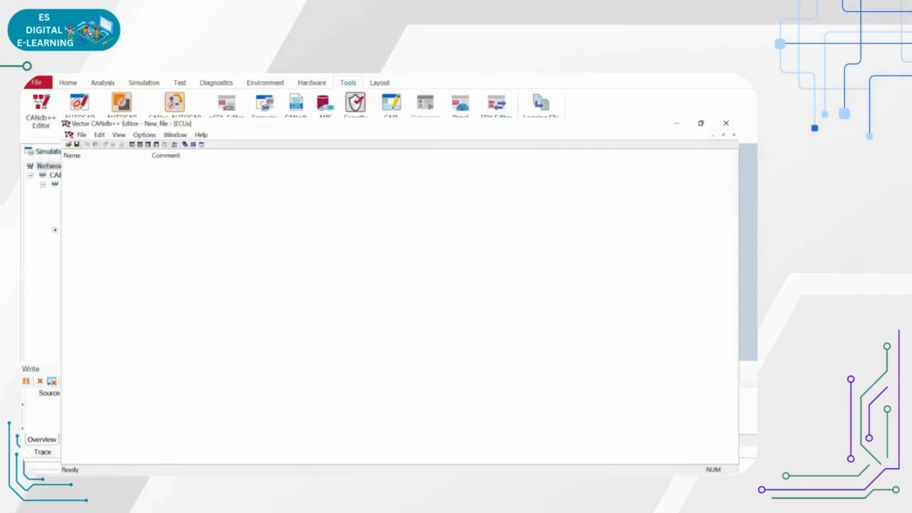
click(44, 79)
click(400, 206)
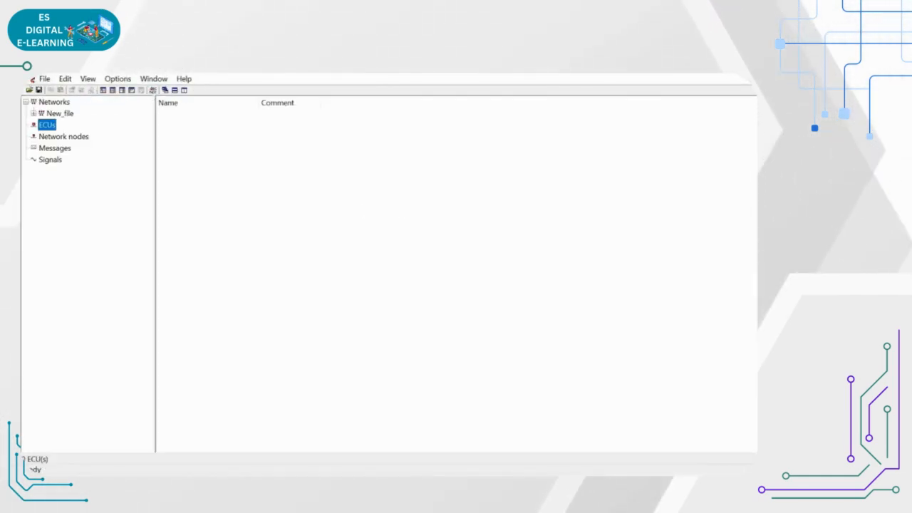
Create a new network node in the database, accepting its default name and address.
click(62, 139)
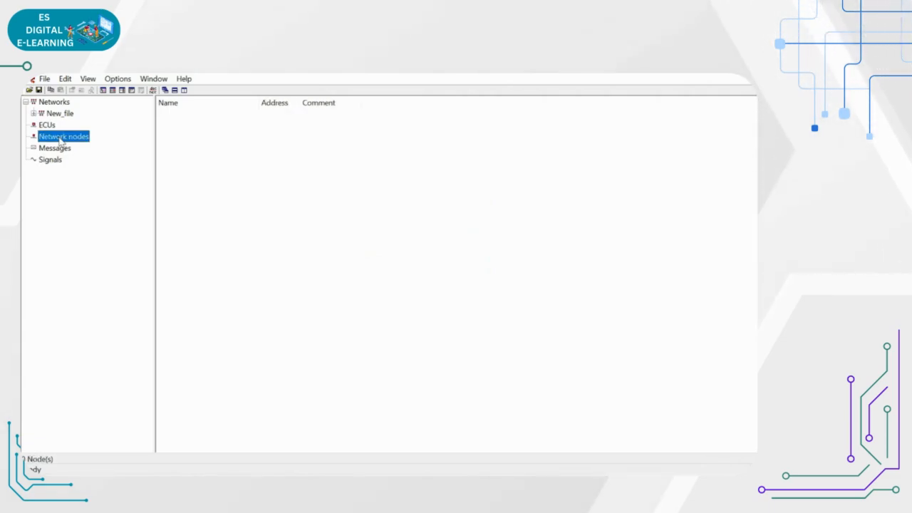
right_click(62, 139)
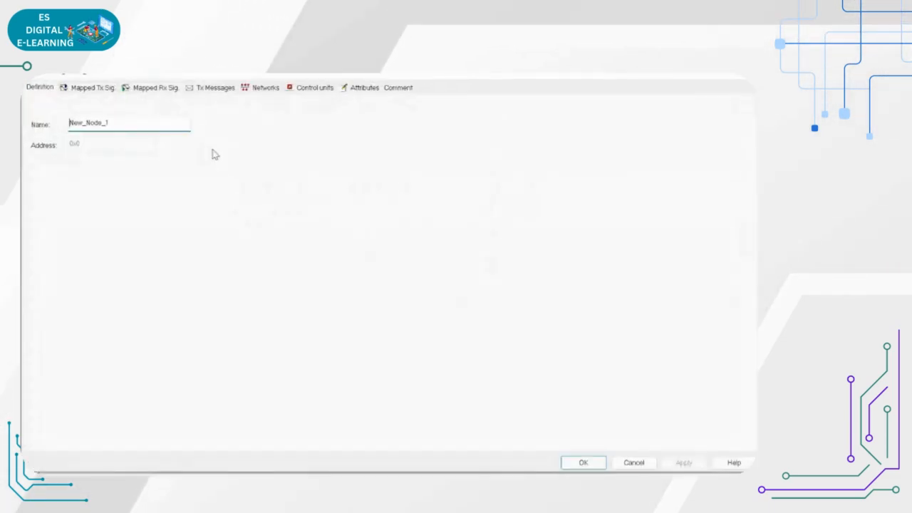
click(125, 123)
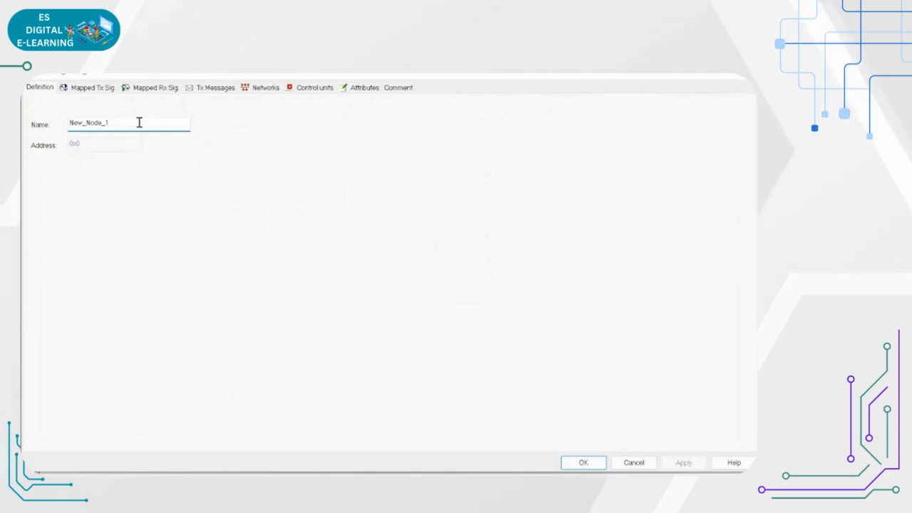
click(585, 465)
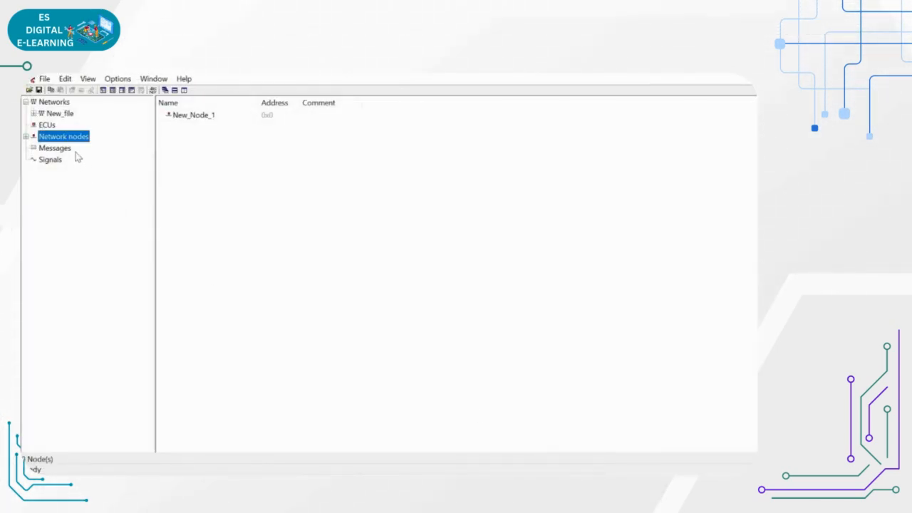
Inspect the new network node's entry, then expand it and view its Tx Messages list.
click(192, 118)
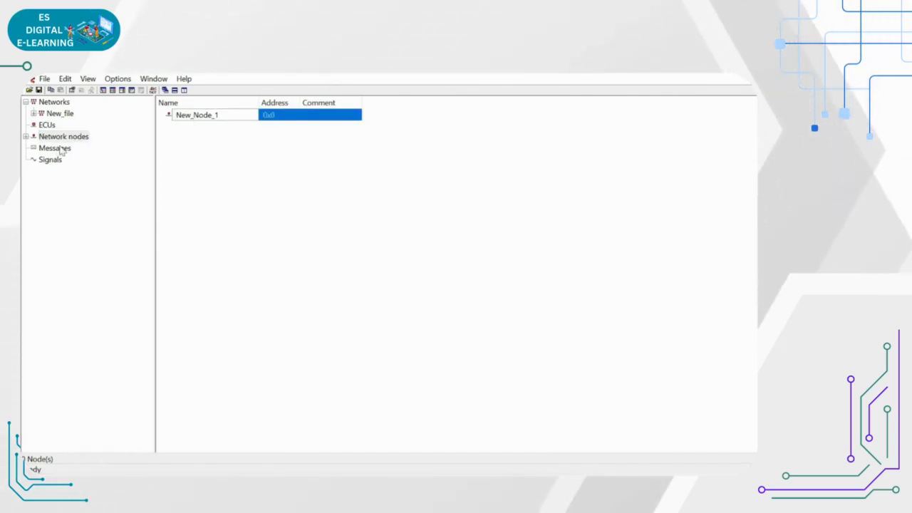
click(36, 149)
click(26, 136)
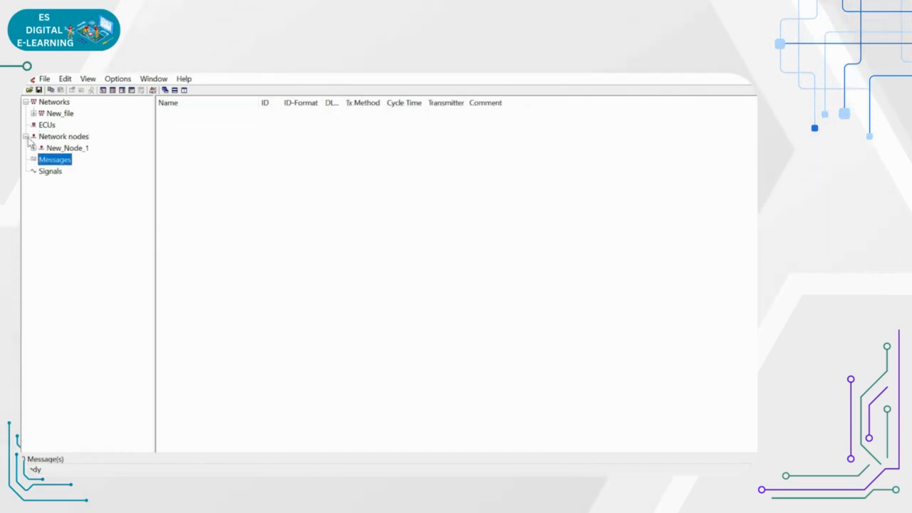
click(67, 147)
click(75, 159)
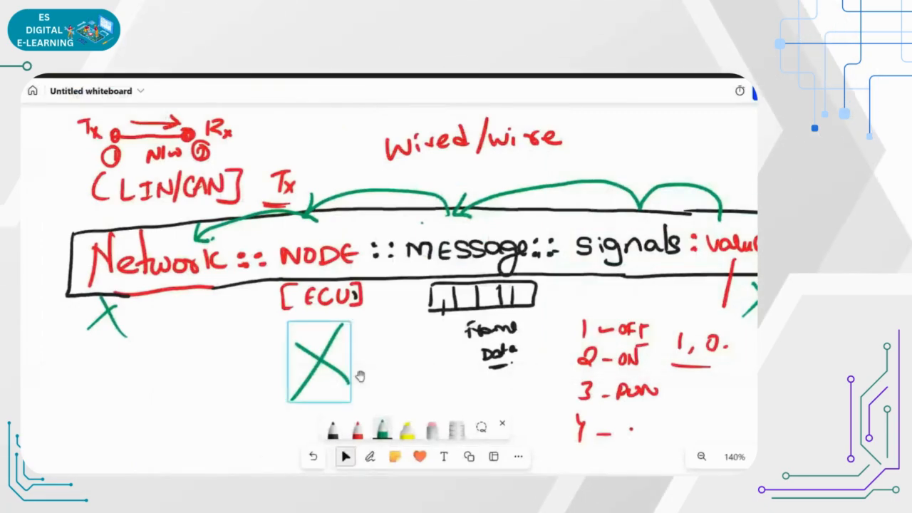
Switch to the whiteboard, erase all existing drawings and handwrite "Network ::" in green.
key(ctrl+a)
key(Delete)
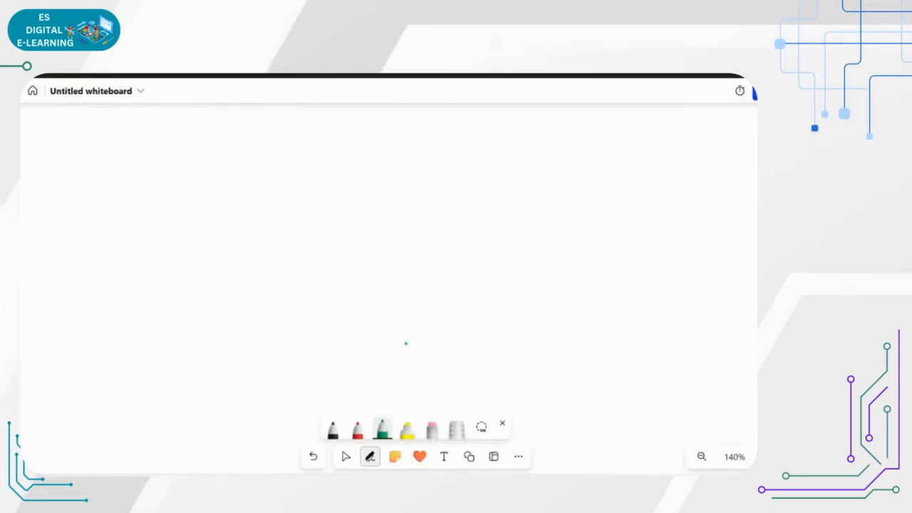
drag(83, 205, 85, 248)
mouse_move(85, 199)
mouse_down()
mouse_move(102, 232)
mouse_move(104, 197)
mouse_up()
drag(112, 227, 128, 235)
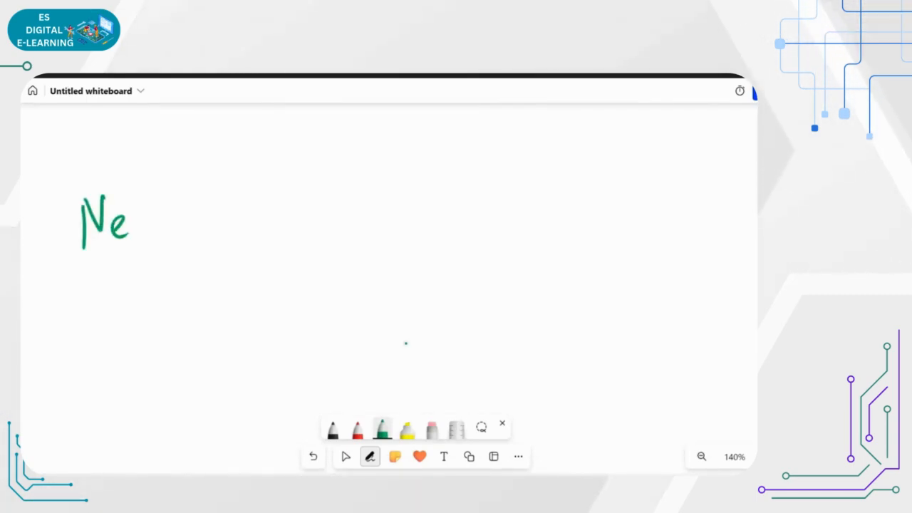
drag(145, 197, 149, 238)
drag(222, 202, 223, 226)
drag(235, 205, 241, 225)
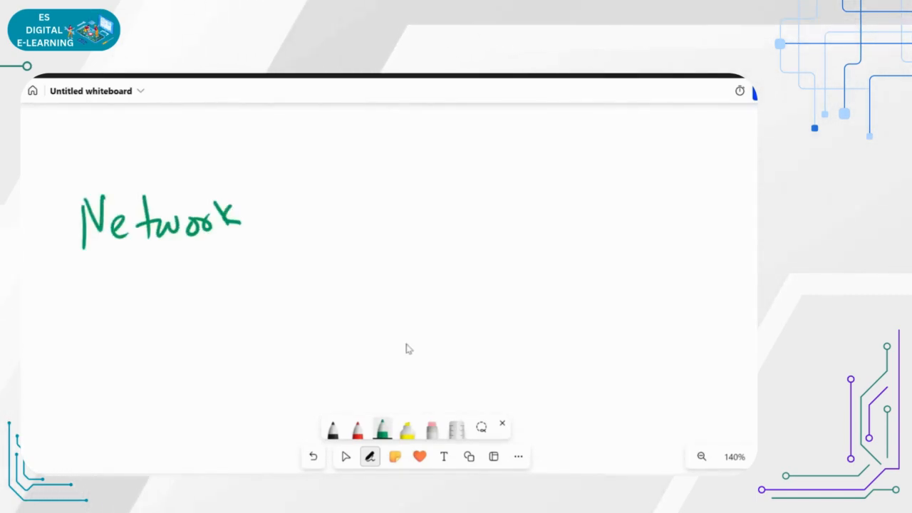
click(262, 208)
click(263, 221)
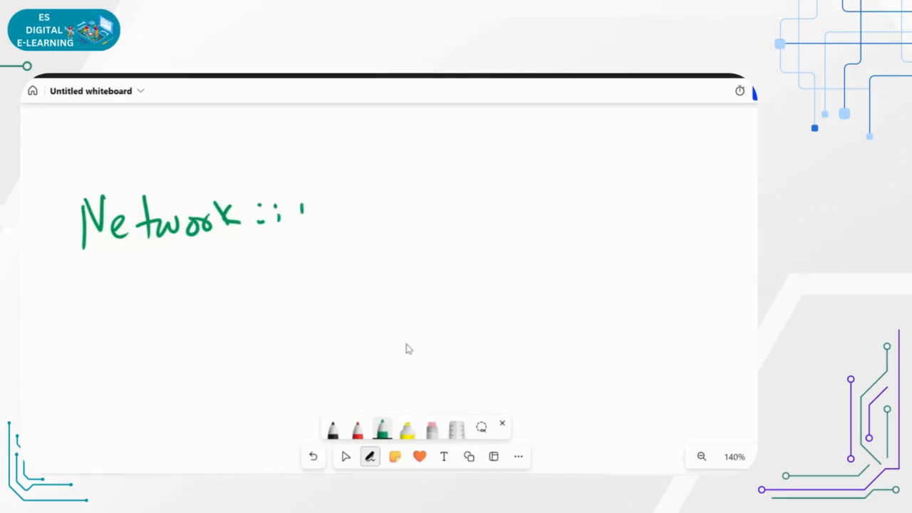
Handwrite NODE 1, NODE 2 and NODE 3 in green, one below another, beside "Network ::".
drag(364, 193, 368, 211)
drag(359, 202, 391, 212)
drag(315, 252, 316, 272)
mouse_move(317, 251)
mouse_down()
mouse_move(331, 271)
mouse_move(347, 252)
mouse_up()
drag(358, 248, 359, 271)
drag(387, 249, 386, 269)
drag(331, 332, 349, 302)
drag(362, 307, 370, 327)
mouse_move(405, 305)
mouse_down()
mouse_move(405, 327)
mouse_move(402, 315)
mouse_up()
drag(415, 304, 418, 327)
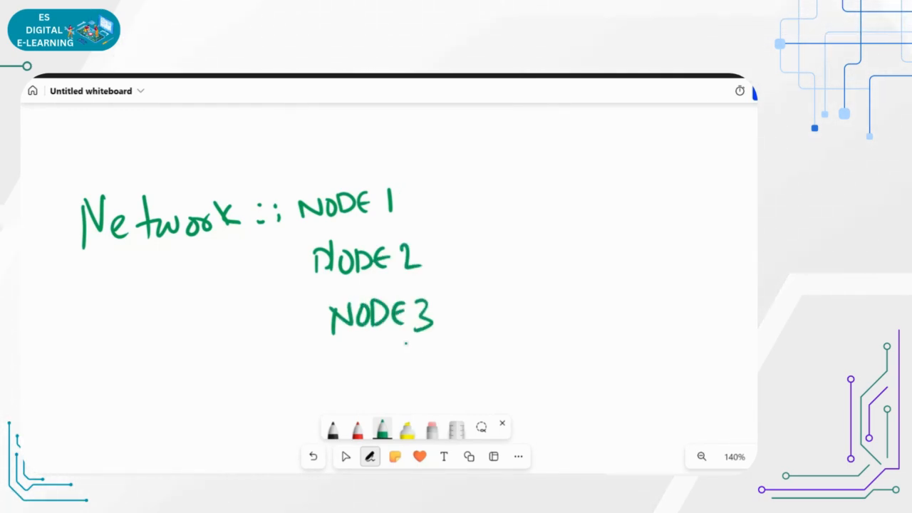
Add double-colon separators after the NODE labels on the whiteboard.
click(438, 264)
click(472, 243)
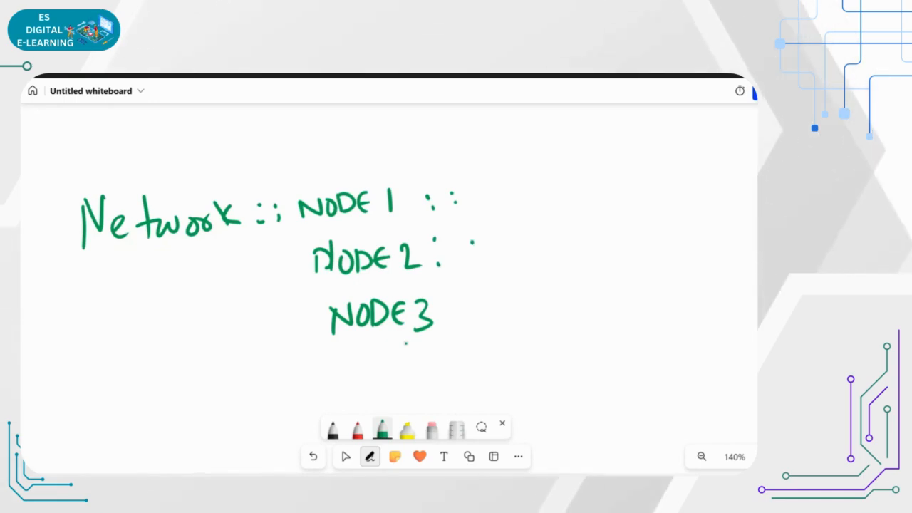
click(451, 295)
click(454, 318)
click(488, 295)
click(492, 319)
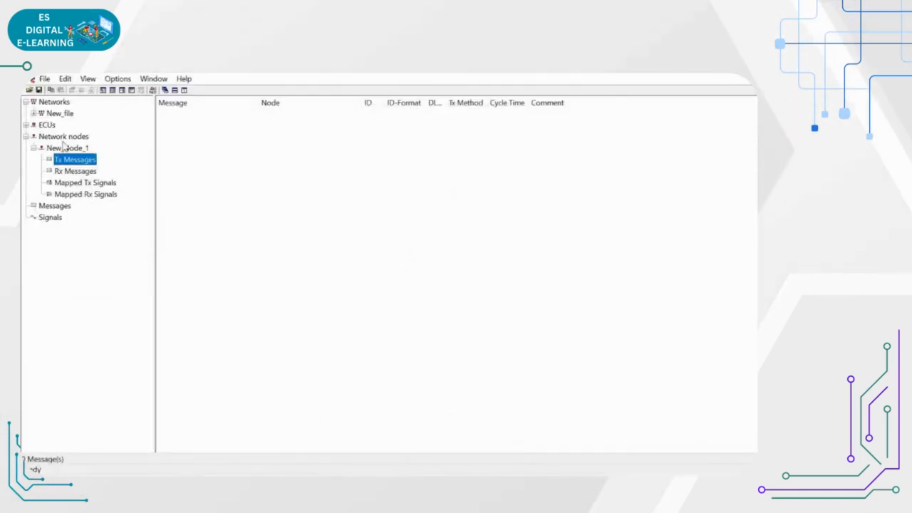
Switch back to CANdb++ and create a second network node with the default settings.
right_click(63, 147)
click(78, 159)
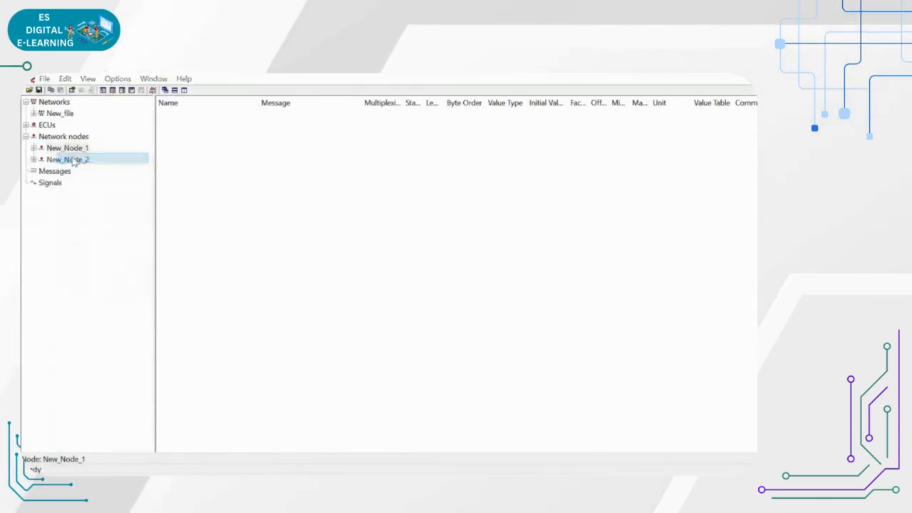
click(584, 463)
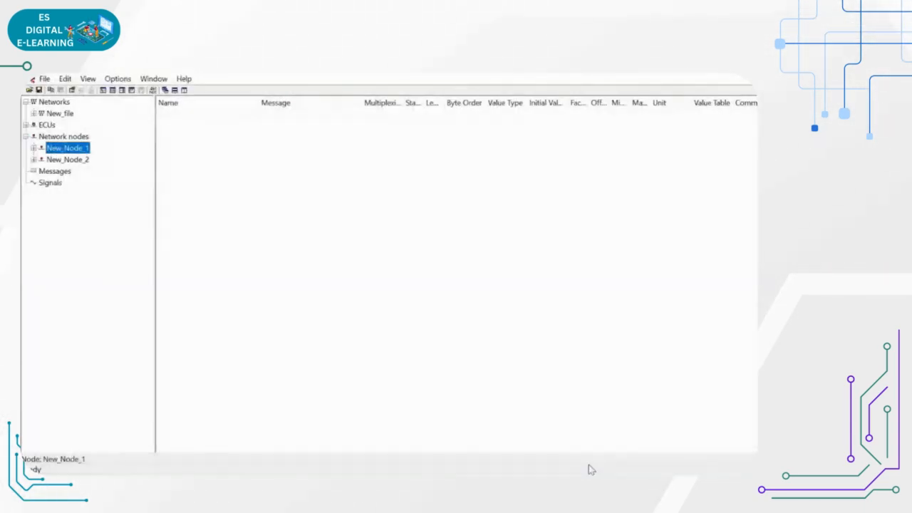
Delete the network node New_Node_1 even though an ECU uses it.
right_click(59, 149)
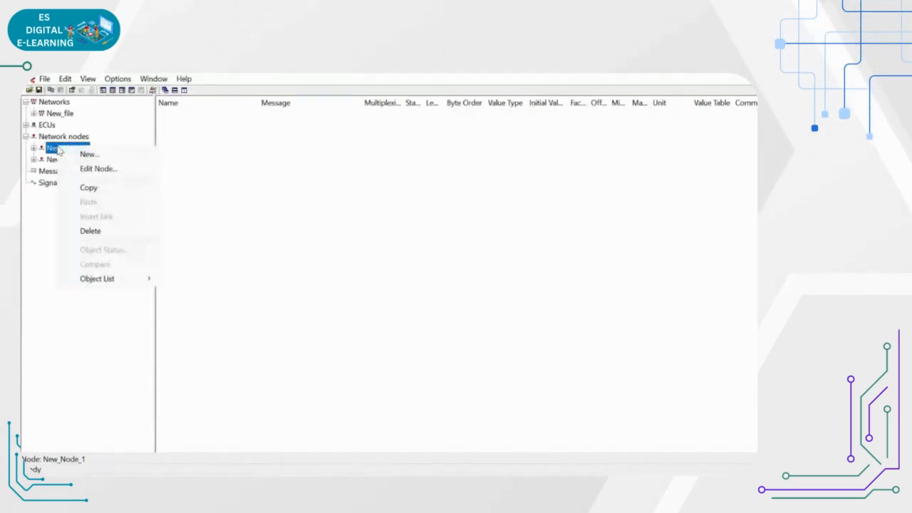
click(87, 231)
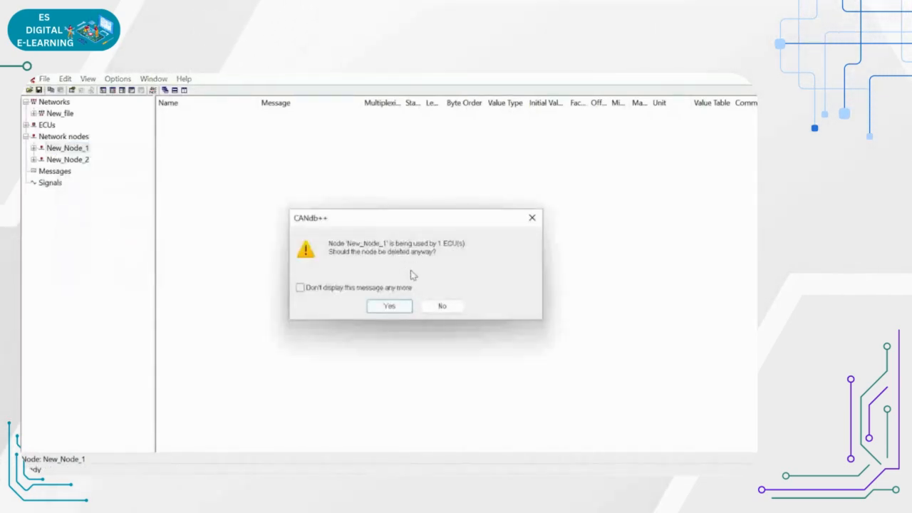
click(389, 306)
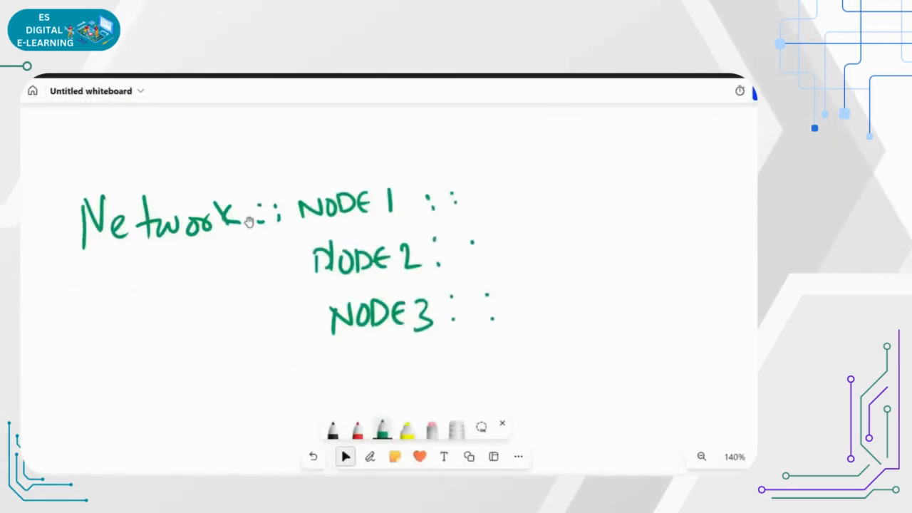
On the whiteboard, handwrite "Message" in red beside each of the three nodes, then box and tick the NODE 1 row.
click(377, 209)
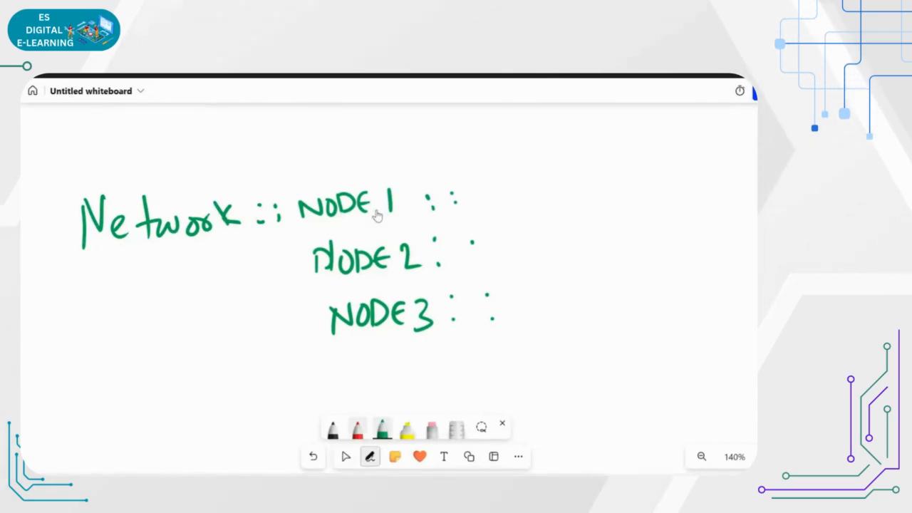
click(358, 430)
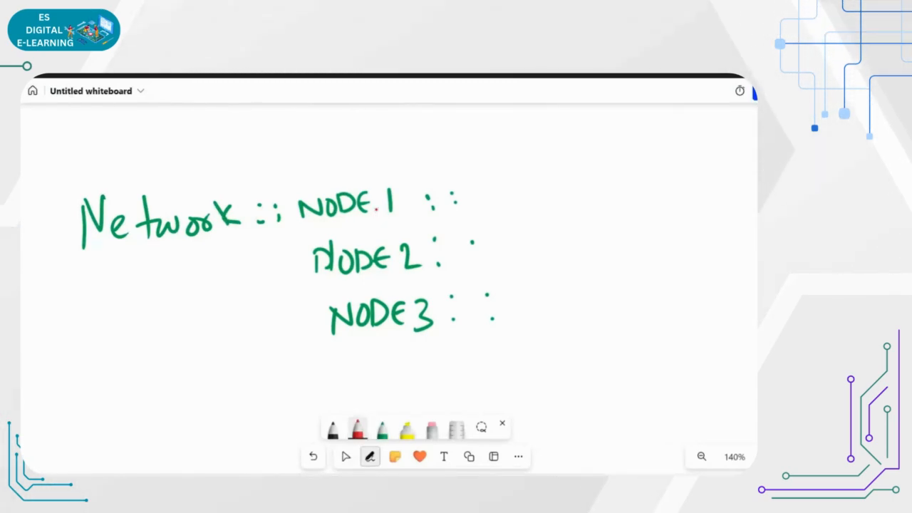
drag(482, 186, 536, 193)
drag(544, 168, 544, 192)
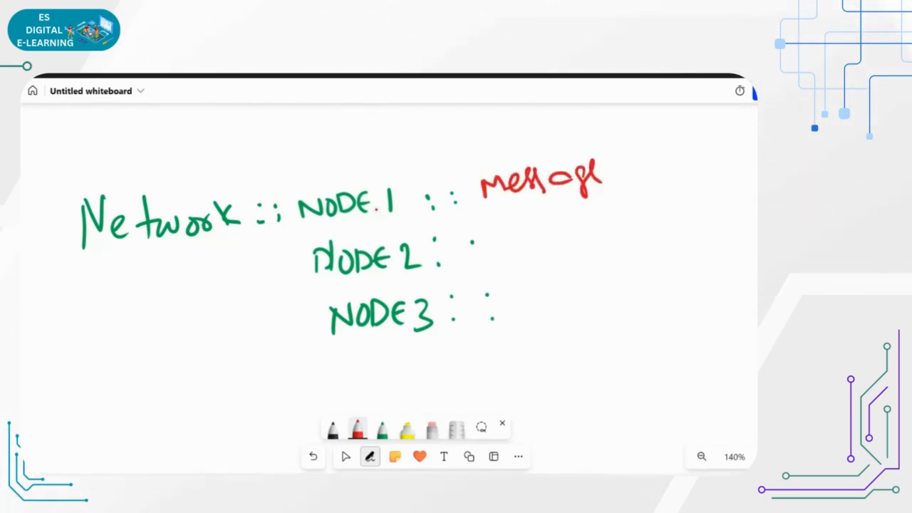
mouse_move(542, 238)
mouse_down()
mouse_move(617, 229)
mouse_move(619, 250)
mouse_up()
mouse_move(534, 311)
mouse_down()
mouse_move(605, 301)
mouse_move(627, 286)
mouse_up()
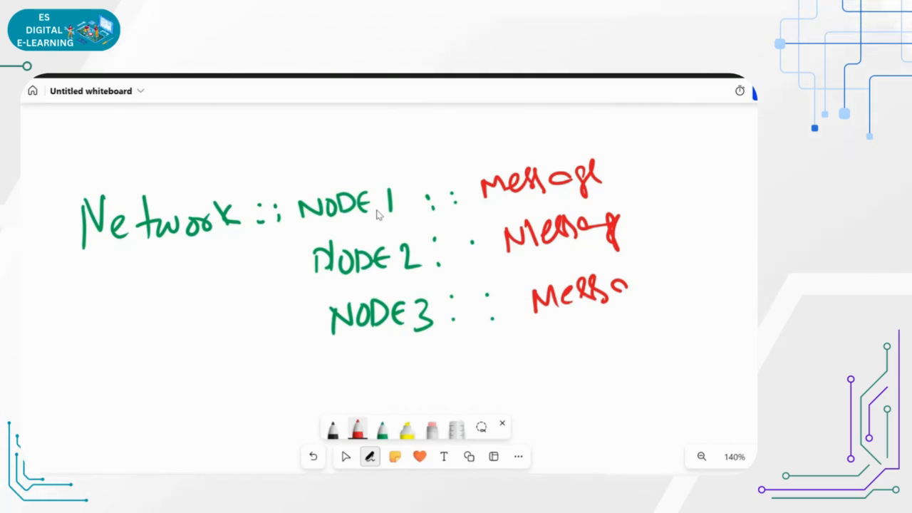
mouse_move(293, 187)
mouse_down()
mouse_move(299, 232)
mouse_move(549, 200)
mouse_move(615, 180)
mouse_move(300, 191)
mouse_up()
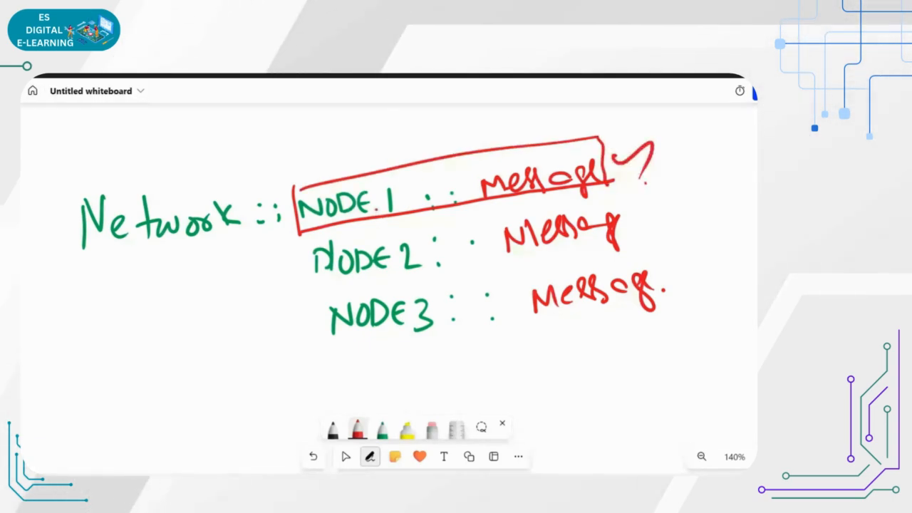
click(346, 456)
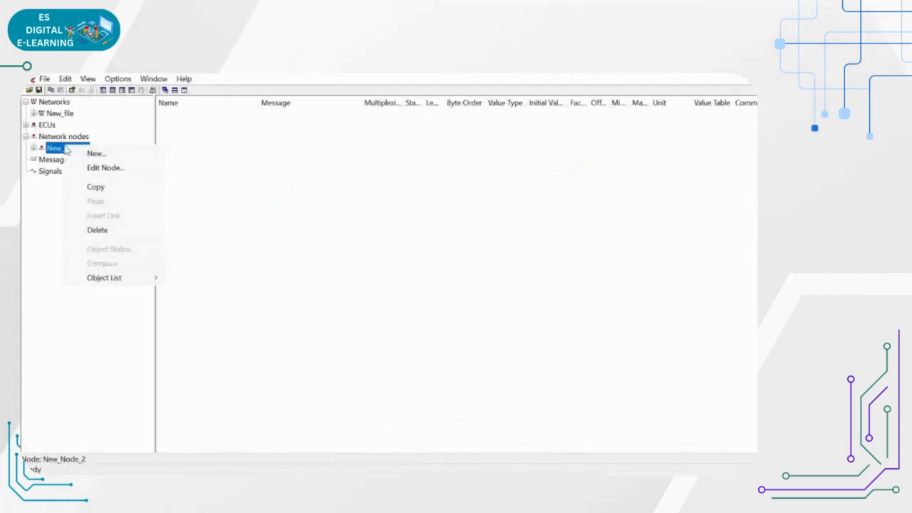
Switch back to CANdb++ and delete the remaining network node New_Node_2.
click(95, 229)
click(389, 307)
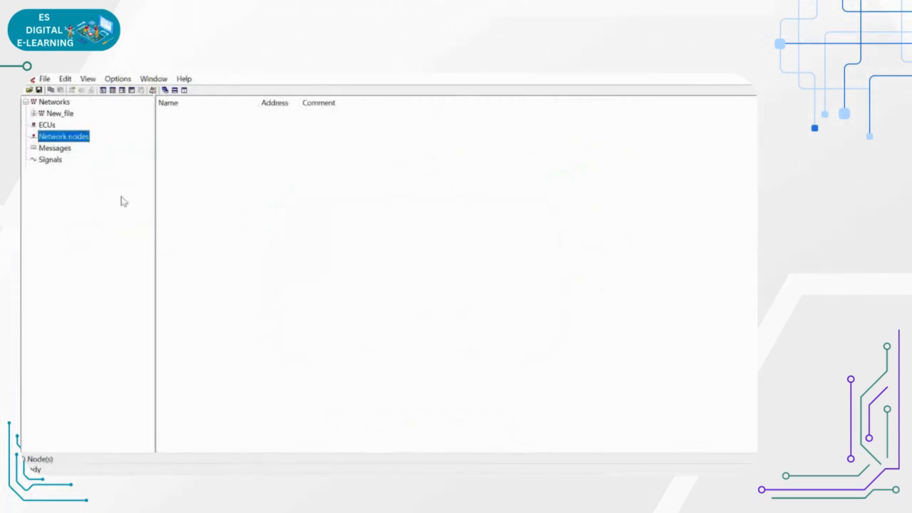
Create a new network node named ABS, keeping its default address.
right_click(68, 138)
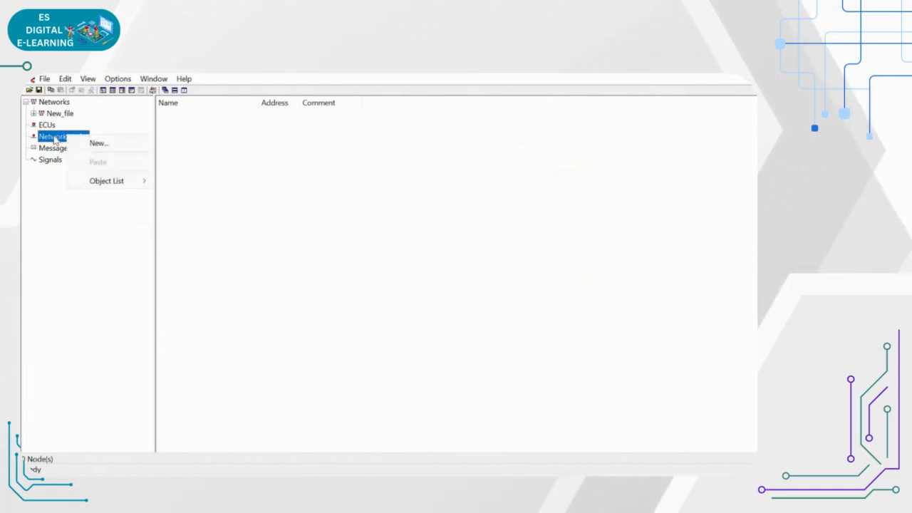
click(55, 148)
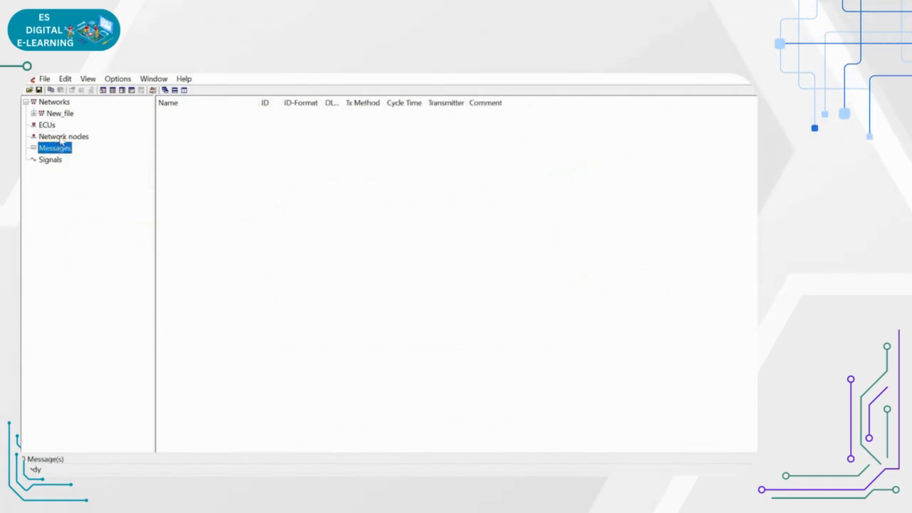
right_click(62, 138)
click(74, 144)
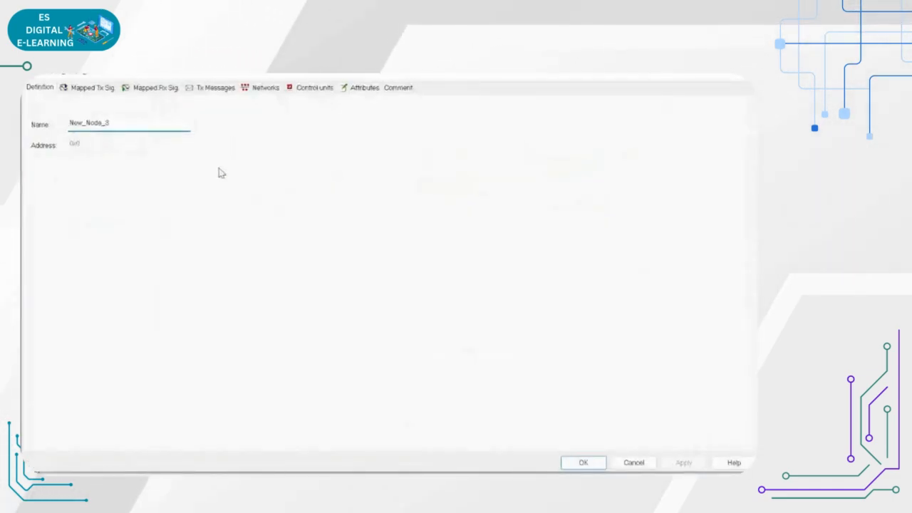
drag(108, 122, 62, 126)
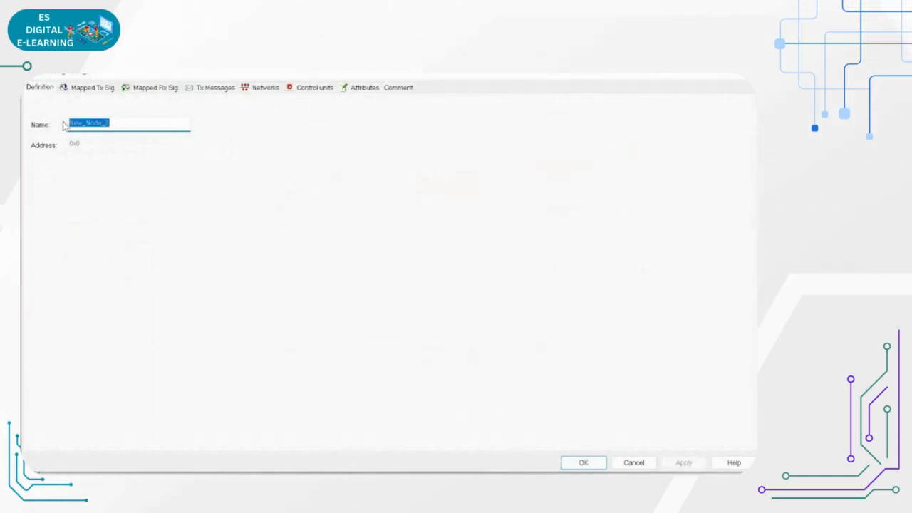
text(ABS)
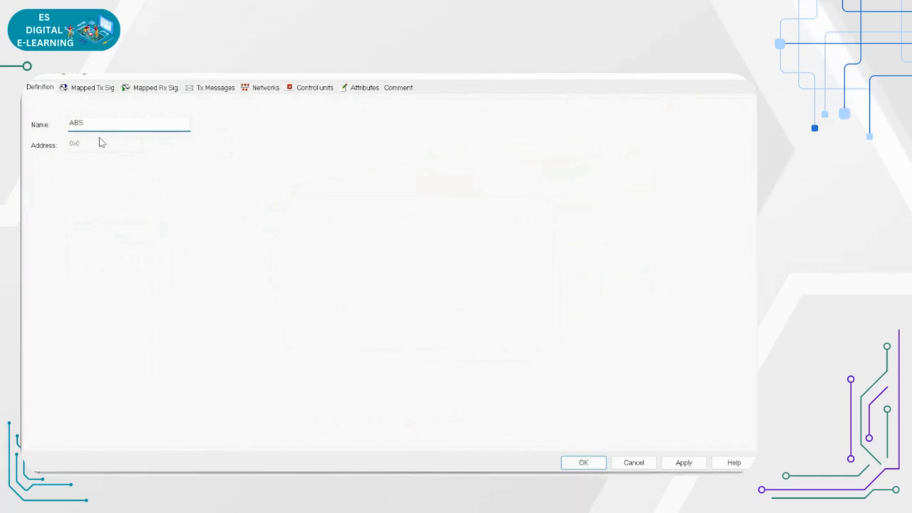
click(585, 463)
Check the ABS node's definition without changing it, and view the node's Tx Messages list.
click(52, 148)
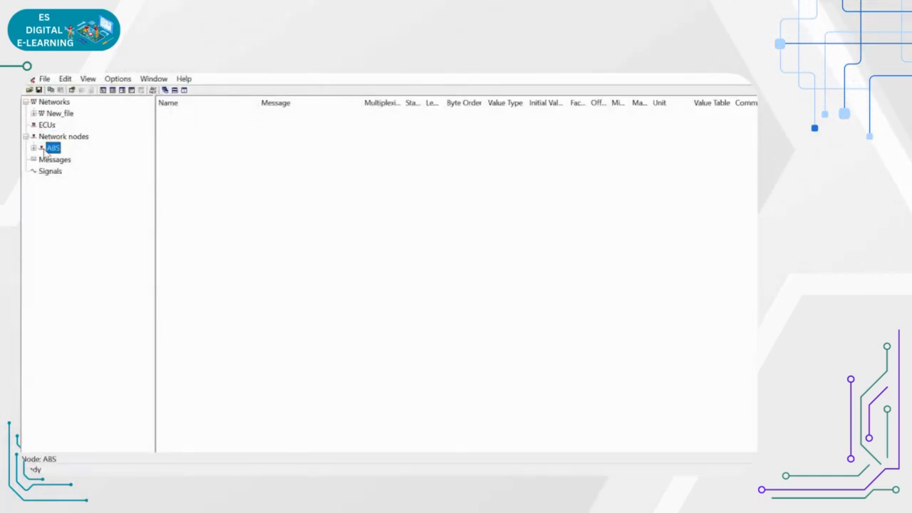
click(34, 148)
double_click(34, 149)
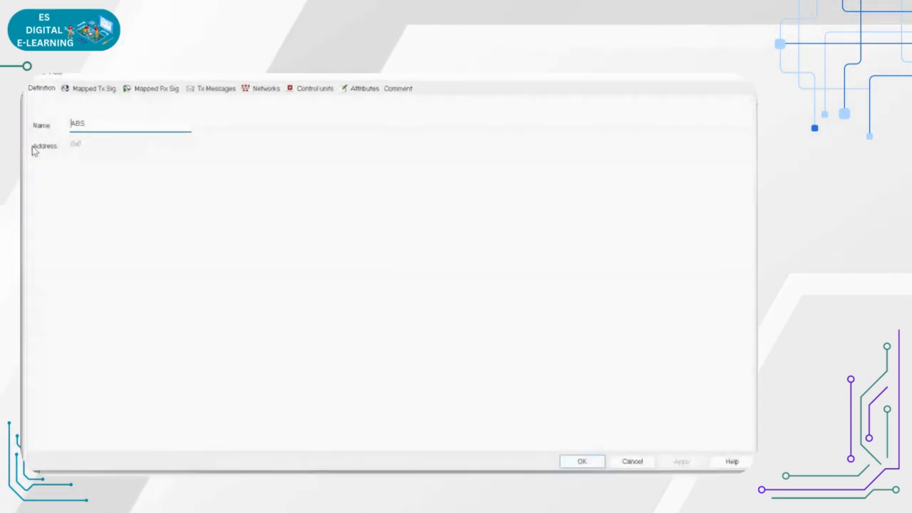
click(742, 80)
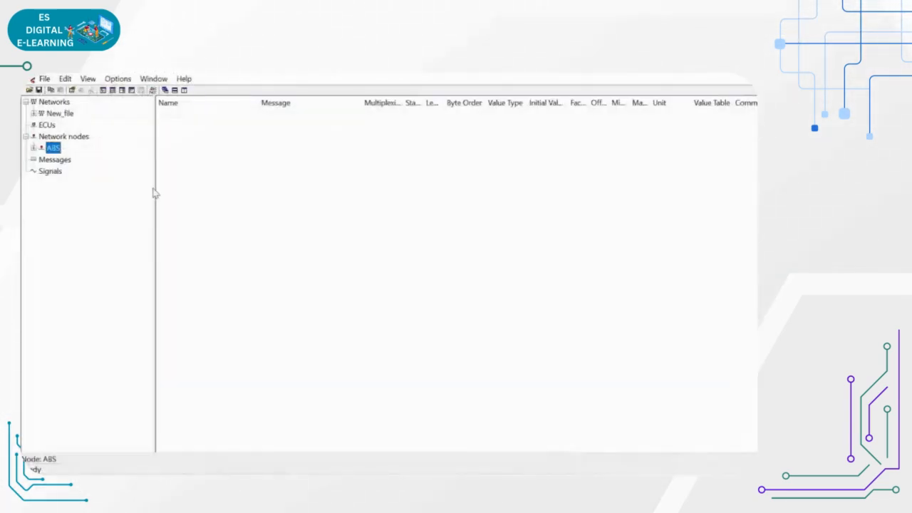
click(72, 160)
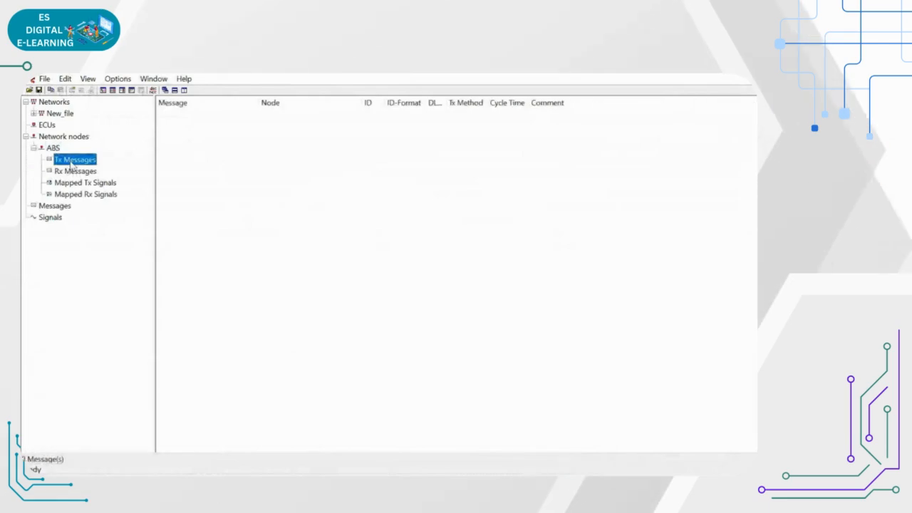
View the ABS node's Rx Messages and Mapped Tx Signals lists, and return to its Tx Messages list.
click(73, 172)
click(74, 184)
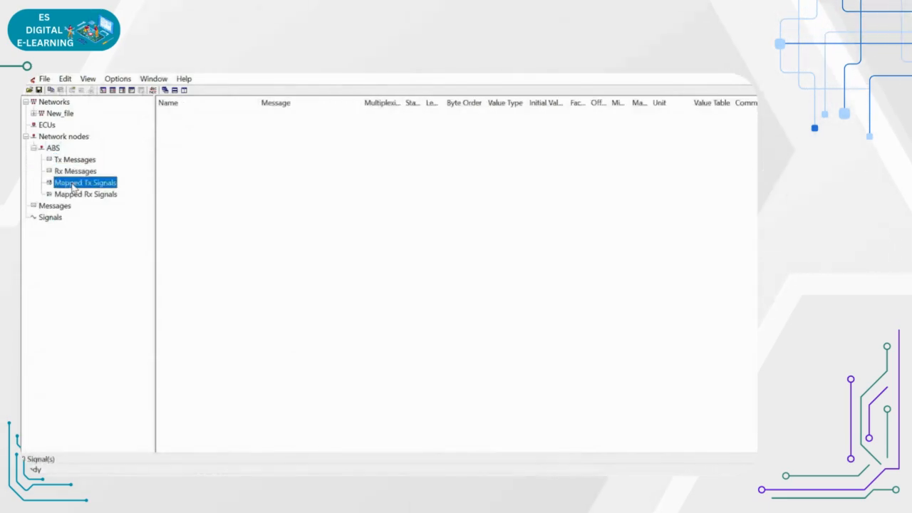
click(71, 160)
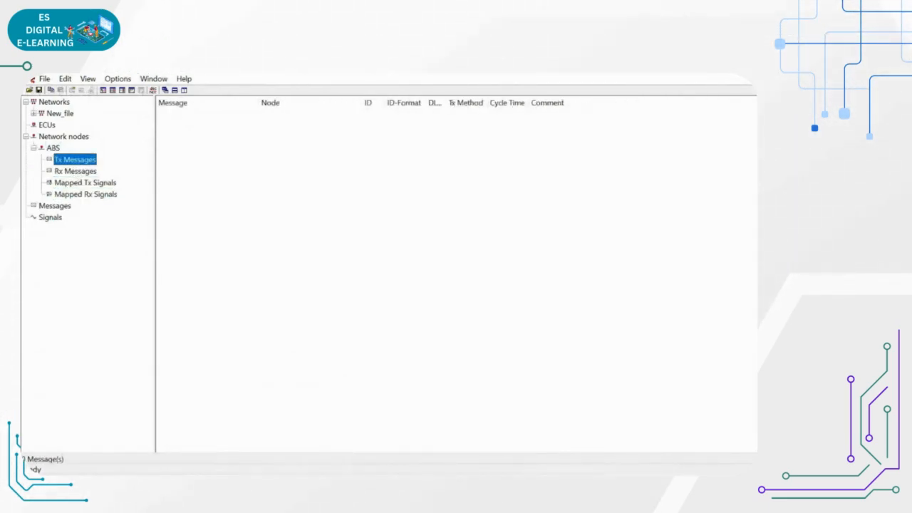
Switch to the whiteboard and handwrite a note in green ink beside the ticked NODE 1 row.
click(336, 473)
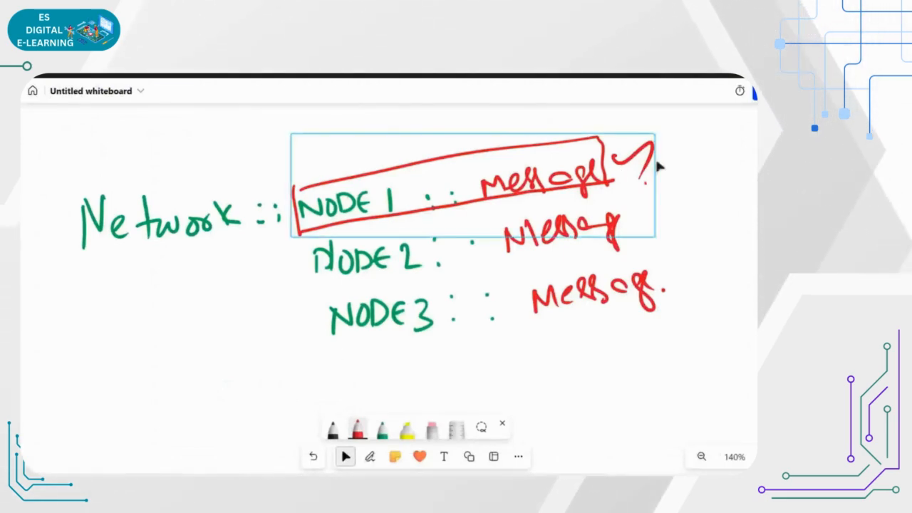
key(alt+w)
key(alt+3)
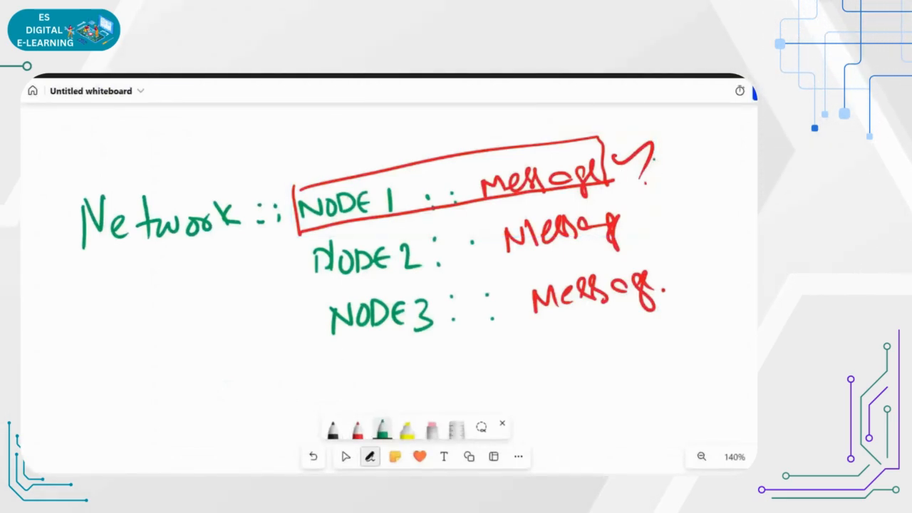
mouse_move(657, 151)
mouse_down()
mouse_move(683, 169)
mouse_move(738, 160)
mouse_up()
drag(683, 199, 731, 187)
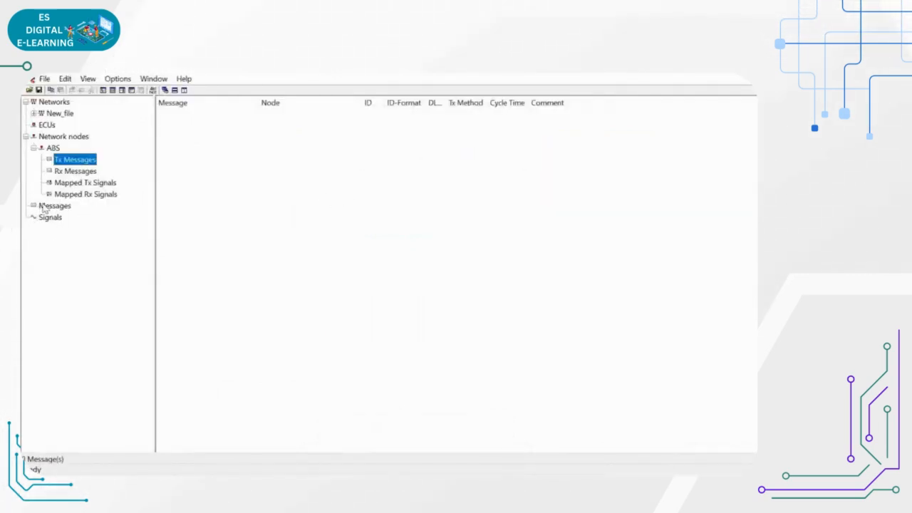
Back in CANdb++, collapse the ABS node and start a new message named ABS_Message_Status.
click(34, 148)
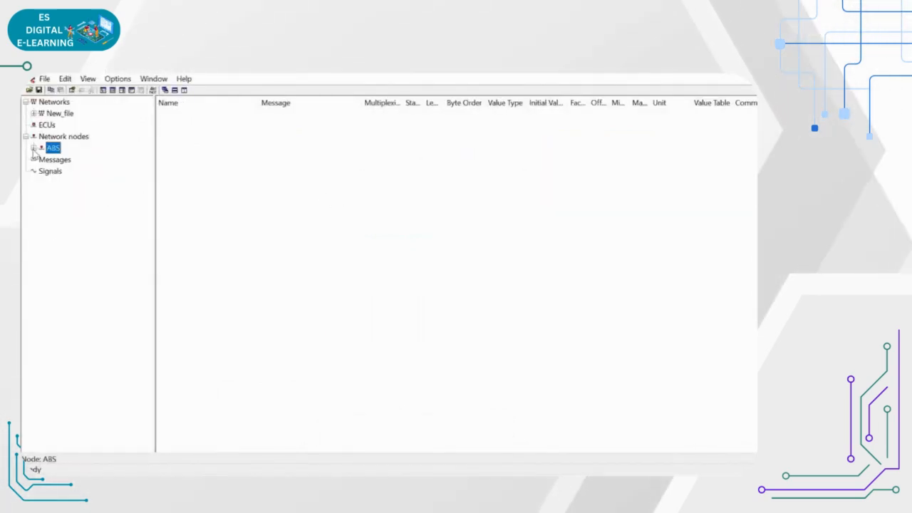
click(44, 161)
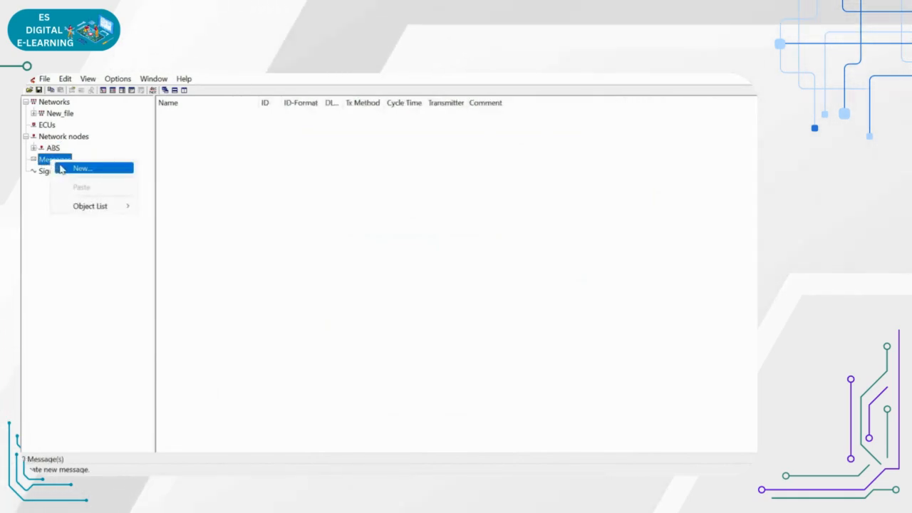
click(79, 168)
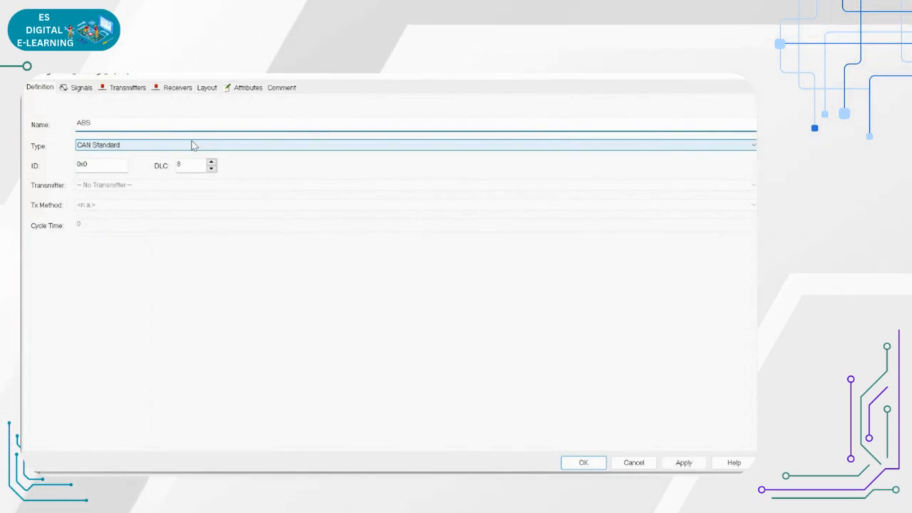
text(Mess)
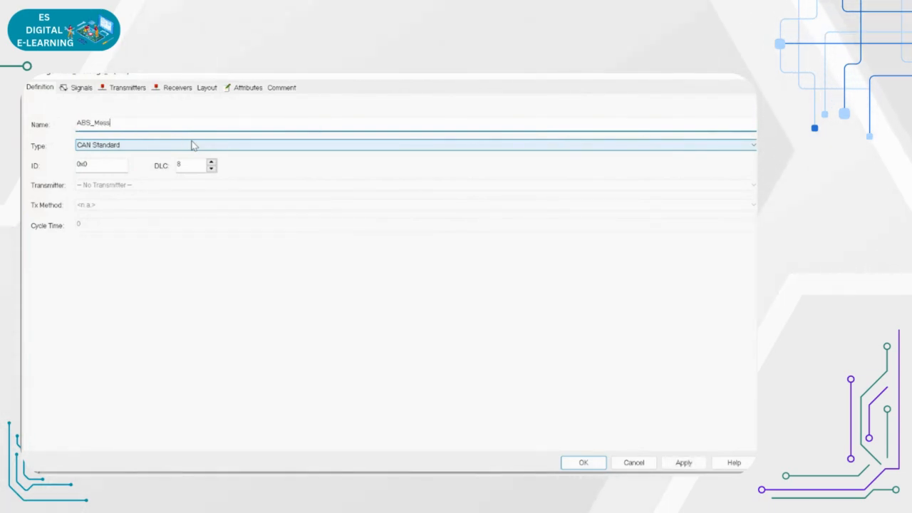
text(age)
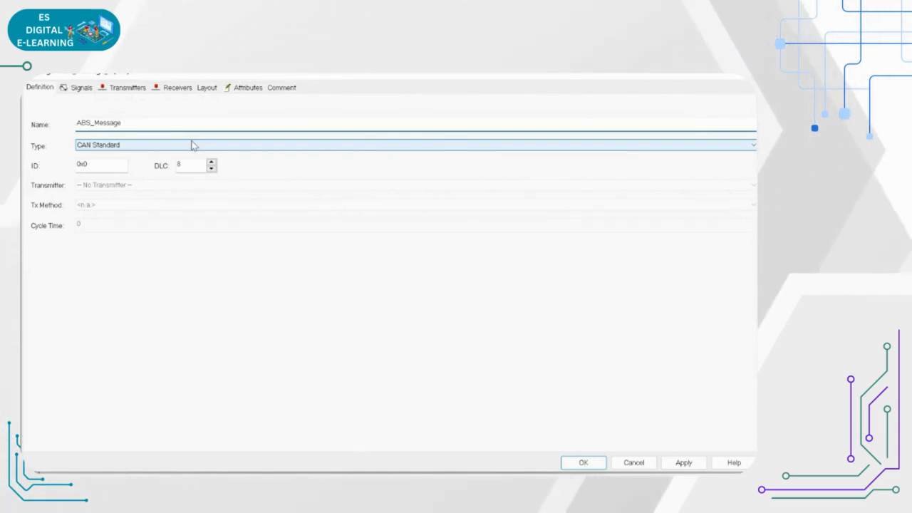
key(BackSpace)
key(BackSpace)
key(BackSpace)
key(BackSpace)
key(BackSpace)
key(BackSpace)
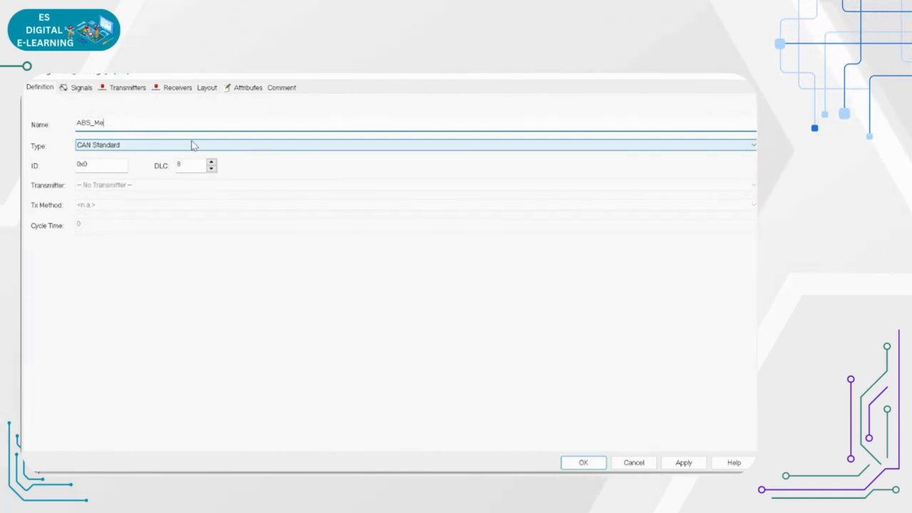
text(Messag)
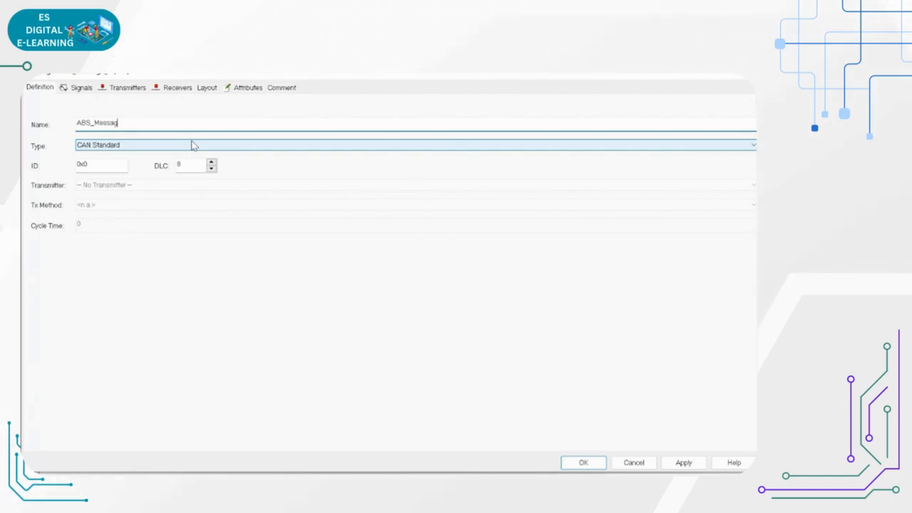
text(e_Status)
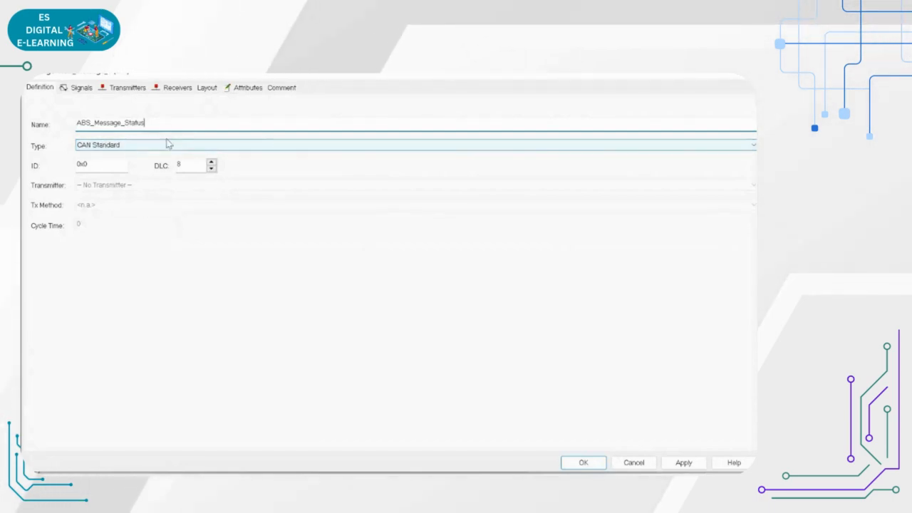
Keep the message type as CAN Standard and set the message ID to 0x41.
click(84, 164)
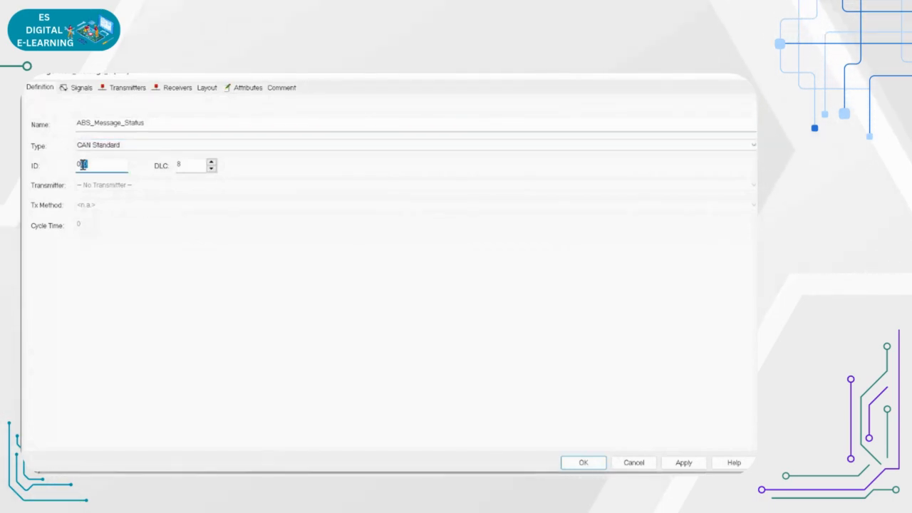
click(125, 144)
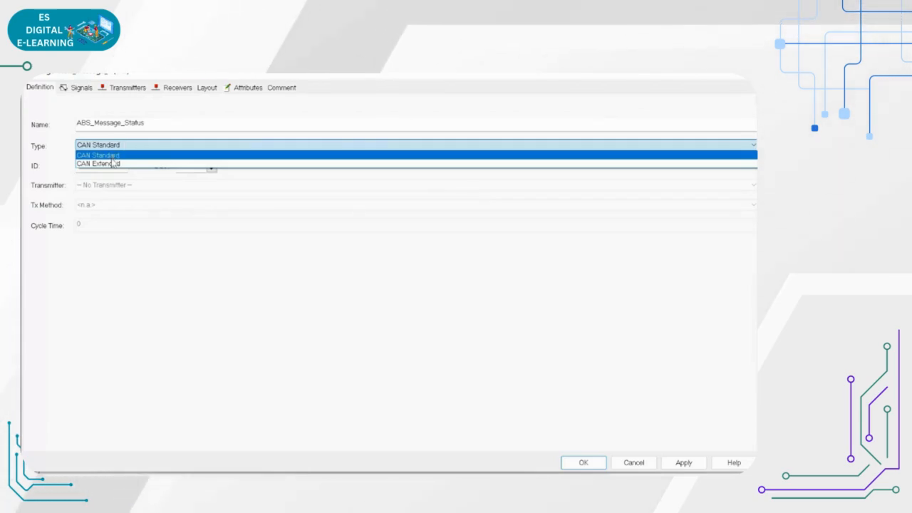
click(118, 227)
click(164, 145)
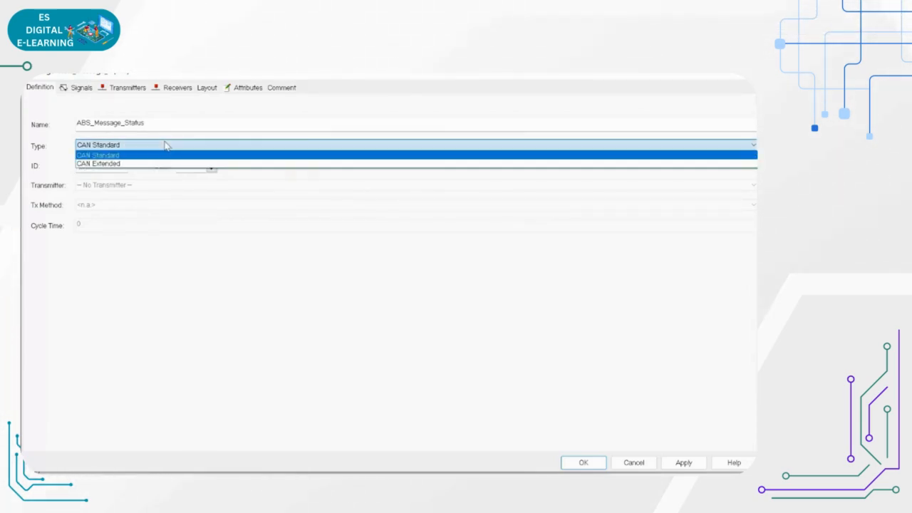
click(97, 155)
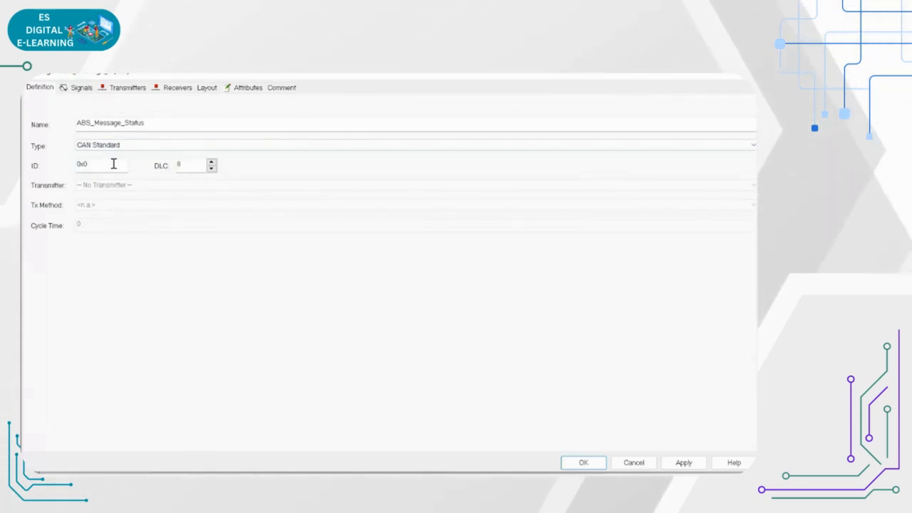
click(117, 165)
key(BackSpace)
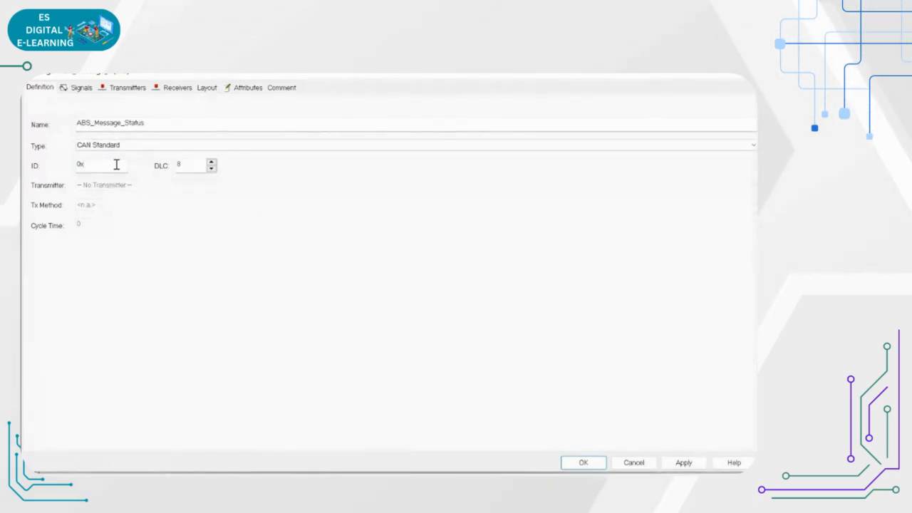
text(415)
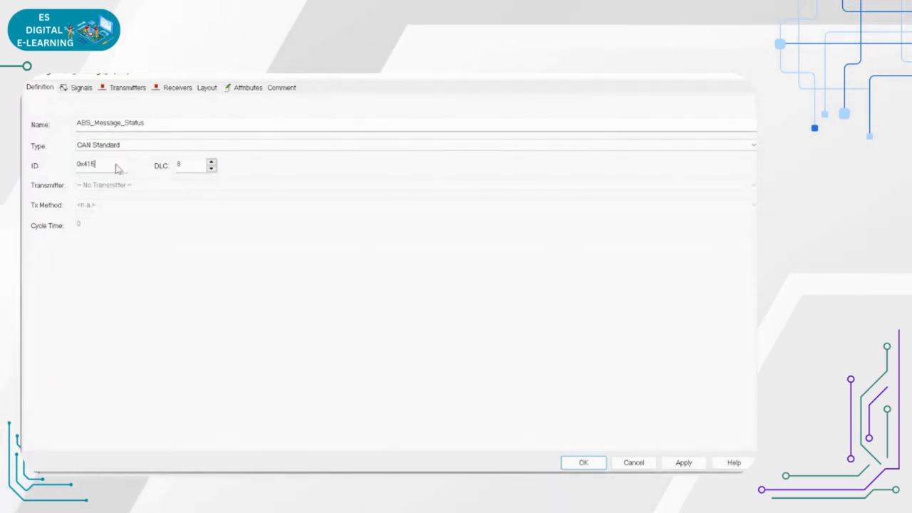
key(BackSpace)
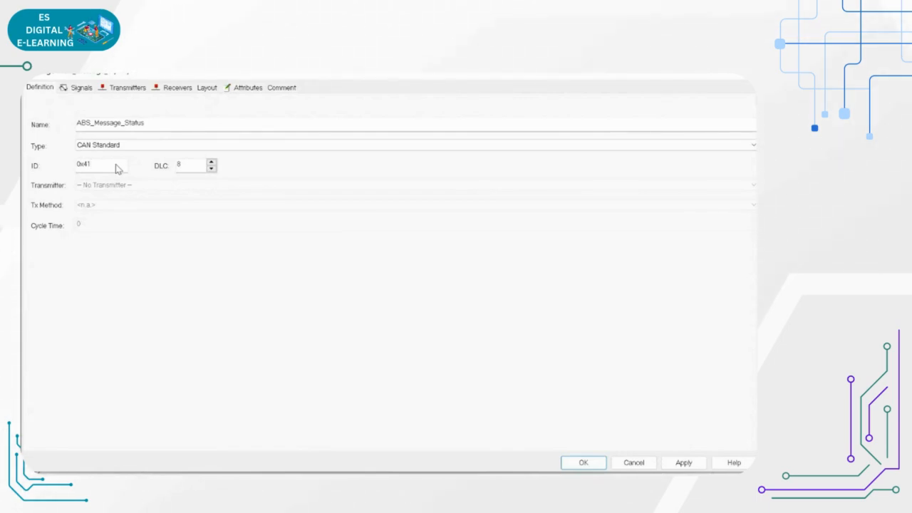
Try the CAN Extended type with a DLC of 64, and restore CAN Standard with a DLC of 8.
click(195, 166)
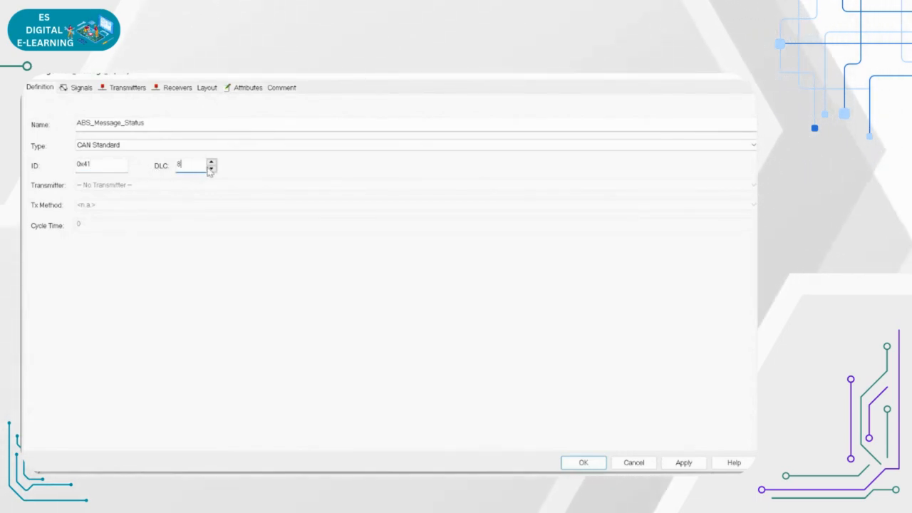
double_click(207, 166)
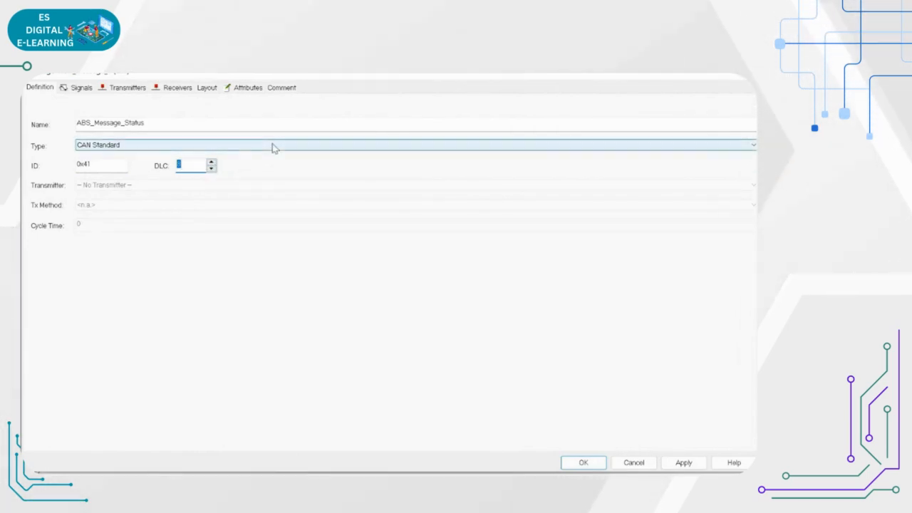
click(273, 146)
click(202, 164)
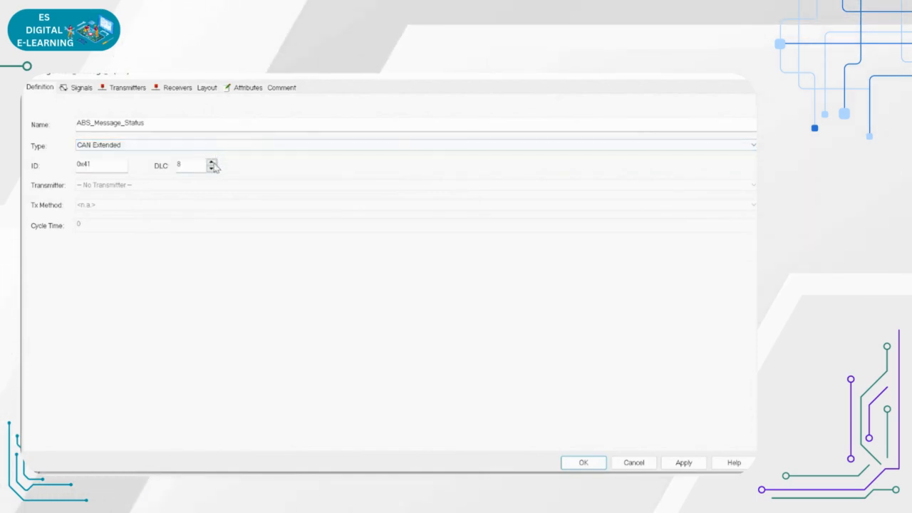
click(178, 165)
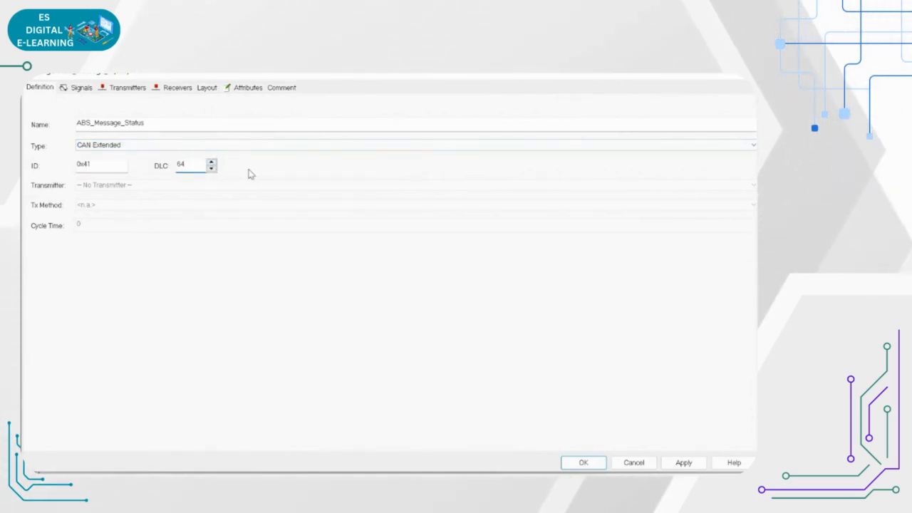
double_click(187, 164)
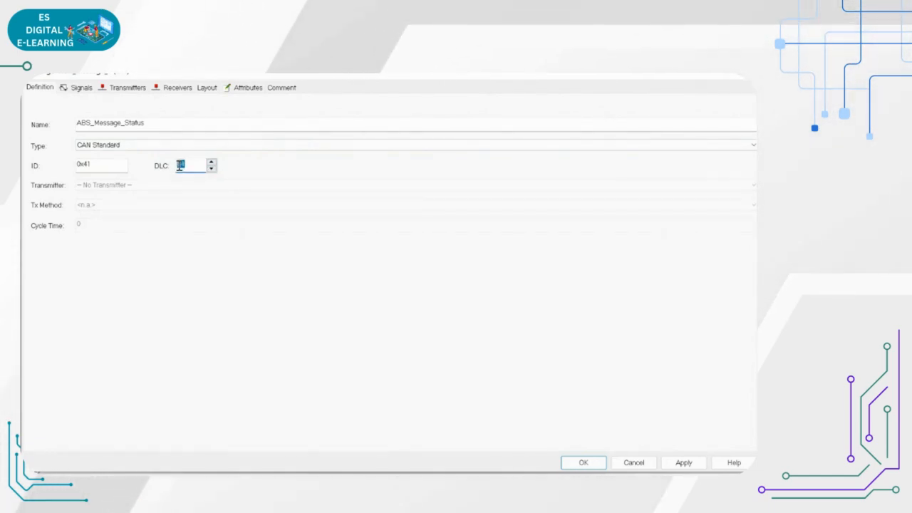
text(8)
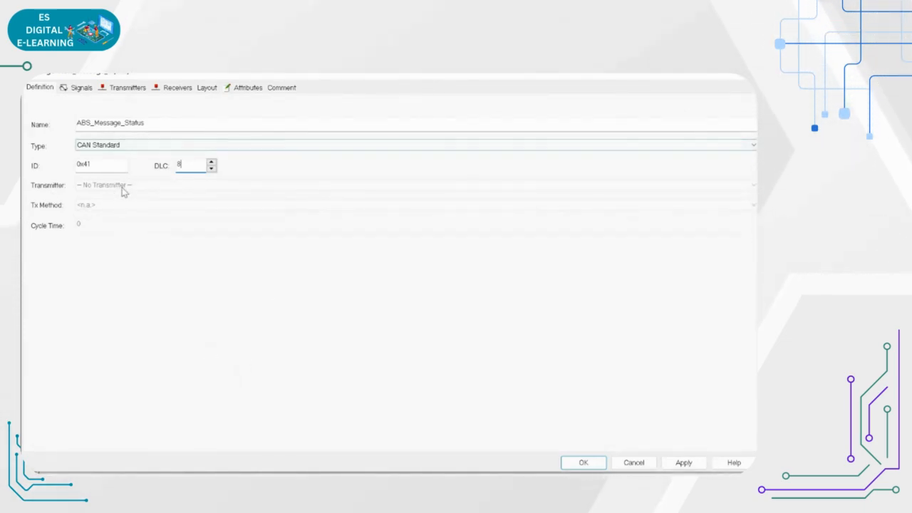
Look through the new message's signals, transmitters, receivers and bit layout.
click(82, 93)
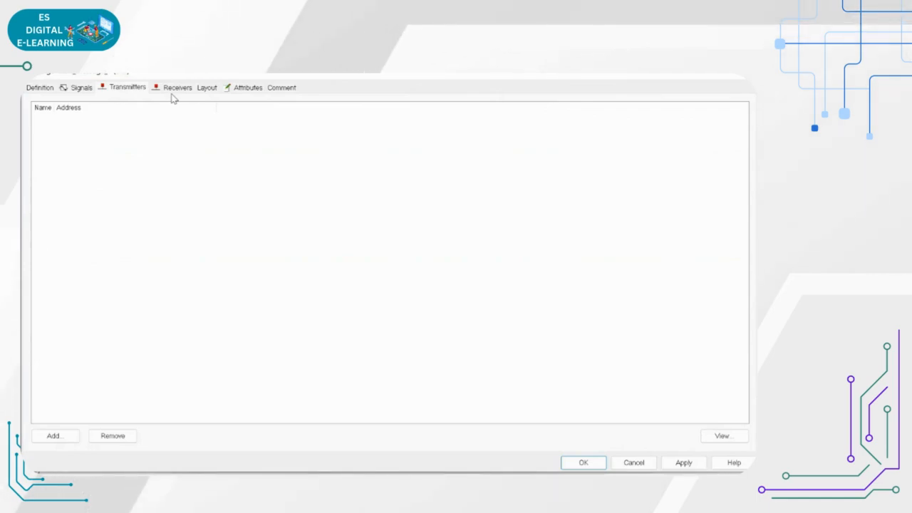
click(40, 89)
click(81, 88)
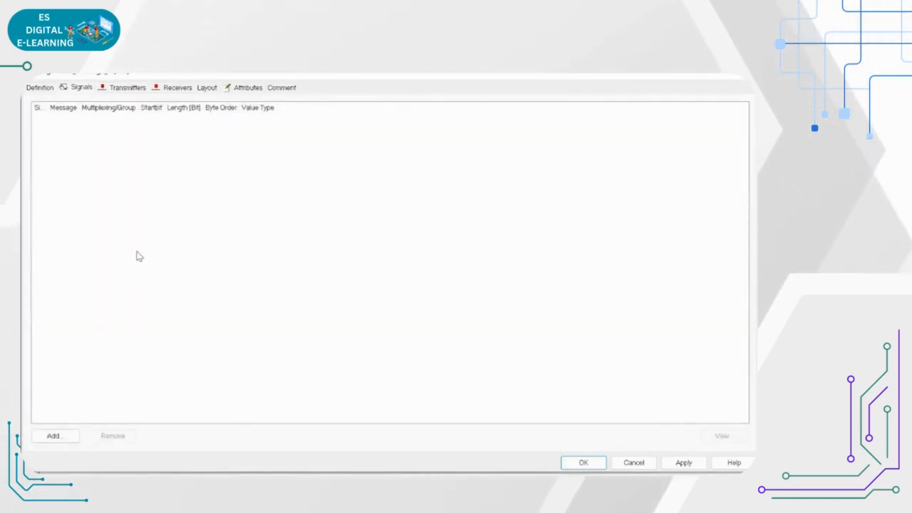
click(124, 90)
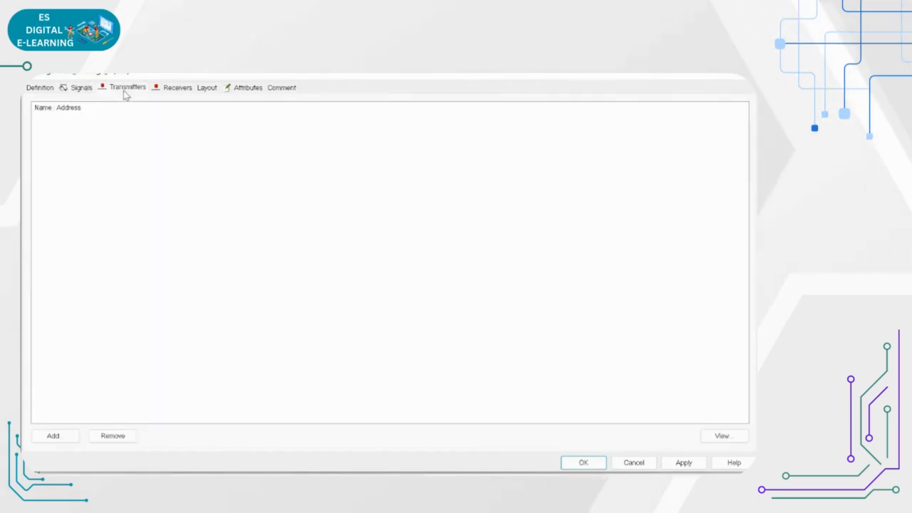
click(190, 89)
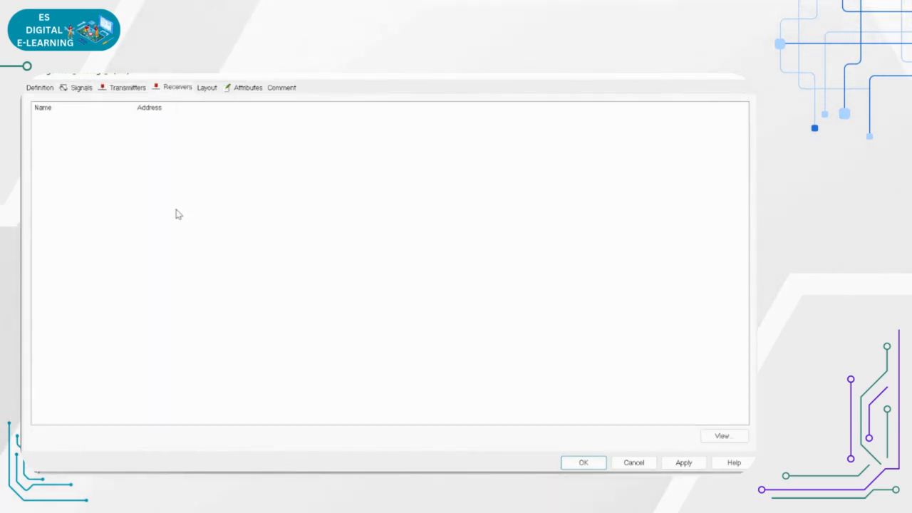
click(206, 89)
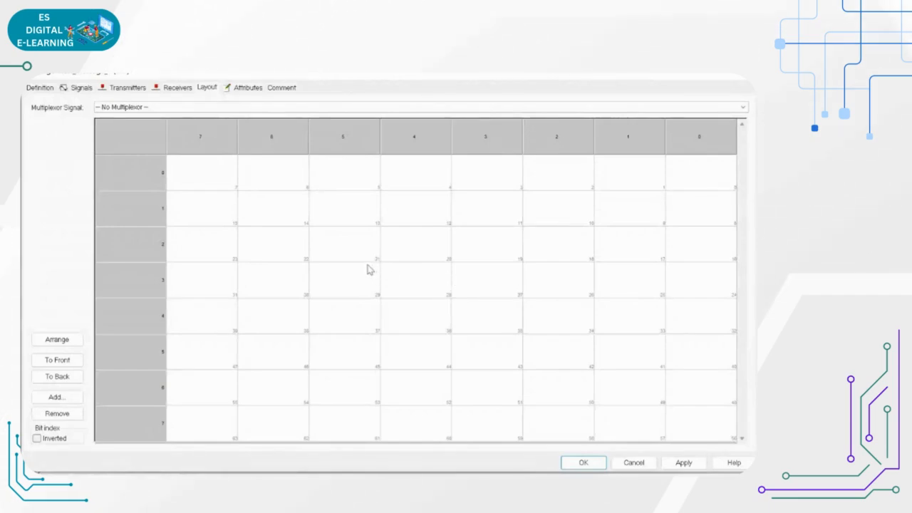
Compare the message definition with its bit layout, and set the DLC to 1.
click(40, 87)
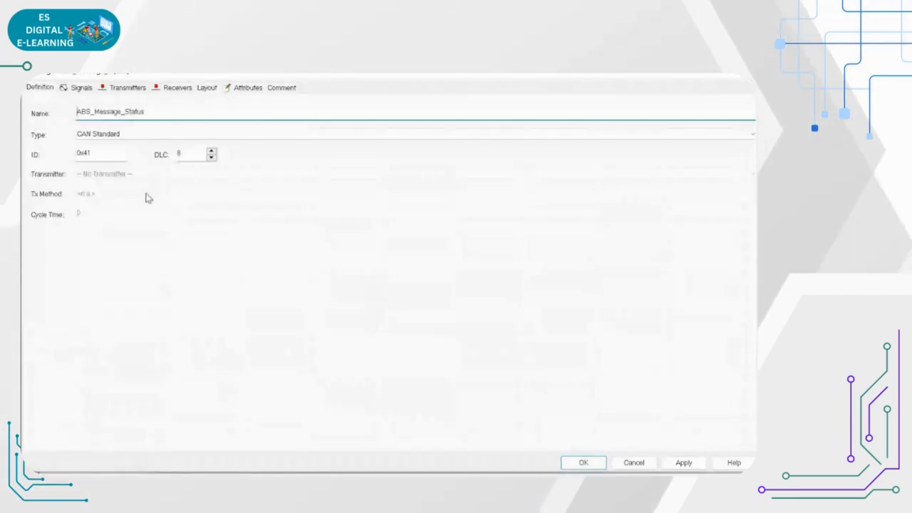
click(207, 87)
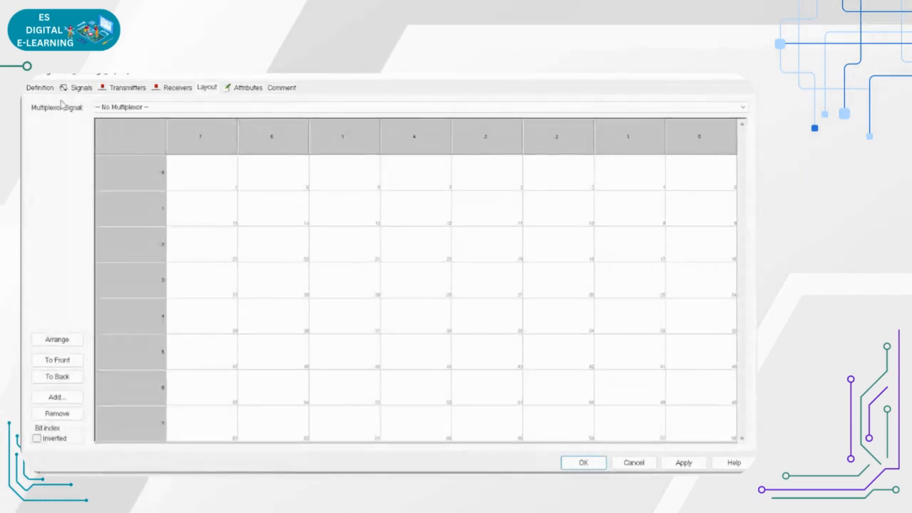
click(38, 89)
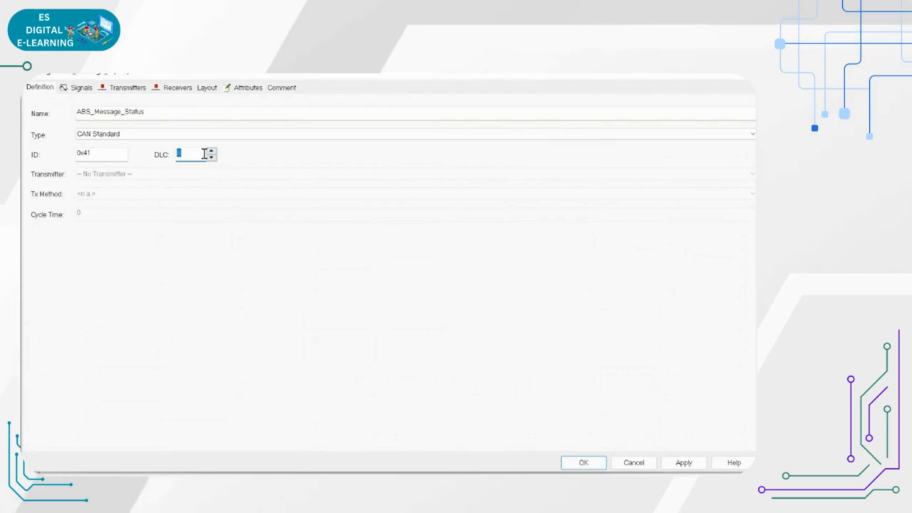
text(1)
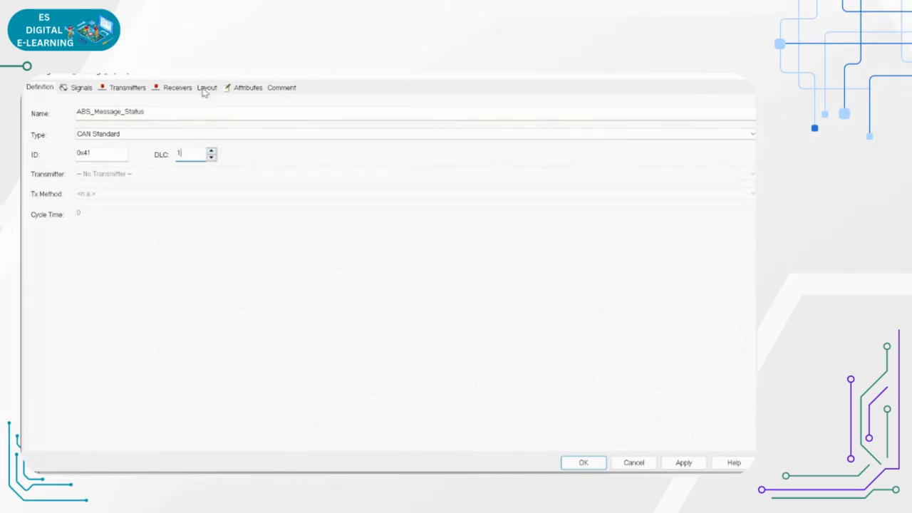
Check the one-byte bit layout of ABS_Message_Status and return to the DLC in its definition.
click(206, 88)
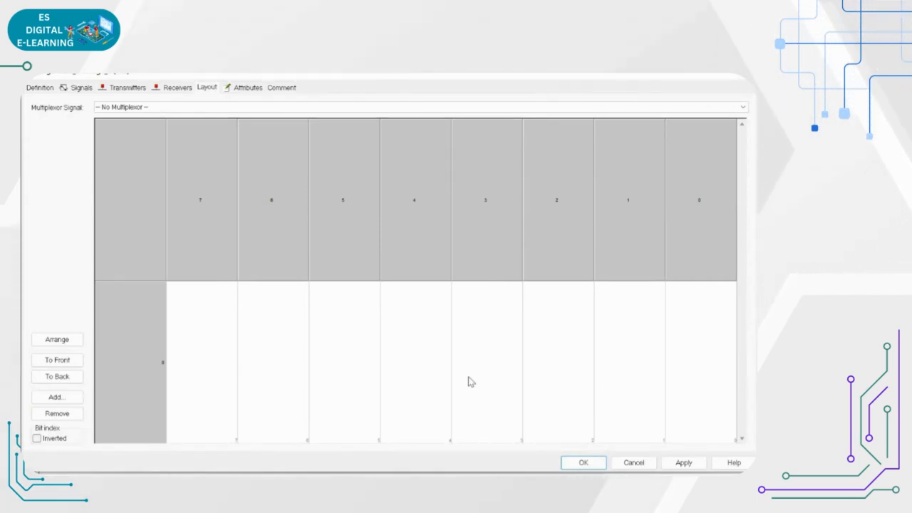
click(40, 87)
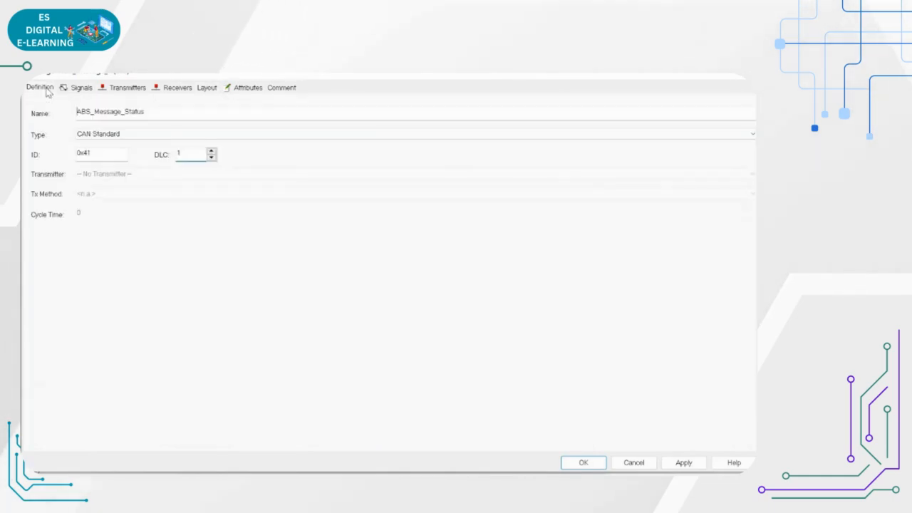
double_click(181, 154)
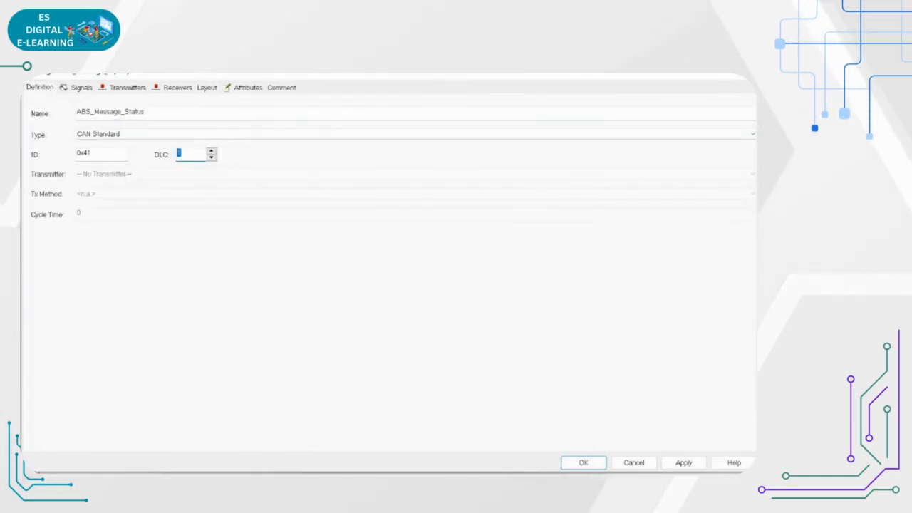
Switch to the Excel CAN frame format sheet and set the frame's DLC to 1.
click(260, 482)
click(314, 421)
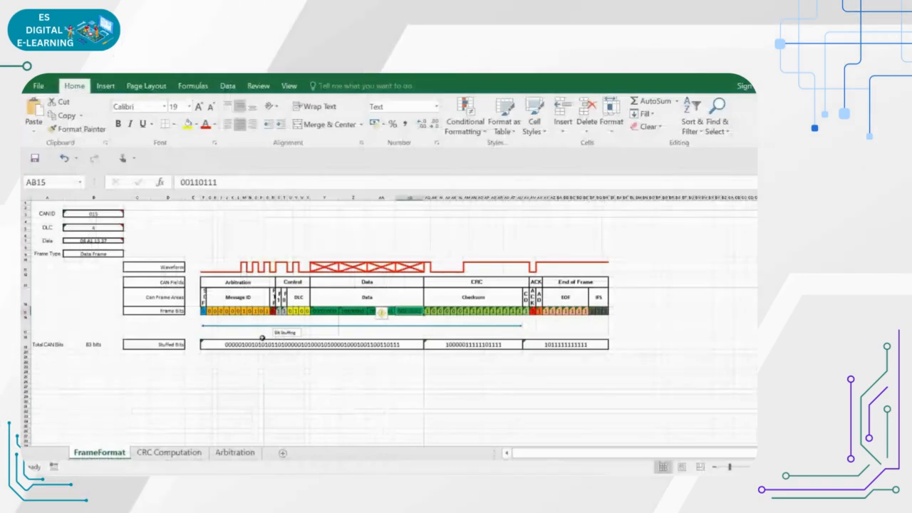
click(93, 225)
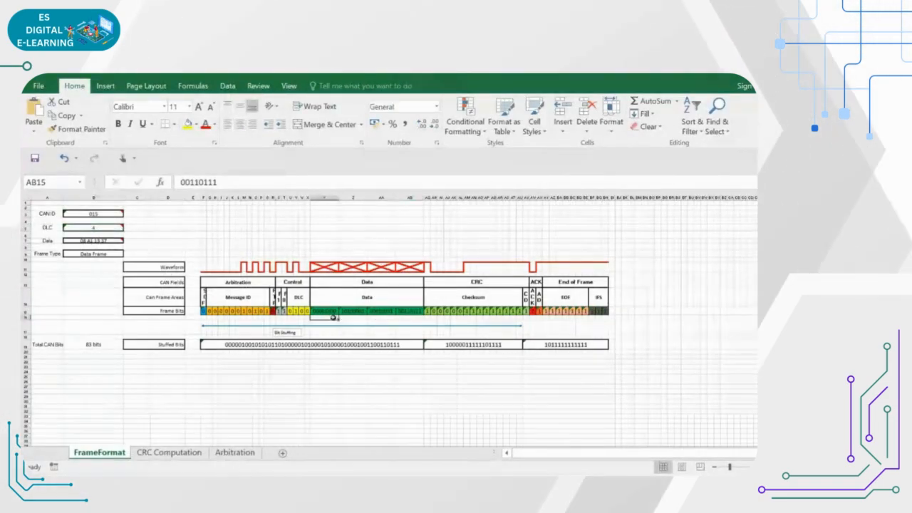
click(110, 229)
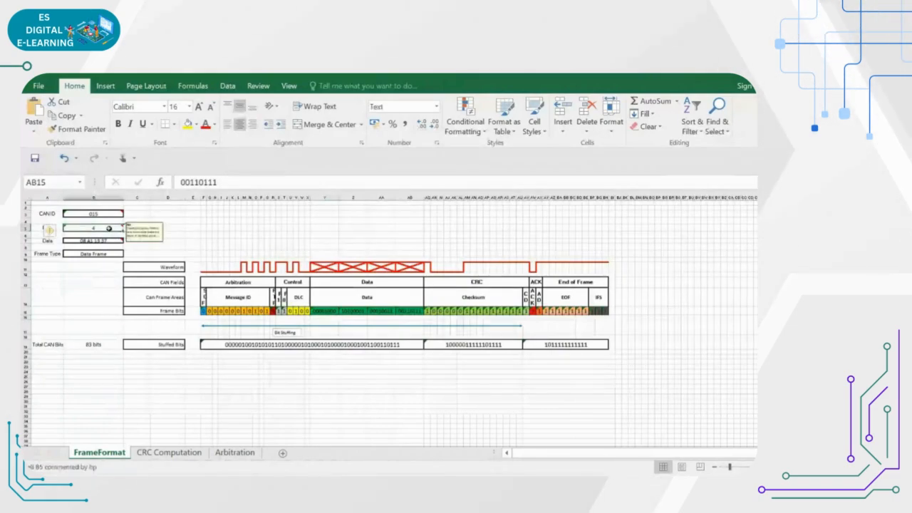
text(1)
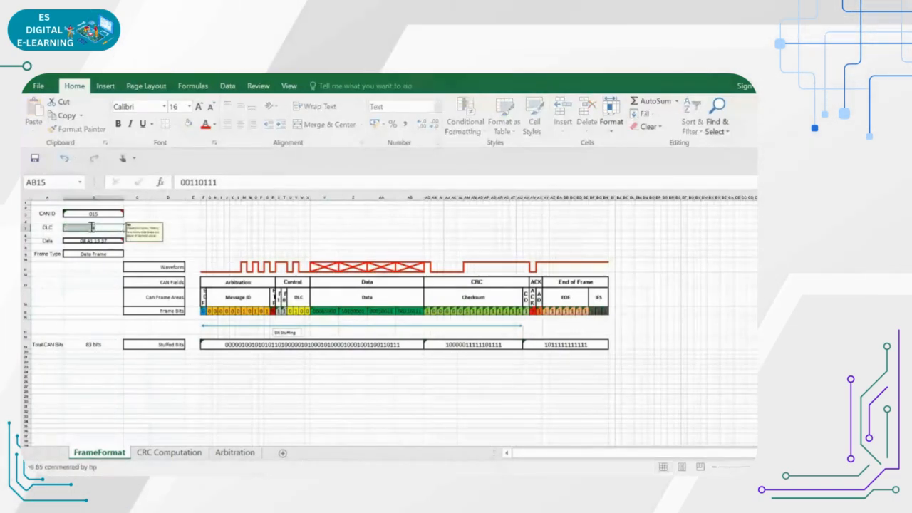
click(244, 240)
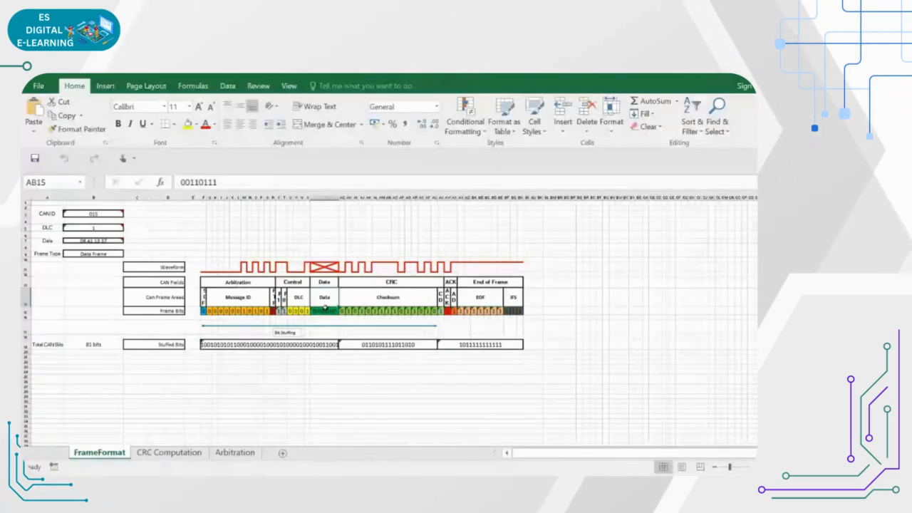
Switch back to CANdb++, set the DLC of ABS_Message_Status to 8, and view its layout and attributes.
click(230, 341)
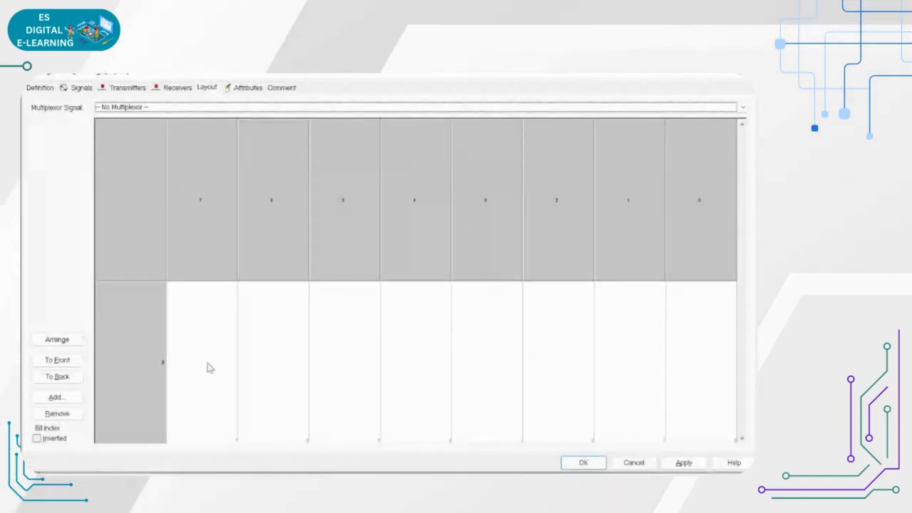
click(39, 88)
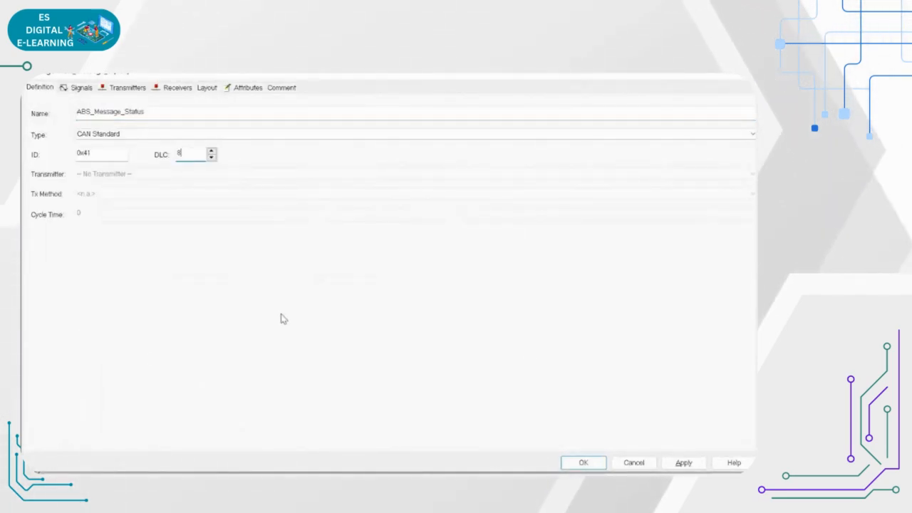
click(202, 87)
click(250, 88)
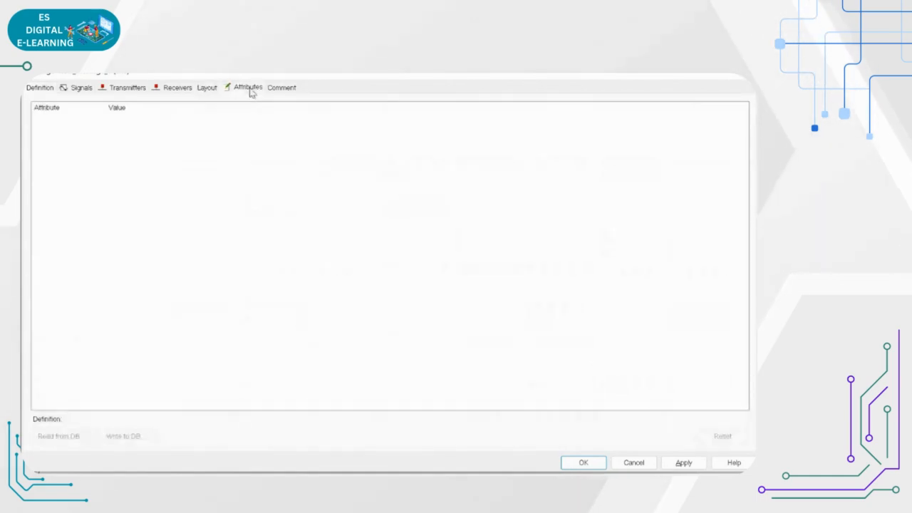
Add the comment "Practice of the ABS Message" to ABS_Message_Status and save the message definition.
click(278, 87)
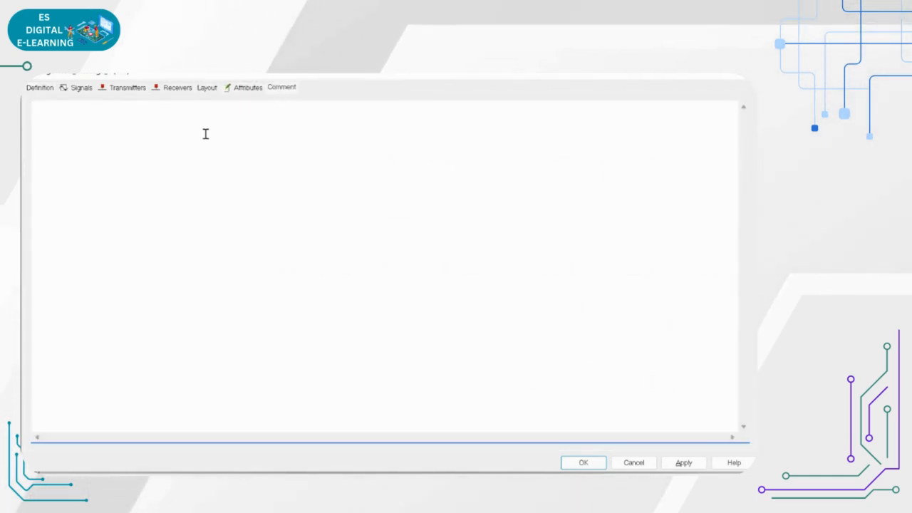
click(48, 122)
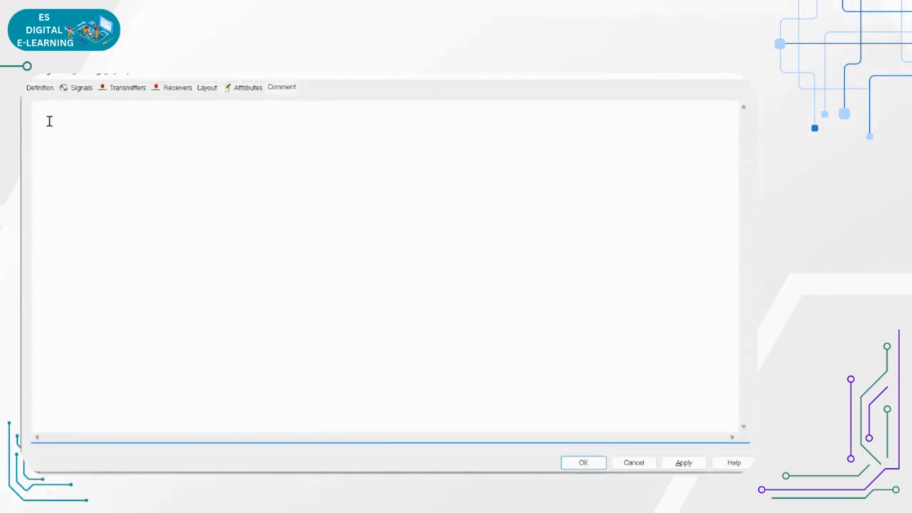
text(Practice)
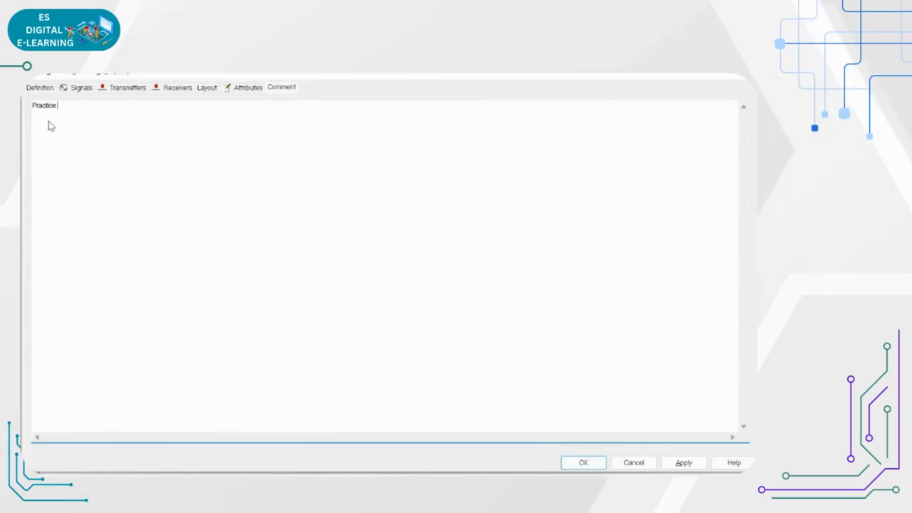
text( of the ANS)
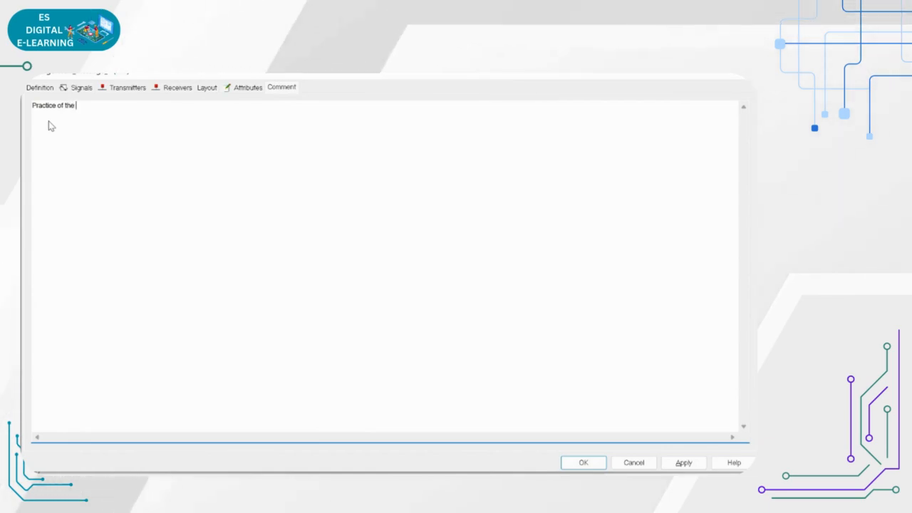
key(BackSpace)
key(BackSpace)
key(BackSpace)
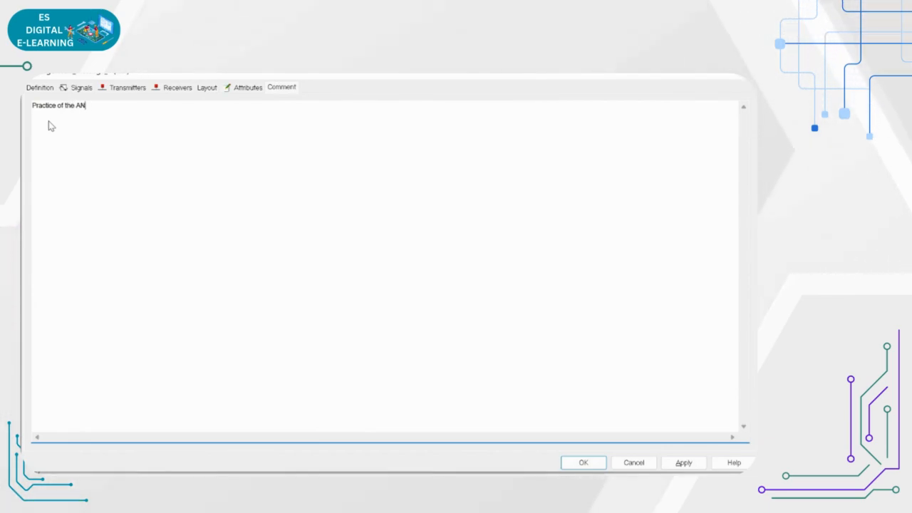
text(BS Messga)
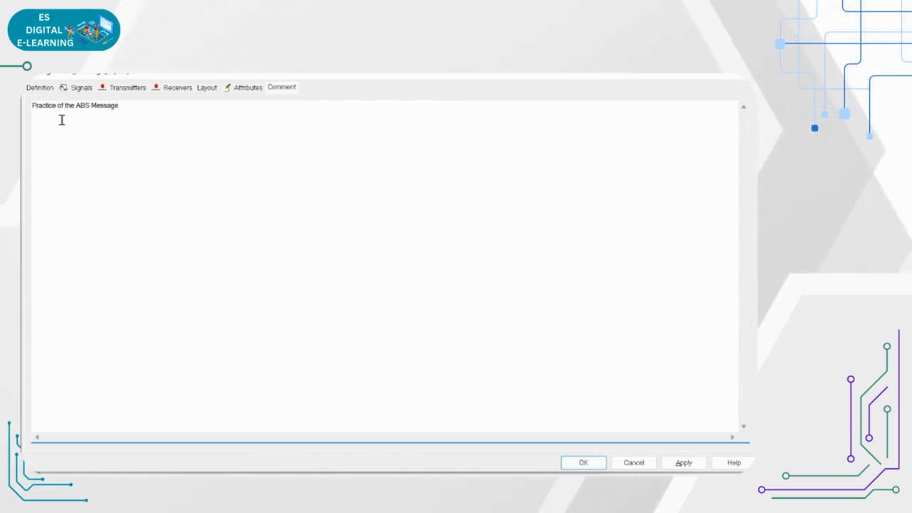
click(682, 464)
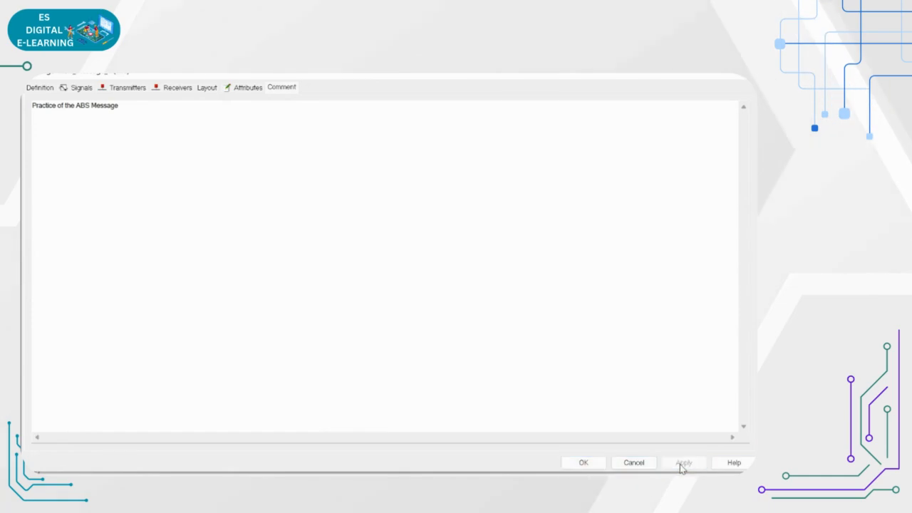
click(591, 463)
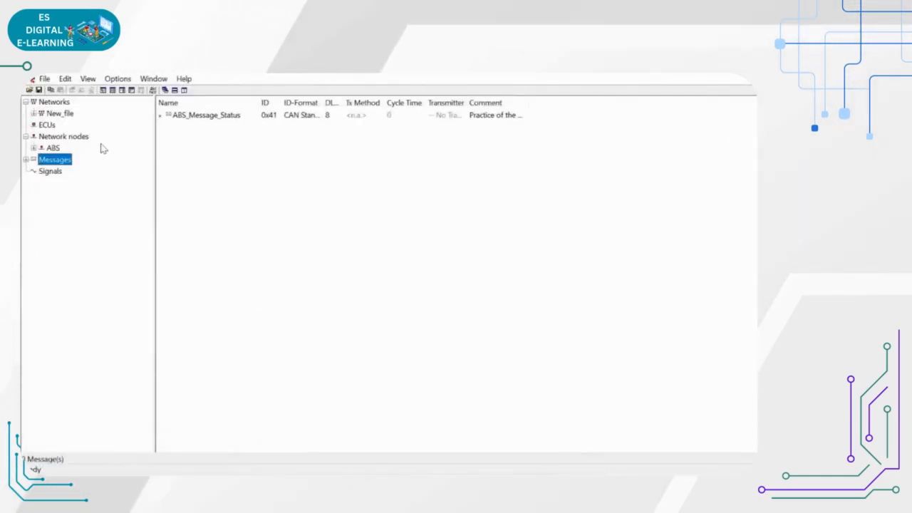
Widen the message list columns to show their full contents, and check the properties of ABS_Message_Status.
click(205, 119)
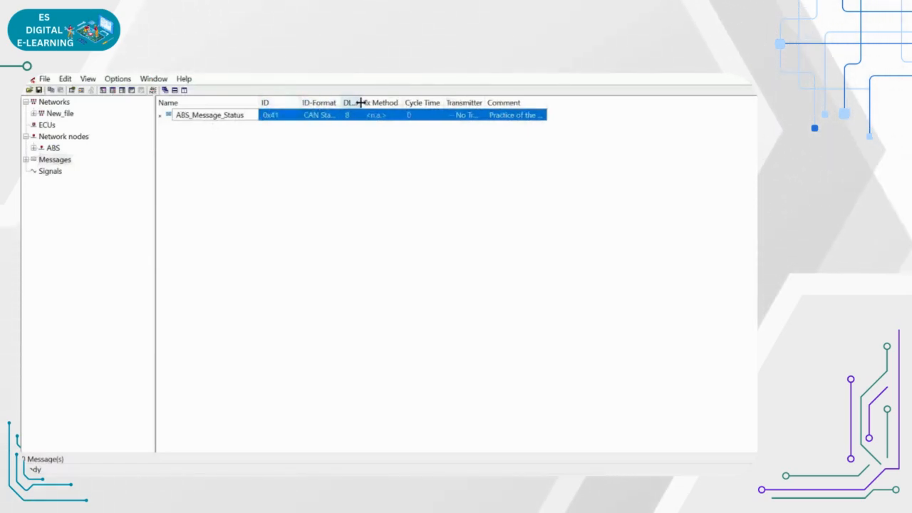
drag(360, 103, 640, 101)
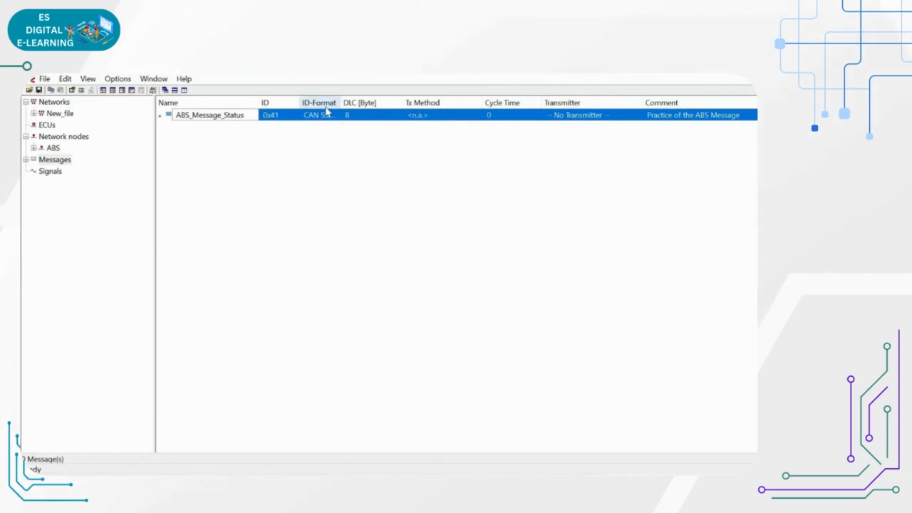
double_click(494, 115)
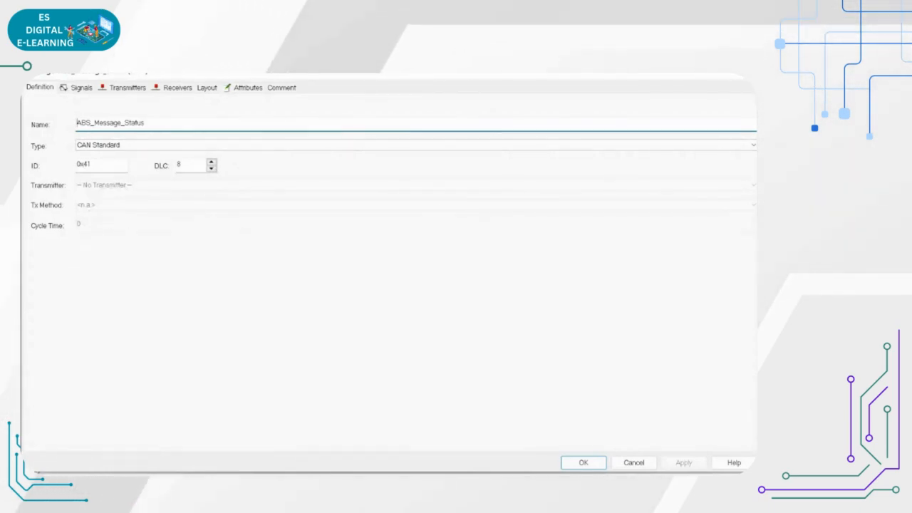
click(747, 69)
Create a new signal in the database.
click(51, 172)
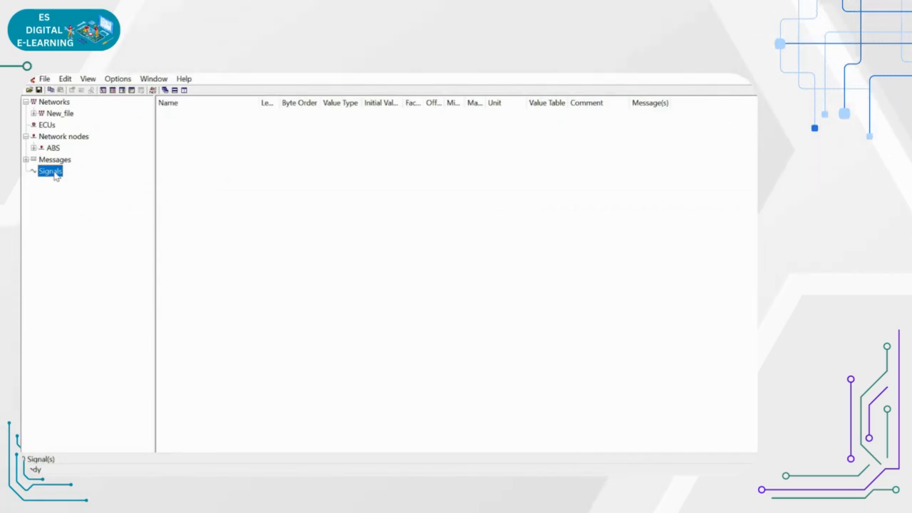
right_click(56, 176)
click(79, 181)
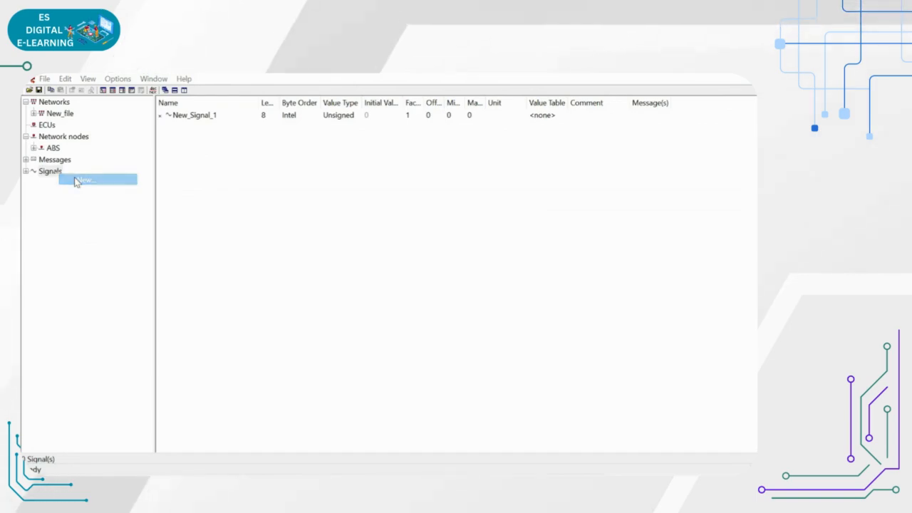
Name the new signal ABS_Voltage_Read.
double_click(131, 129)
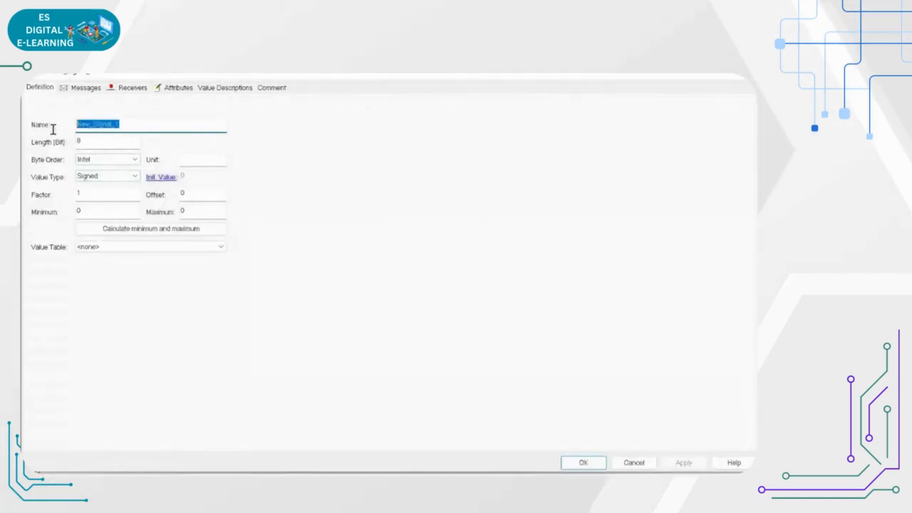
text(ABS)
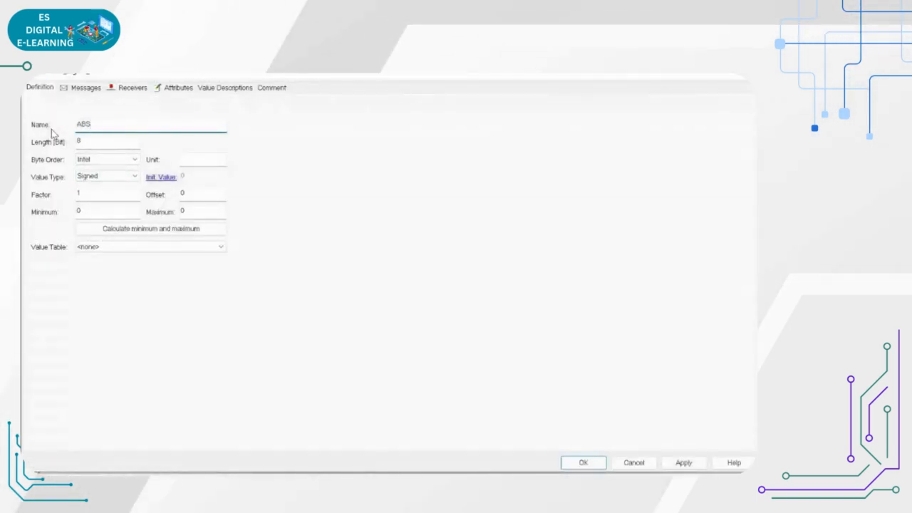
text(_)
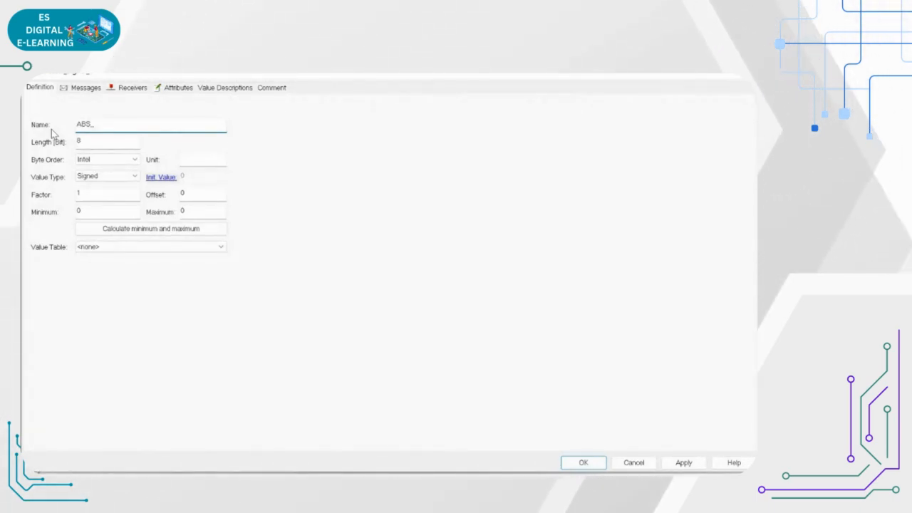
text(STs)
key(BackSpace)
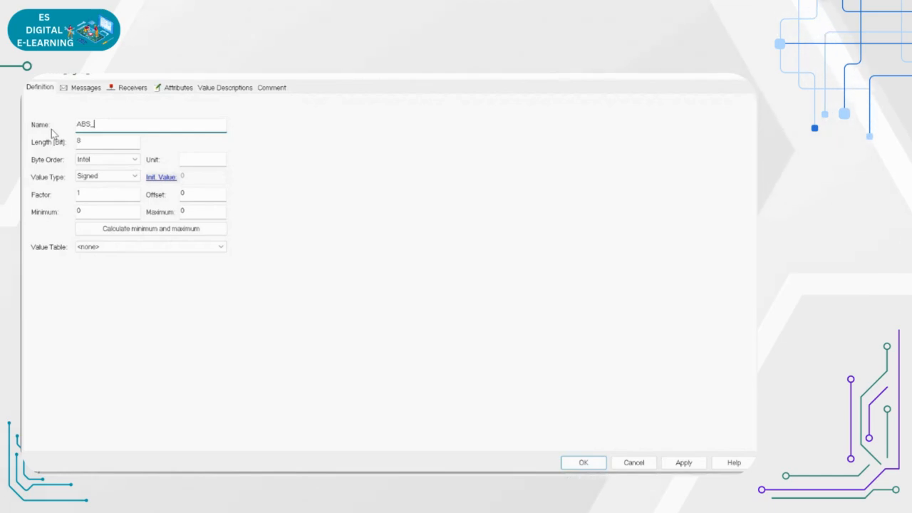
text(s)
key(BackSpace)
text(V)
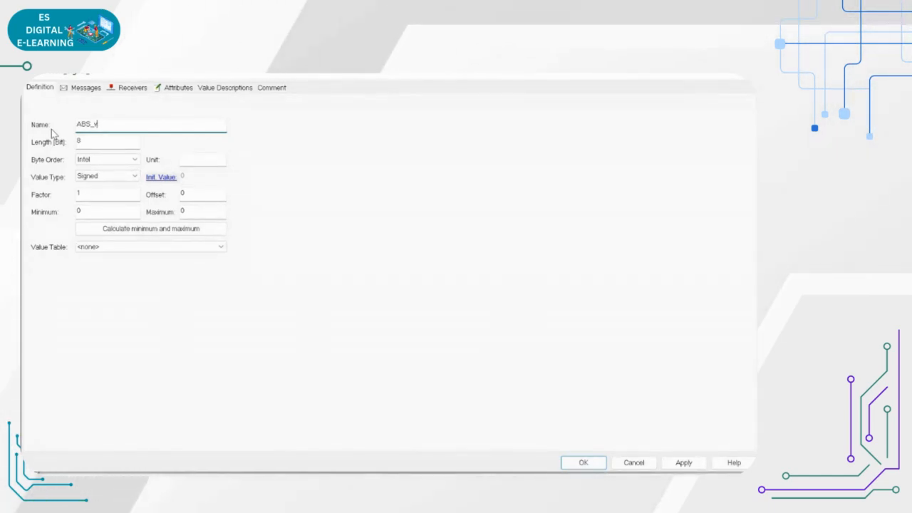
key(BackSpace)
text(Voltag)
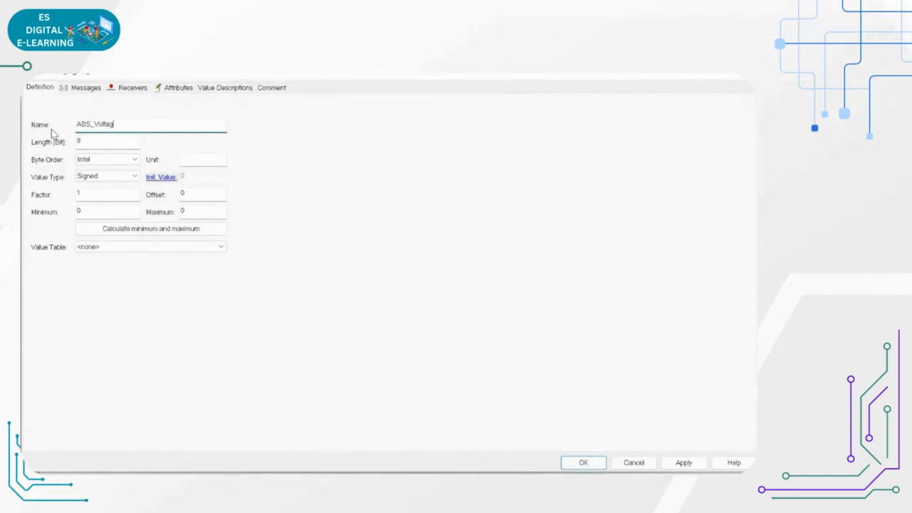
text(e_)
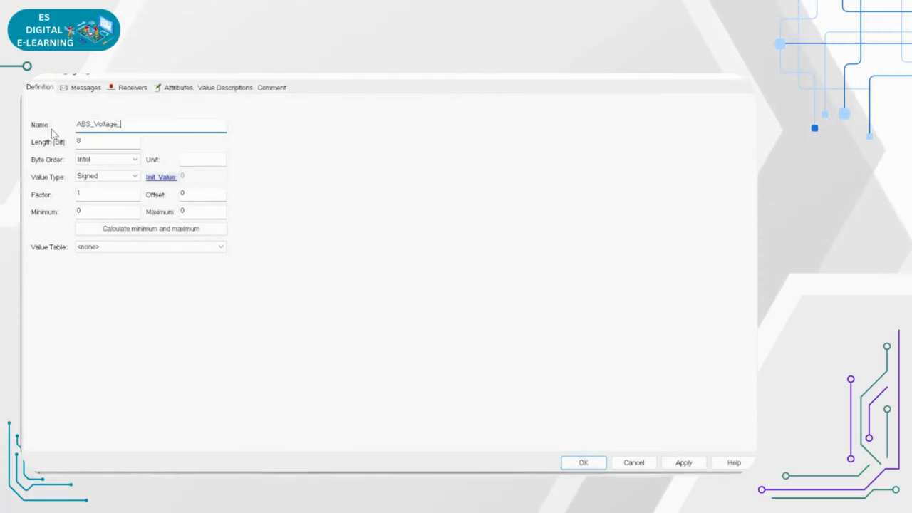
text(fange)
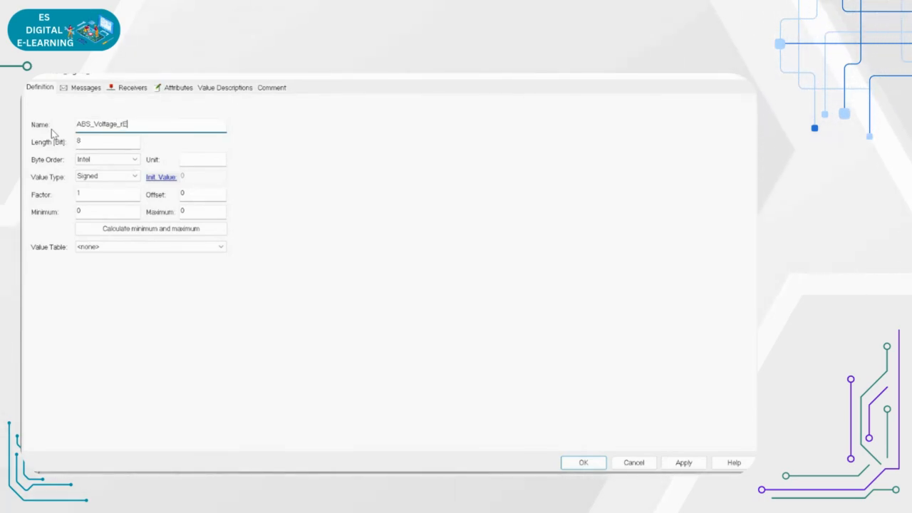
key(BackSpace)
key(BackSpace)
key(BackSpace)
key(BackSpace)
key(BackSpace)
text(Read)
Set the ABS_Voltage_Read signal's length to 4 bits and its unit to Volts.
drag(110, 143, 76, 141)
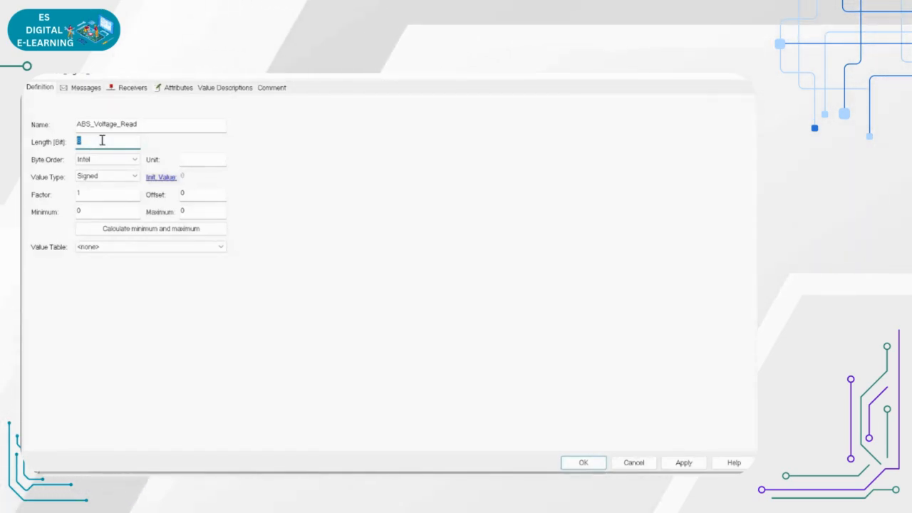
text(4)
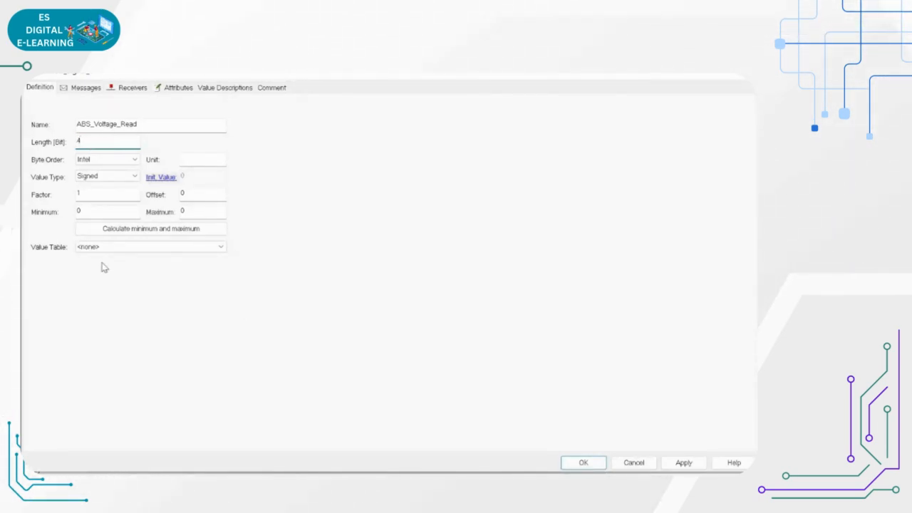
click(191, 164)
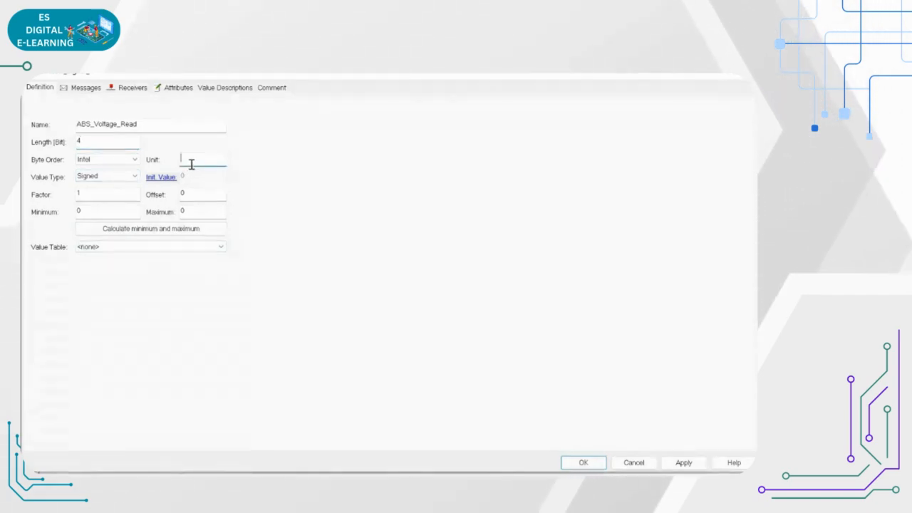
text(Volts)
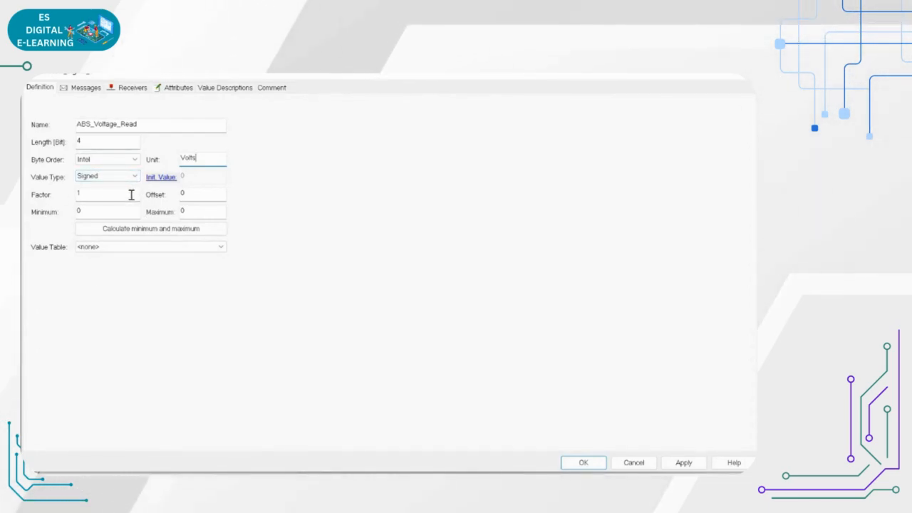
Check the signal's value type and offset settings, and open the note explaining its initial value.
click(135, 177)
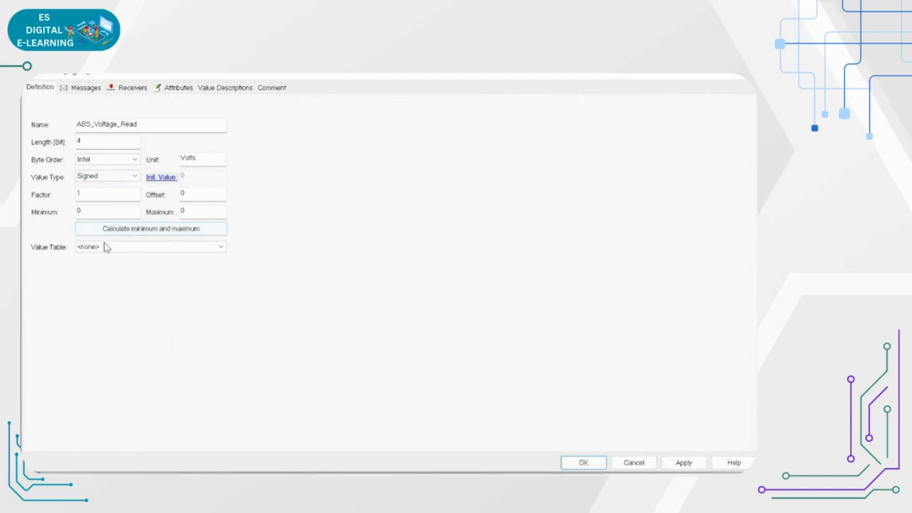
double_click(191, 195)
click(161, 178)
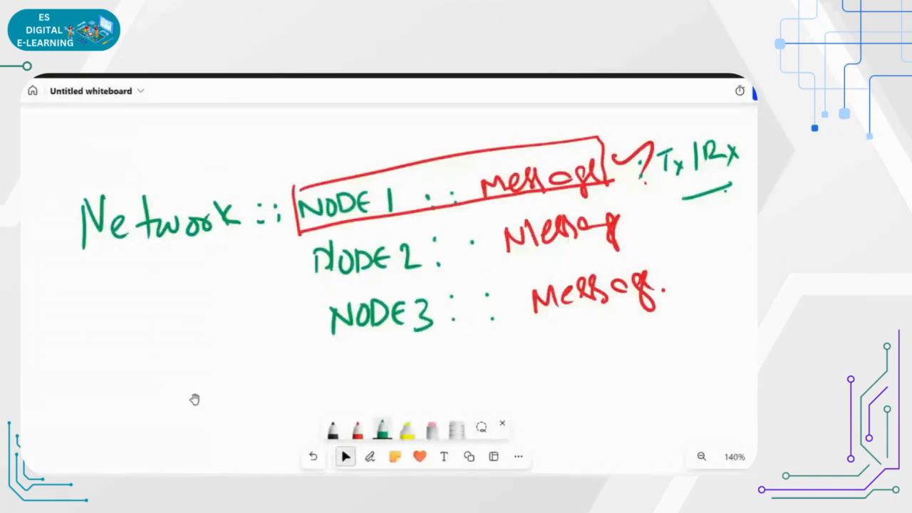
Switch to the whiteboard, delete all existing drawings, and handwrite "Physical value" in green.
key(ctrl+a)
key(Delete)
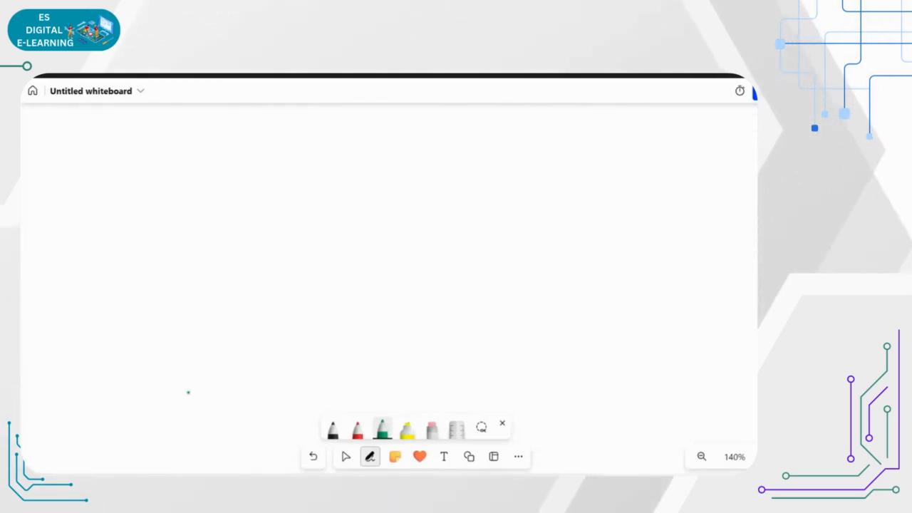
mouse_move(112, 227)
mouse_down()
mouse_move(113, 285)
mouse_move(120, 246)
mouse_up()
drag(148, 212, 147, 284)
drag(148, 251, 161, 280)
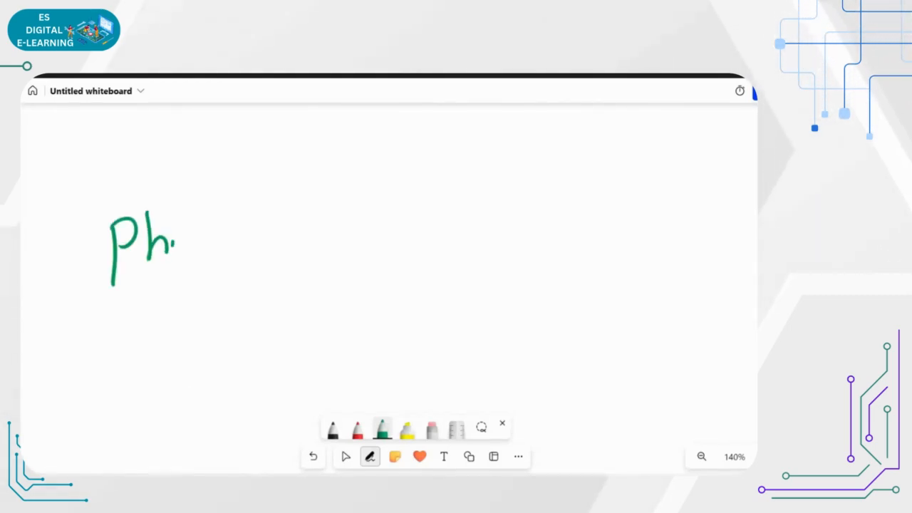
drag(171, 231, 184, 235)
drag(184, 228, 168, 276)
drag(227, 235, 222, 255)
drag(242, 239, 248, 256)
mouse_move(257, 213)
mouse_down()
mouse_move(259, 255)
mouse_move(282, 229)
mouse_move(294, 237)
mouse_up()
drag(320, 213, 320, 253)
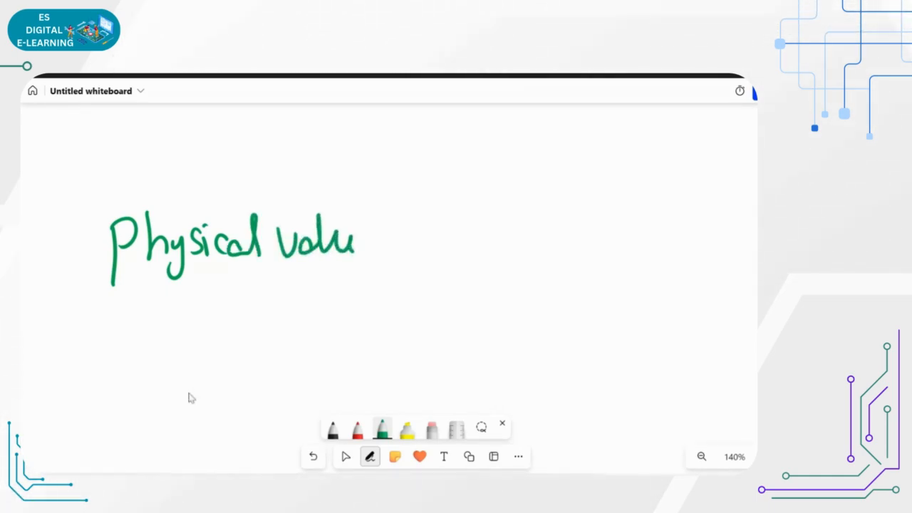
Complete the handwritten formula with "= (Raw value x Factor)" in green and "± offset" in red below it.
drag(464, 222, 463, 249)
mouse_move(465, 221)
mouse_down()
mouse_move(487, 250)
mouse_move(553, 230)
mouse_move(571, 249)
mouse_up()
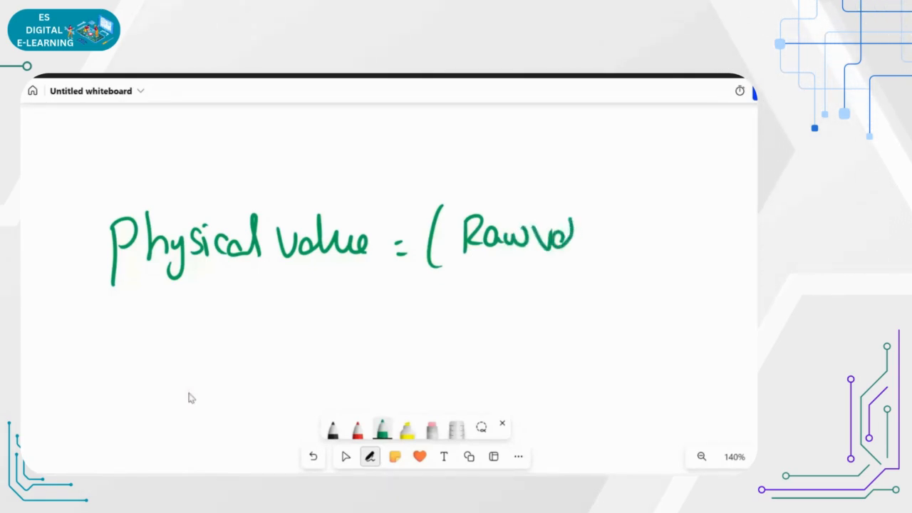
drag(576, 217, 599, 246)
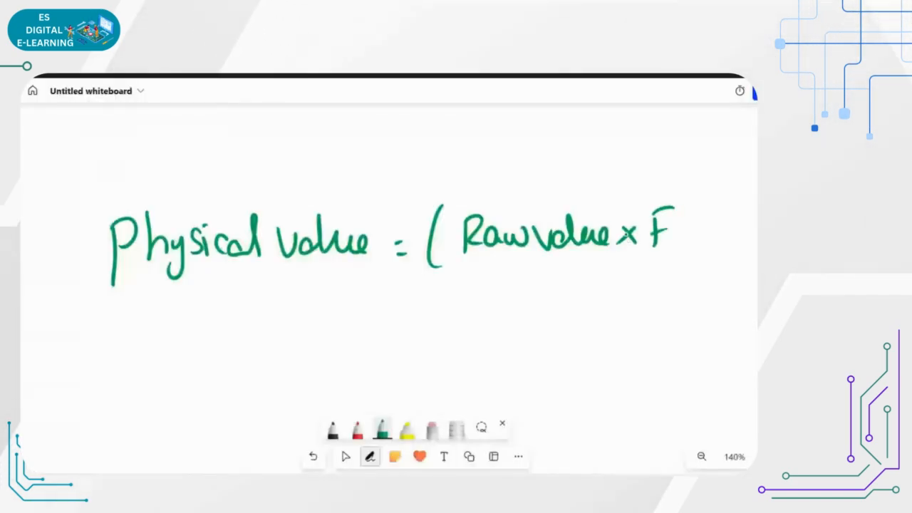
mouse_move(673, 232)
mouse_down()
mouse_move(690, 246)
mouse_move(734, 238)
mouse_move(754, 213)
mouse_up()
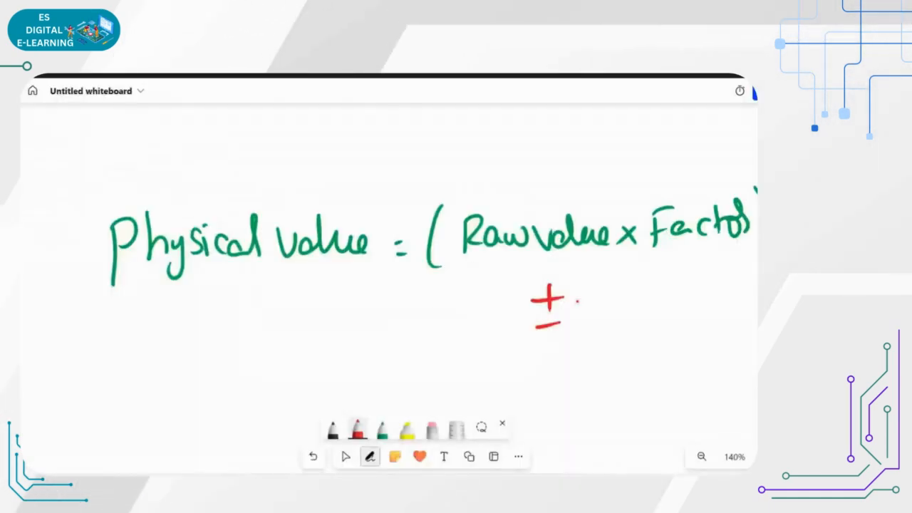
drag(605, 283, 632, 279)
drag(616, 293, 643, 303)
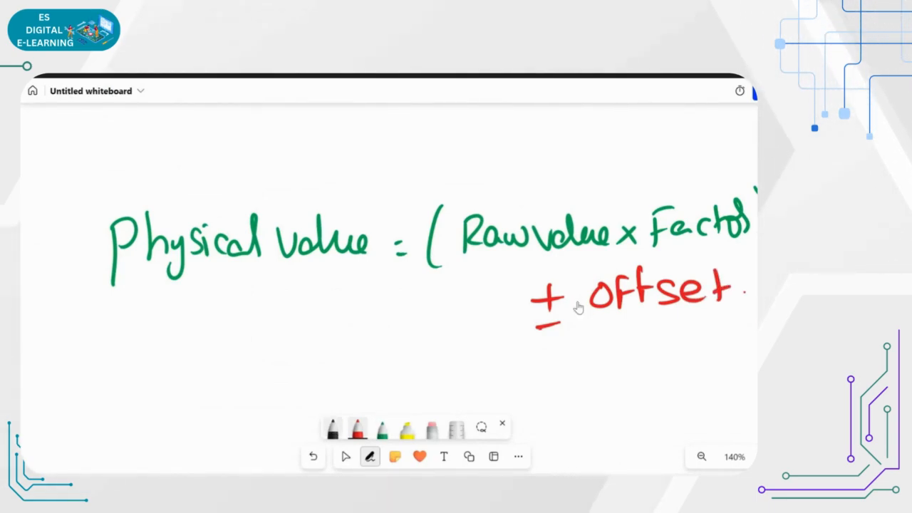
Annotate the formula in black, underlining Physical value with the label "we" and marking Raw value with the label "ECU".
click(332, 429)
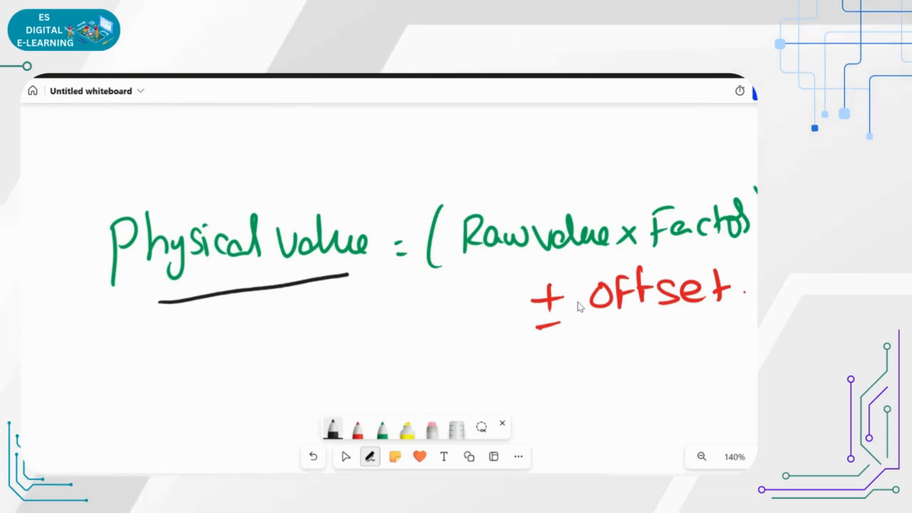
drag(159, 302, 347, 274)
drag(228, 298, 228, 347)
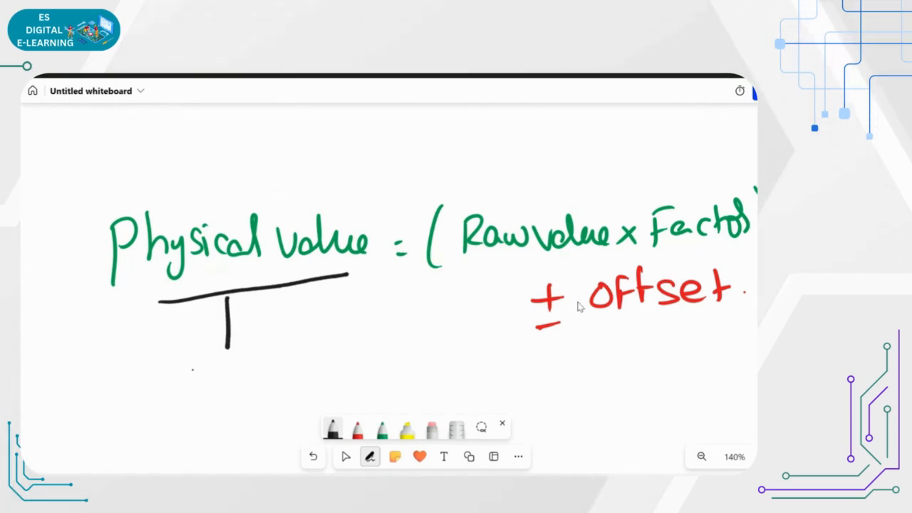
drag(191, 371, 222, 374)
drag(471, 203, 589, 193)
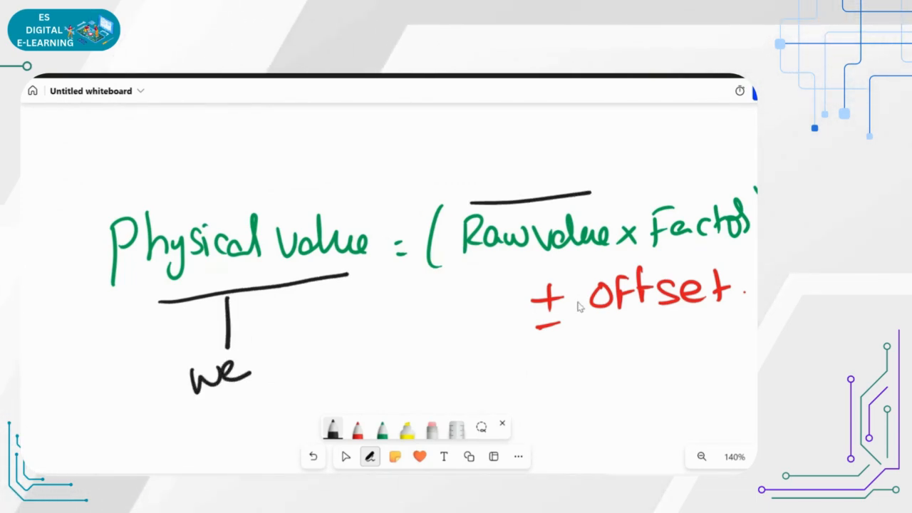
drag(523, 200, 523, 163)
drag(497, 135, 501, 155)
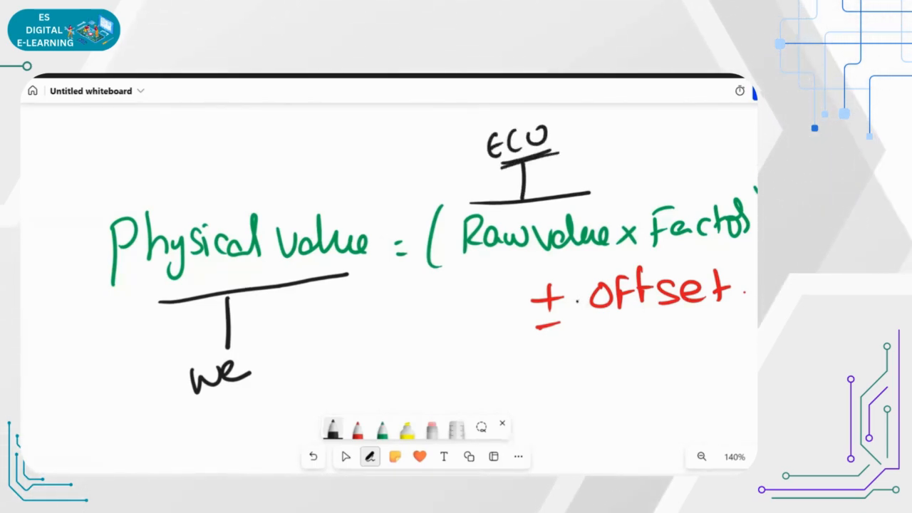
Emphasize the Factor and offset terms of the formula with black lines.
drag(684, 194, 718, 192)
drag(613, 334, 690, 318)
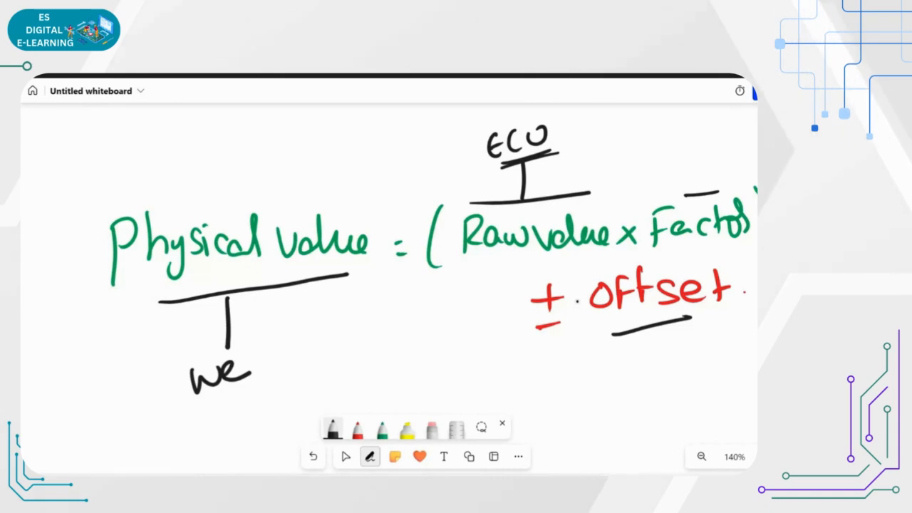
mouse_move(621, 365)
mouse_down()
mouse_move(622, 403)
mouse_move(664, 378)
mouse_move(681, 347)
mouse_up()
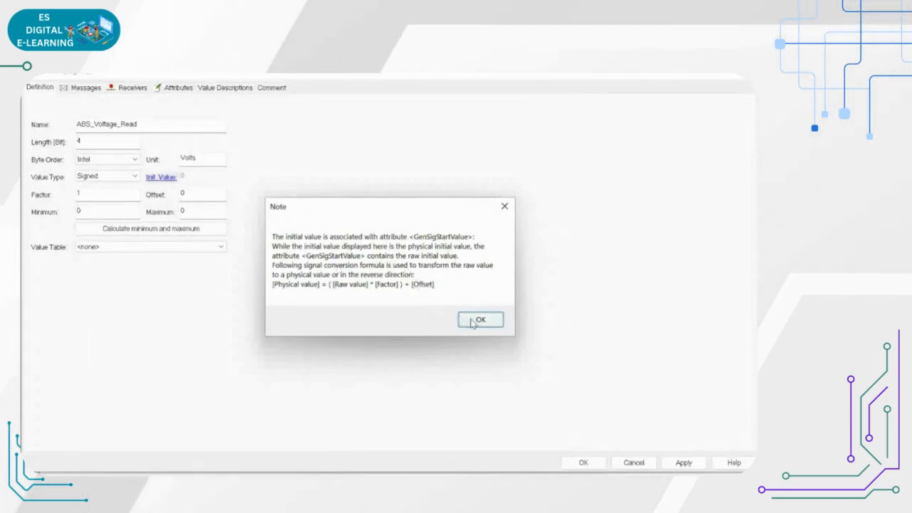
Return to the signal in CANdb++, dismiss the note, and review its messages, receivers, attributes, value descriptions and comment before returning to its definition.
click(473, 320)
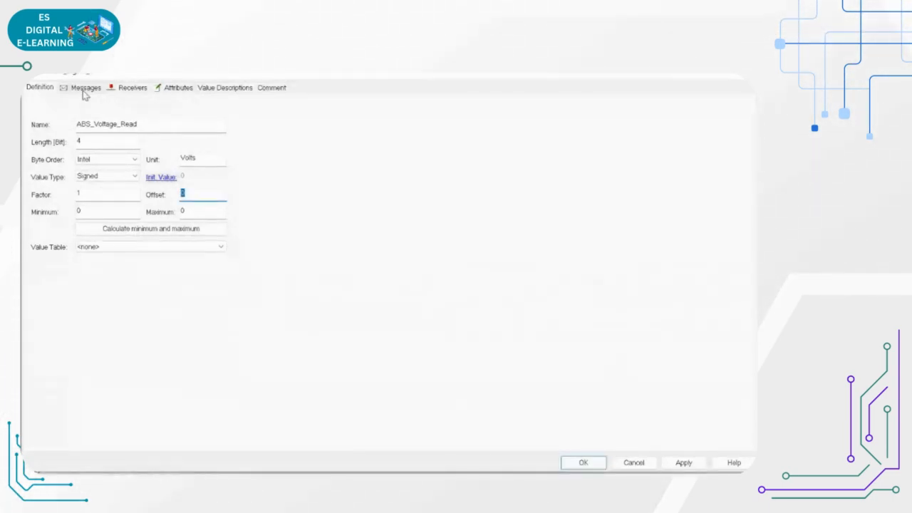
click(83, 91)
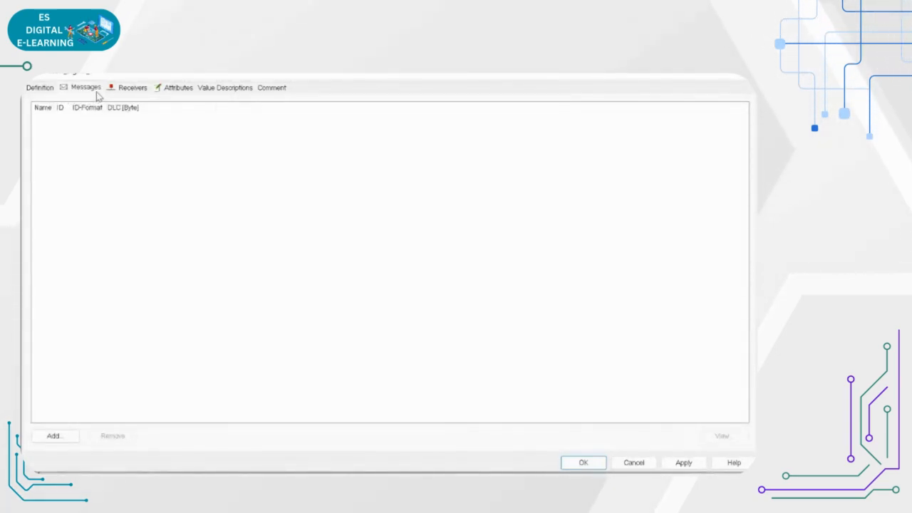
click(136, 93)
click(182, 92)
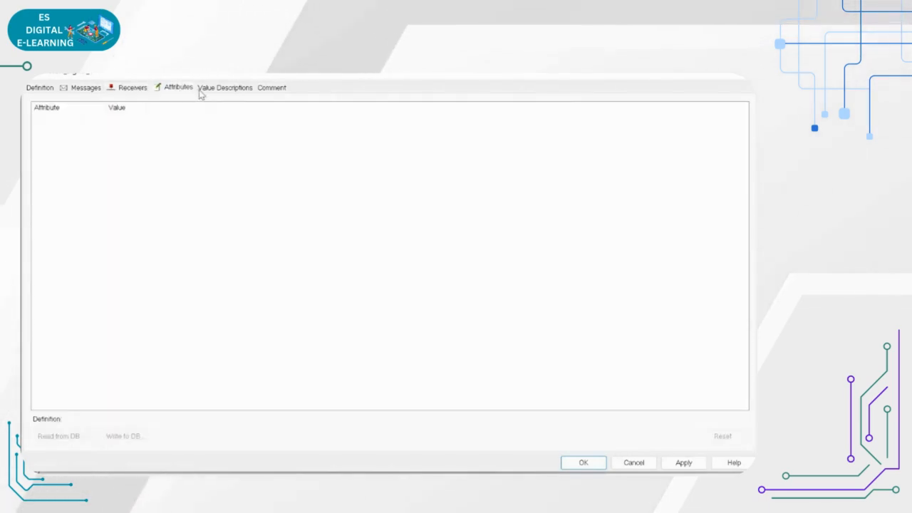
click(209, 90)
click(269, 89)
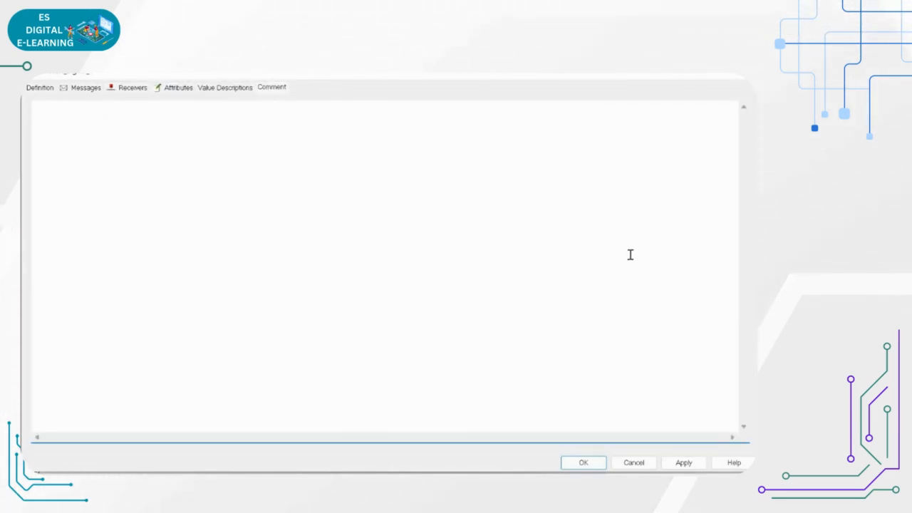
click(41, 88)
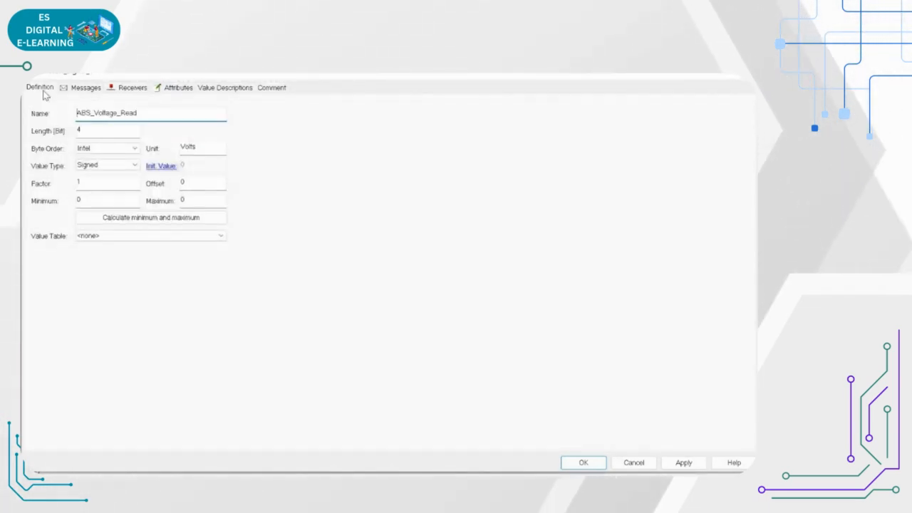
Check the signal's value table setting and calculate its minimum and maximum automatically.
click(178, 236)
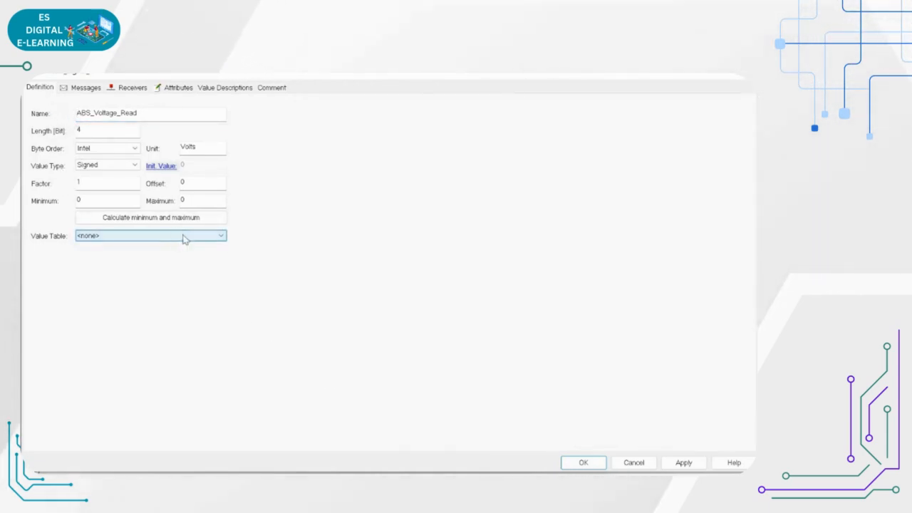
click(150, 220)
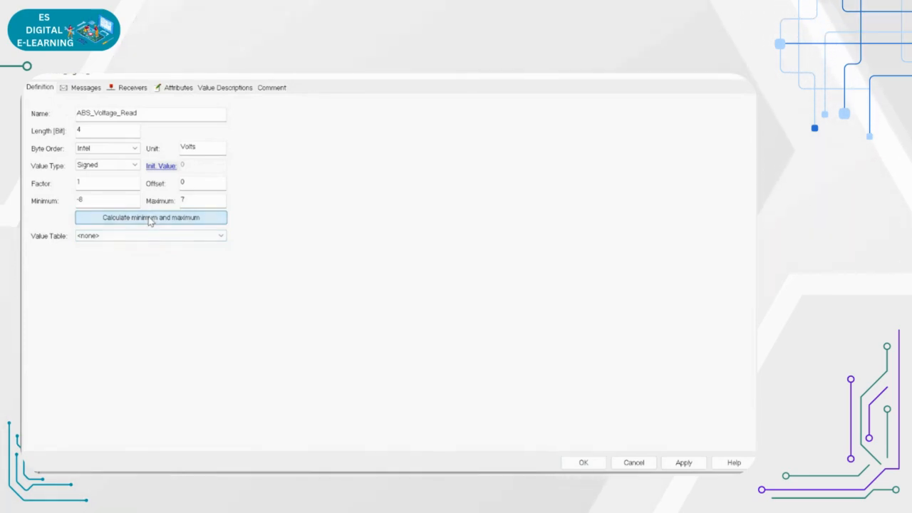
Set the ABS_Voltage_Read signal's minimum to -10.
drag(91, 197, 77, 199)
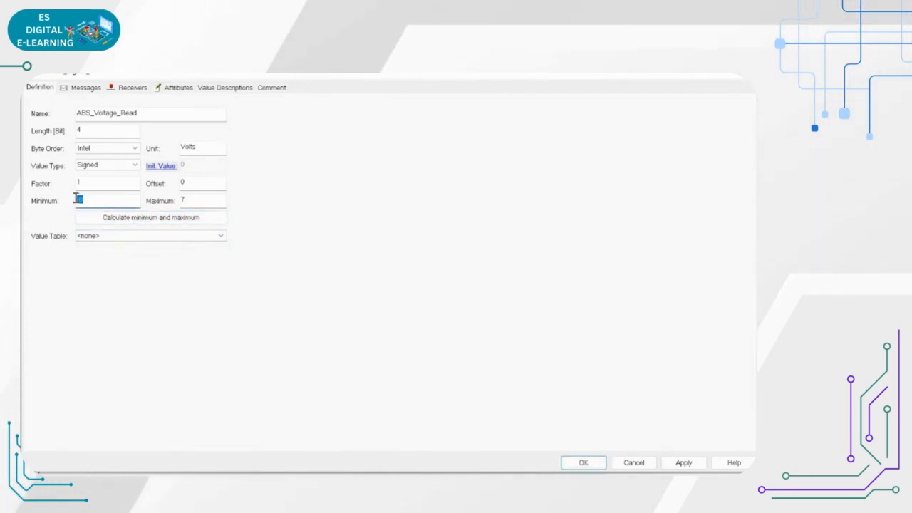
drag(184, 197, 158, 196)
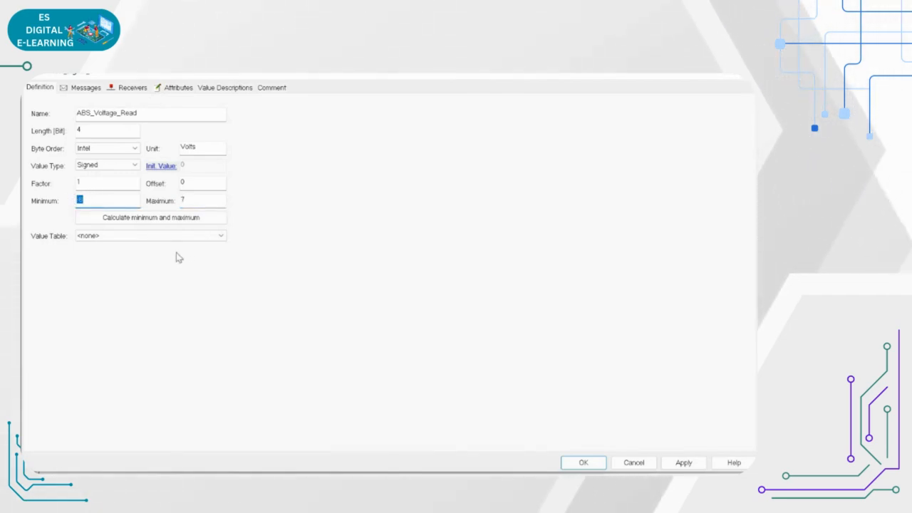
text(12)
key(BackSpace)
key(BackSpace)
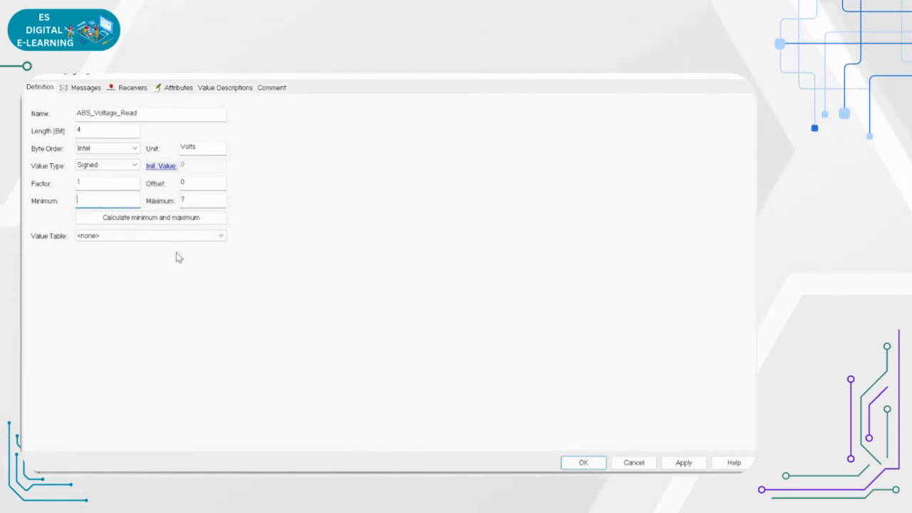
text(-1)
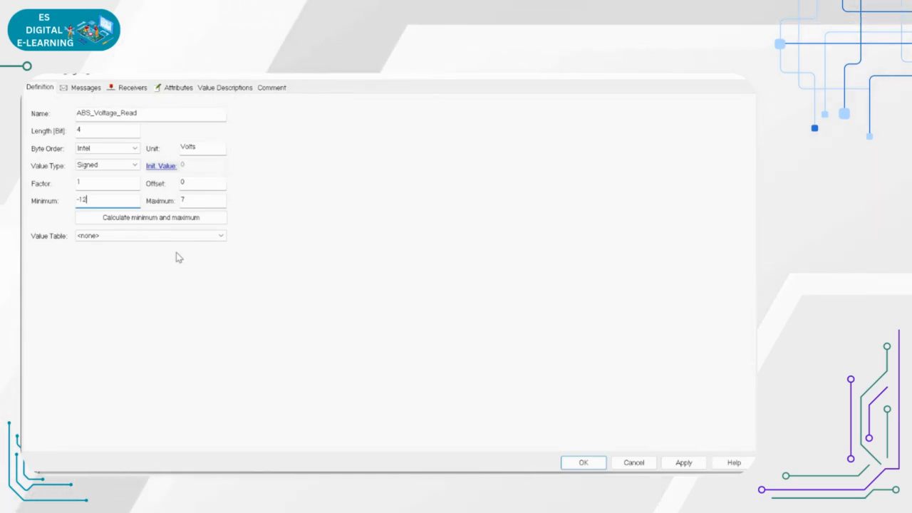
key(BackSpace)
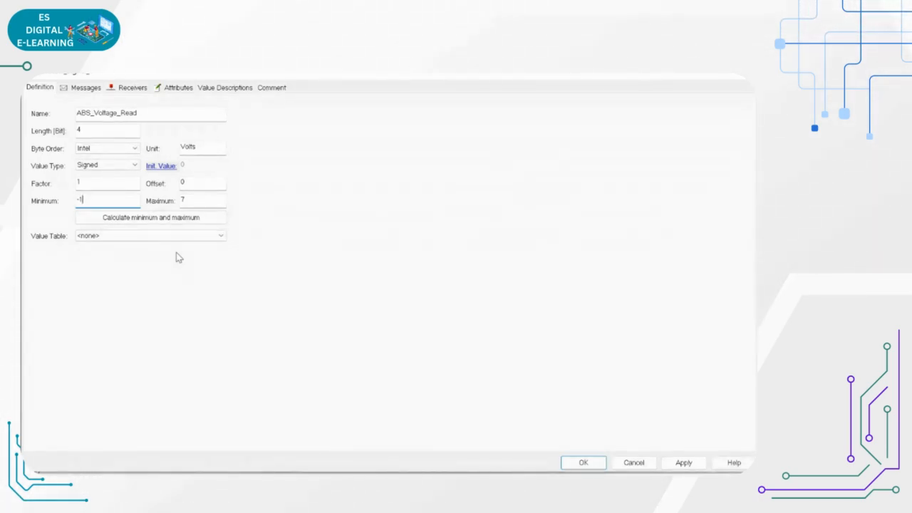
text(10)
Set the signal's maximum to 22, then apply and save the signal definition.
double_click(184, 200)
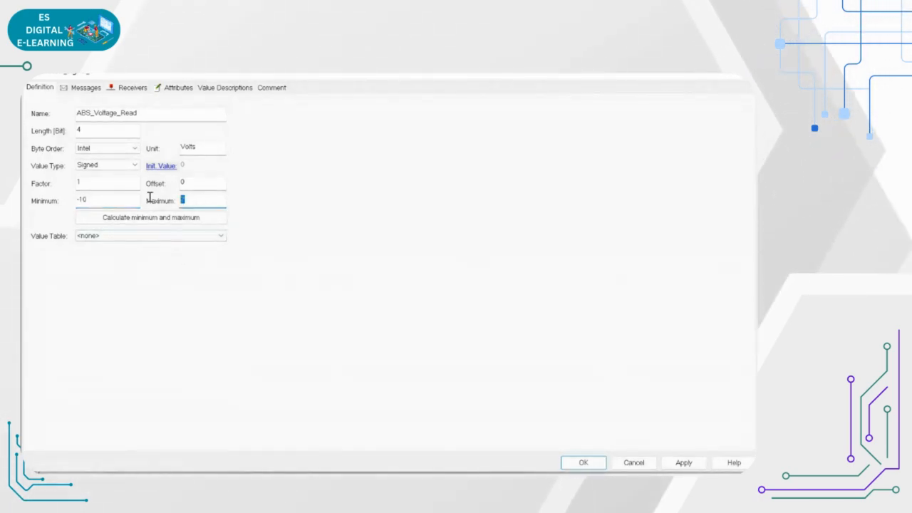
text(22)
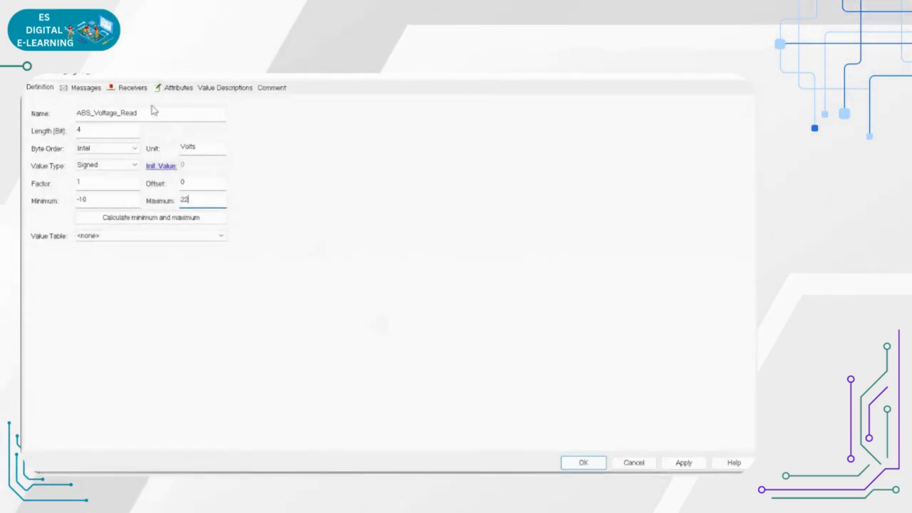
click(683, 463)
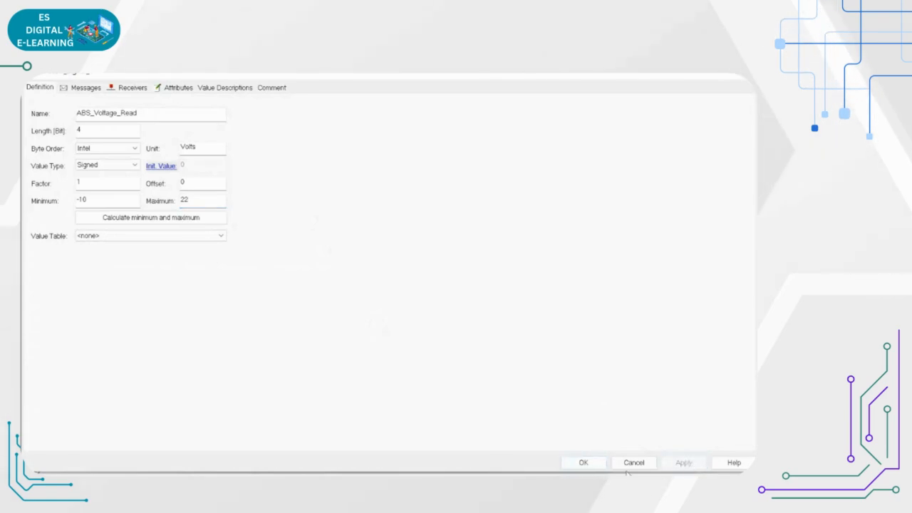
click(583, 462)
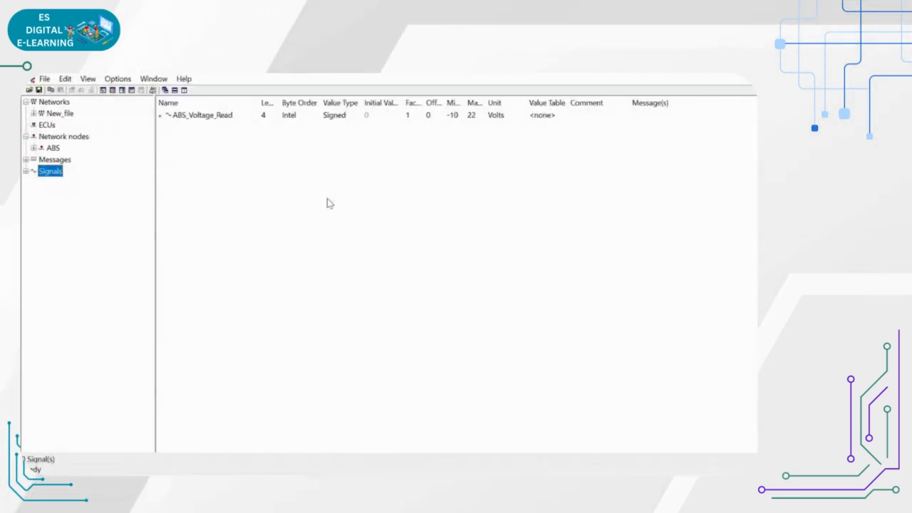
Widen the Length [Bit] and Byte Order columns in the signal list so their headings are fully readable.
click(299, 114)
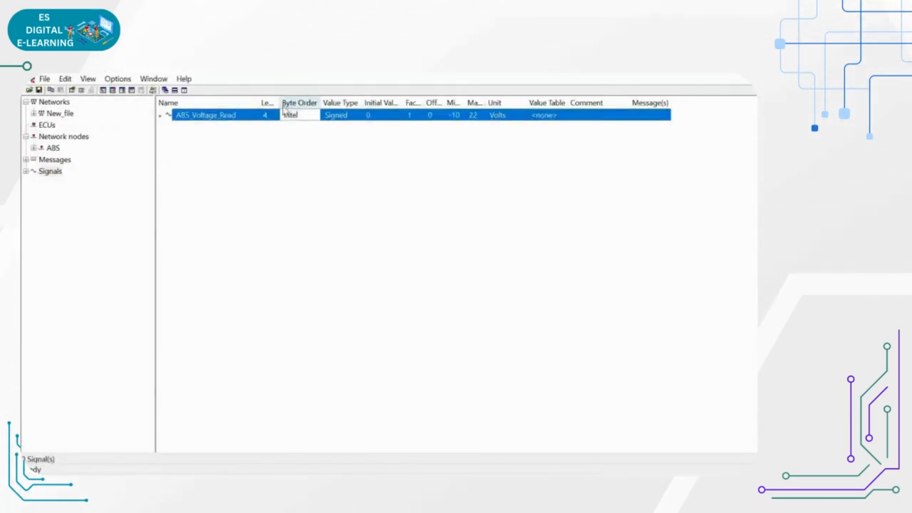
drag(282, 105, 391, 102)
drag(318, 102, 330, 105)
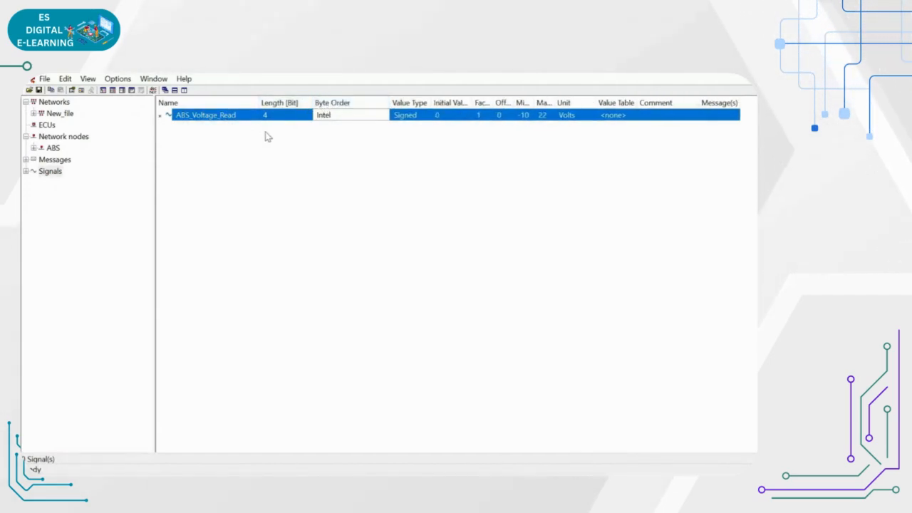
click(278, 168)
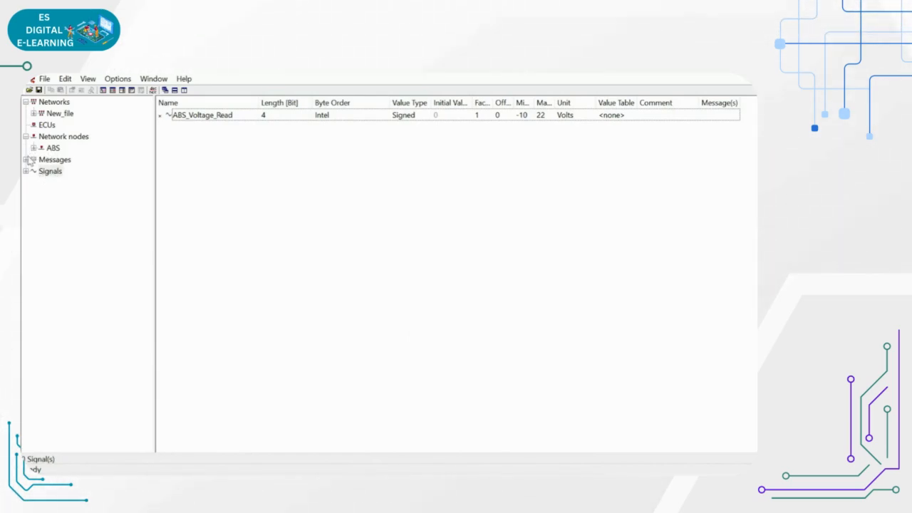
Expand the Messages and Signals branches of the object tree to list ABS_Message_Status and ABS_Voltage_Read.
click(63, 173)
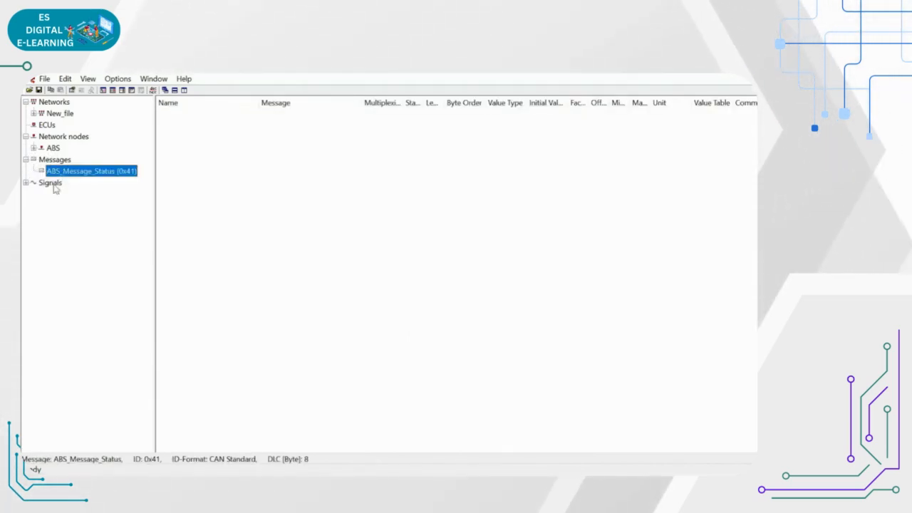
click(50, 185)
click(25, 183)
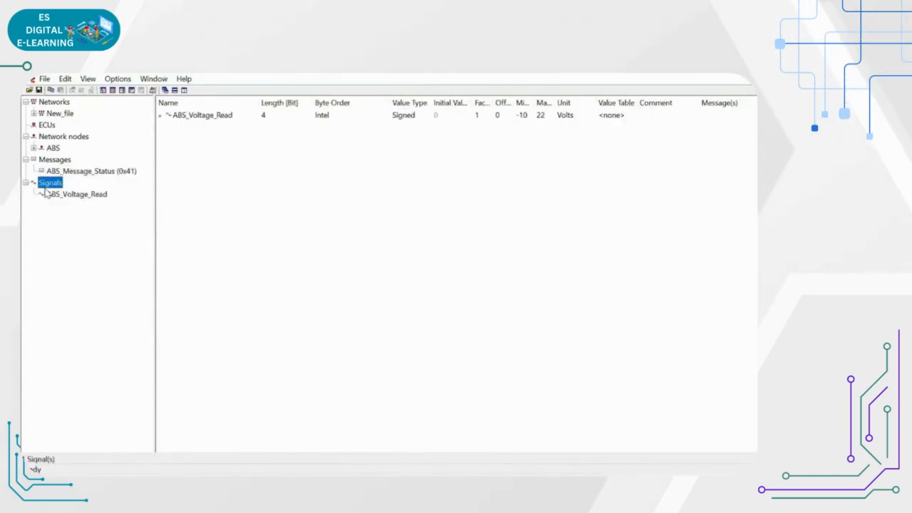
Open the ABS_Message_Status message for editing and check its assigned signals, transmitters and receivers.
right_click(82, 176)
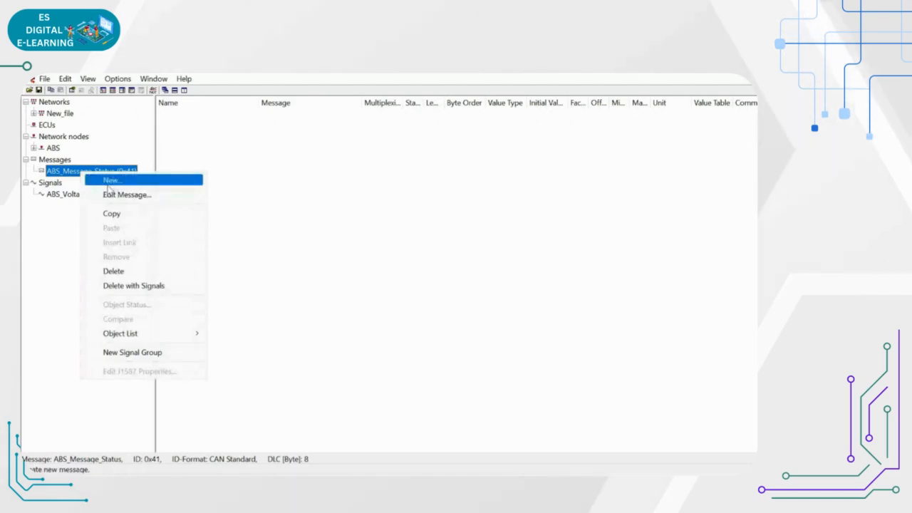
click(121, 195)
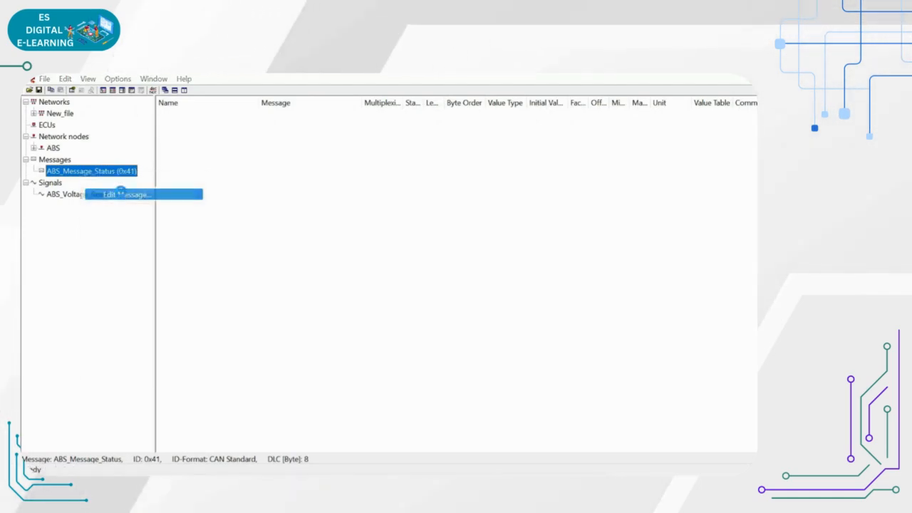
click(81, 88)
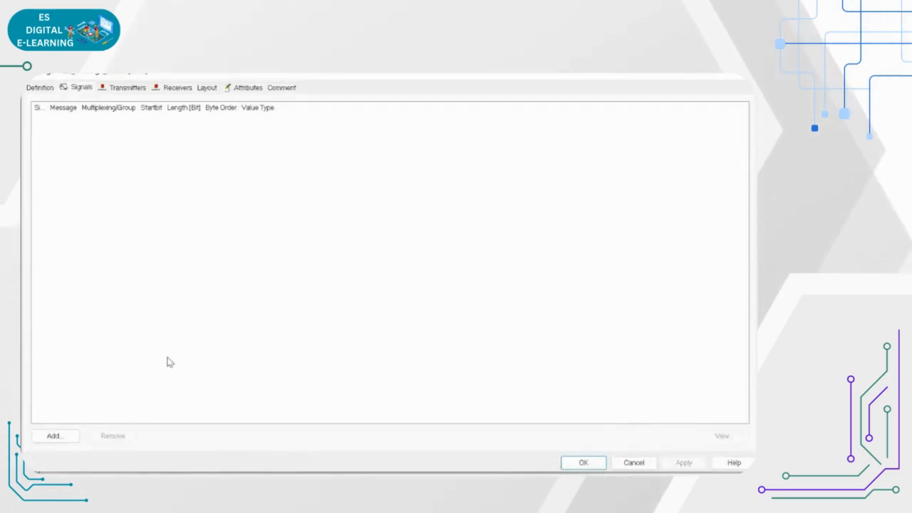
click(129, 91)
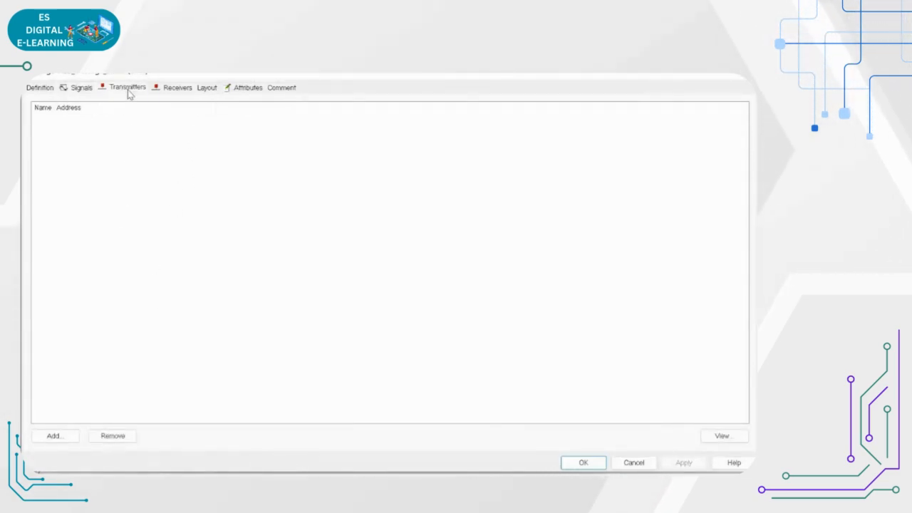
click(91, 93)
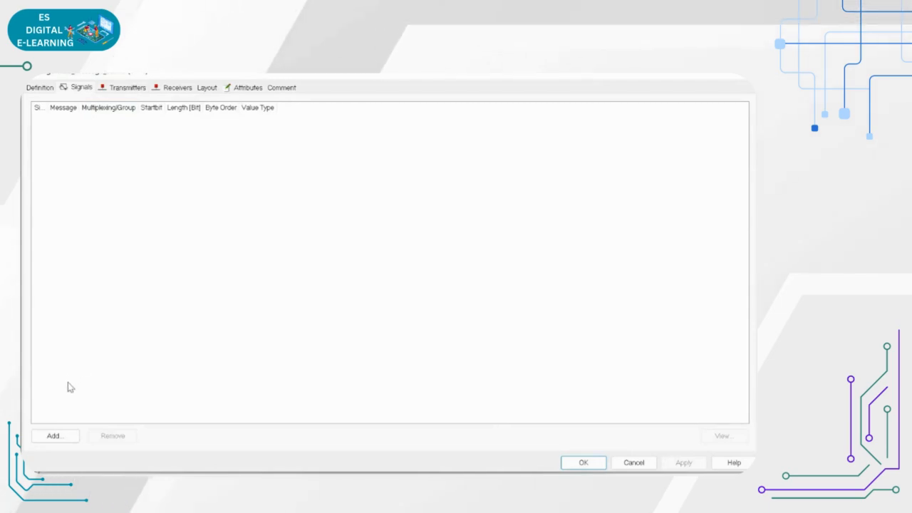
click(177, 90)
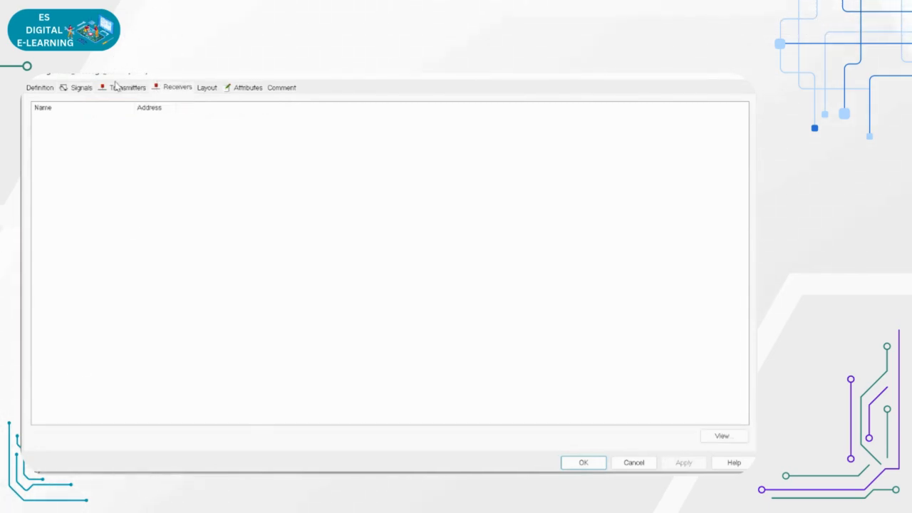
click(55, 435)
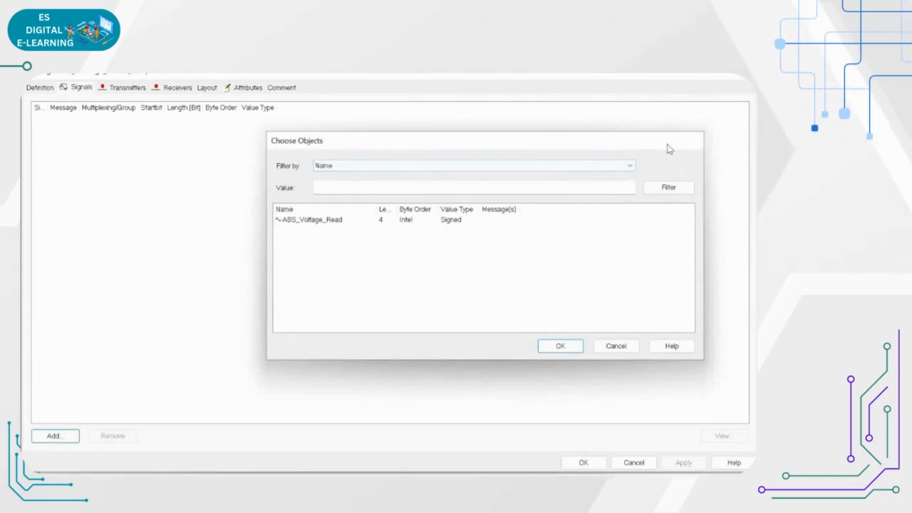
click(693, 141)
click(31, 88)
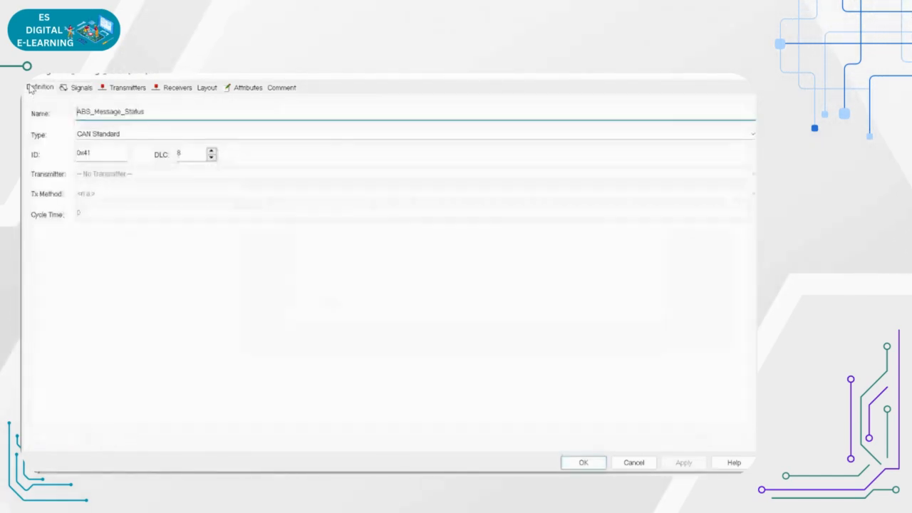
Add the ABS_Voltage_Read signal to the ABS_Message_Status message.
click(77, 88)
click(59, 435)
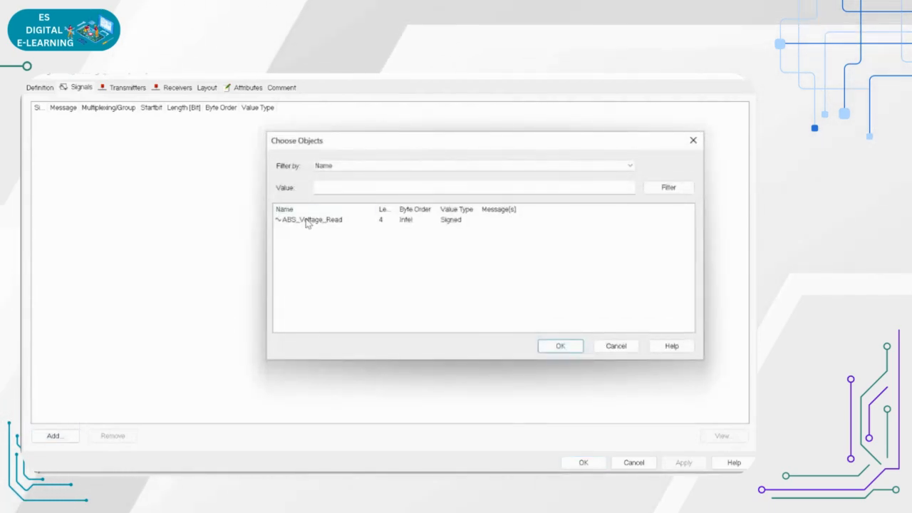
click(308, 221)
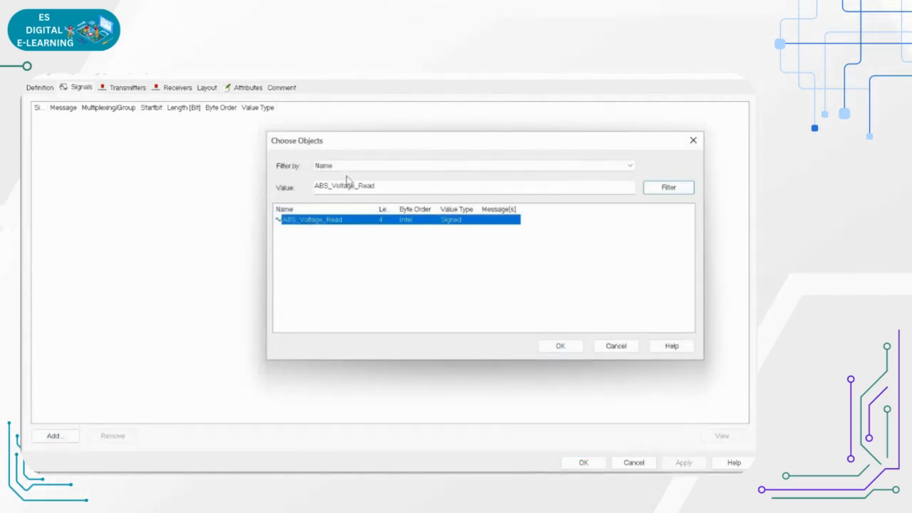
click(633, 167)
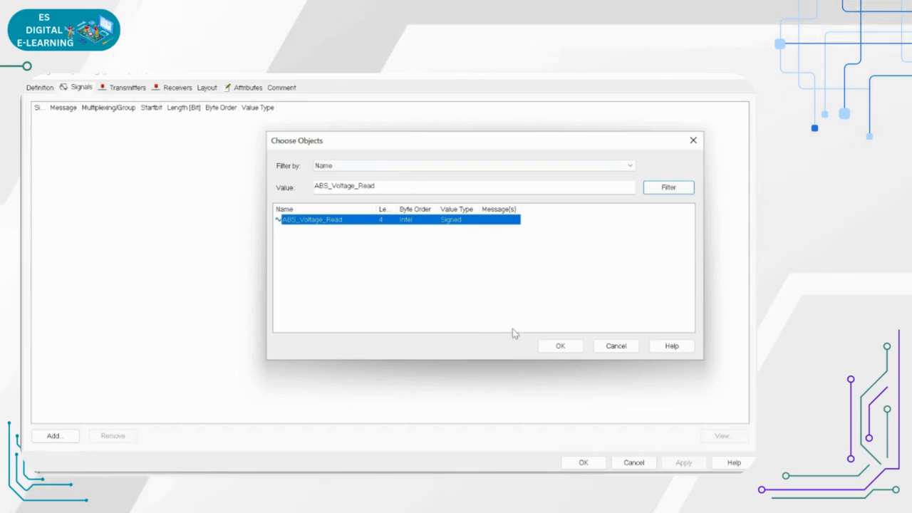
click(560, 349)
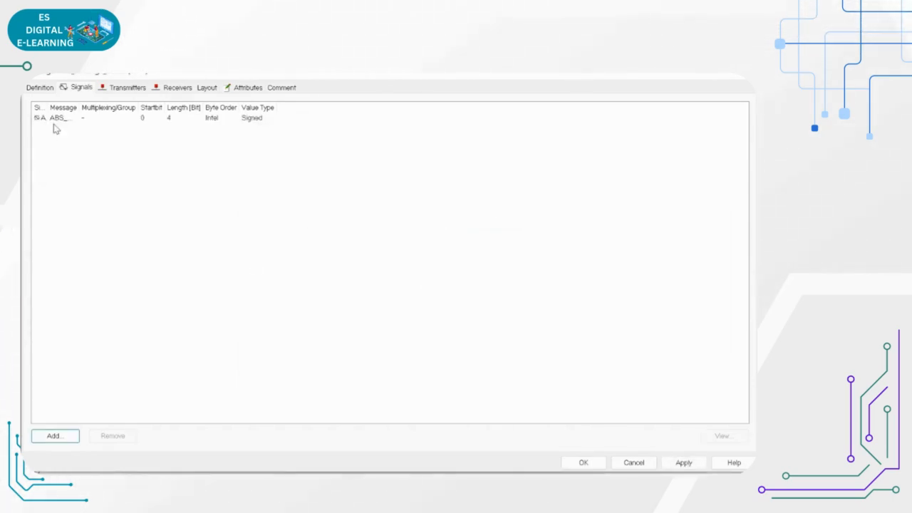
Widen the Message column and view the assigned signal's definition, messages, receivers and attributes before returning to the message's signal list.
drag(79, 107, 143, 107)
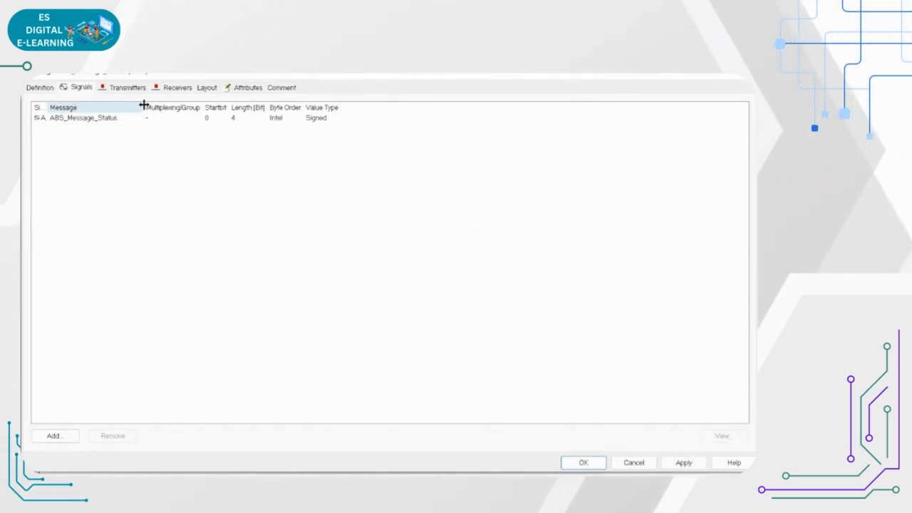
click(116, 119)
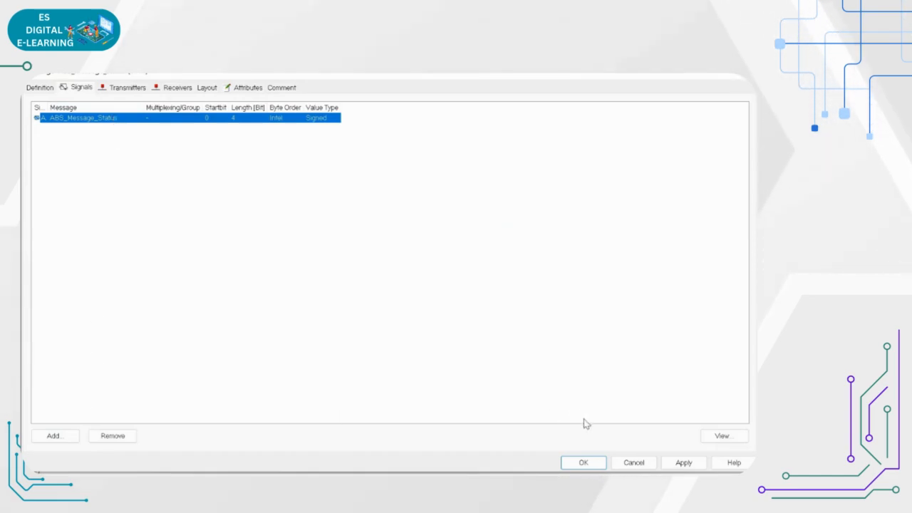
click(713, 440)
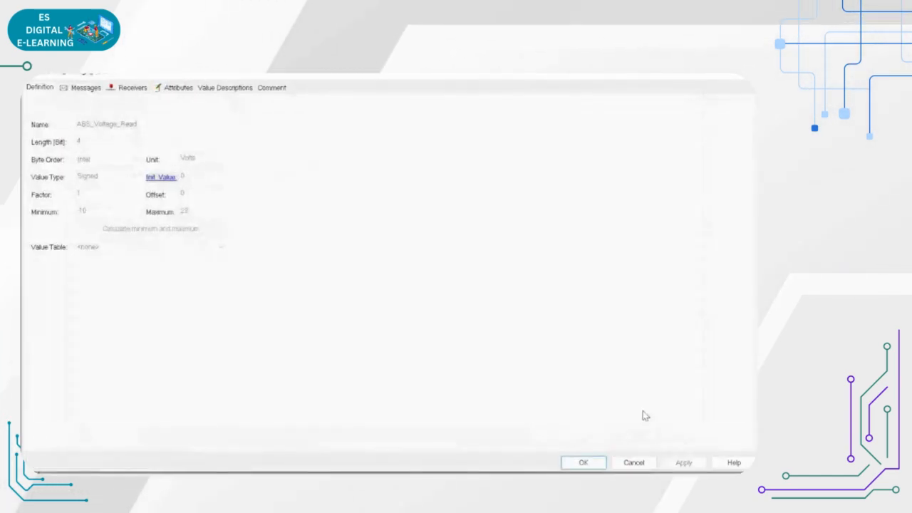
click(75, 91)
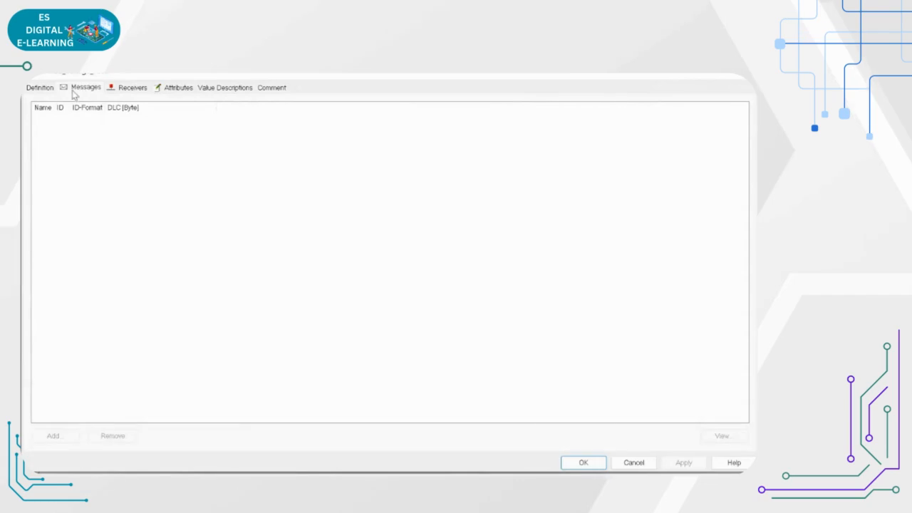
click(42, 88)
click(76, 89)
click(126, 90)
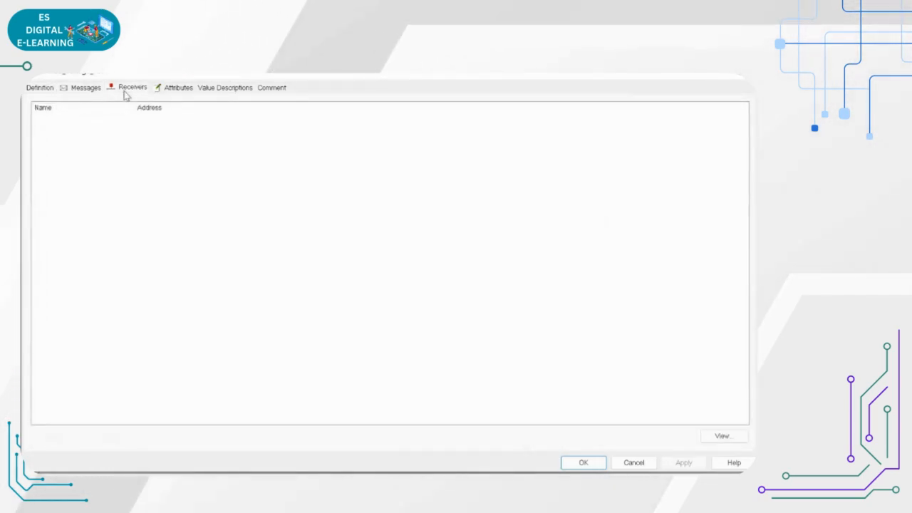
click(174, 92)
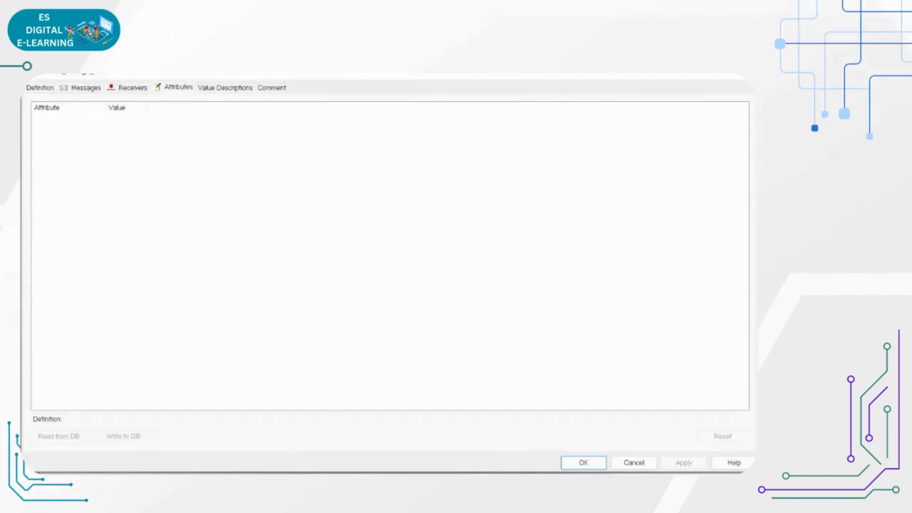
click(577, 463)
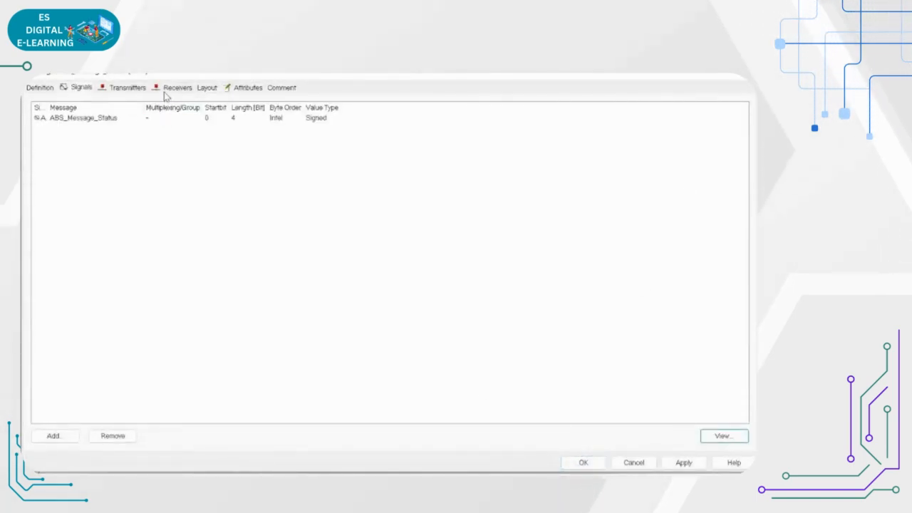
Check the message's receivers and add the ABS node as its transmitter.
click(125, 90)
click(187, 92)
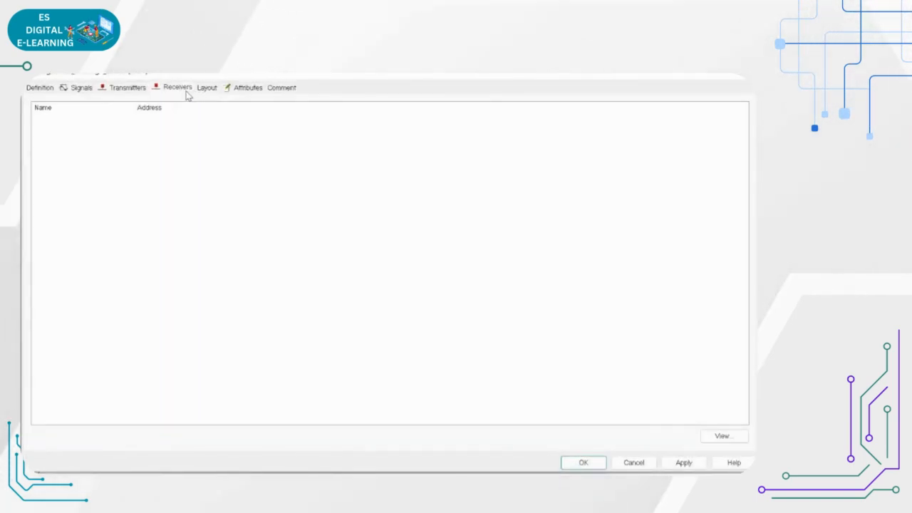
click(134, 91)
click(55, 437)
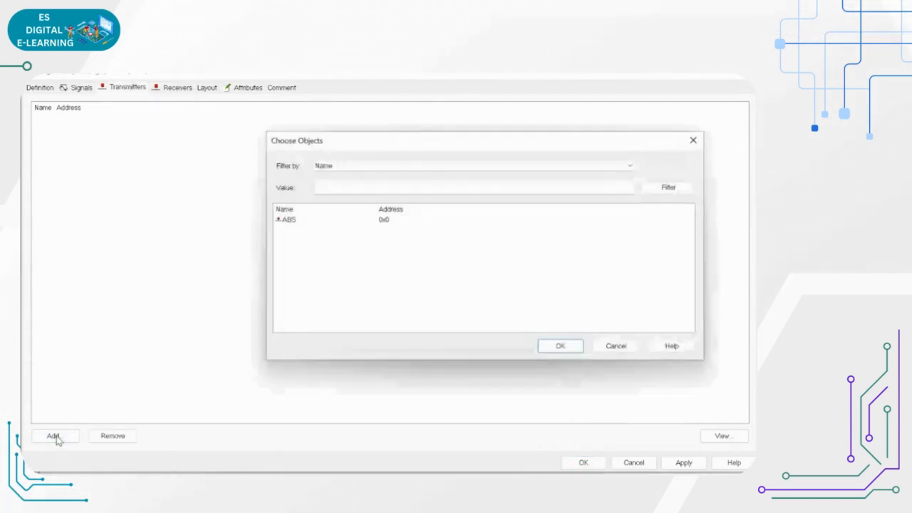
click(308, 219)
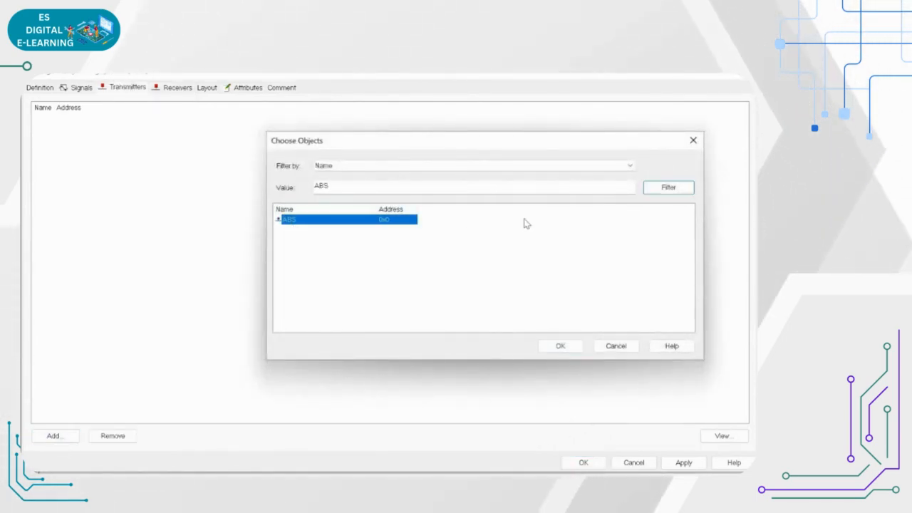
drag(376, 209, 396, 211)
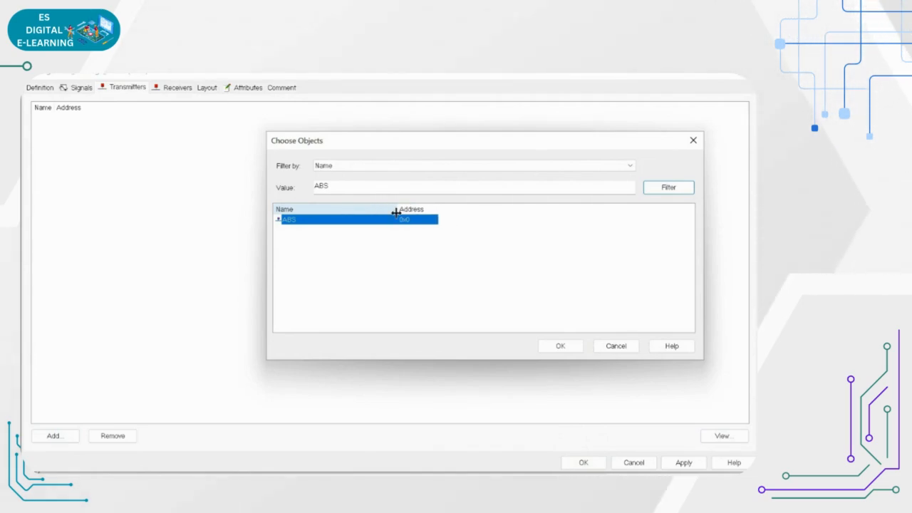
click(562, 347)
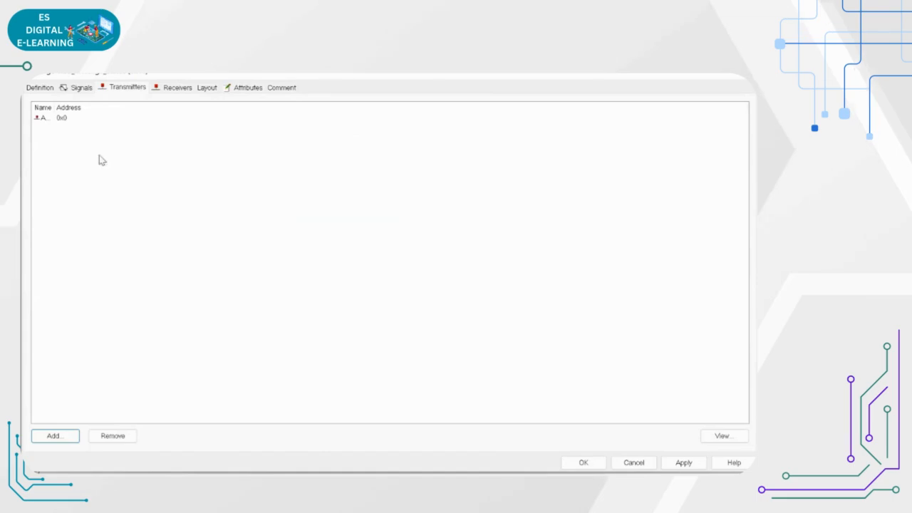
Widen the transmitter list's Name column and review the message's transmitter, assigned signal and definition.
drag(68, 107, 83, 107)
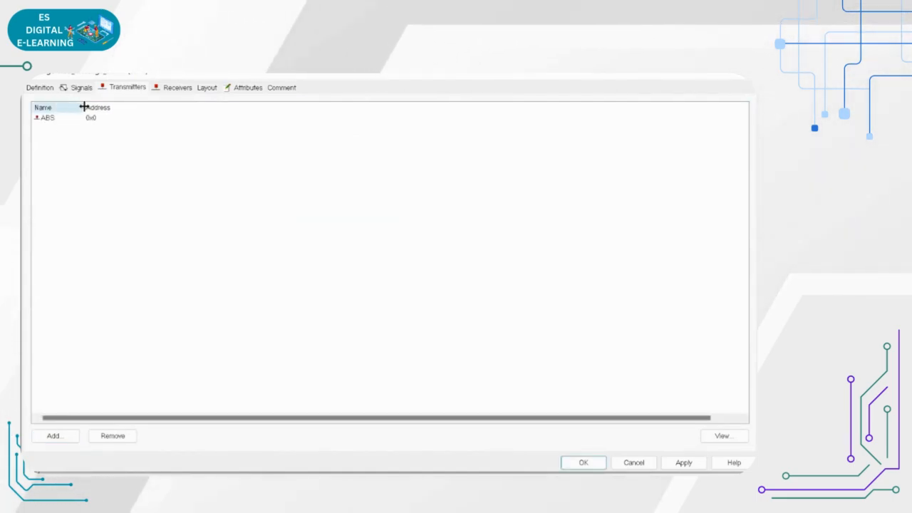
click(81, 88)
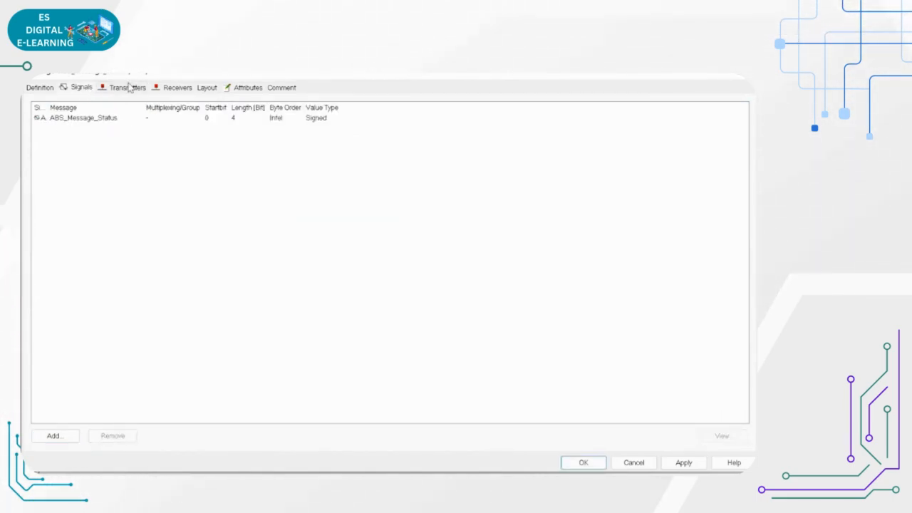
drag(56, 107, 86, 107)
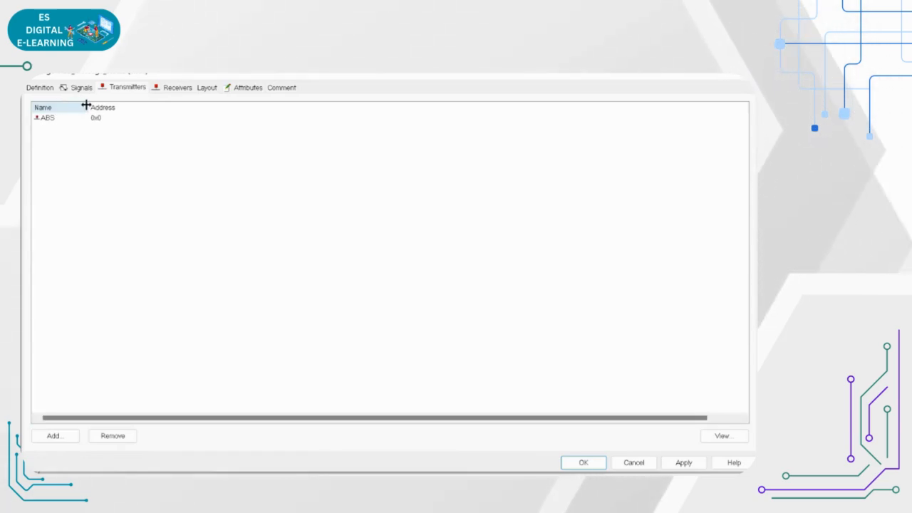
click(43, 117)
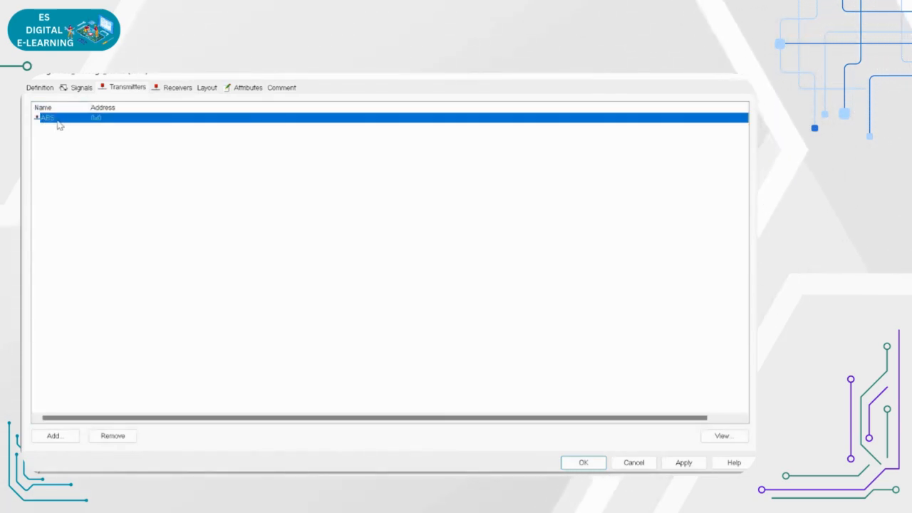
click(43, 88)
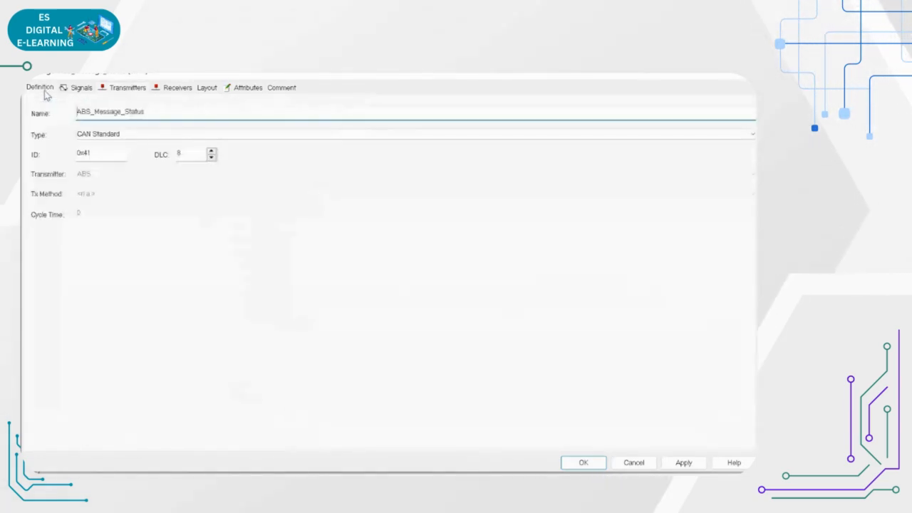
click(82, 89)
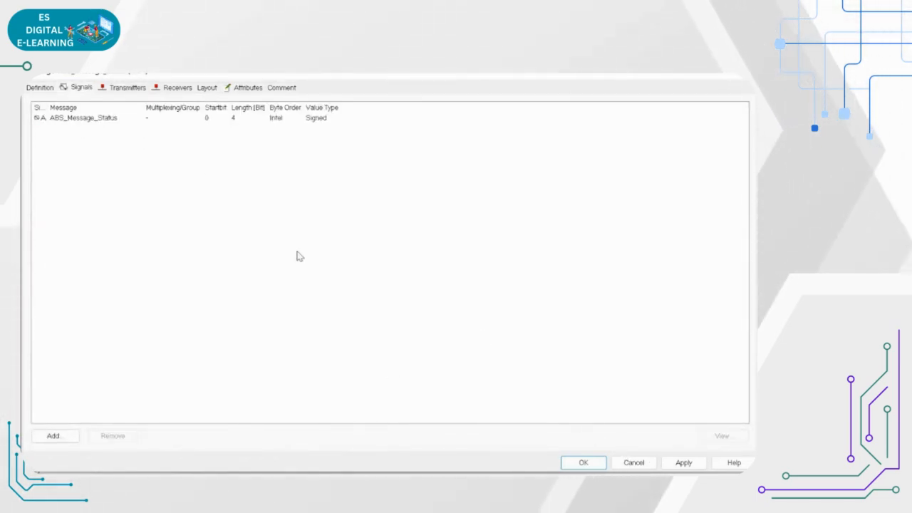
Apply the ABS transmitter assignment on ABS_Message_Status, keep the automatic DLC adjustment, and close the message's properties.
click(128, 88)
click(70, 119)
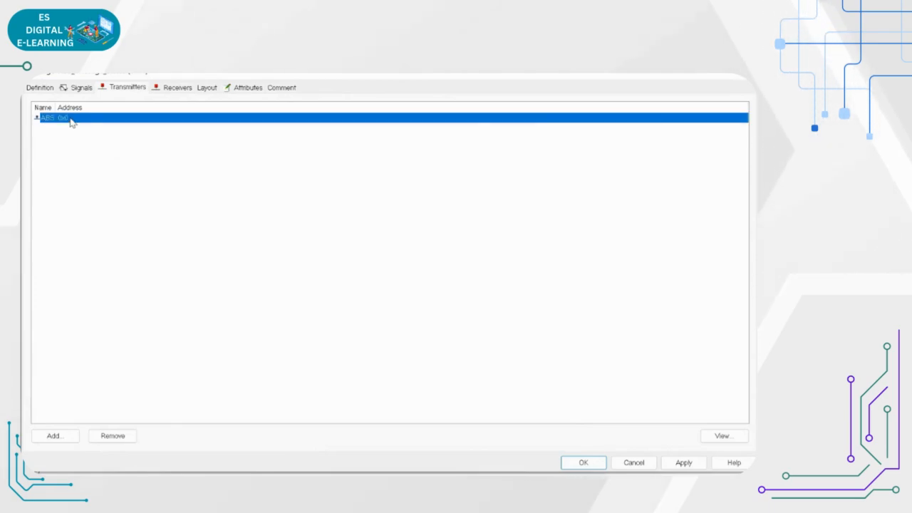
click(684, 463)
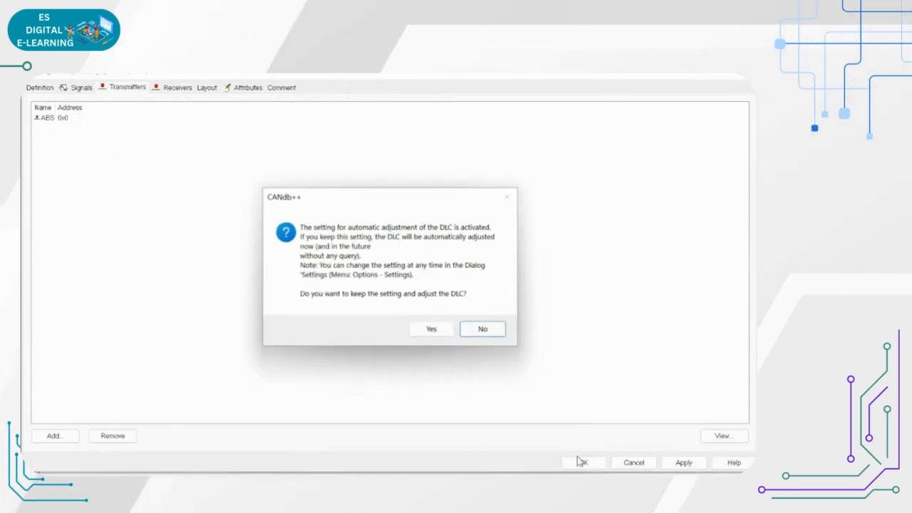
click(429, 329)
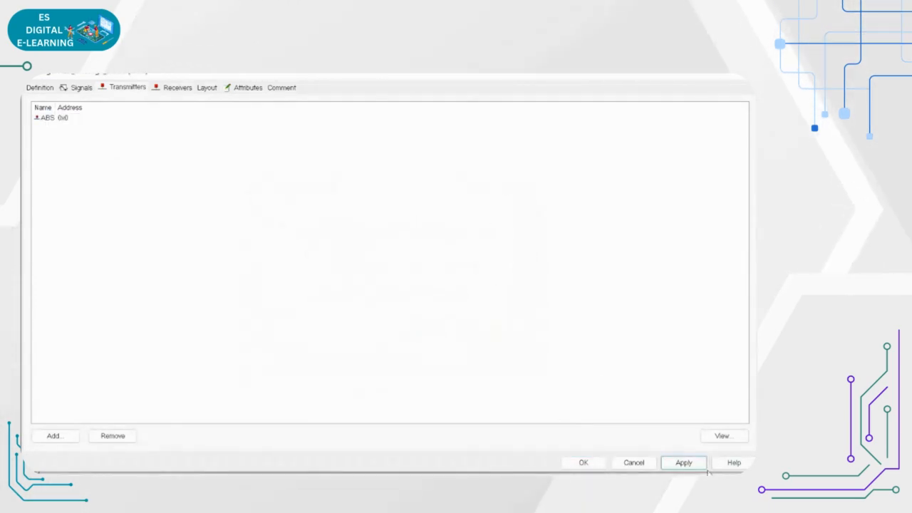
click(589, 464)
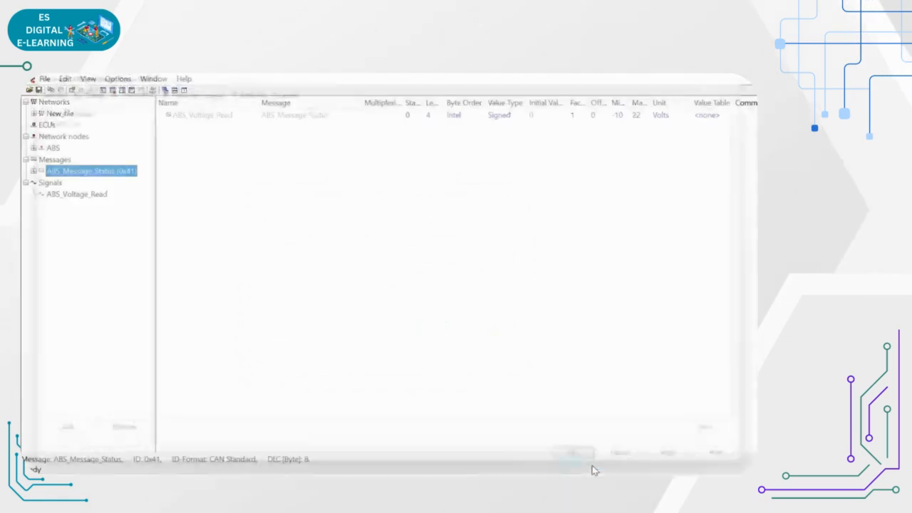
Expand ABS_Message_Status to show its signal, narrow the signal list's Name column, and widen its Initial Value column.
click(33, 172)
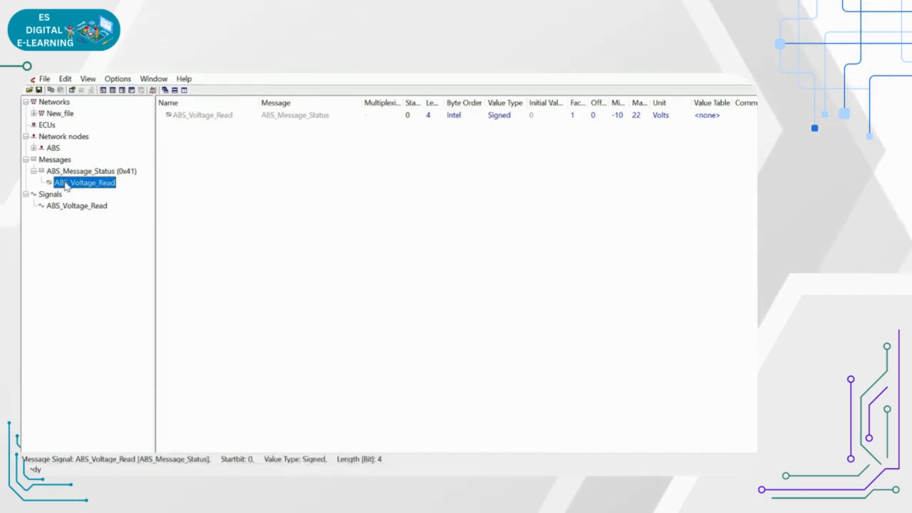
click(80, 172)
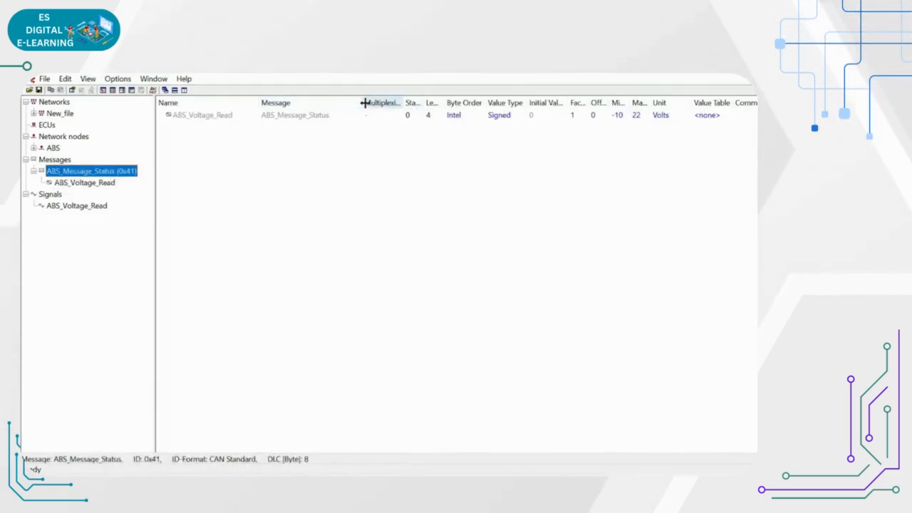
drag(261, 104, 250, 104)
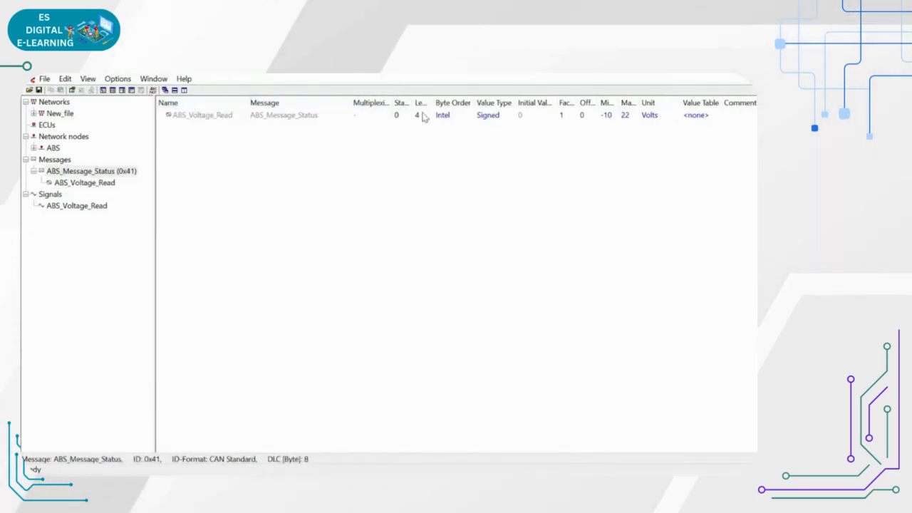
drag(557, 103, 614, 101)
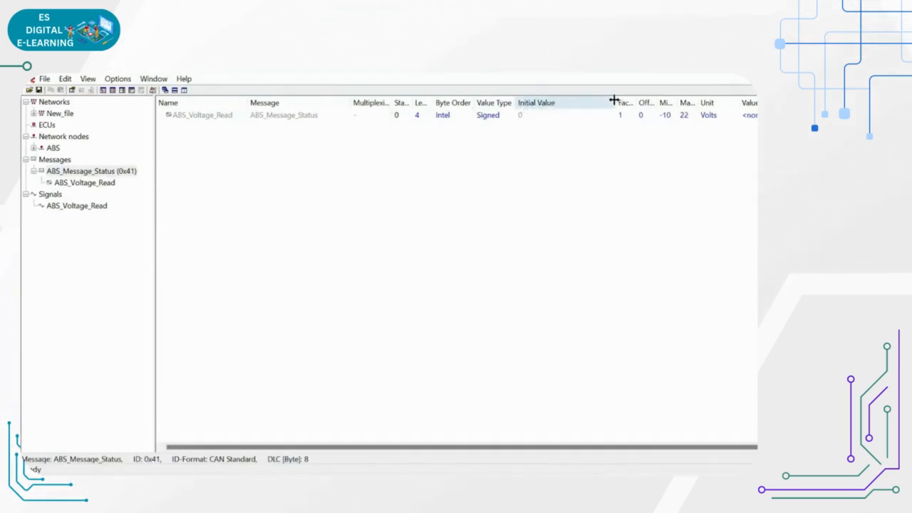
Try the Multiplexor Signal and Multiplexed Signal types in the definition of ABS_Voltage_Read within ABS_Message_Status.
double_click(531, 116)
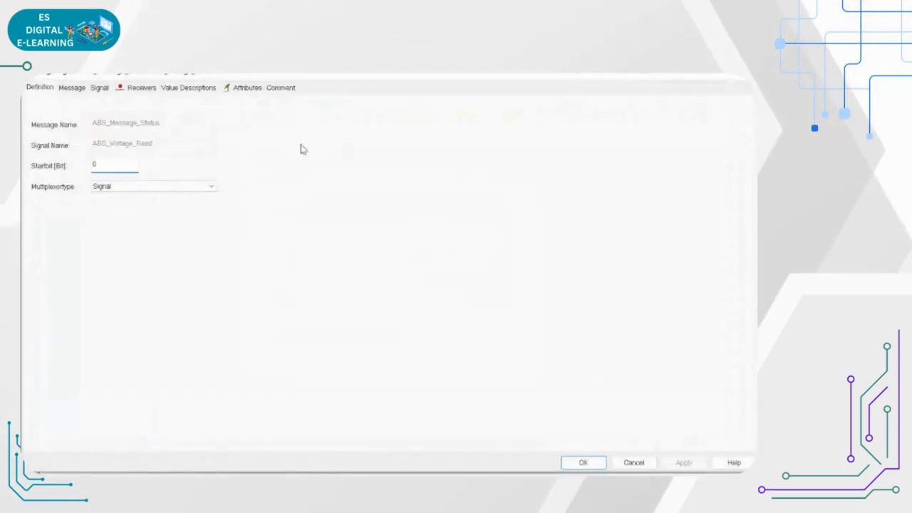
click(68, 89)
click(36, 91)
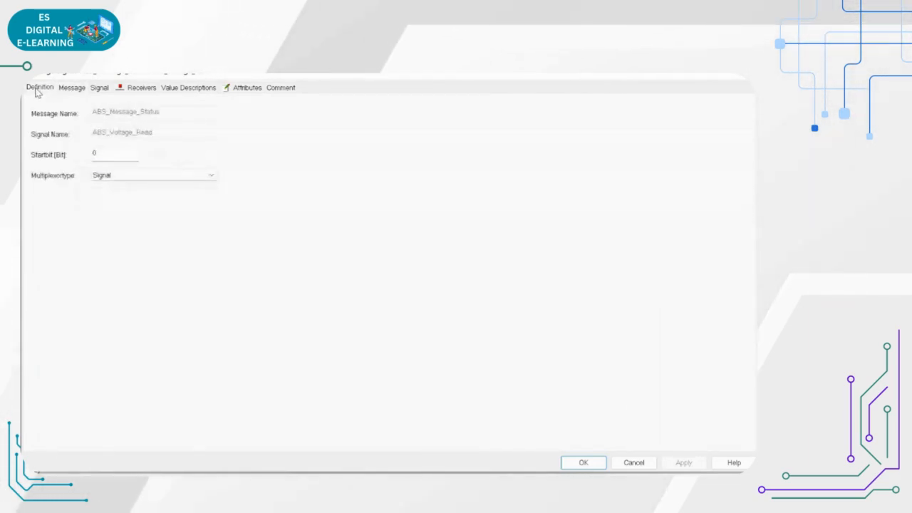
click(100, 154)
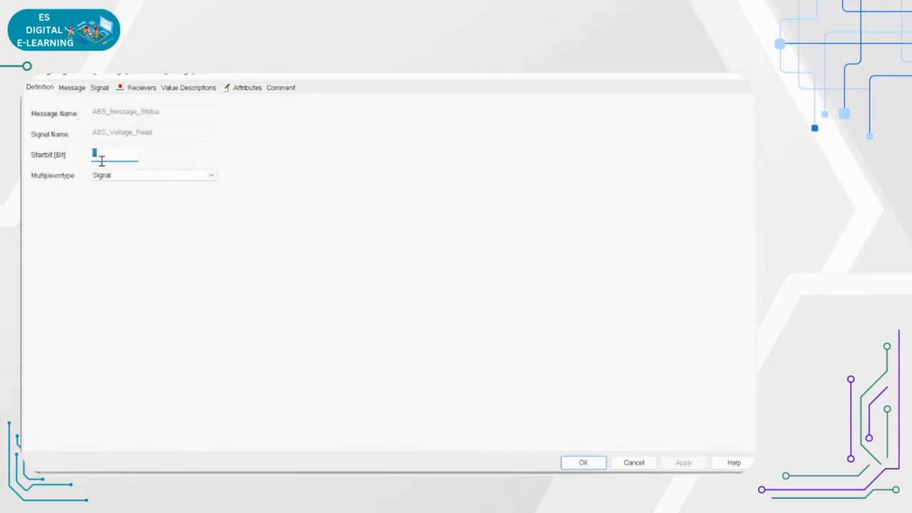
click(137, 176)
click(131, 194)
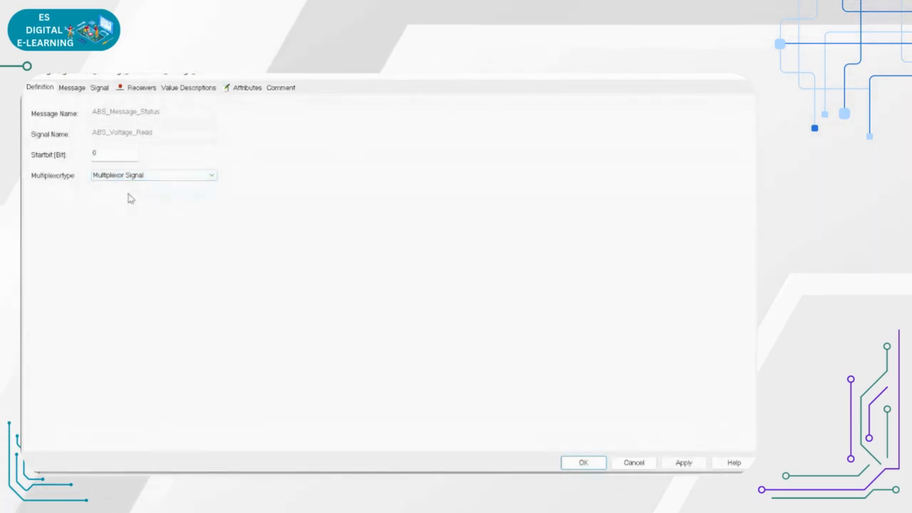
click(148, 177)
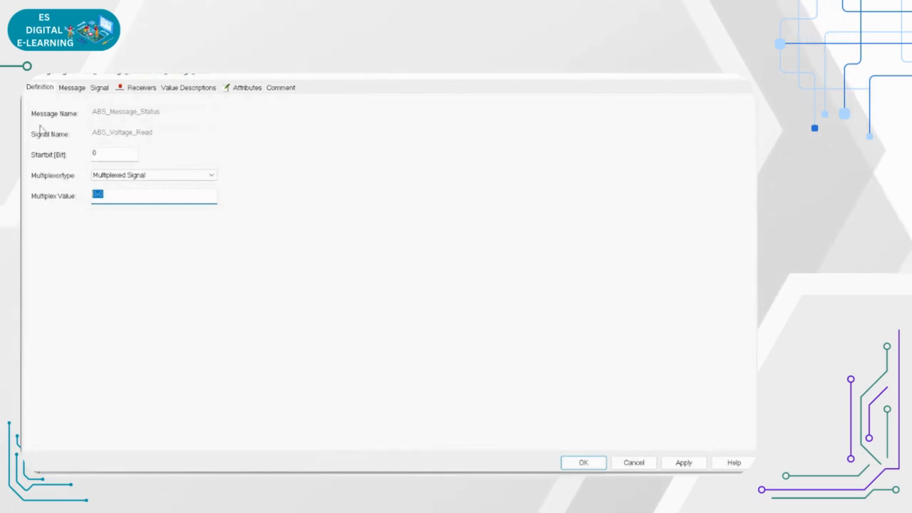
Review the message, signal, value descriptions, attributes and comment of ABS_Voltage_Read, and close its properties without saving.
click(71, 89)
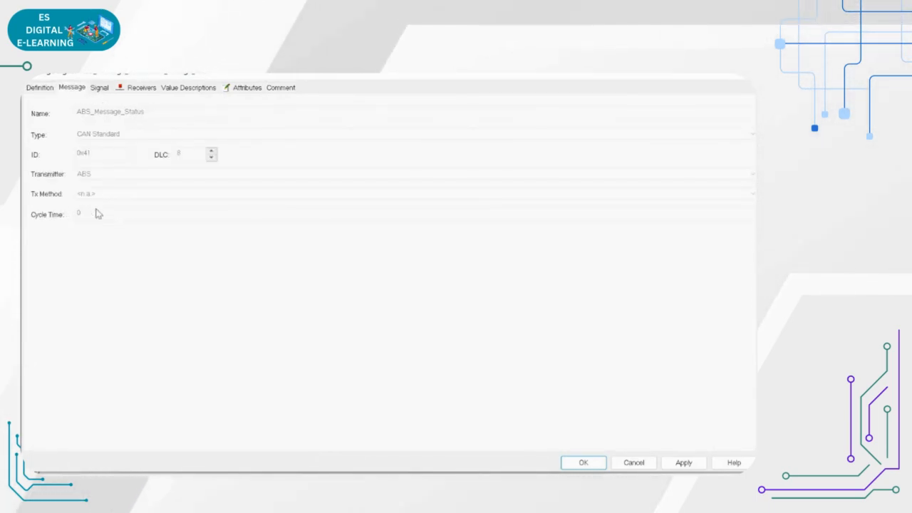
click(107, 90)
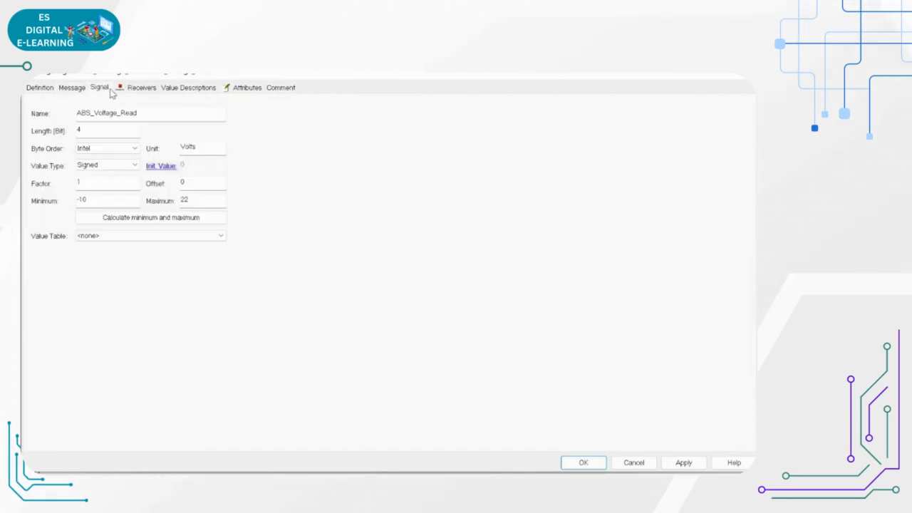
click(196, 89)
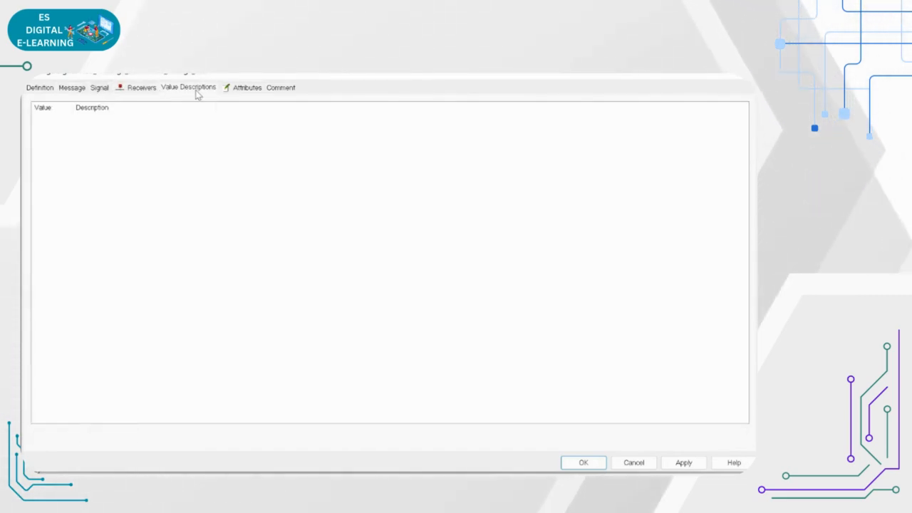
click(248, 90)
click(282, 90)
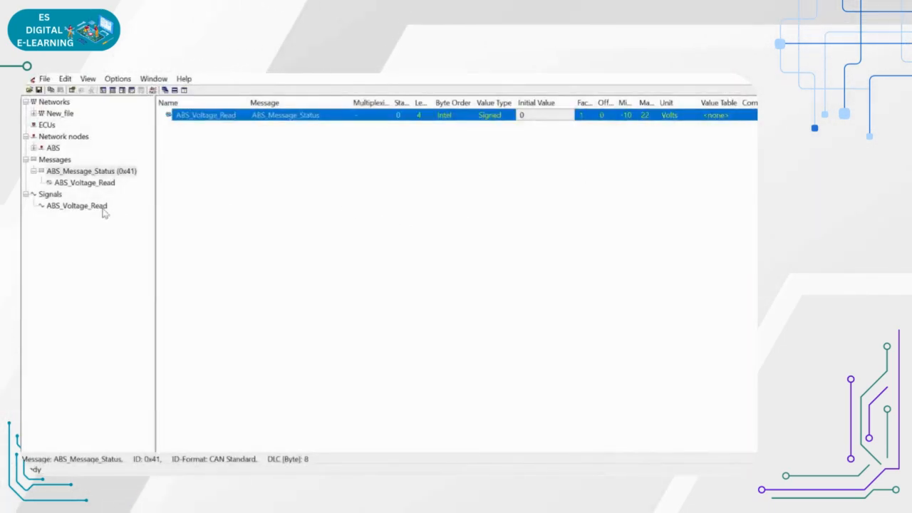
Examine ABS_Voltage_Read under the ABS_Message_Status message and under Signals, and collapse both the Messages and Signals branches.
click(61, 183)
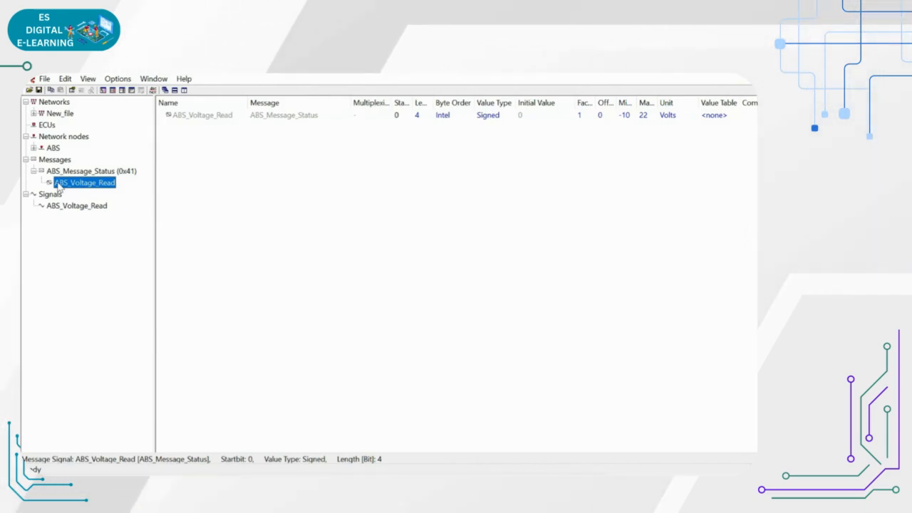
click(34, 171)
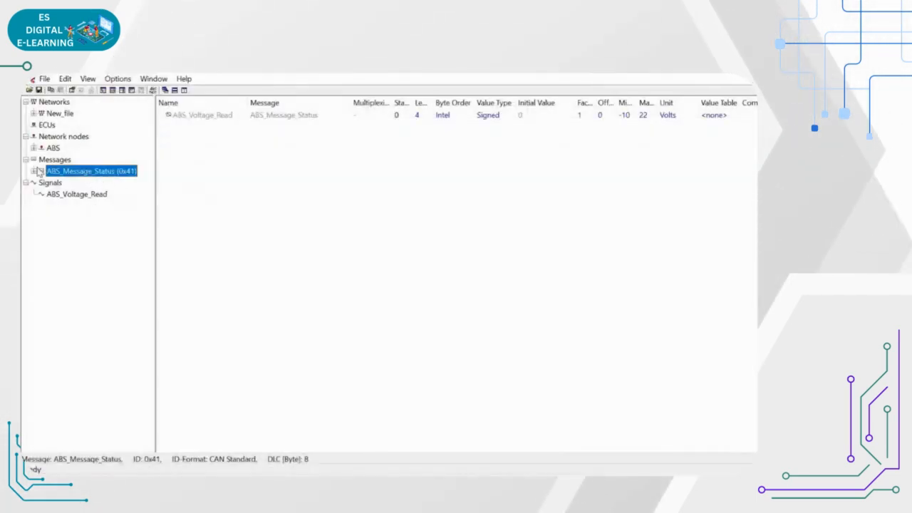
click(63, 185)
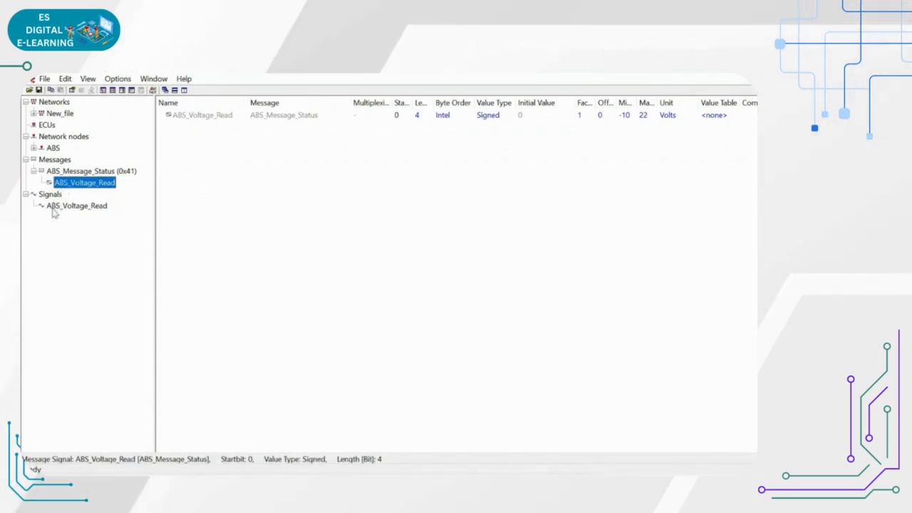
click(32, 171)
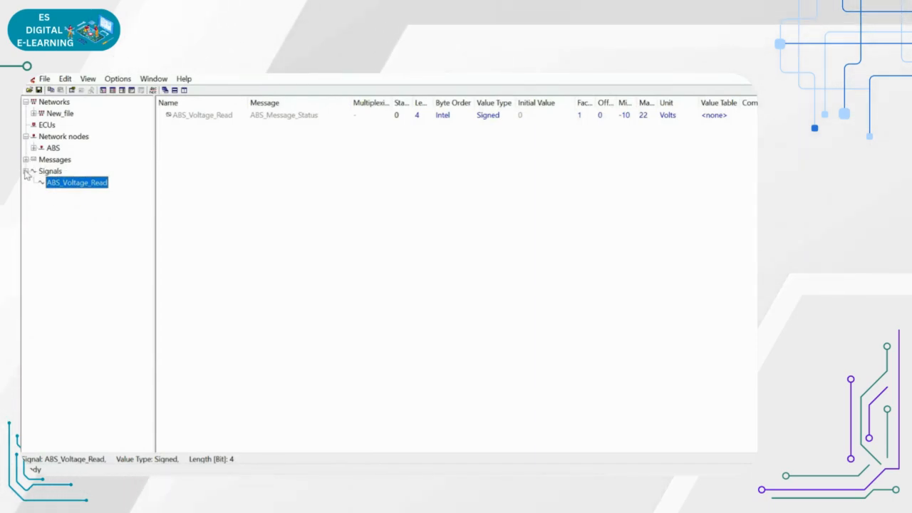
click(25, 171)
Start a new message in the Messages branch of the database.
click(53, 160)
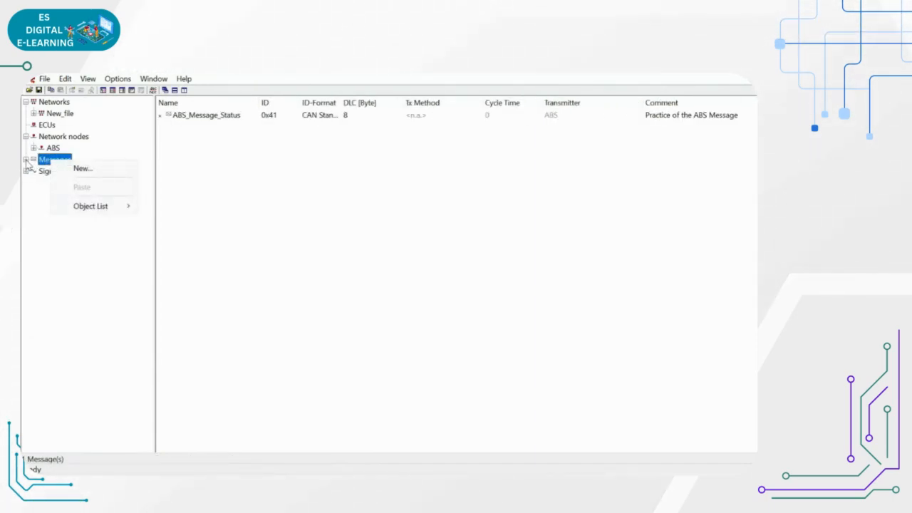
right_click(64, 162)
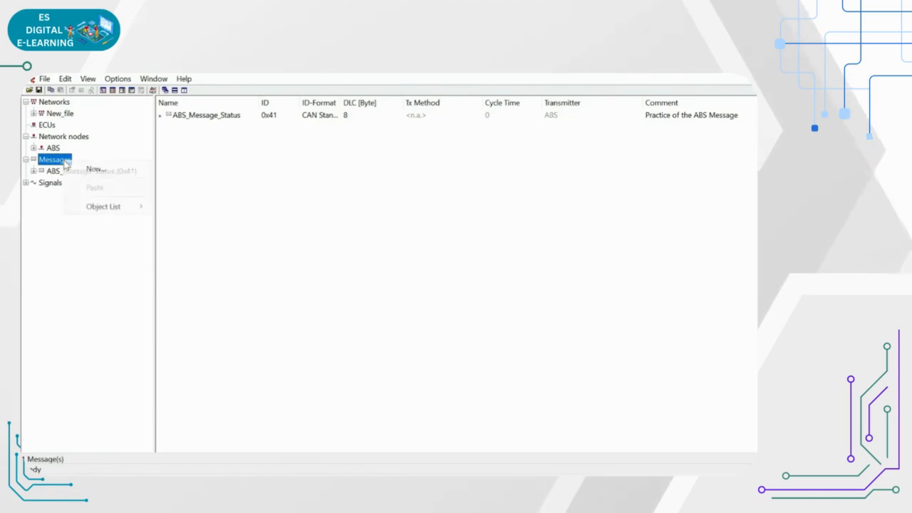
click(93, 166)
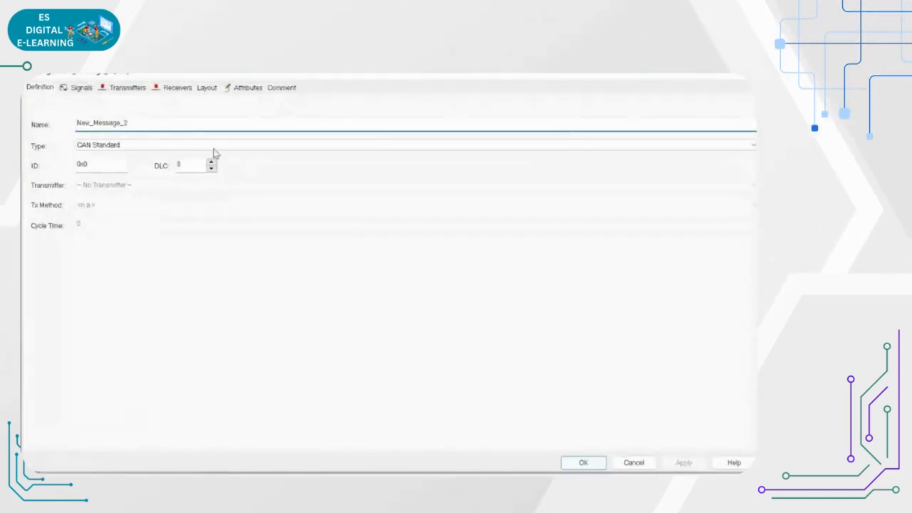
Set the new message's ID to 0x15 and its DLC to 4, keeping the name New_Message_2.
click(154, 123)
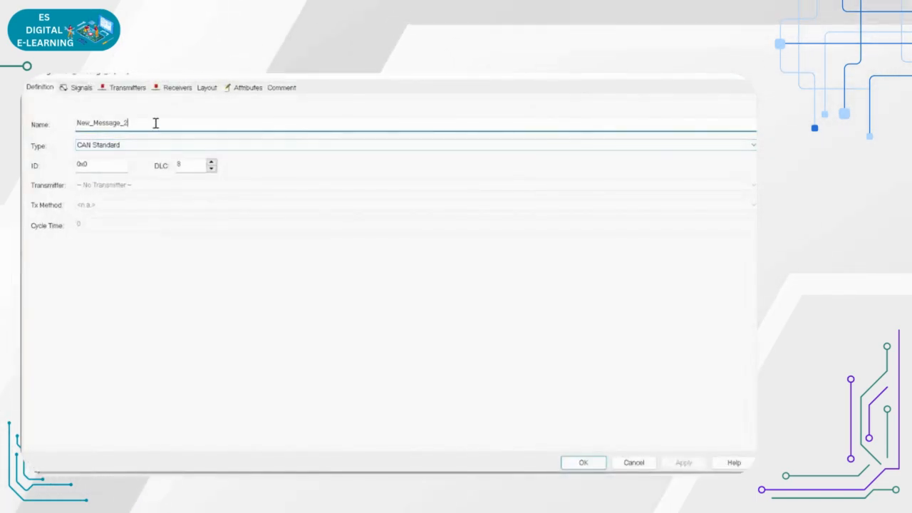
double_click(75, 121)
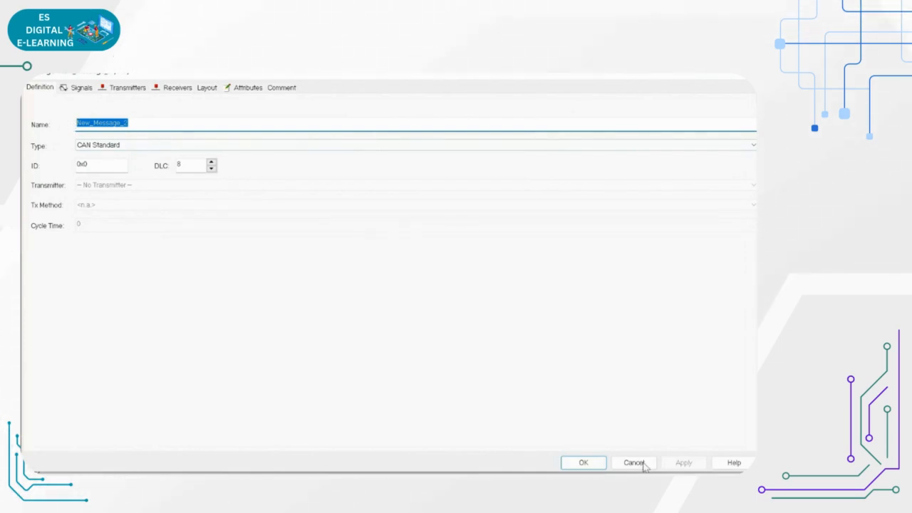
click(114, 166)
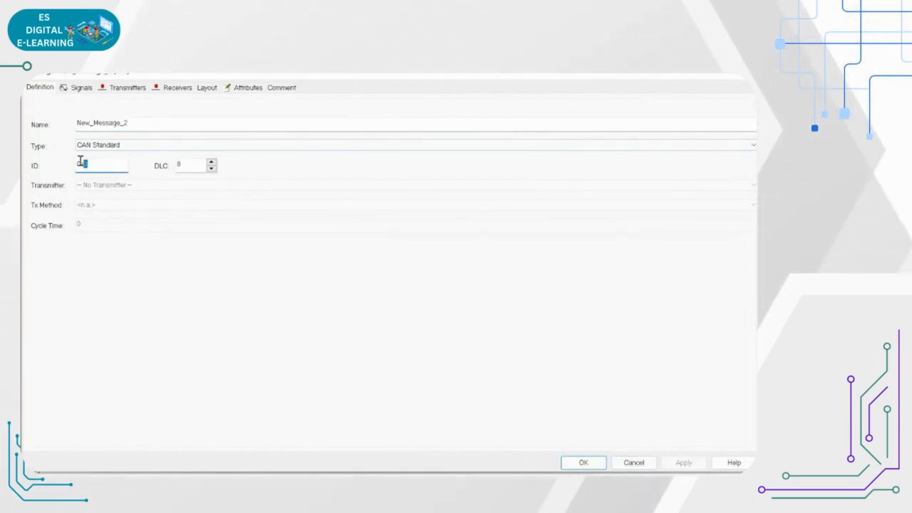
text(16)
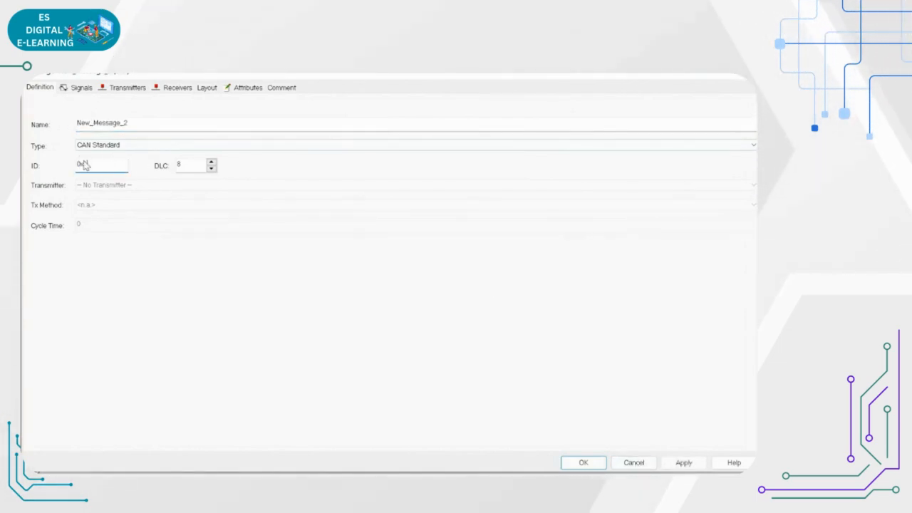
double_click(197, 165)
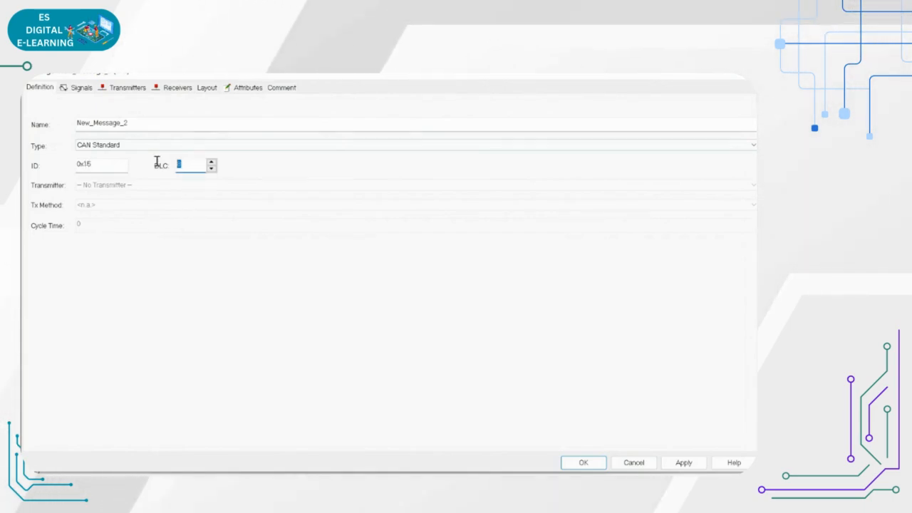
text(4)
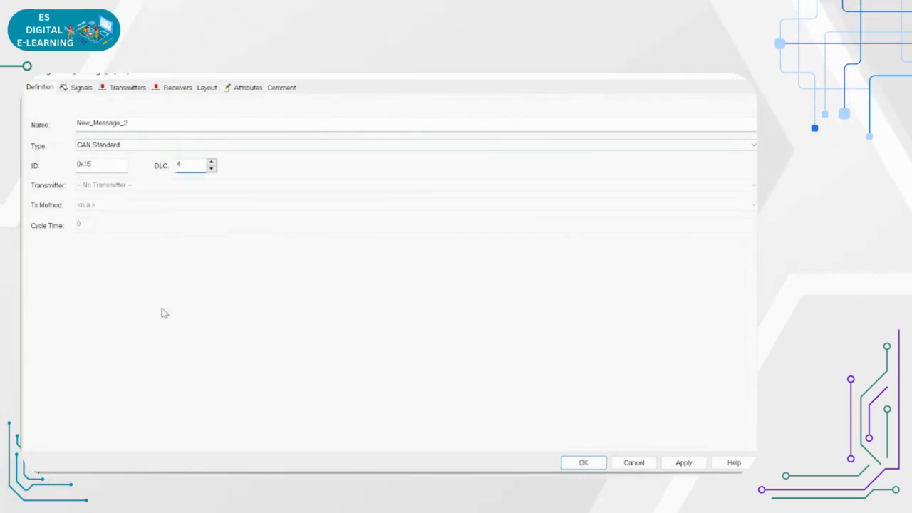
Add the comment "Practise" to New_Message_2 and save the message definition.
click(82, 87)
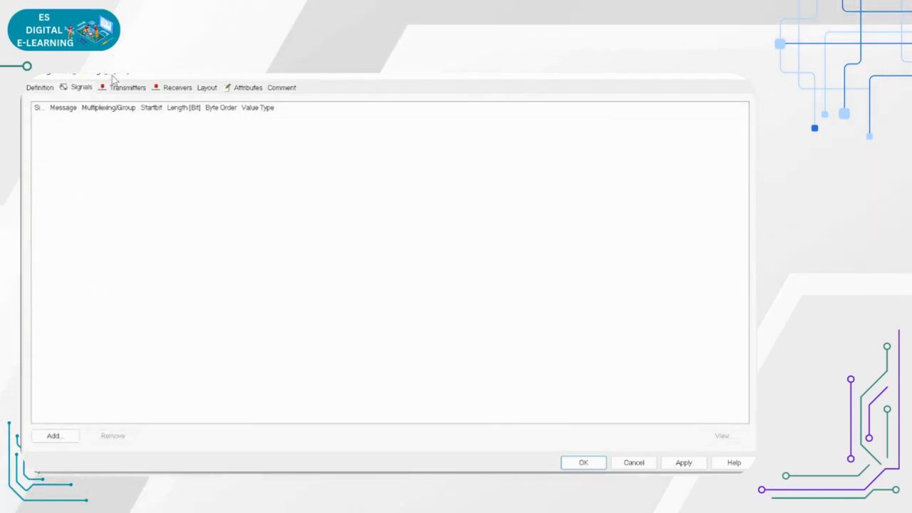
click(175, 88)
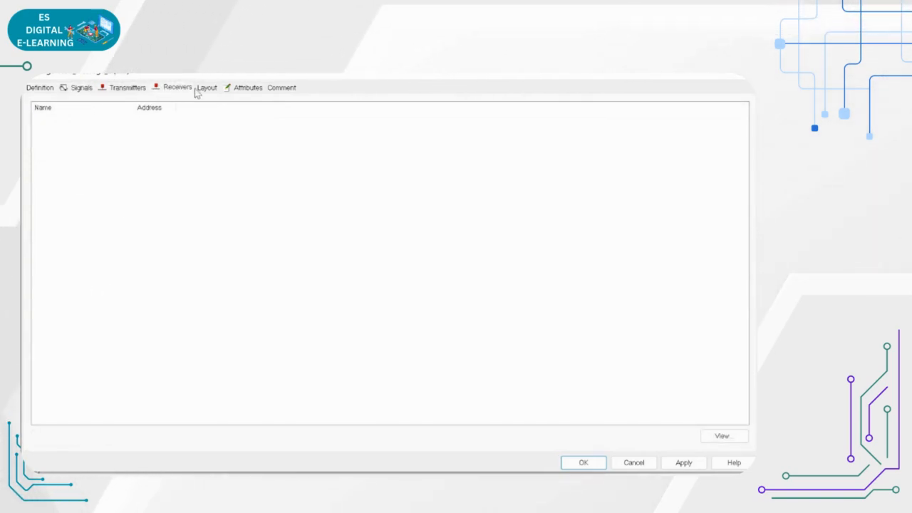
click(282, 88)
text(Practise)
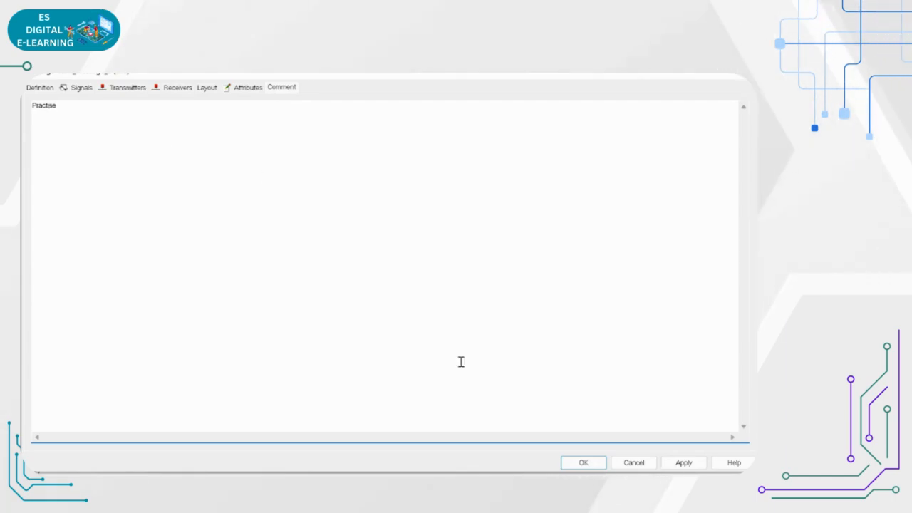
click(593, 467)
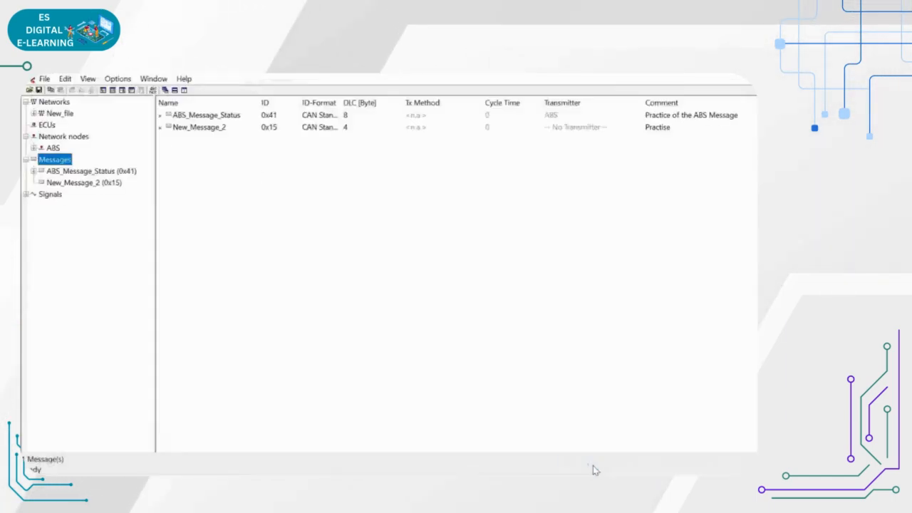
Create a new signal named New_Signal_2 with the default definition.
click(77, 184)
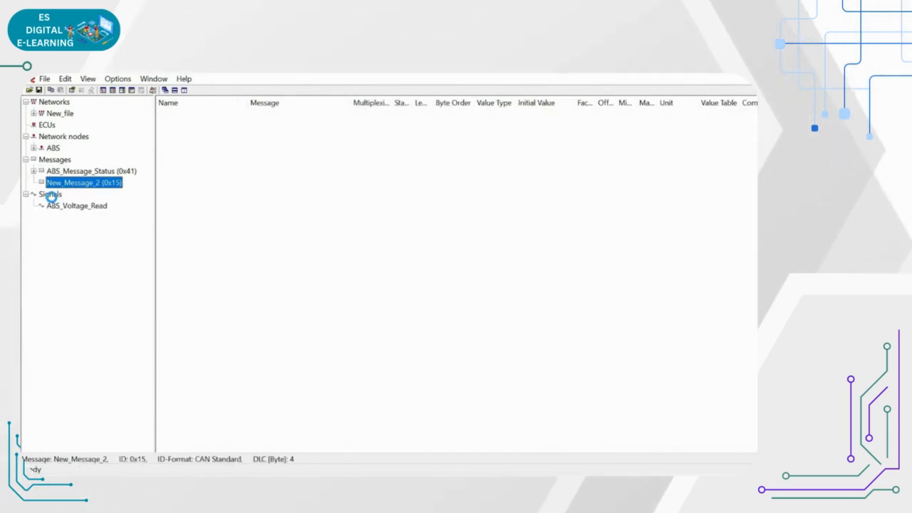
right_click(51, 194)
click(79, 206)
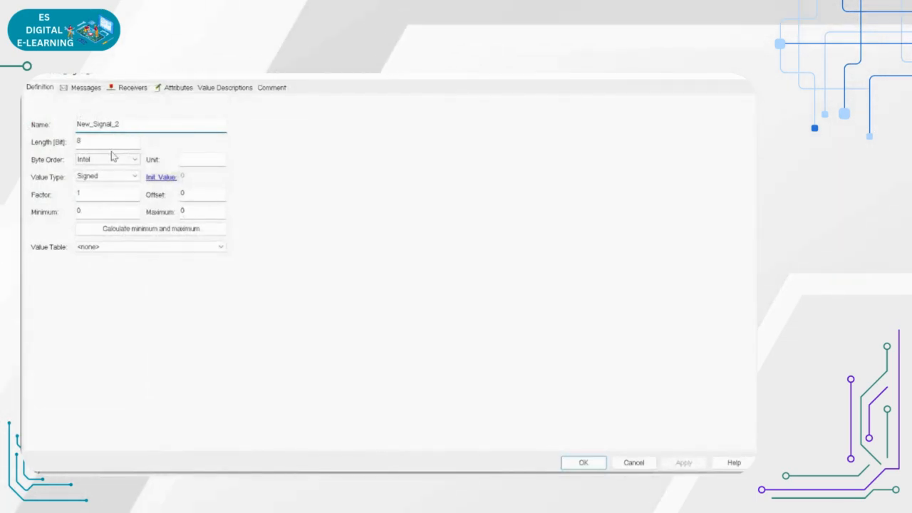
click(583, 463)
click(64, 217)
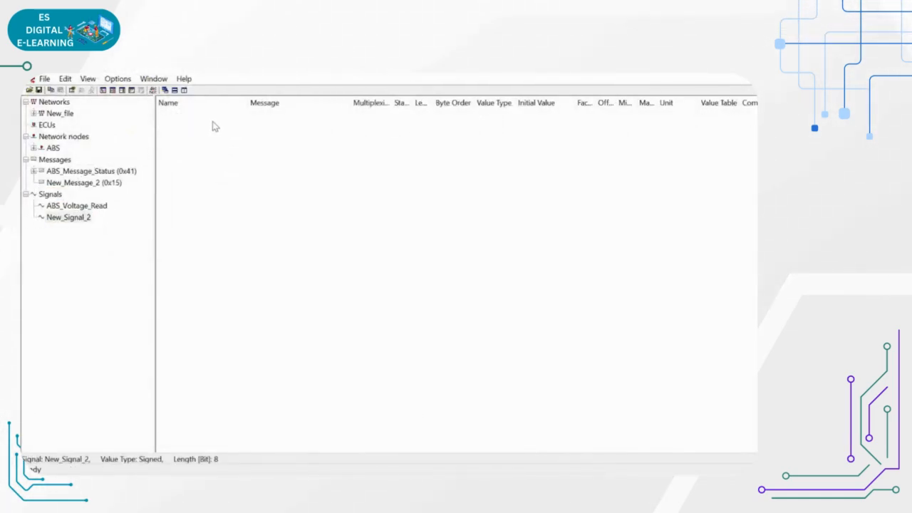
double_click(75, 217)
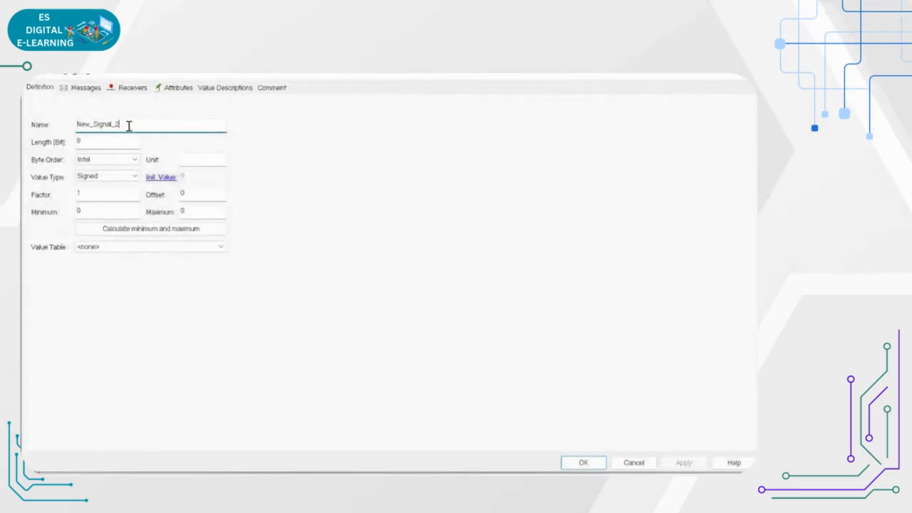
click(85, 88)
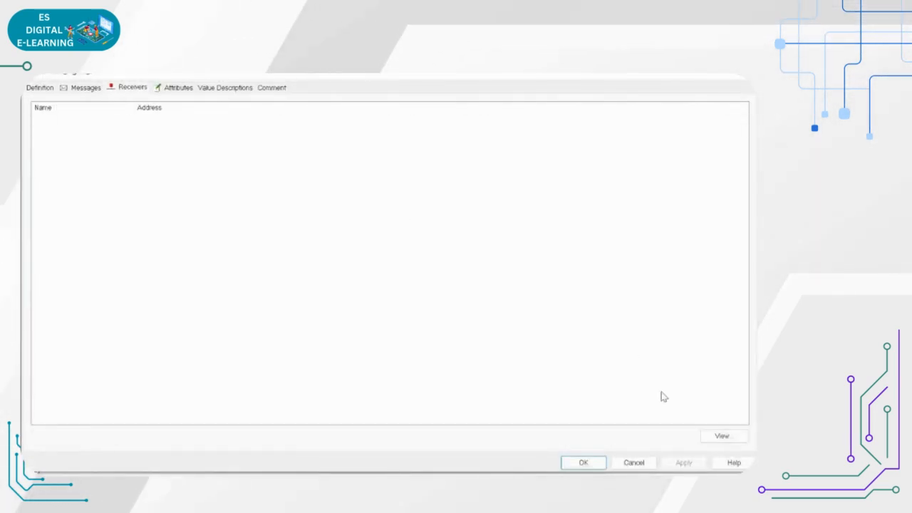
click(588, 463)
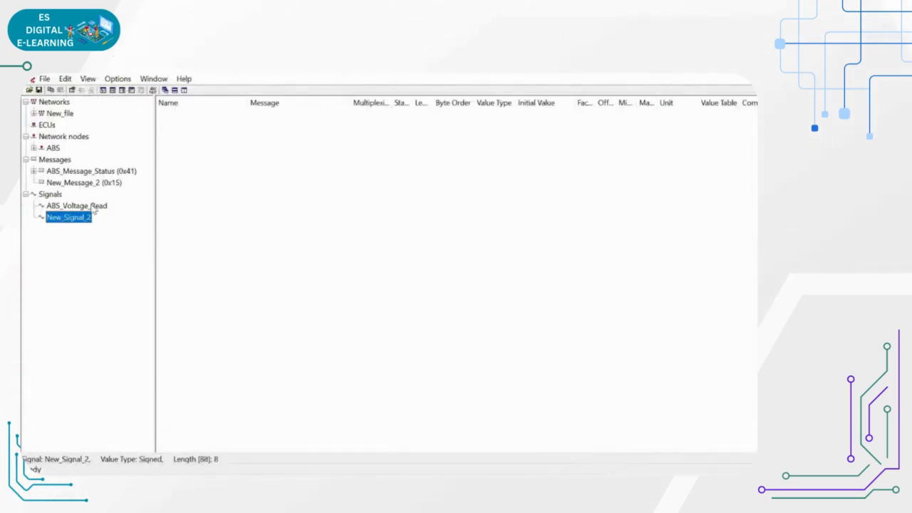
Set New_Signal_2's length to 2 bits and its unit to c, keeping the value table at <none>.
click(75, 220)
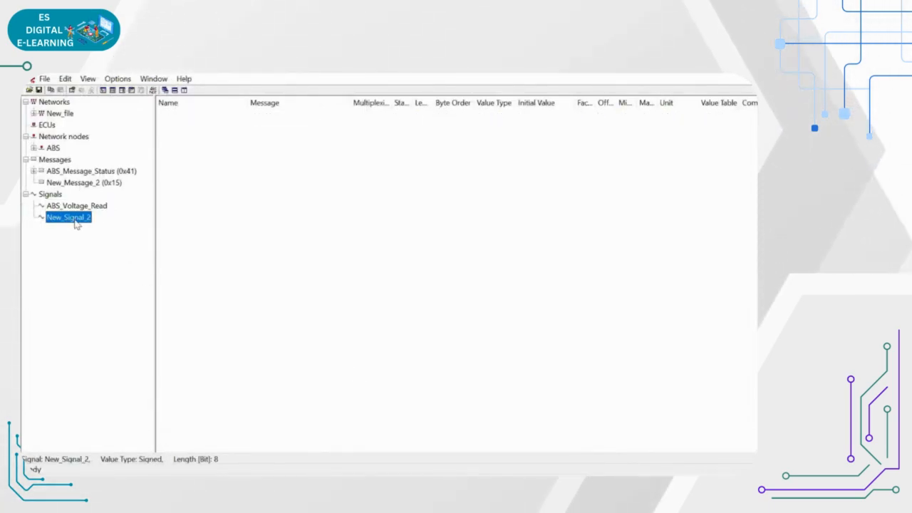
double_click(75, 219)
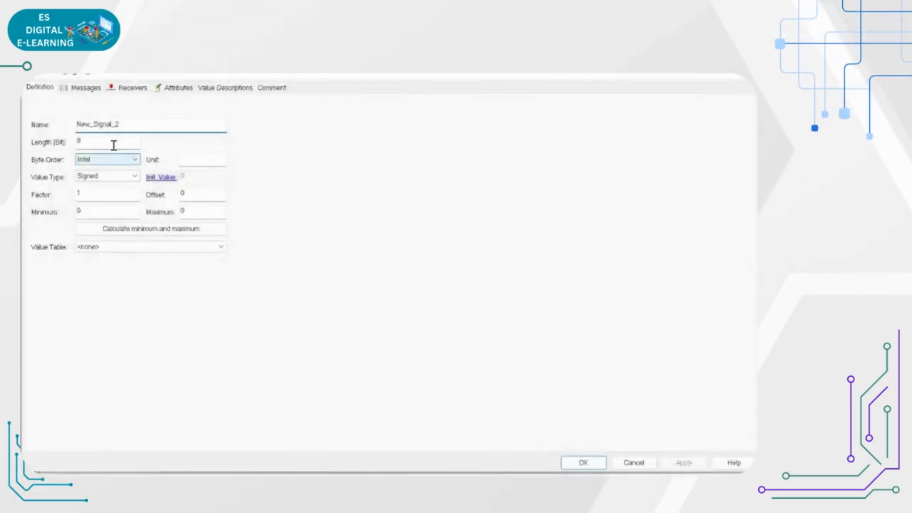
text(2)
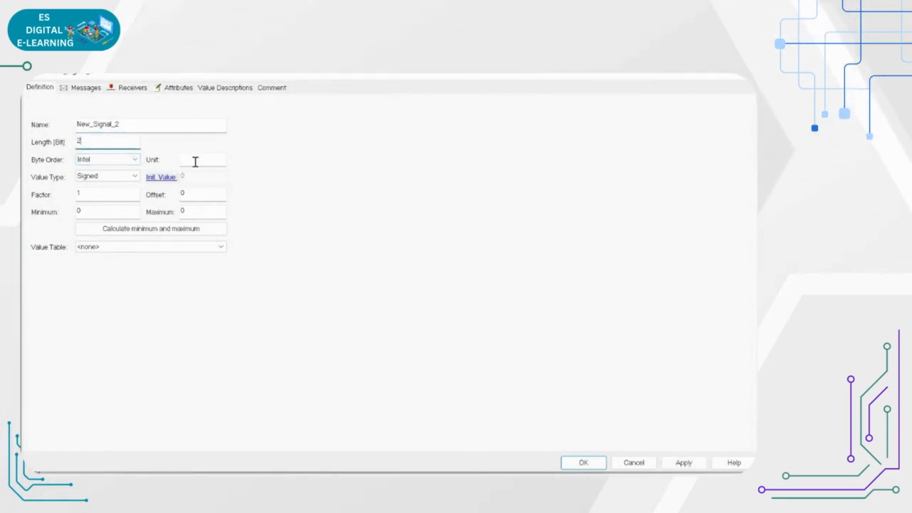
click(198, 161)
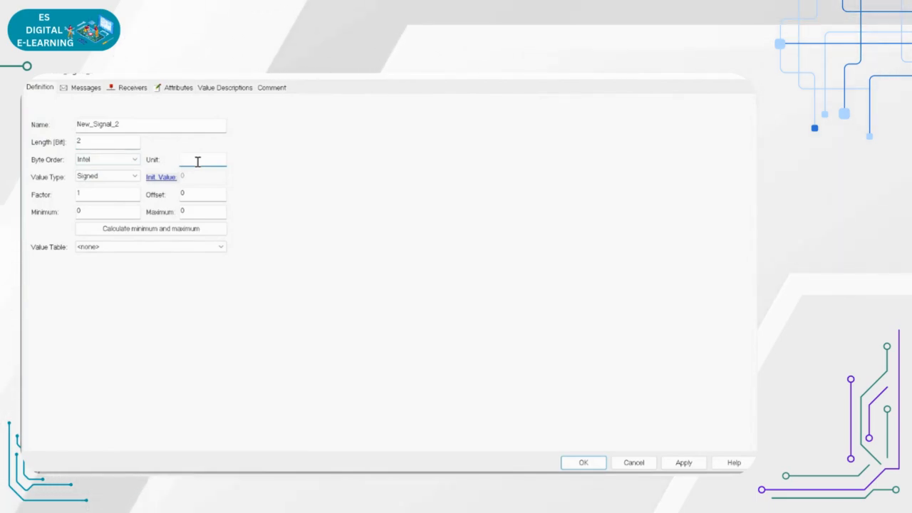
text(c)
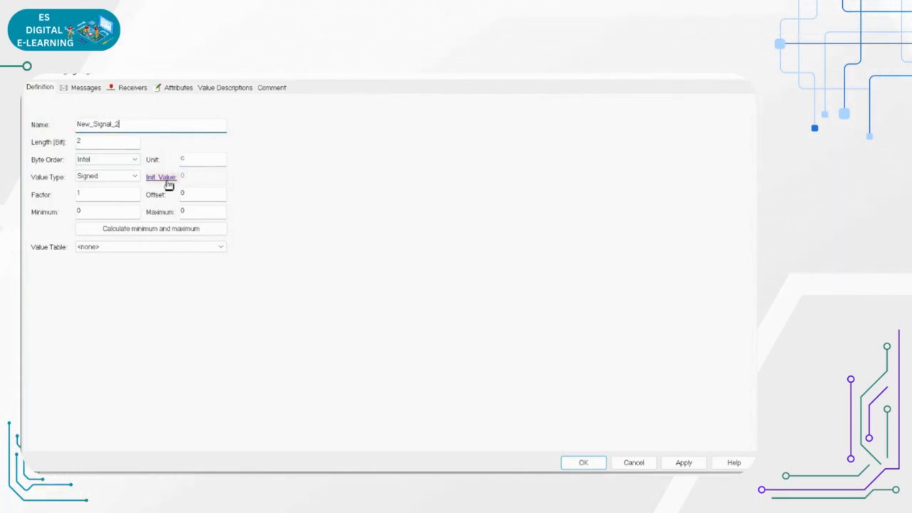
click(116, 246)
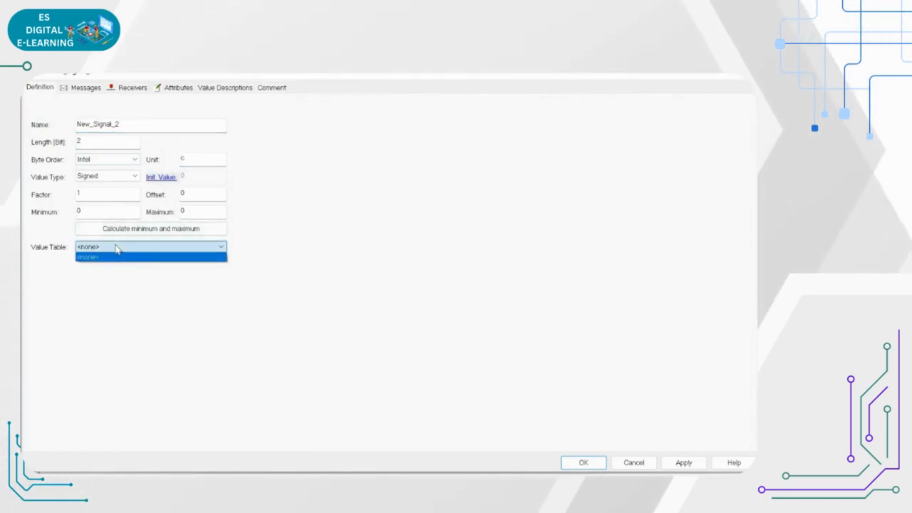
click(118, 254)
Rename the signal New_Signal_2 as Signal_21 and save its definition.
click(125, 126)
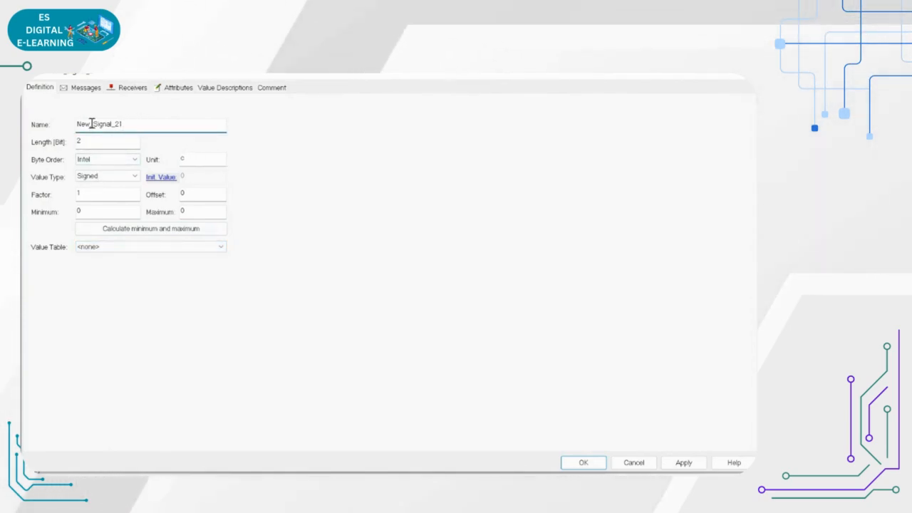
drag(91, 124, 76, 123)
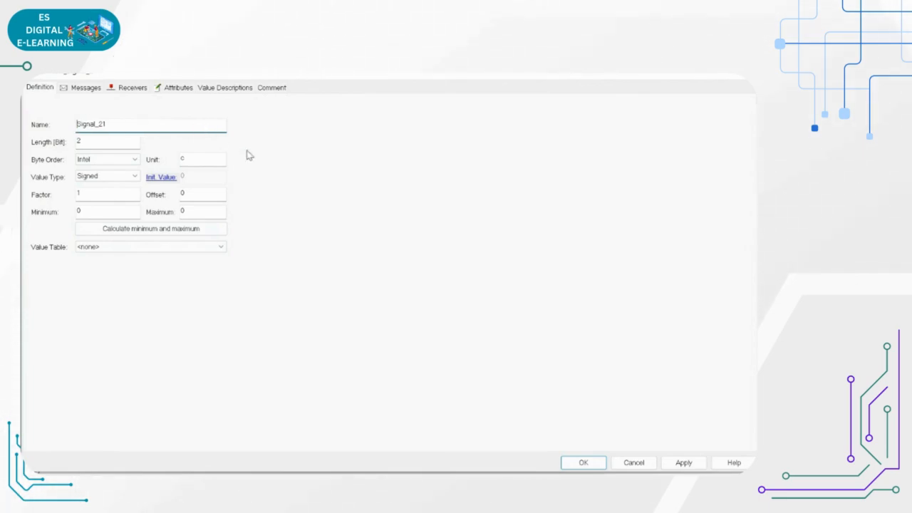
click(683, 463)
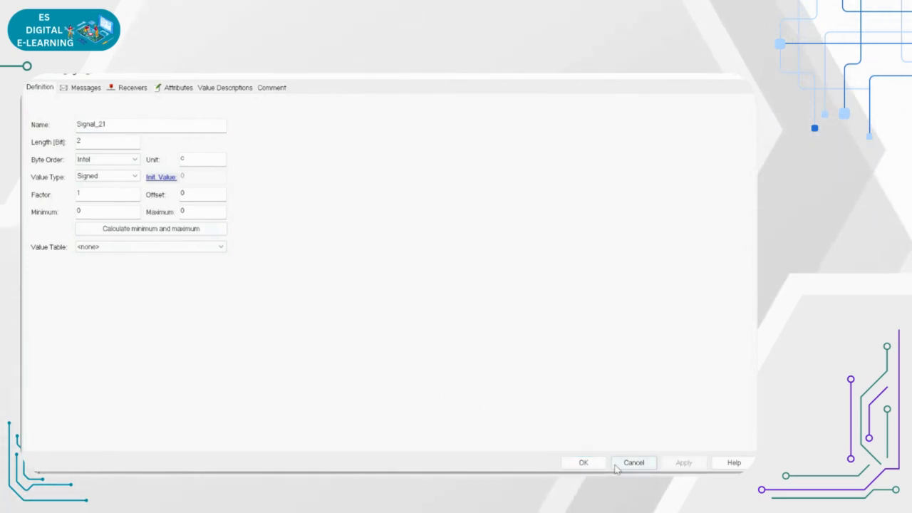
click(583, 463)
click(84, 207)
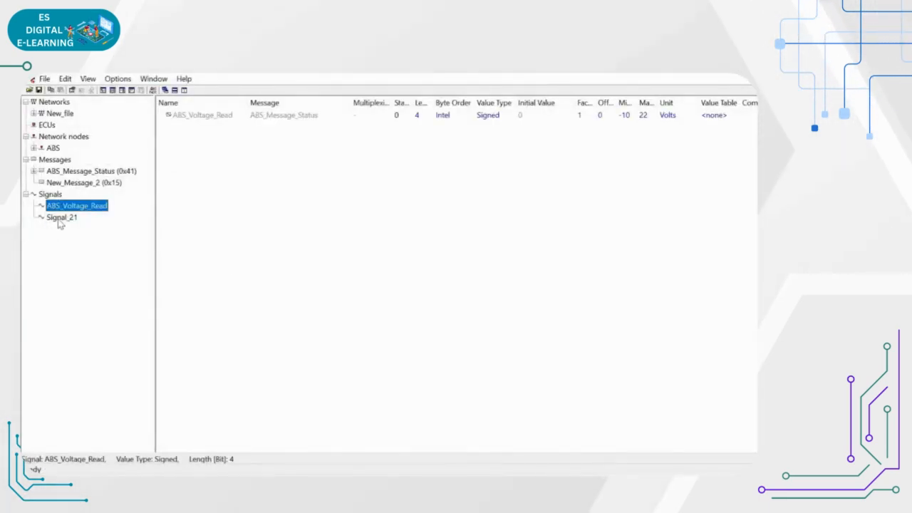
click(60, 220)
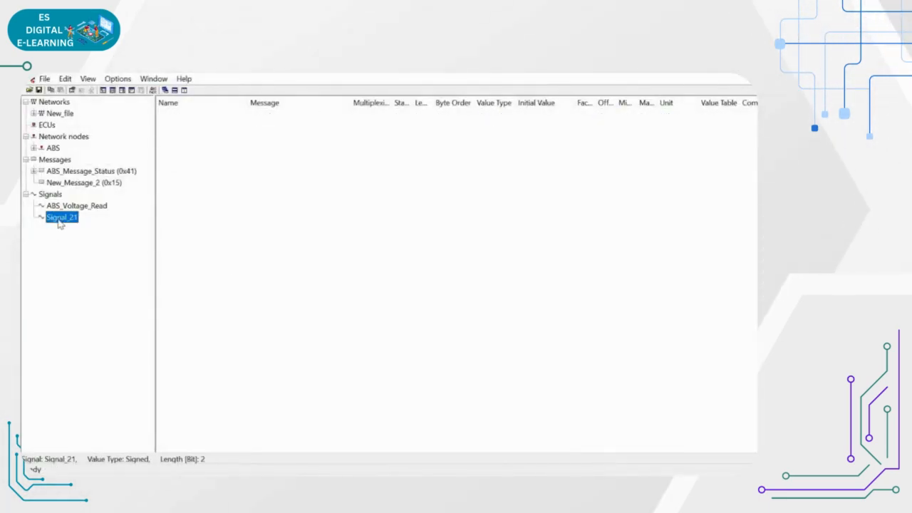
Assign Signal_21 to New_Message_2, save the message, and expand it to show its signals.
right_click(71, 183)
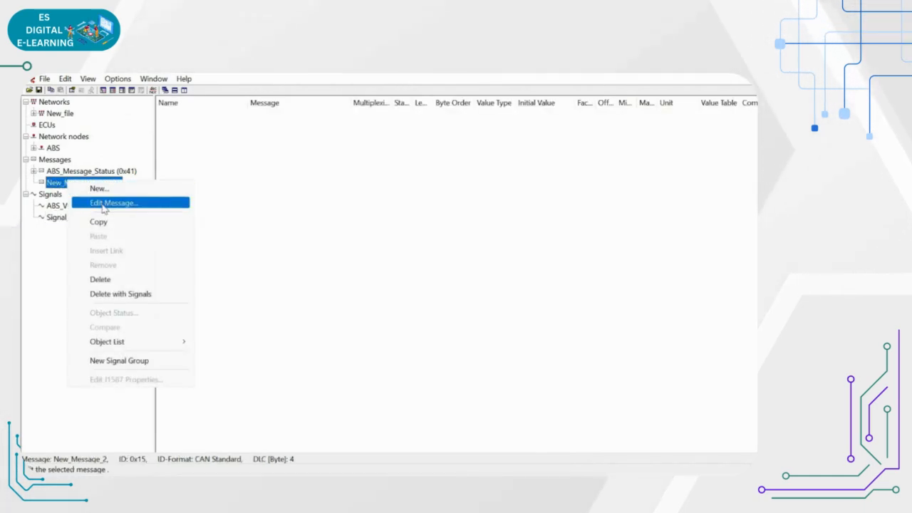
click(97, 204)
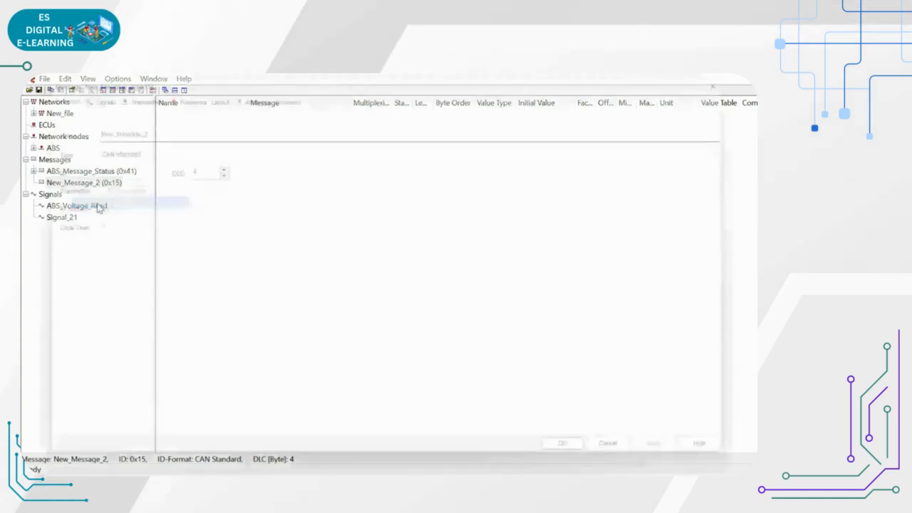
click(82, 88)
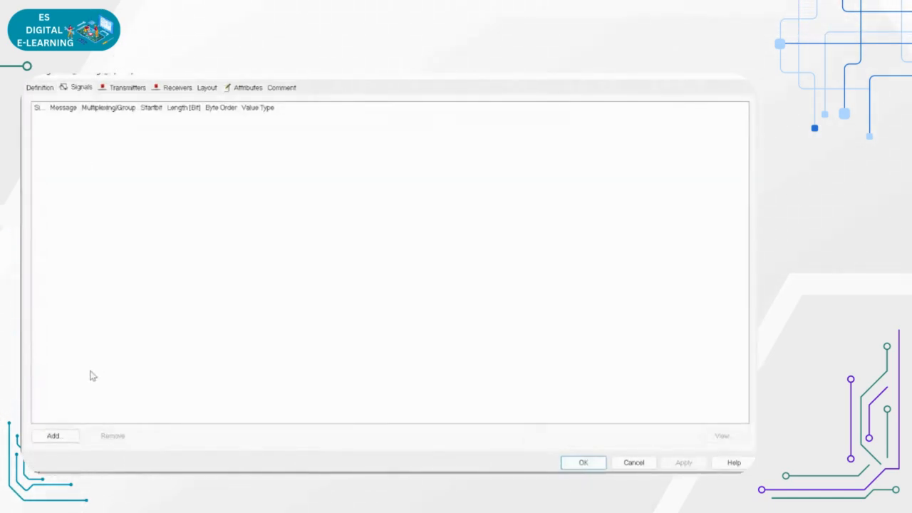
click(64, 435)
click(313, 230)
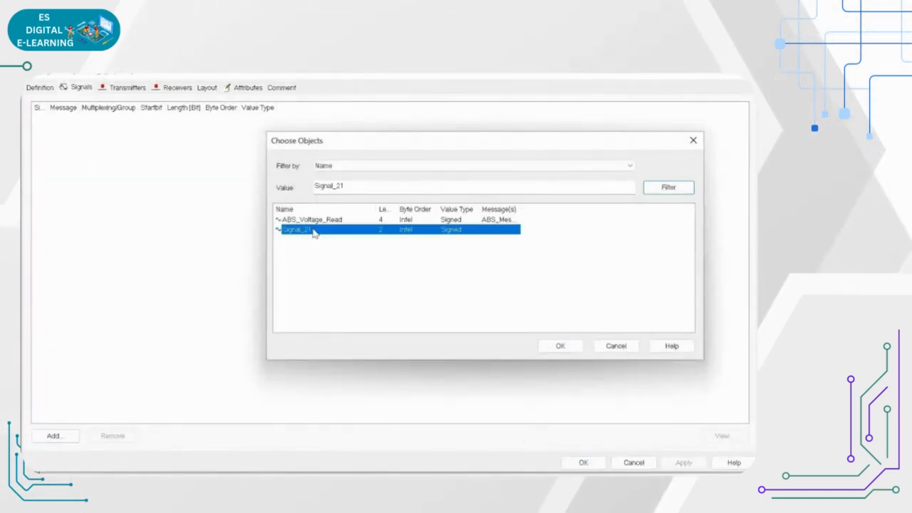
click(556, 346)
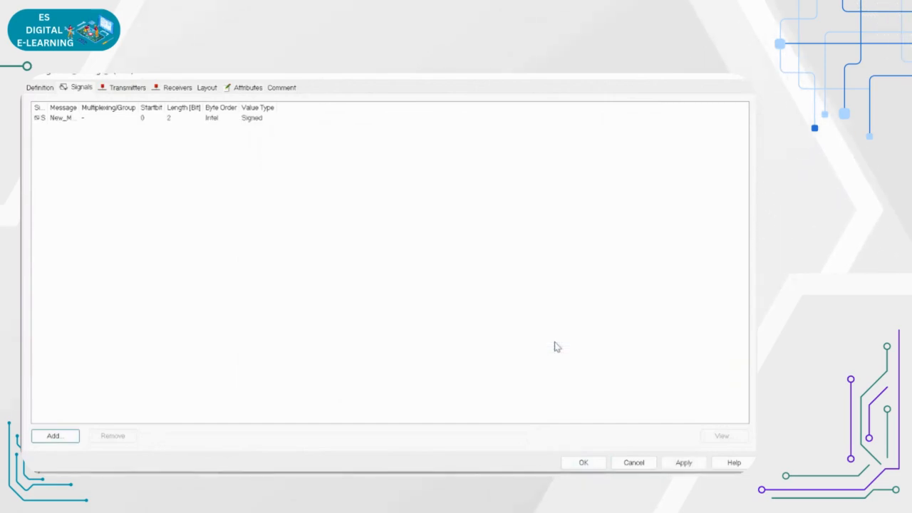
click(683, 462)
click(584, 463)
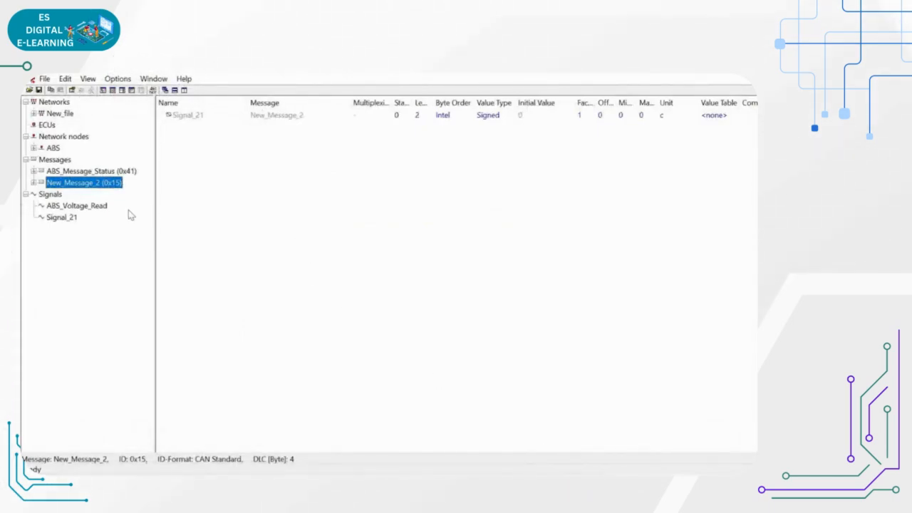
click(34, 182)
click(69, 193)
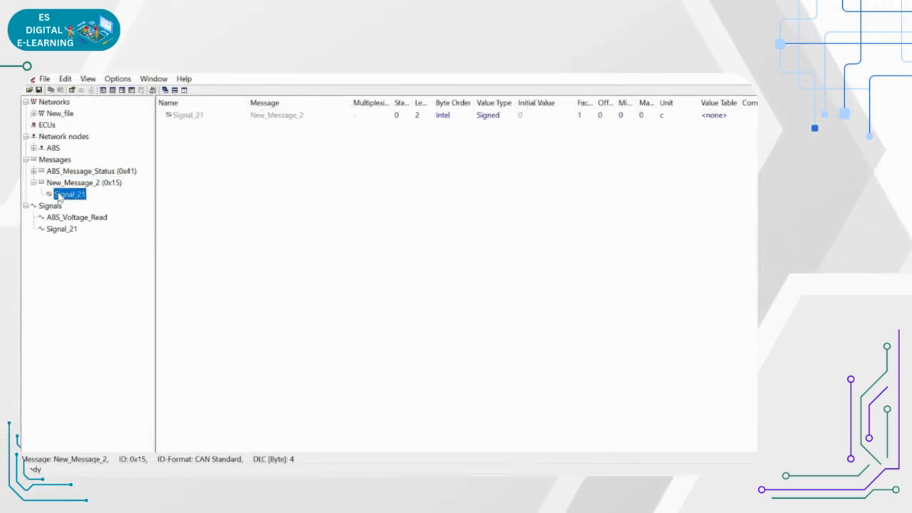
click(75, 183)
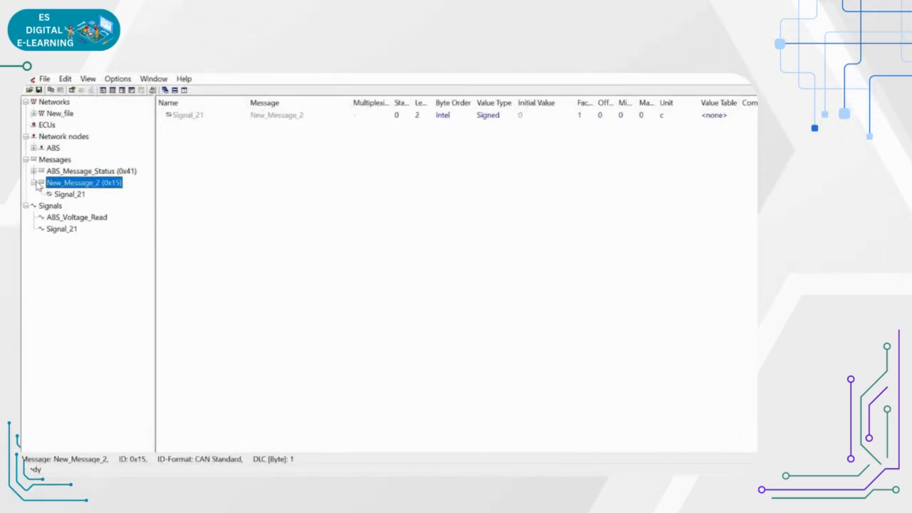
Check the database's DBC_CAN destination folder in the Save As dialog and leave it without saving a copy.
click(34, 182)
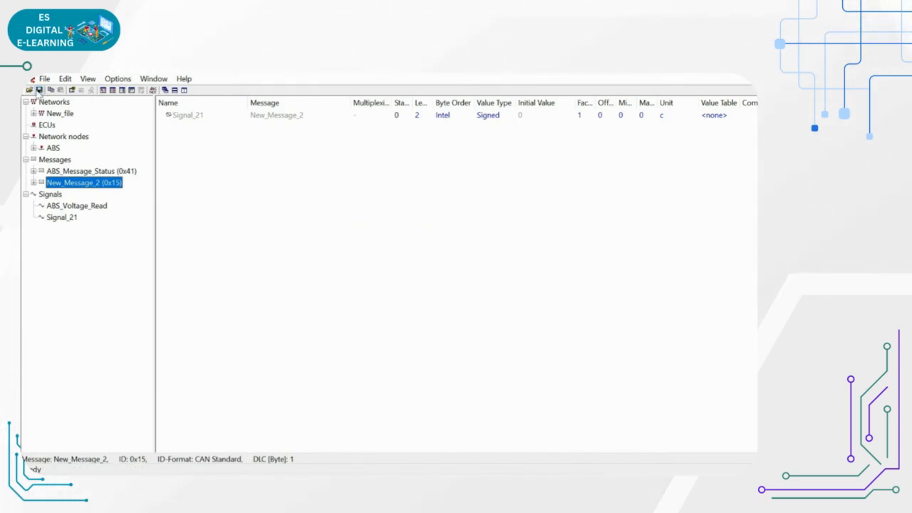
click(44, 78)
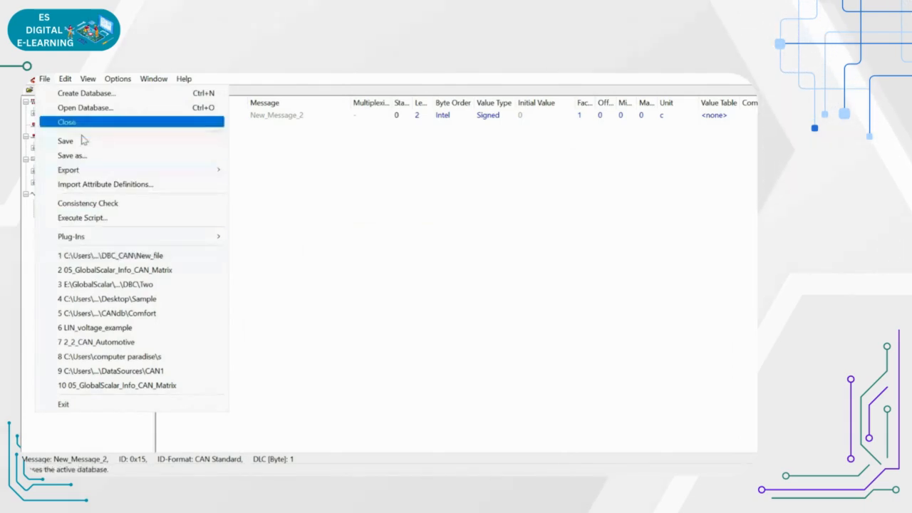
click(72, 155)
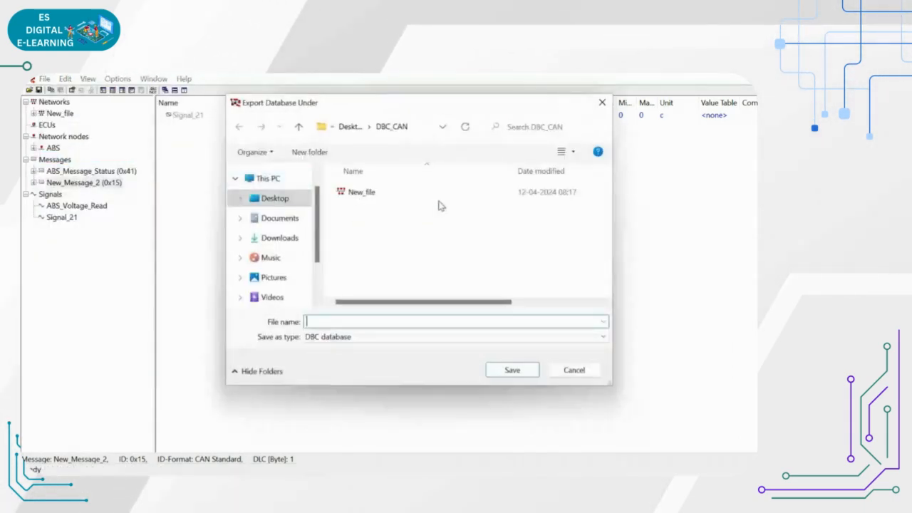
click(420, 125)
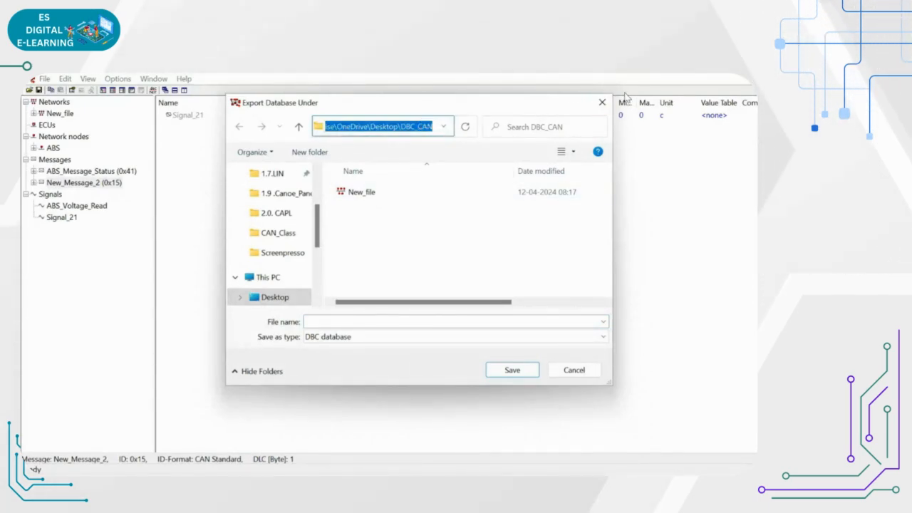
click(411, 240)
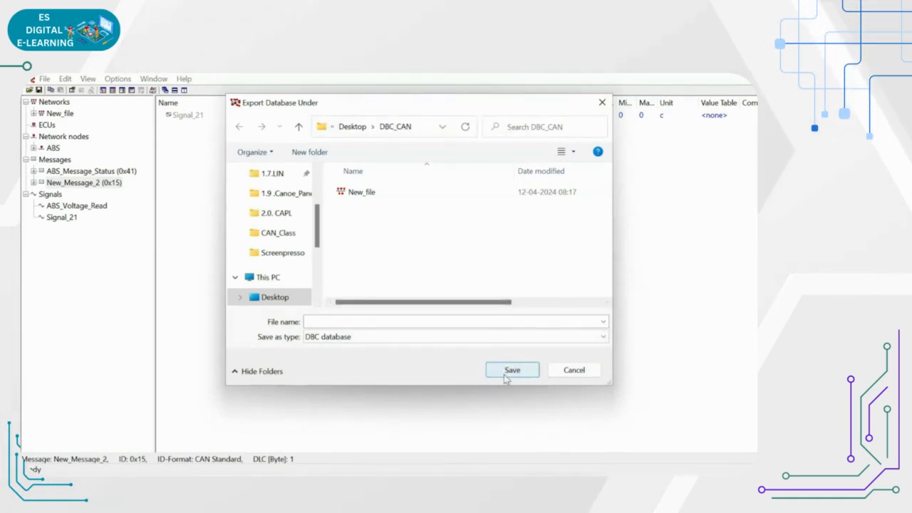
click(603, 104)
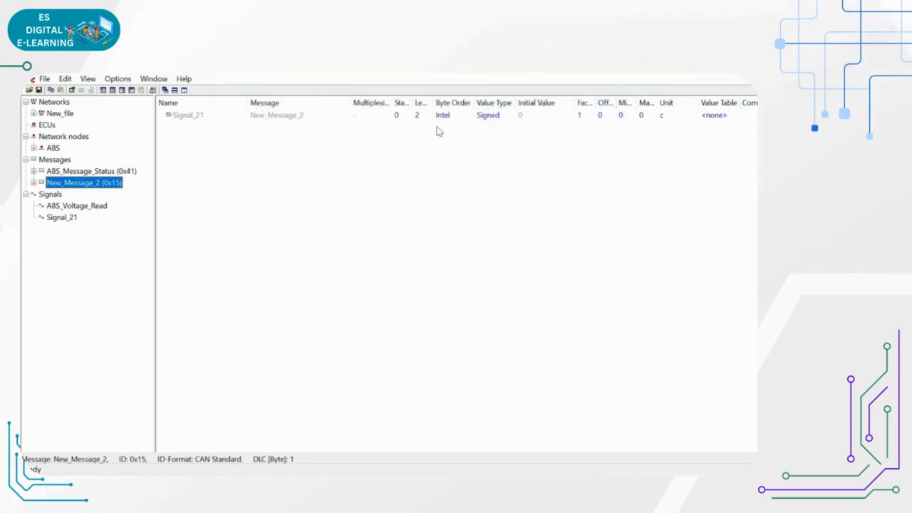
click(44, 78)
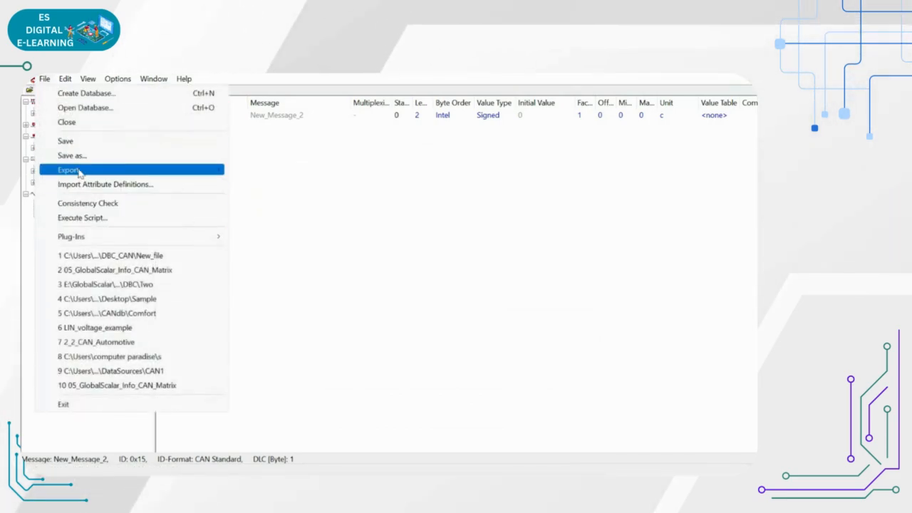
click(461, 306)
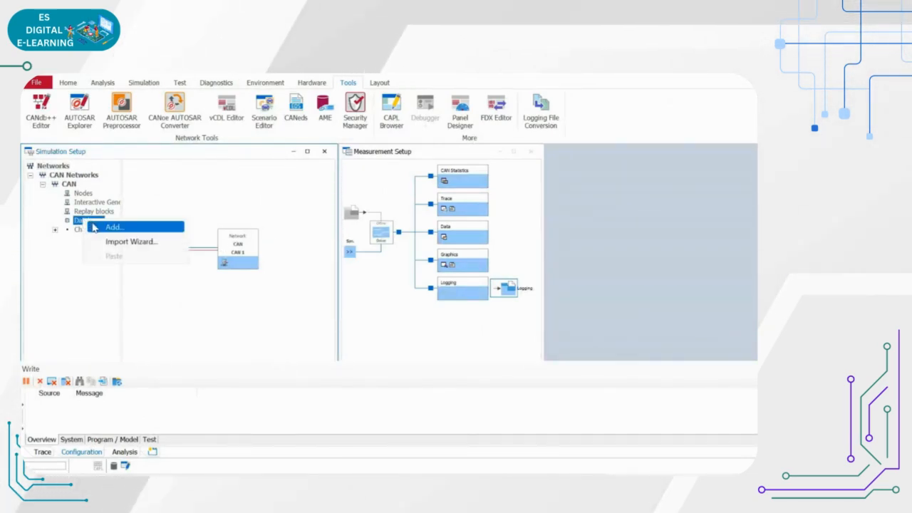
click(94, 228)
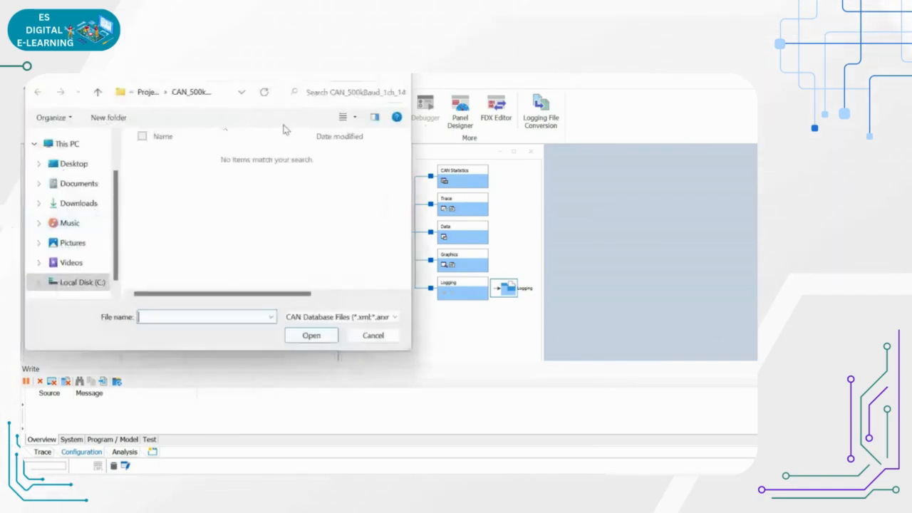
click(397, 77)
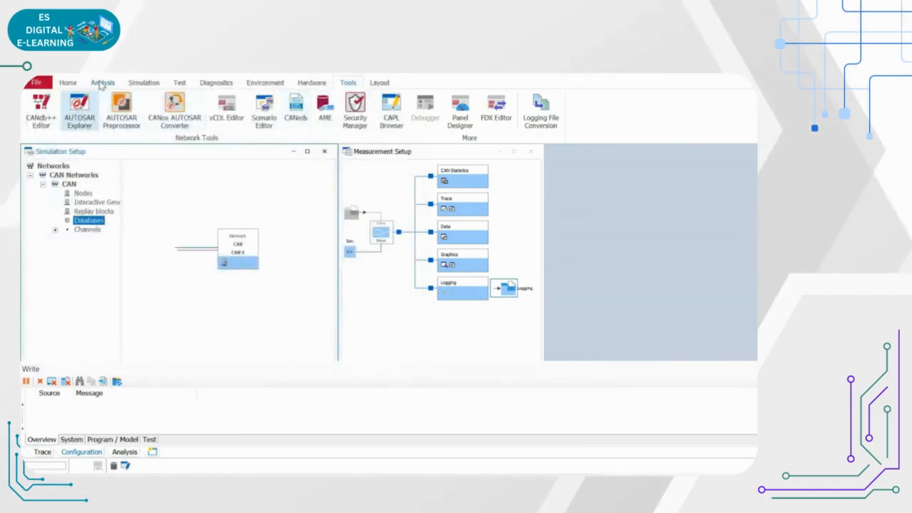
click(103, 84)
click(145, 83)
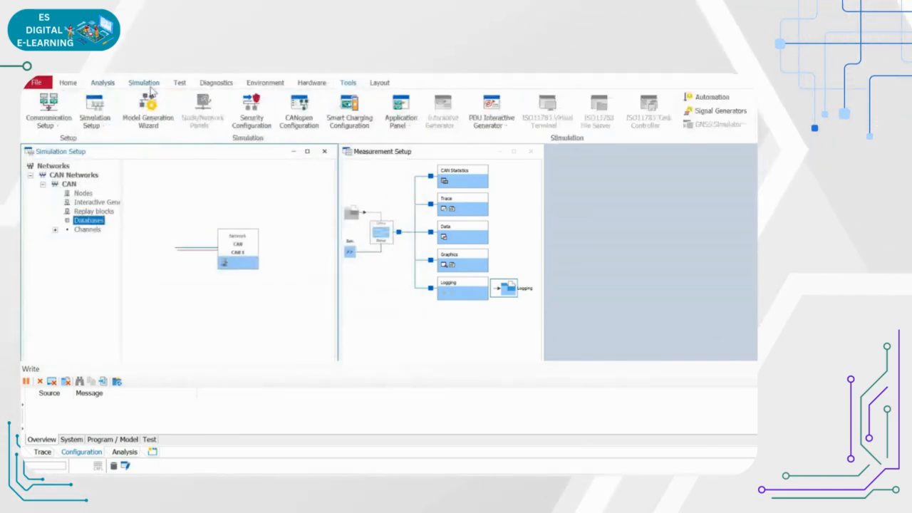
click(95, 119)
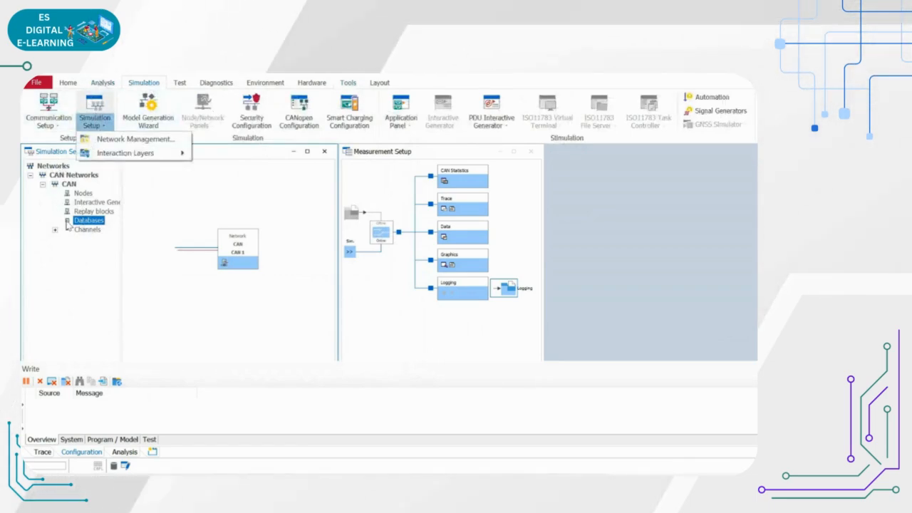
click(67, 245)
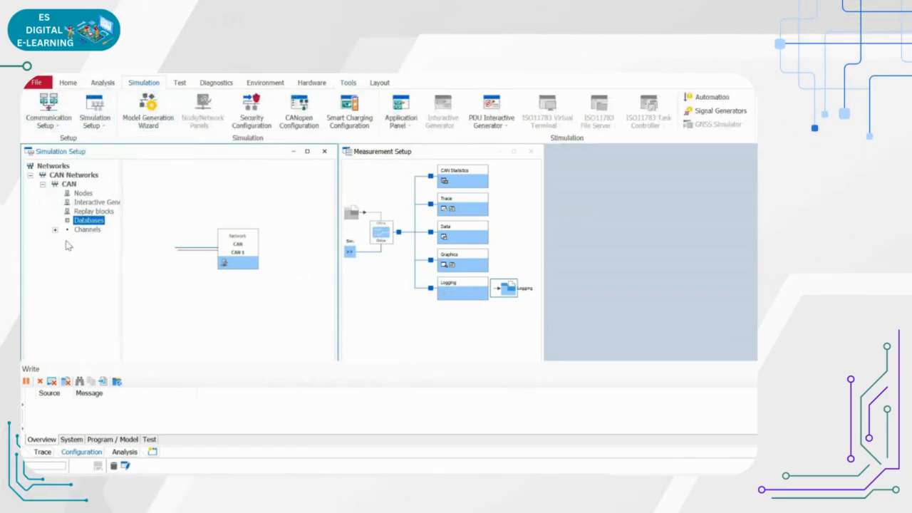
Close the Measurement Setup window and widen the Simulation Setup window across the freed space.
click(530, 152)
drag(337, 238, 703, 238)
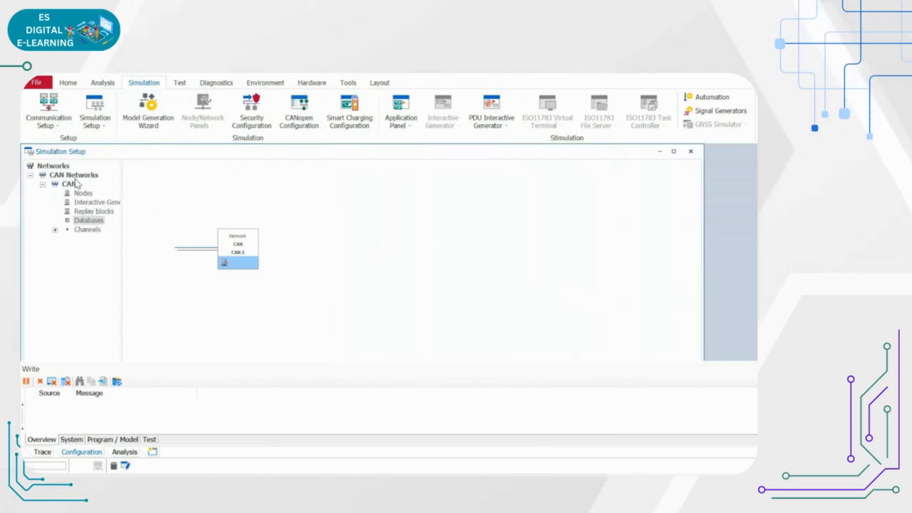
Add the New_file database from the DBC_CAN desktop folder to the CAN network's databases and widen the network tree.
right_click(82, 221)
click(99, 227)
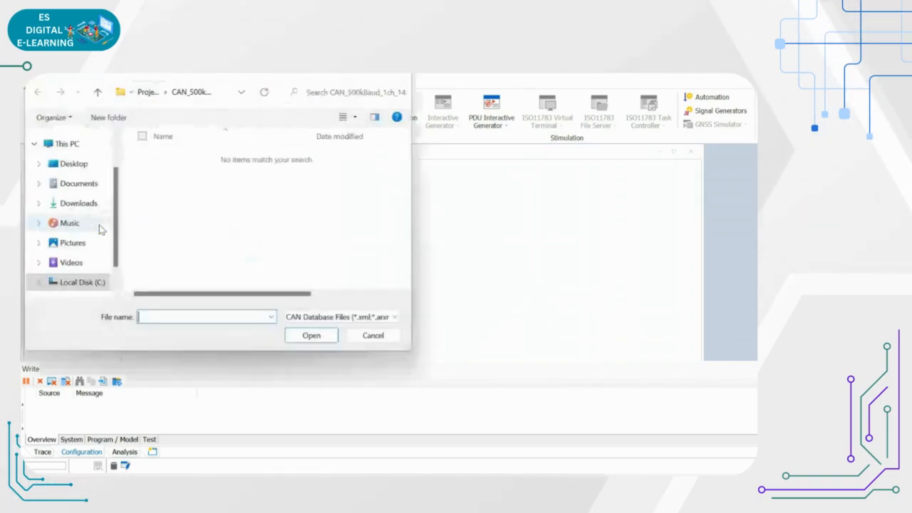
drag(114, 82, 419, 139)
scroll(410, 271, up, 5)
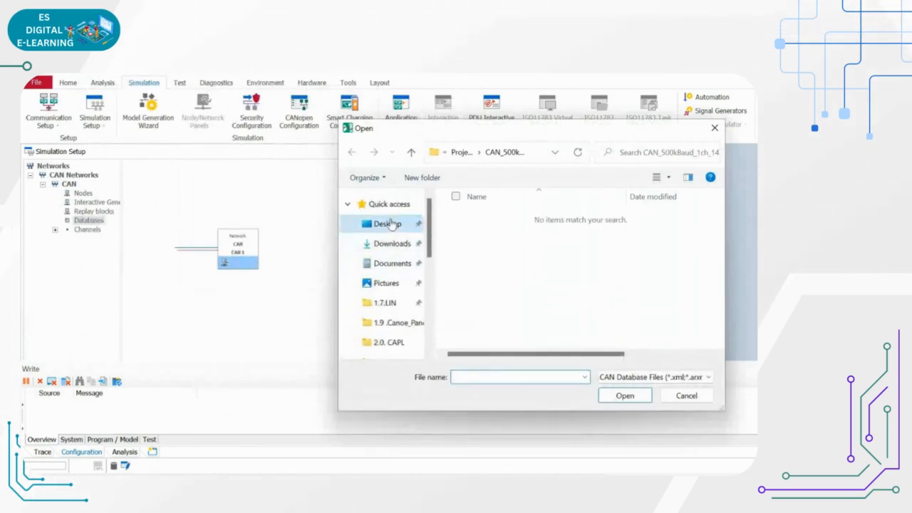
double_click(499, 218)
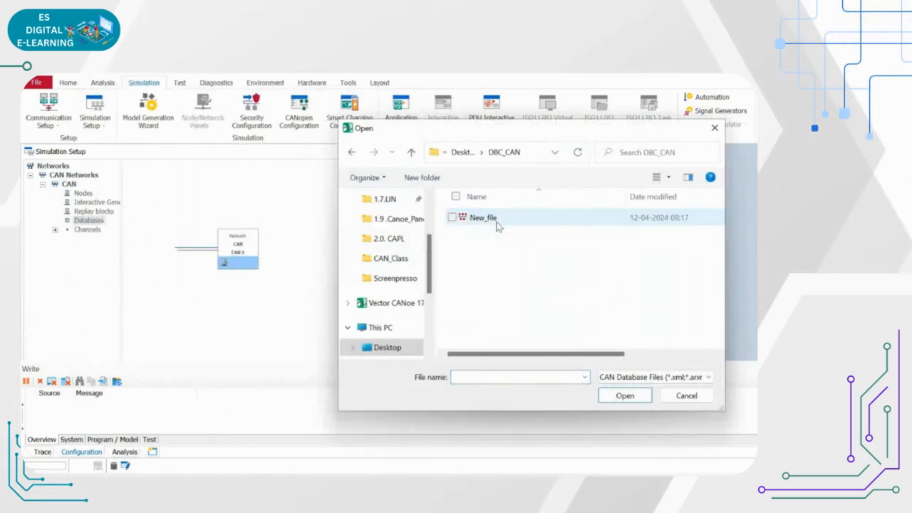
double_click(499, 214)
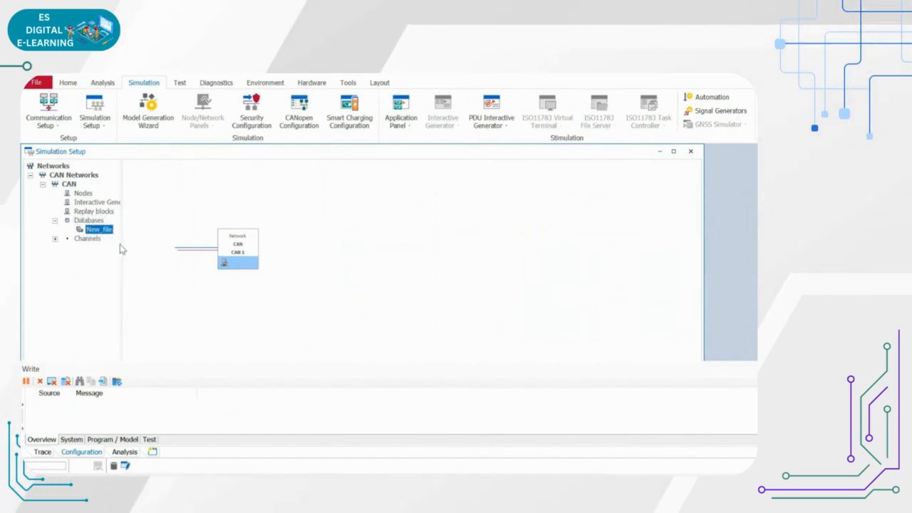
drag(122, 244, 184, 250)
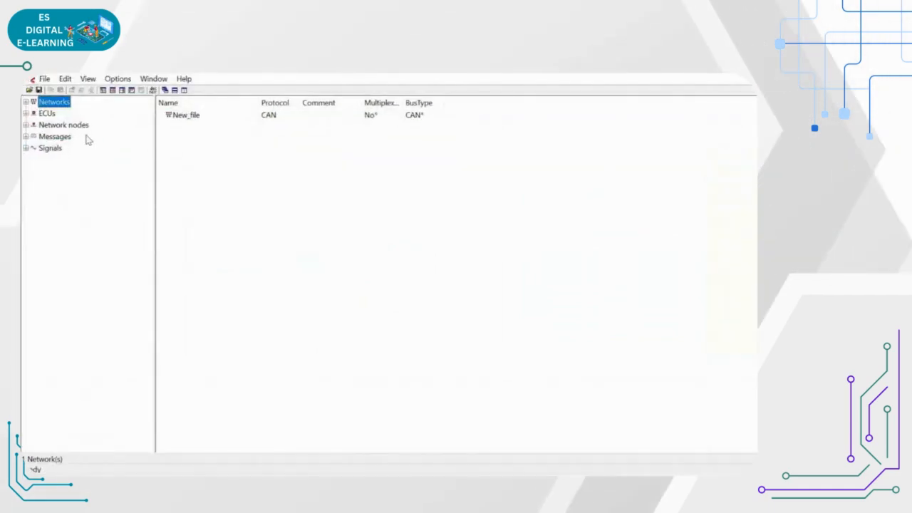
Examine the messages and signals of New_file in the CANdb++ Editor, including ABS_Voltage_Read.
click(26, 137)
click(26, 172)
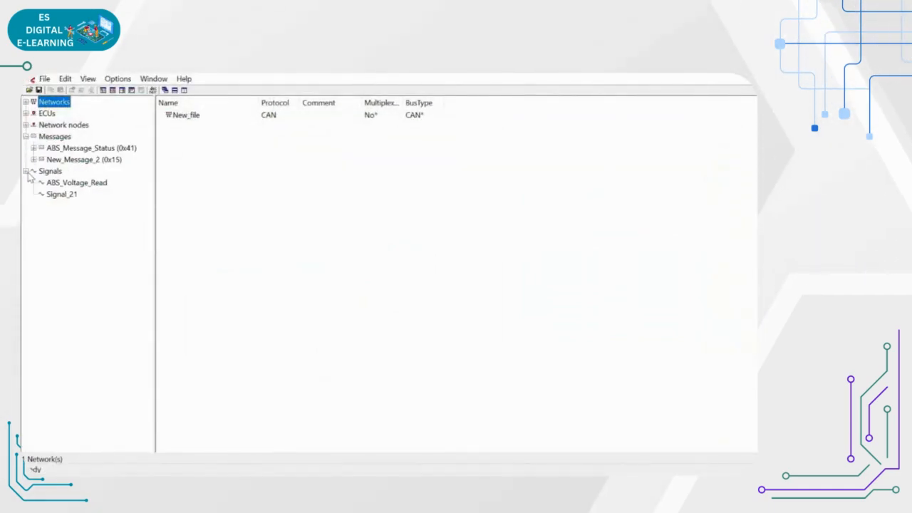
click(65, 183)
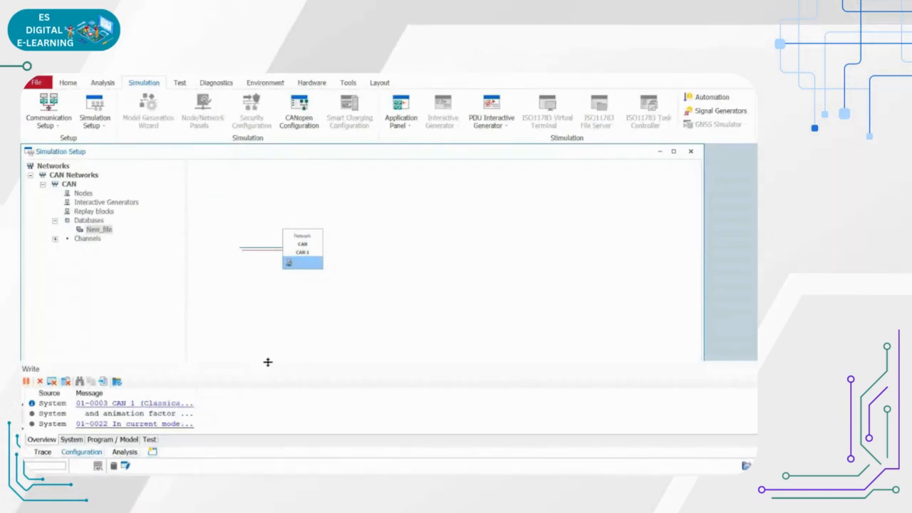
Enlarge the Write window and widen its Message column so the measurement messages can be read in full.
drag(268, 362, 267, 305)
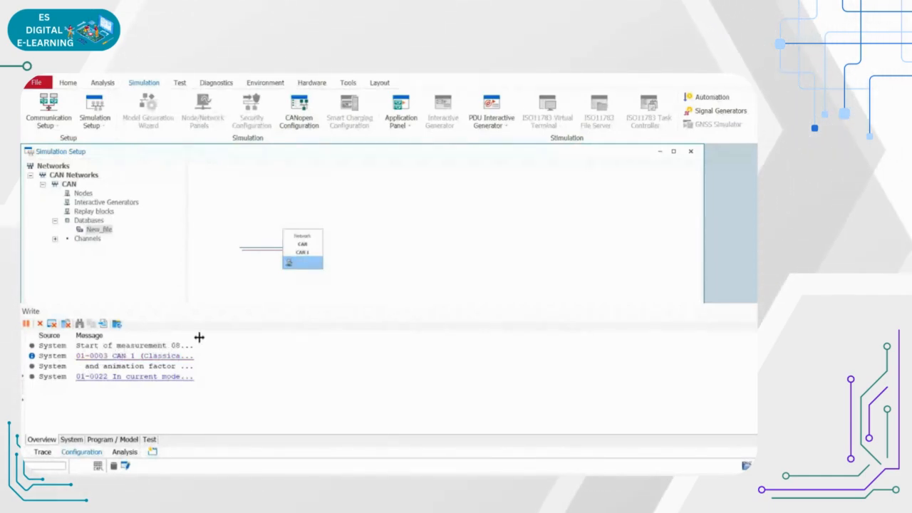
drag(199, 337, 386, 337)
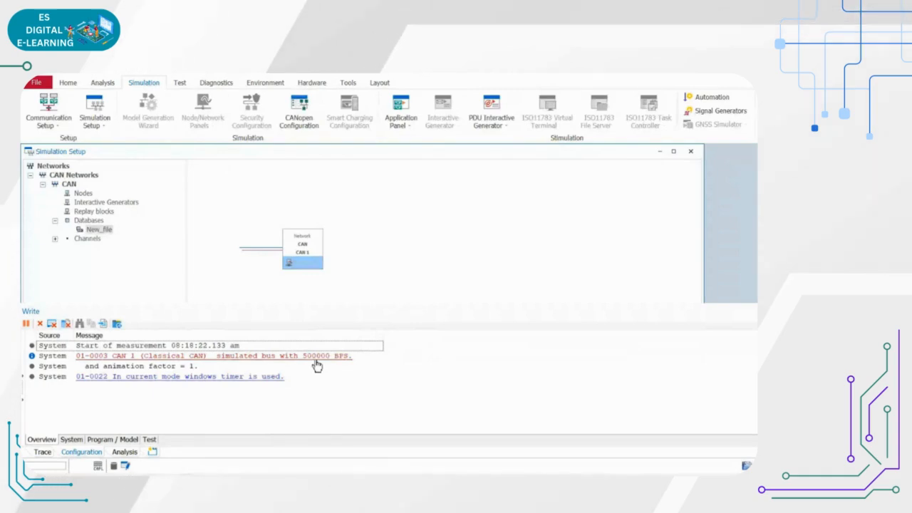
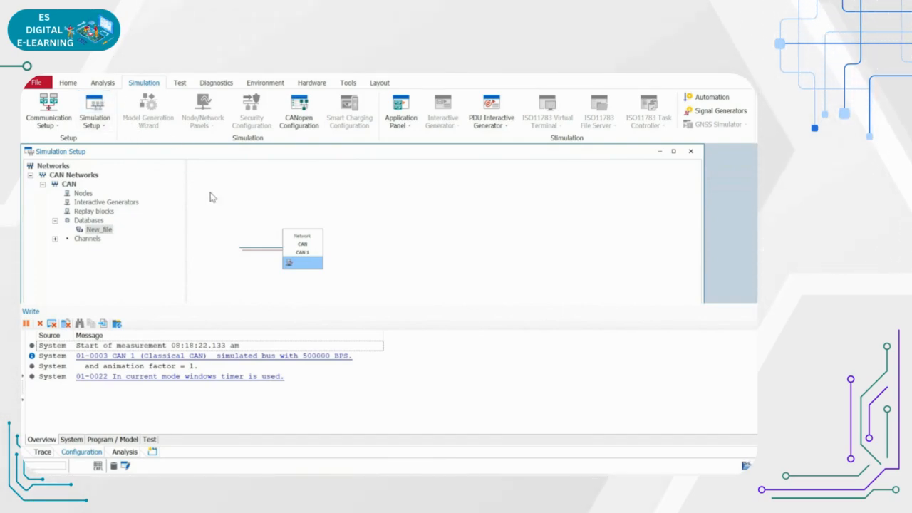
Insert a network node on the CAN bus in the Simulation Setup.
right_click(244, 251)
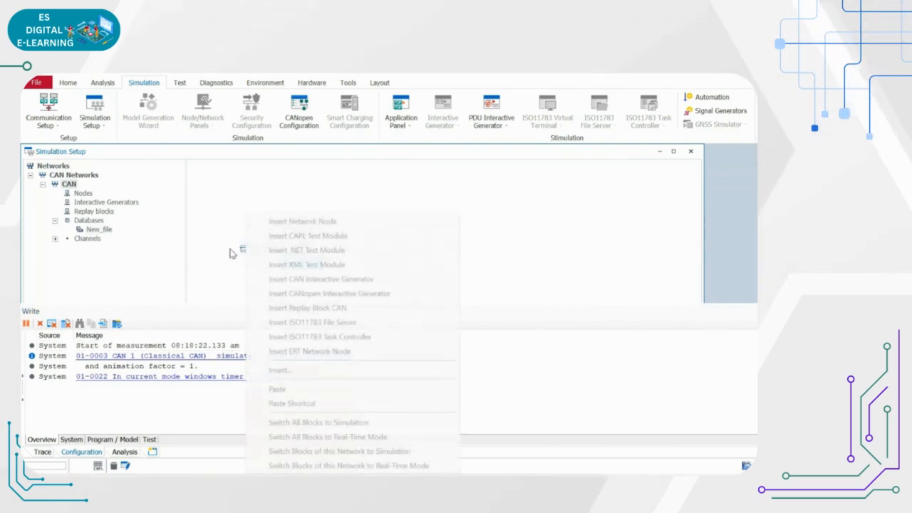
click(147, 160)
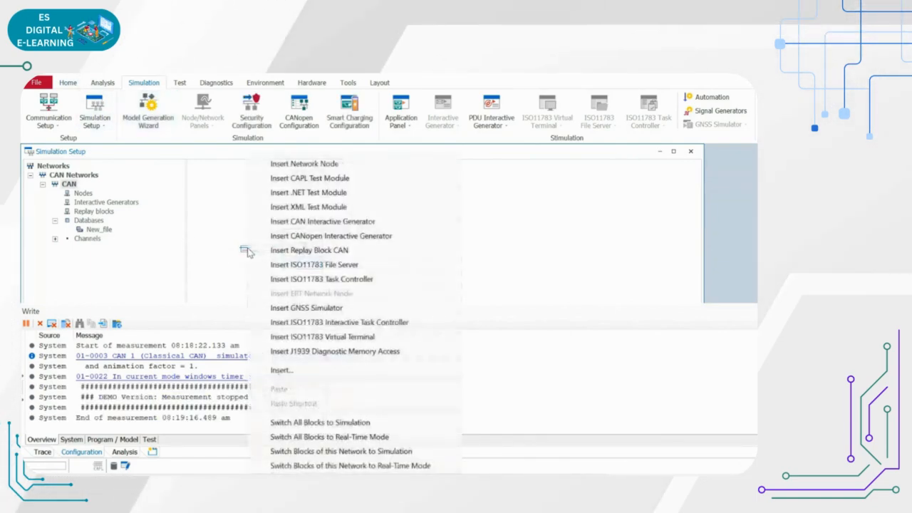
click(302, 165)
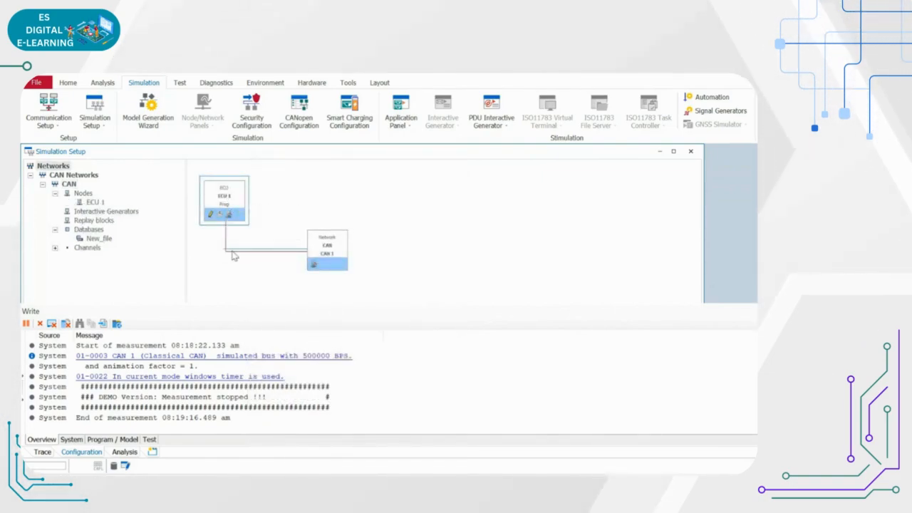
double_click(222, 199)
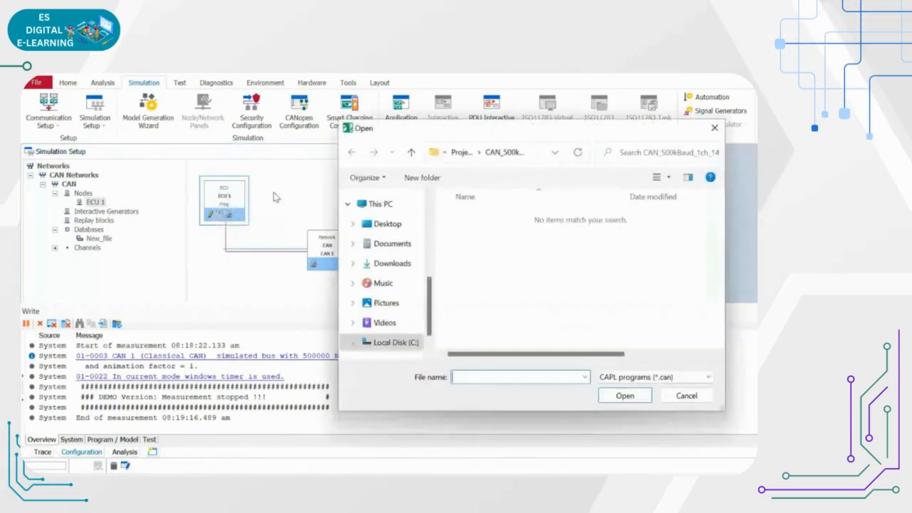
click(715, 128)
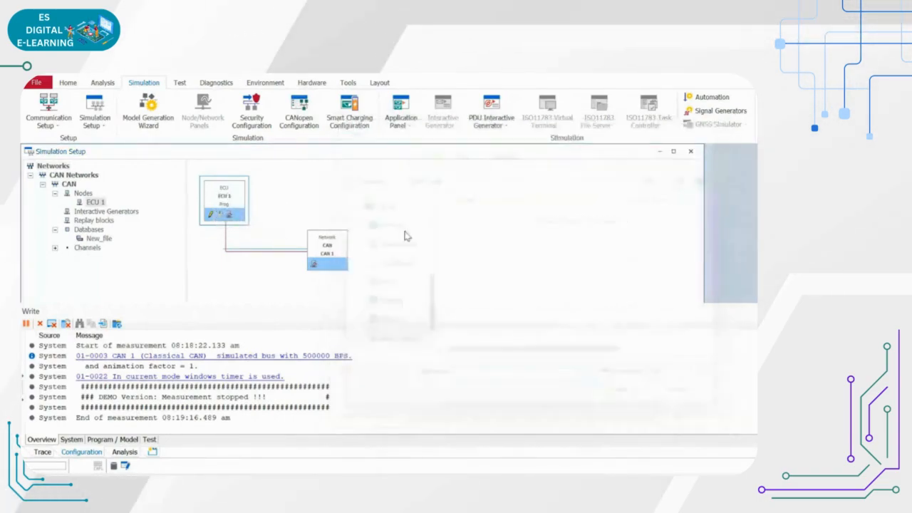
right_click(246, 251)
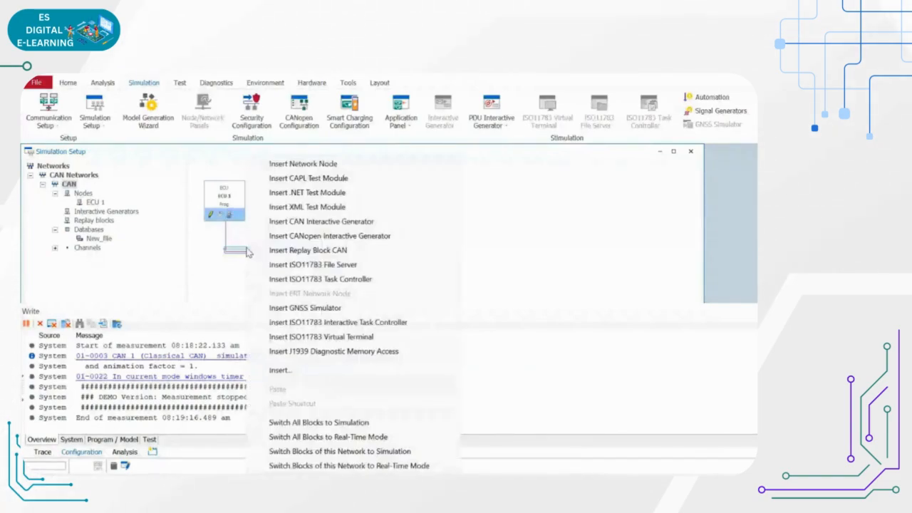
click(507, 191)
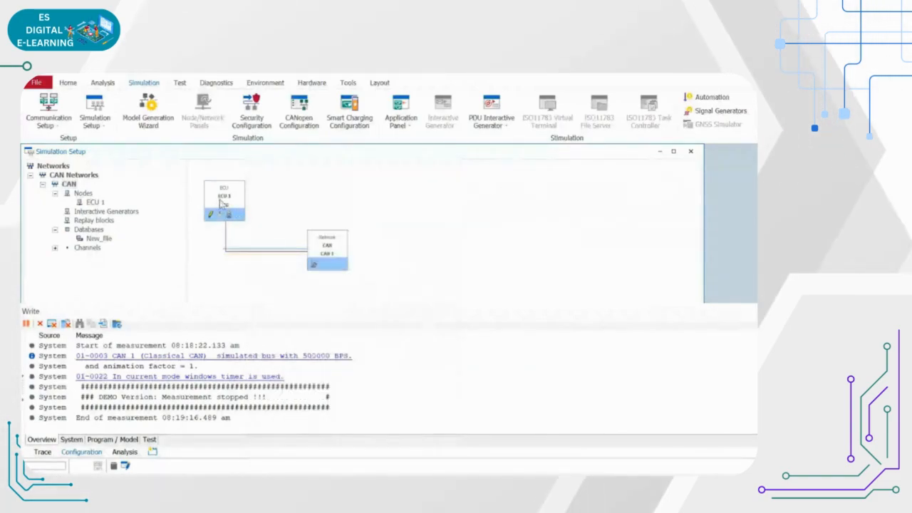
Remove the ECU 1 node from the CAN network and accept its permanent removal.
right_click(226, 211)
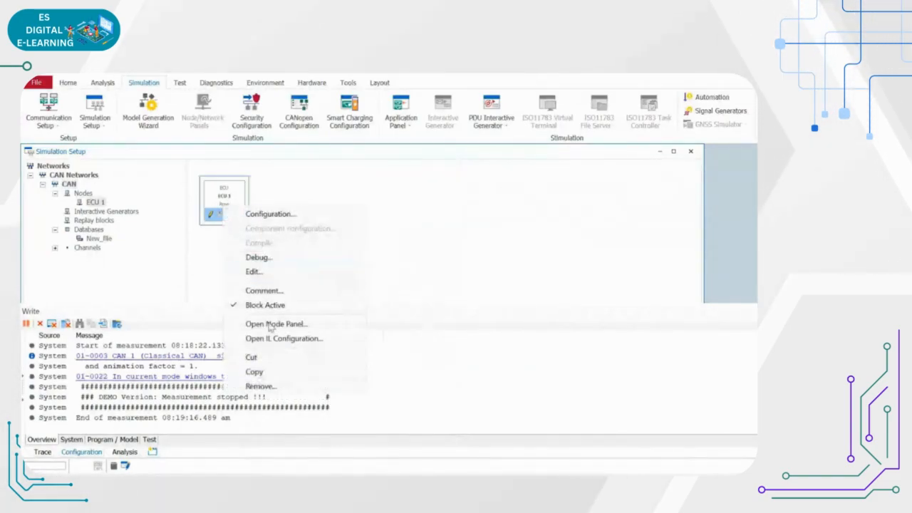
click(262, 386)
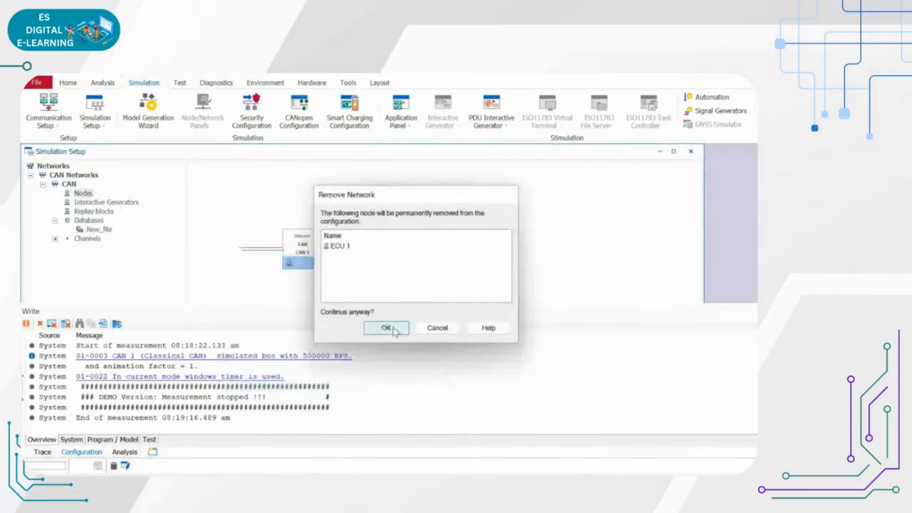
click(386, 328)
Insert a CAN Interactive Generator on the CAN bus in the Simulation Setup.
right_click(245, 250)
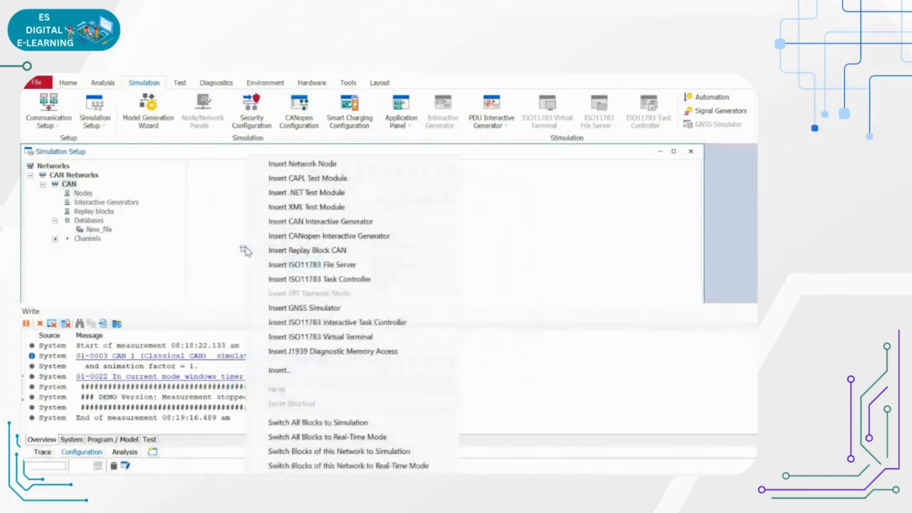
click(331, 221)
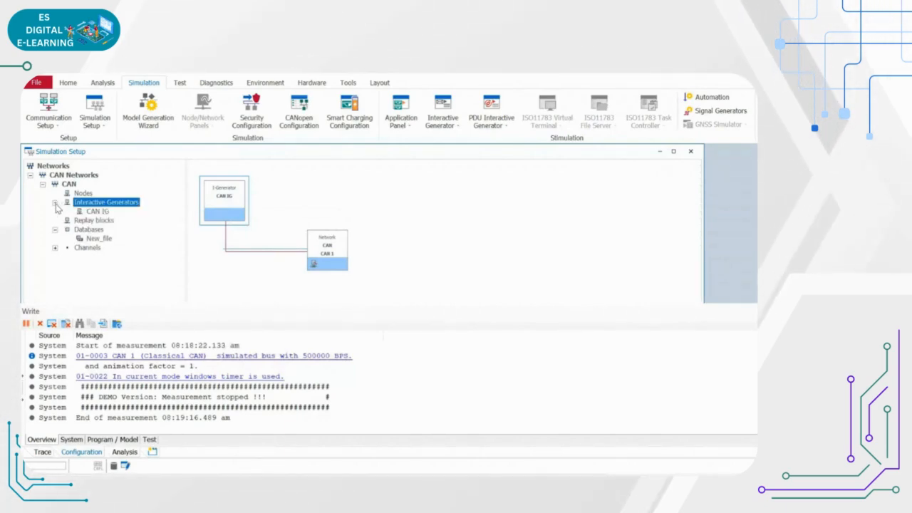
Open the CAN IG block's configuration window, maximize it and shrink the Write window to enlarge the generator's lists.
click(99, 212)
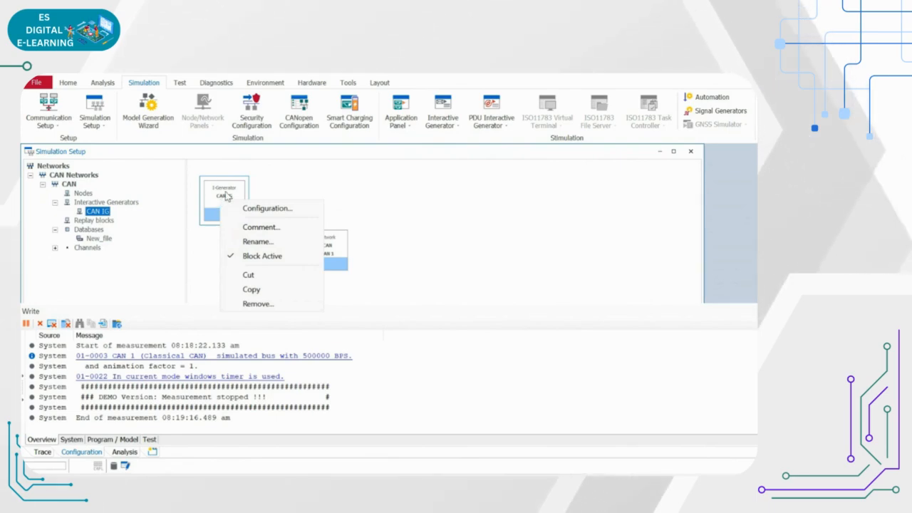
click(225, 191)
double_click(224, 191)
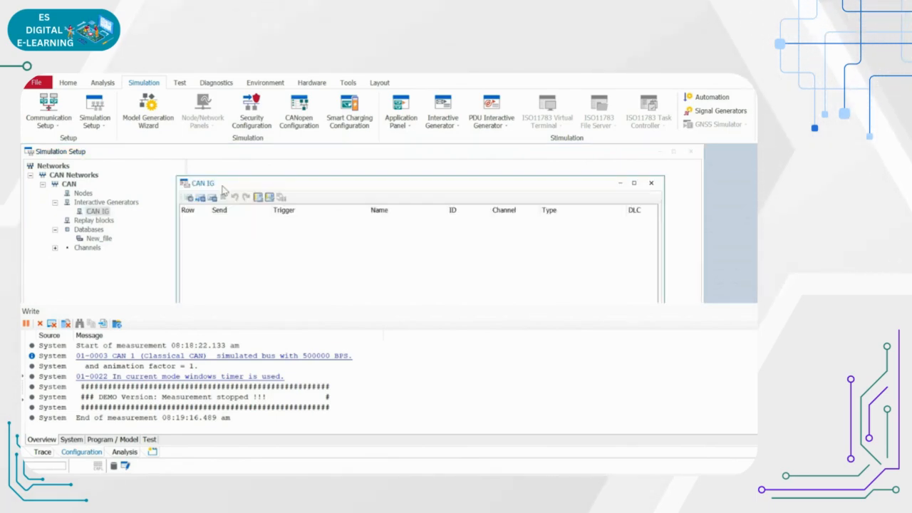
click(635, 184)
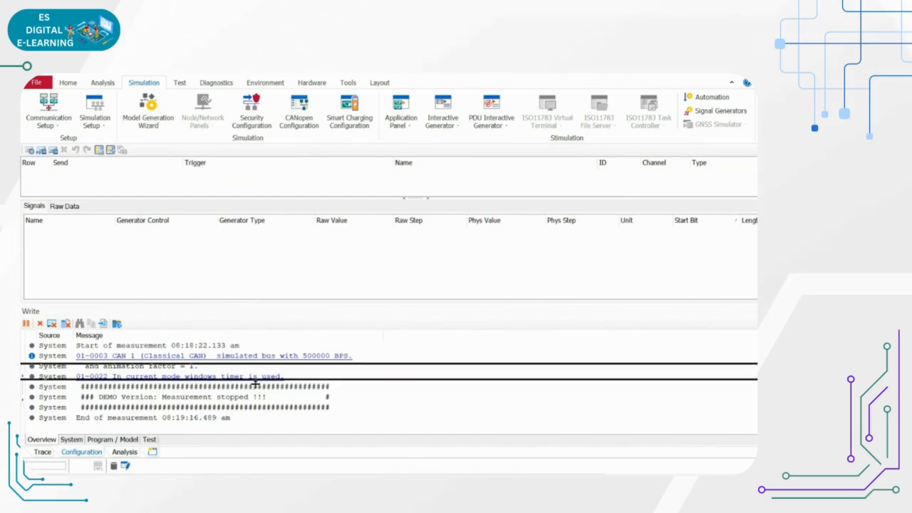
drag(255, 385, 256, 387)
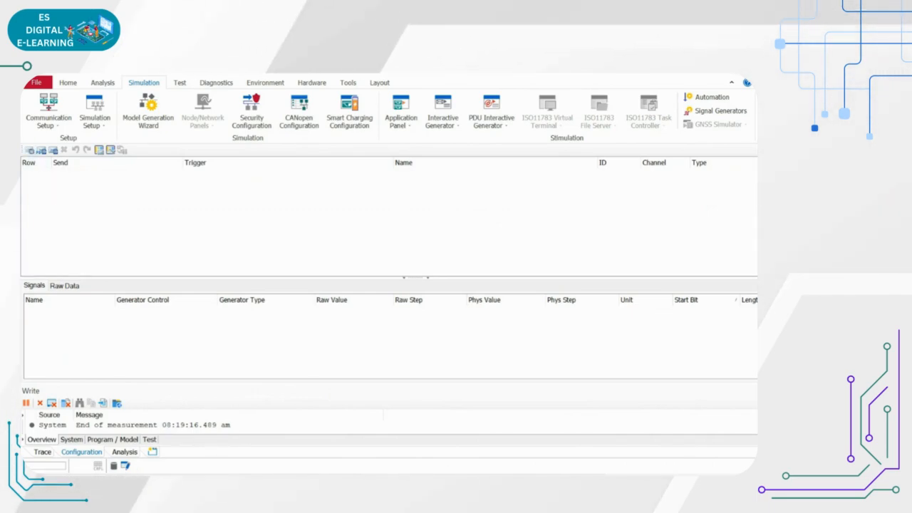
Switch to the Excel FrameFormat sheet to examine the CAN data frame layout, and return to CANoe.
mouse_move(271, 473)
click(326, 427)
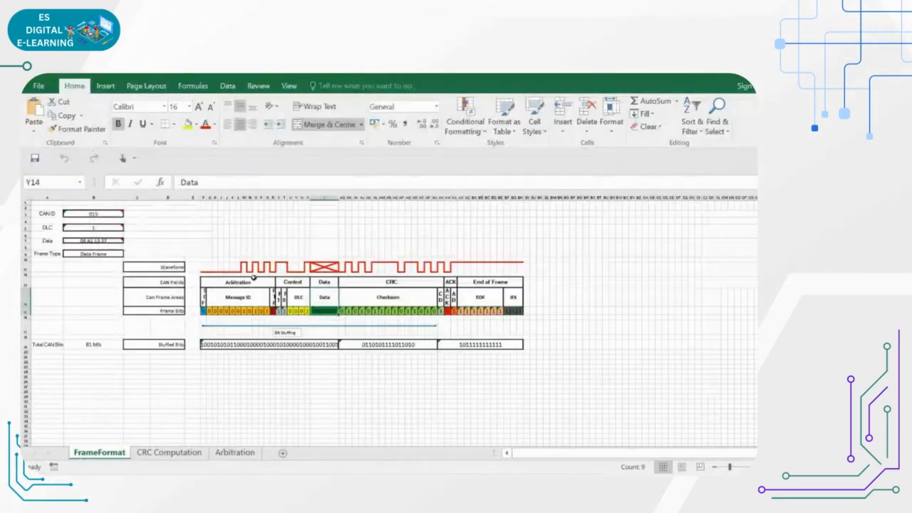
click(722, 70)
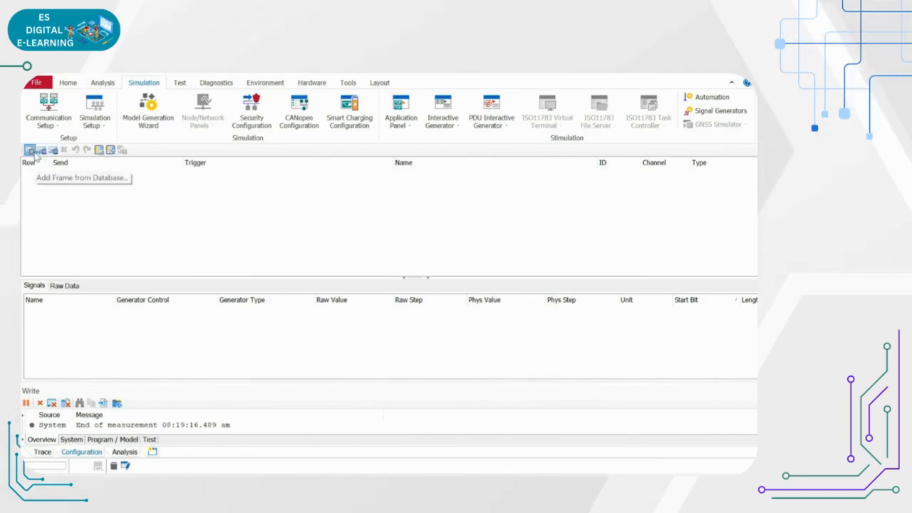
Add the ABS_Message_Status frame from the New_file database to the CAN IG list.
click(30, 150)
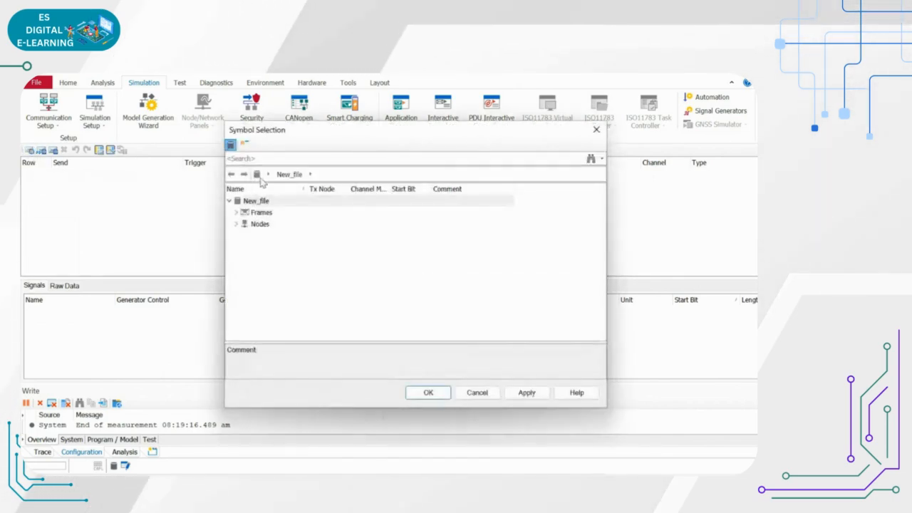
click(237, 213)
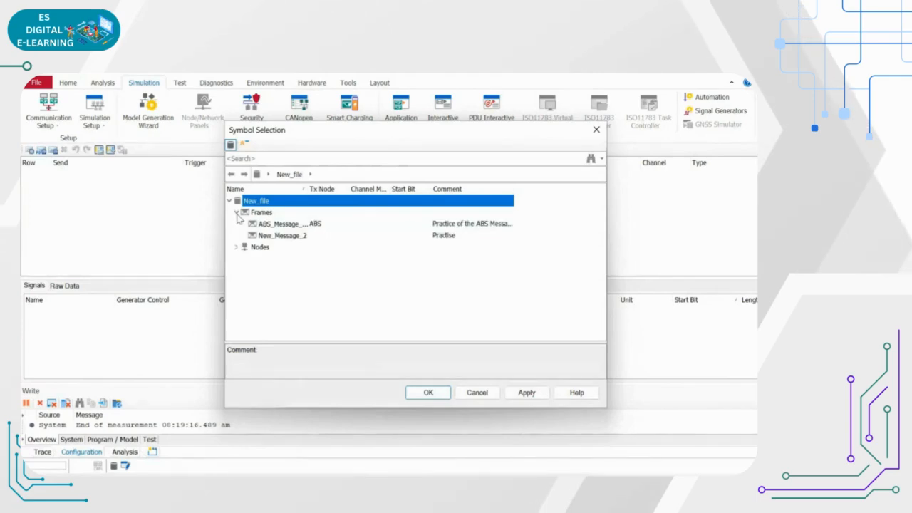
click(276, 226)
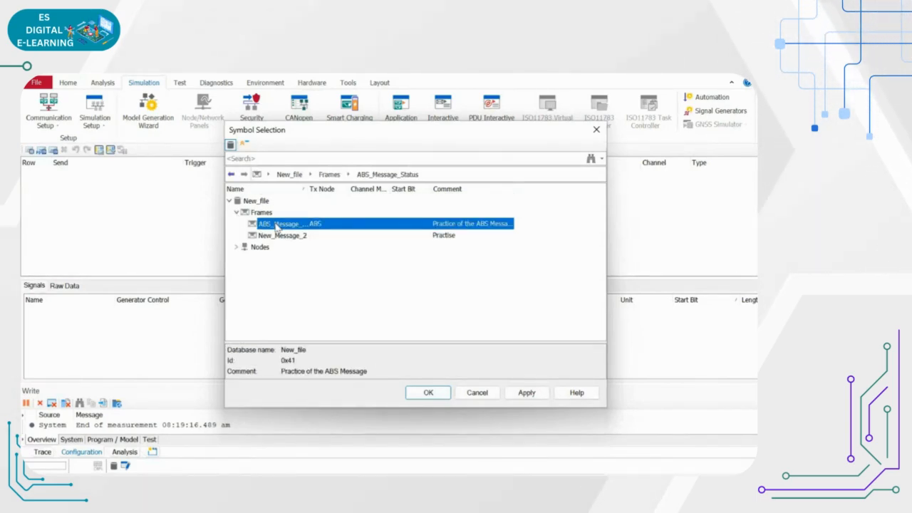
click(237, 247)
click(525, 393)
click(428, 394)
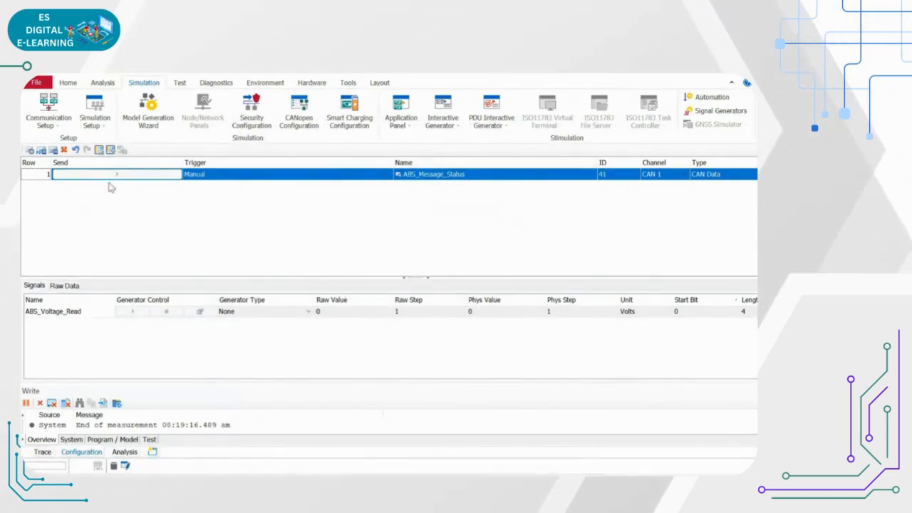
Examine the name, ID, channel and type of the ABS_Message_Status row and its ABS_Voltage_Read signal.
click(203, 197)
click(441, 180)
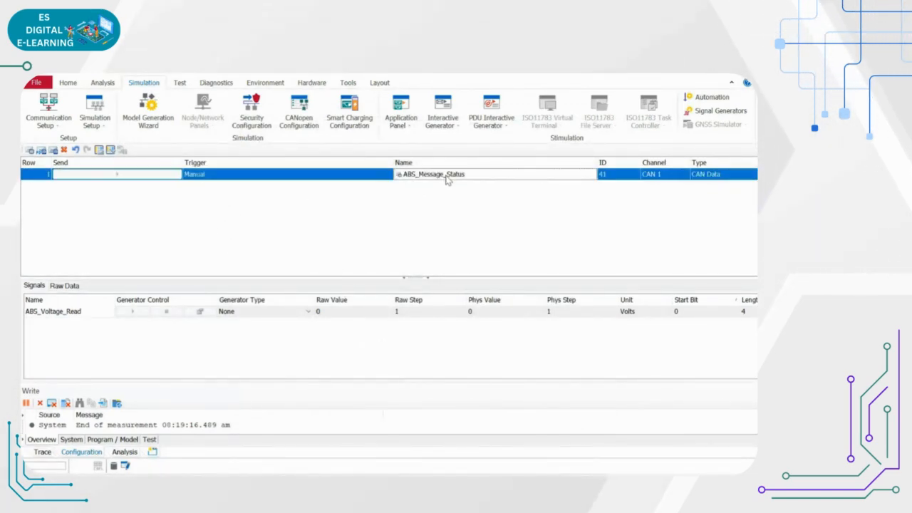
click(684, 176)
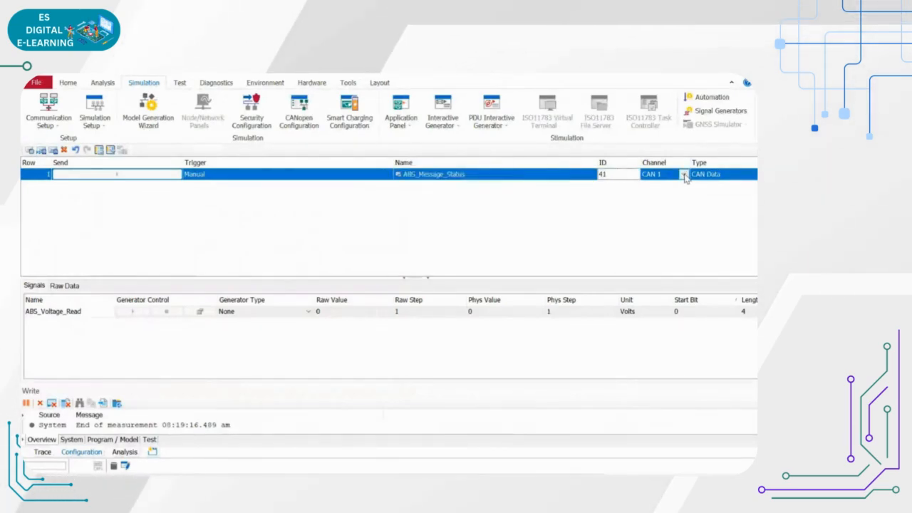
click(684, 175)
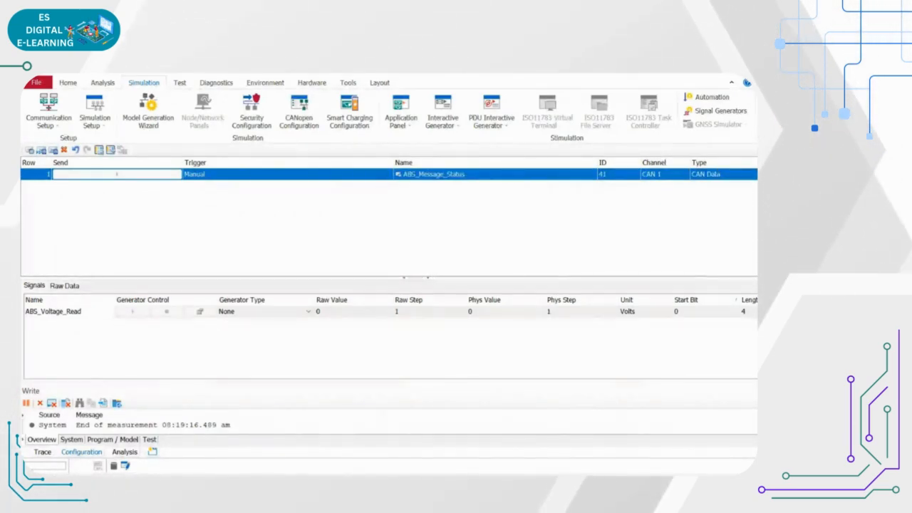
click(717, 219)
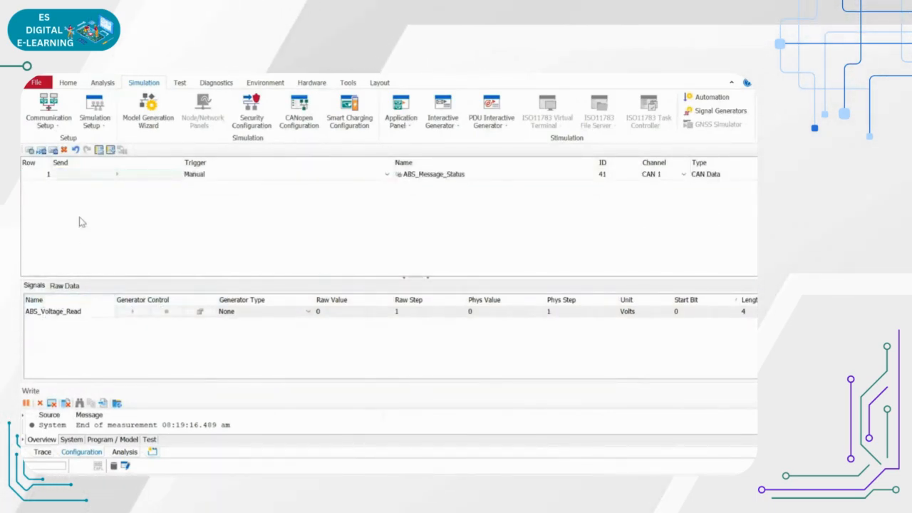
click(96, 315)
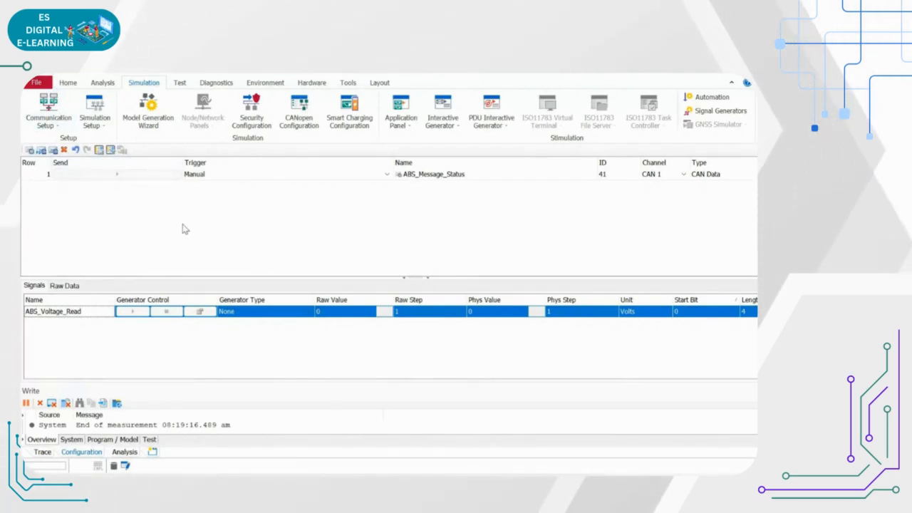
Start the measurement and send the ABS_Message_Status frame once from the generator.
click(53, 72)
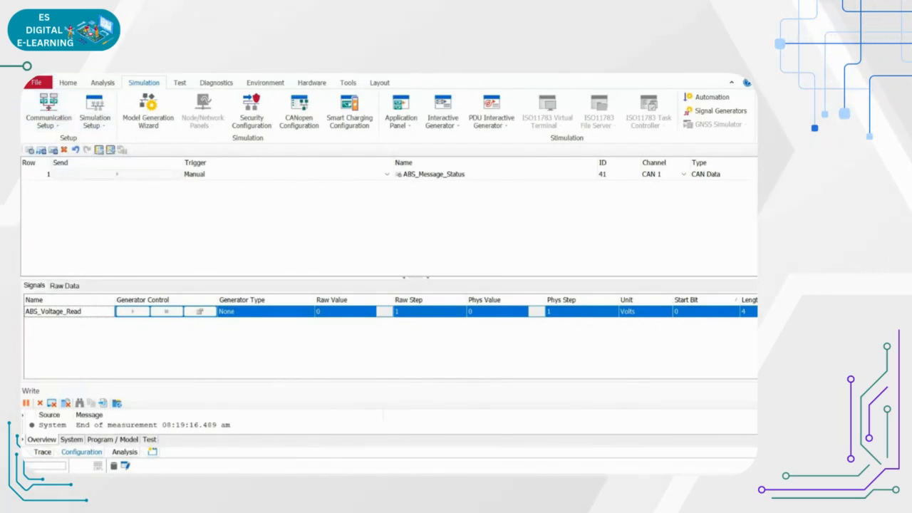
click(118, 178)
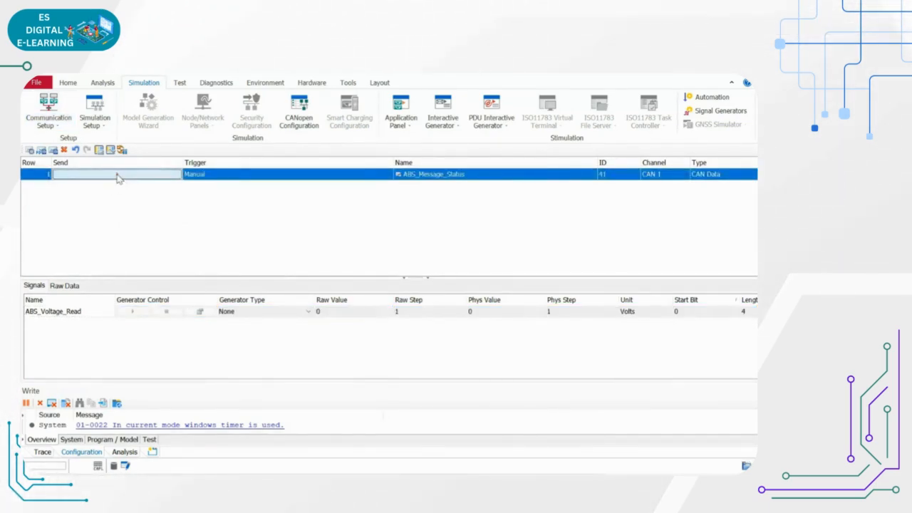
Try the Periodic trigger for ABS_Message_Status, return it to Manual and send the frame again.
click(385, 174)
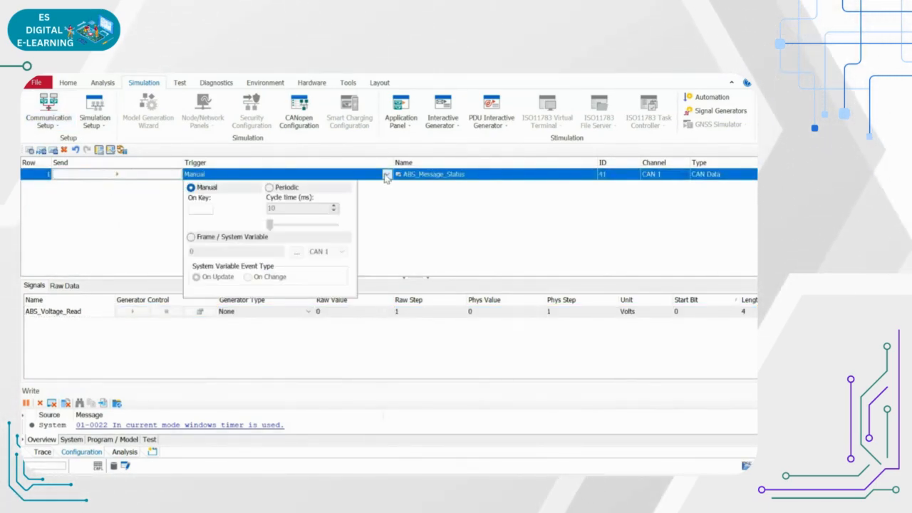
click(269, 188)
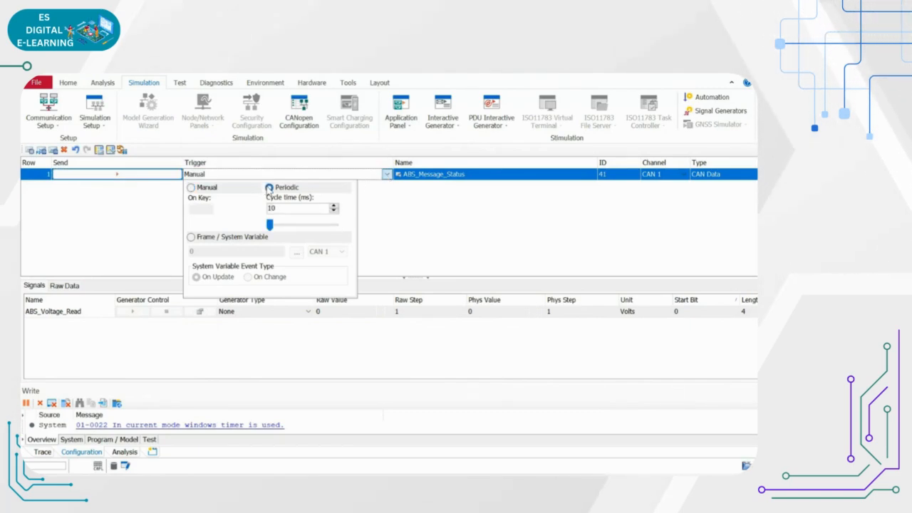
click(192, 188)
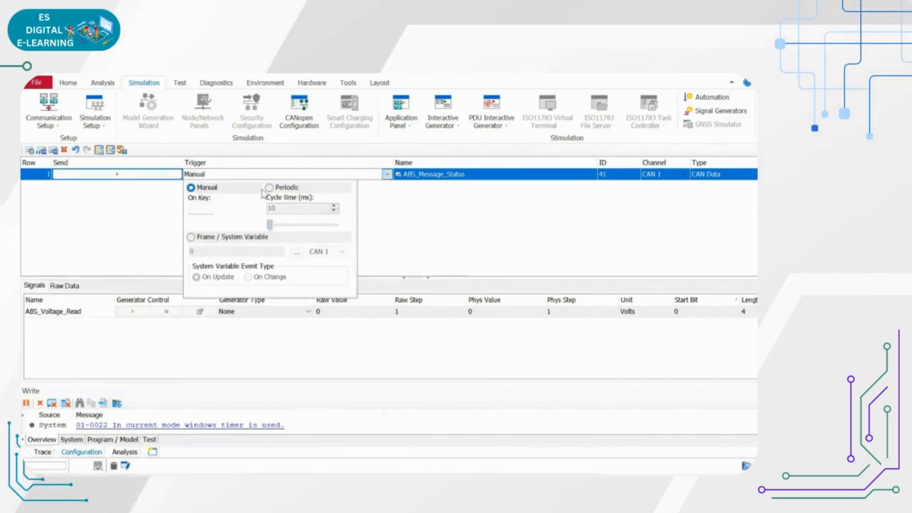
click(340, 189)
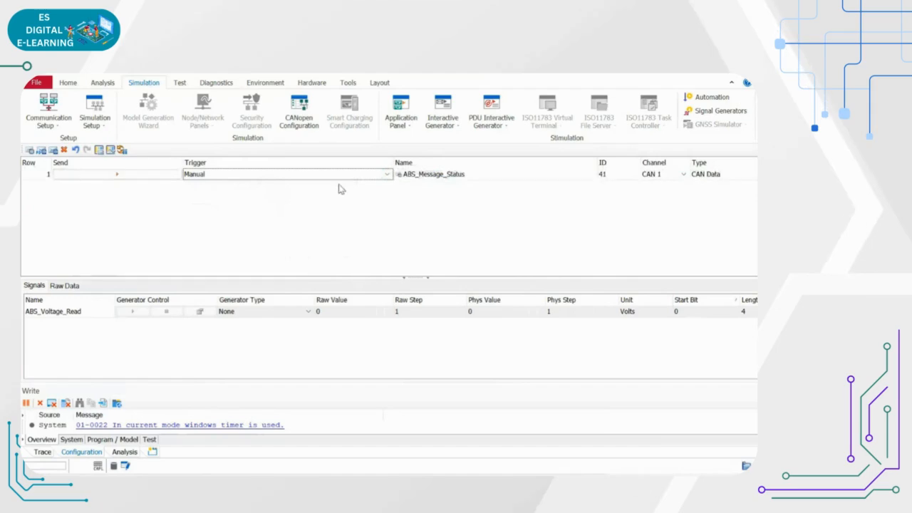
click(122, 176)
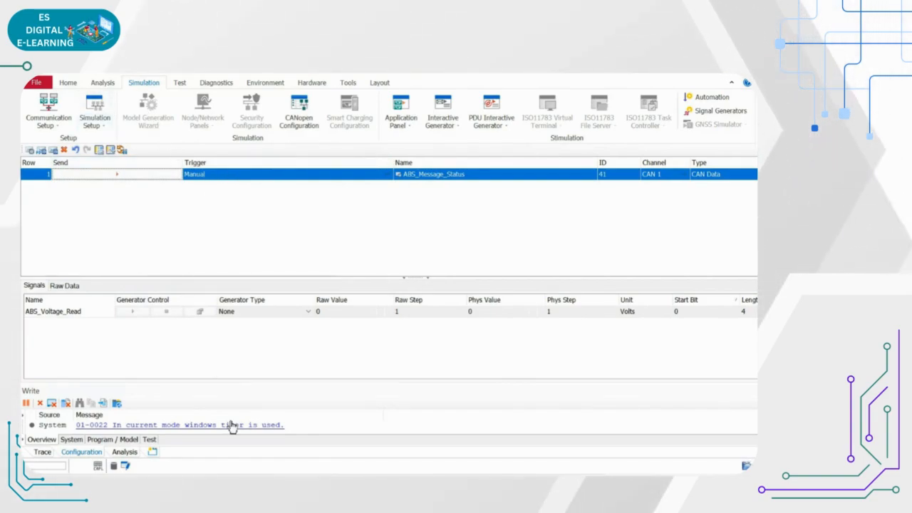
Switch to the whiteboard and handwrite in black the flow "dbc → add into CANoe → IG block", underlining dbc.
click(258, 483)
click(346, 457)
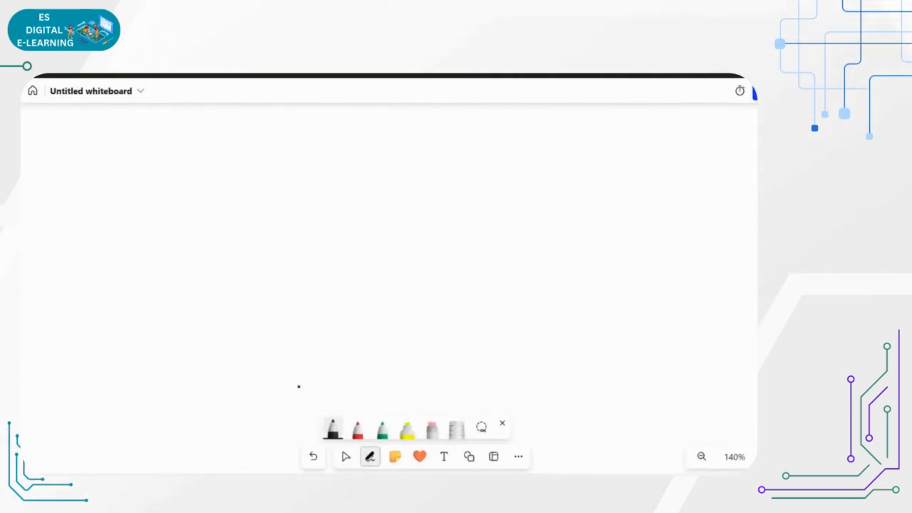
mouse_move(152, 188)
mouse_down()
mouse_move(158, 205)
mouse_move(166, 187)
mouse_move(171, 206)
mouse_move(191, 204)
mouse_move(188, 216)
mouse_up()
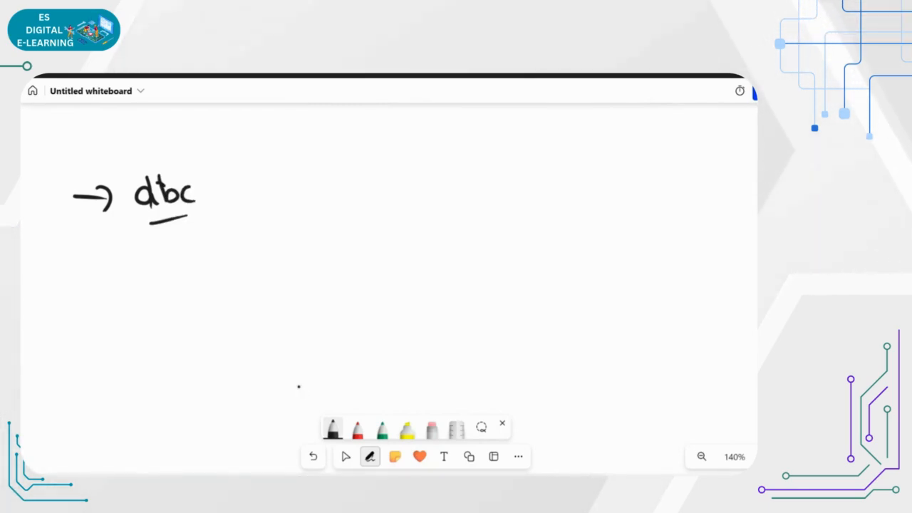
drag(229, 193, 344, 201)
drag(365, 177, 365, 184)
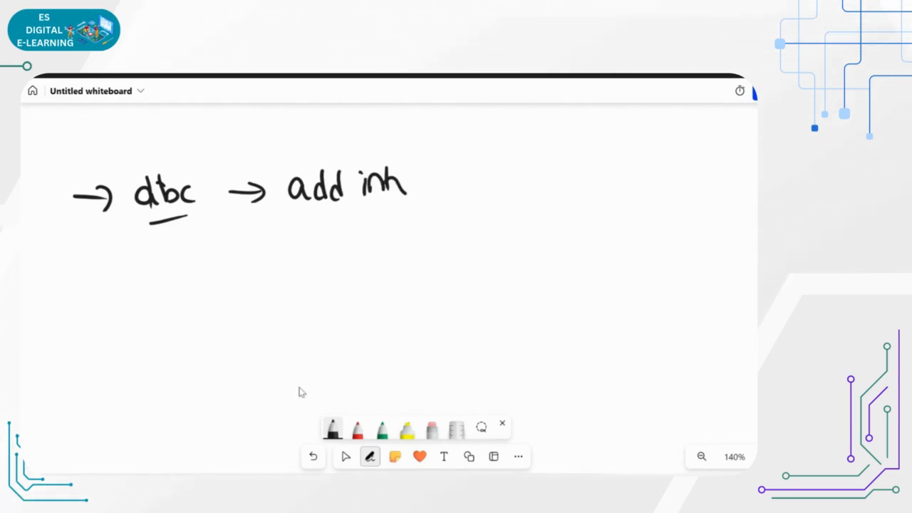
mouse_move(486, 171)
mouse_down()
mouse_move(486, 191)
mouse_move(571, 181)
mouse_move(562, 193)
mouse_up()
mouse_move(604, 163)
mouse_down()
mouse_move(622, 163)
mouse_move(604, 190)
mouse_up()
drag(645, 163, 644, 189)
drag(714, 175, 732, 189)
drag(741, 161, 740, 190)
drag(754, 171, 755, 189)
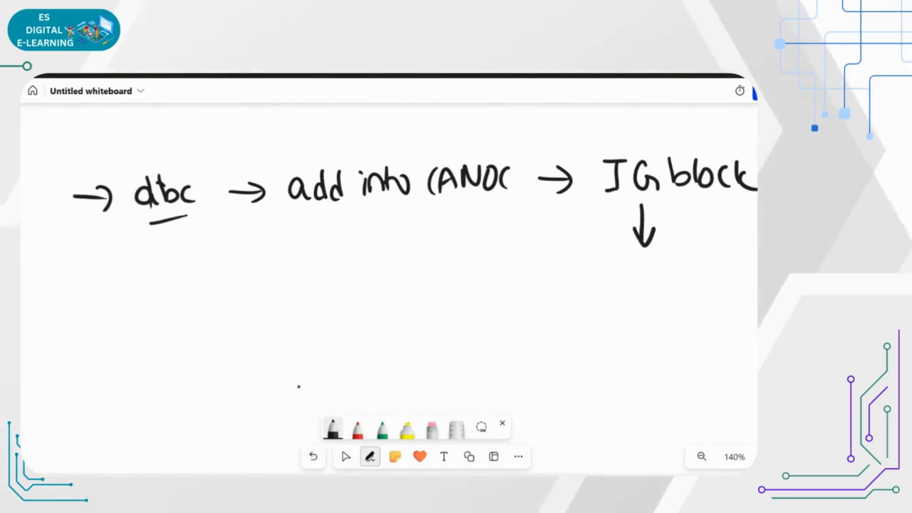
Handwrite the note "We need to send to message" in black beneath the IG block's downward arrow.
mouse_move(581, 271)
mouse_down()
mouse_move(586, 291)
mouse_move(613, 272)
mouse_move(633, 290)
mouse_up()
drag(646, 290, 661, 284)
drag(684, 280, 674, 284)
mouse_move(603, 332)
mouse_down()
mouse_move(589, 357)
mouse_move(651, 352)
mouse_up()
mouse_move(670, 347)
mouse_down()
mouse_move(672, 325)
mouse_move(727, 338)
mouse_up()
drag(639, 389, 676, 399)
drag(738, 383, 744, 391)
drag(754, 382, 750, 403)
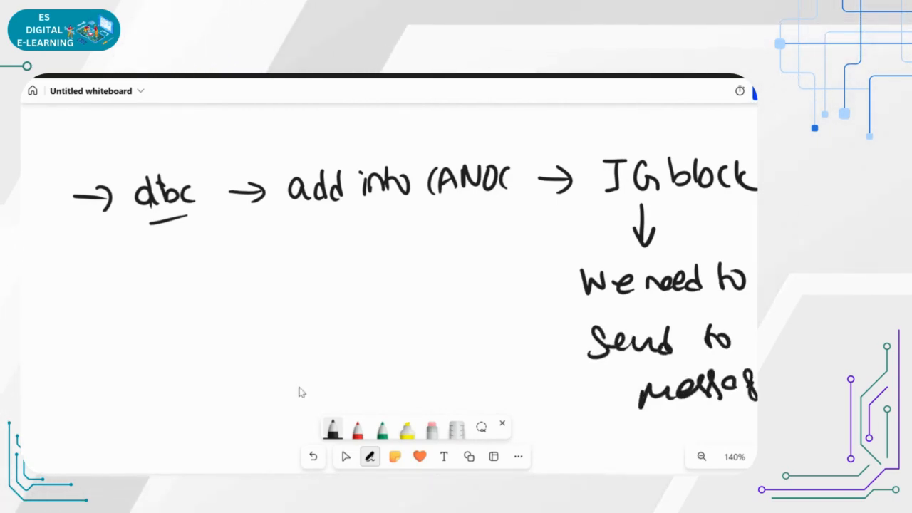
Draw in red a box labelled IG with an arrow leading to a second box labelled N/W.
click(357, 430)
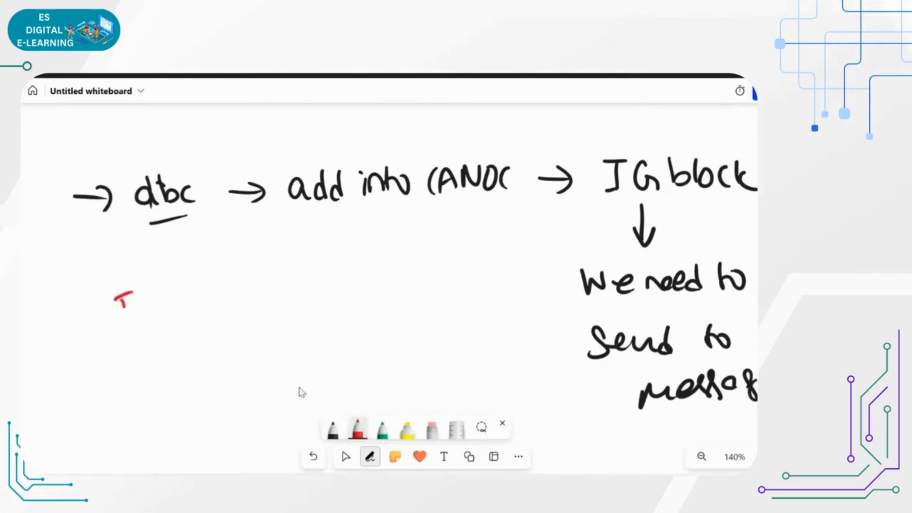
drag(151, 324, 84, 352)
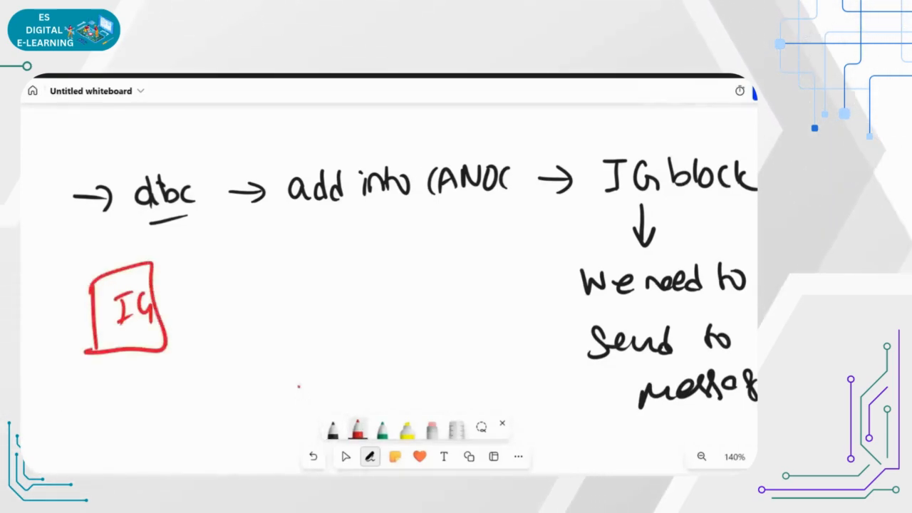
mouse_move(201, 284)
mouse_down()
mouse_move(337, 264)
mouse_move(359, 335)
mouse_up()
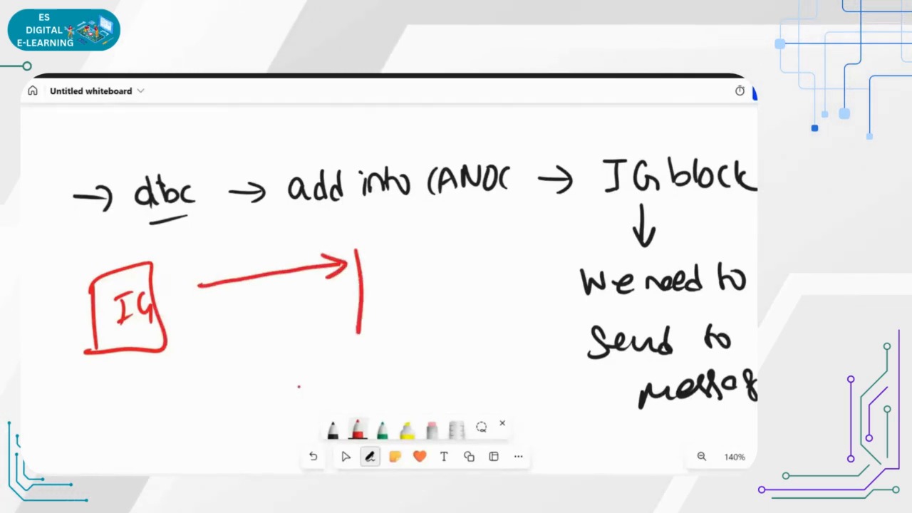
mouse_move(354, 245)
mouse_down()
mouse_move(420, 261)
mouse_move(338, 340)
mouse_up()
drag(364, 294, 383, 273)
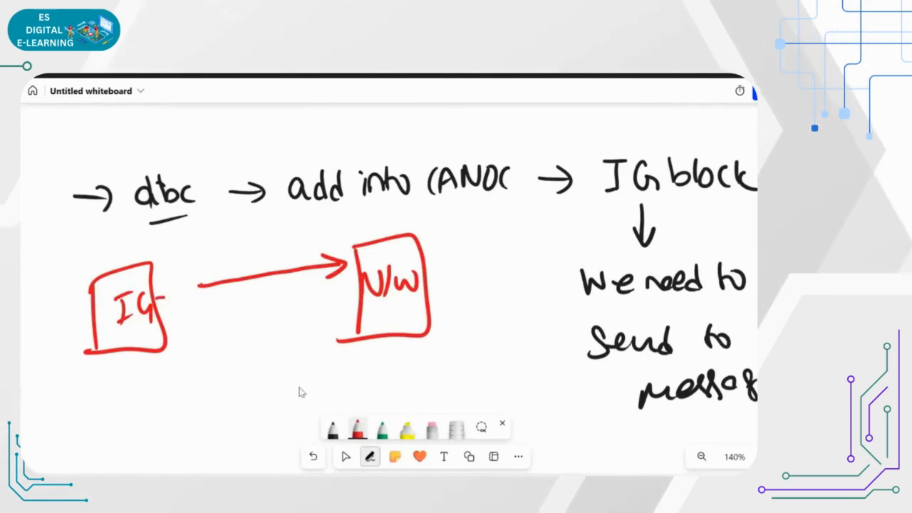
drag(156, 298, 202, 285)
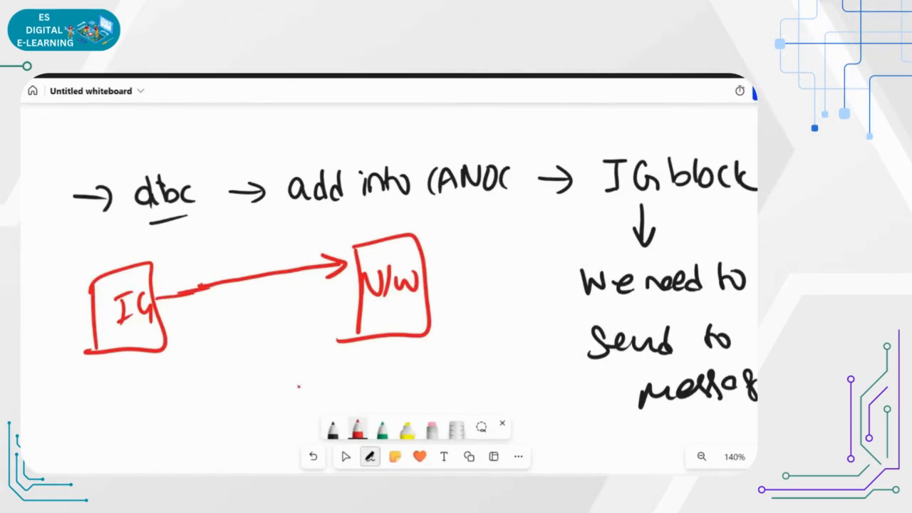
click(439, 311)
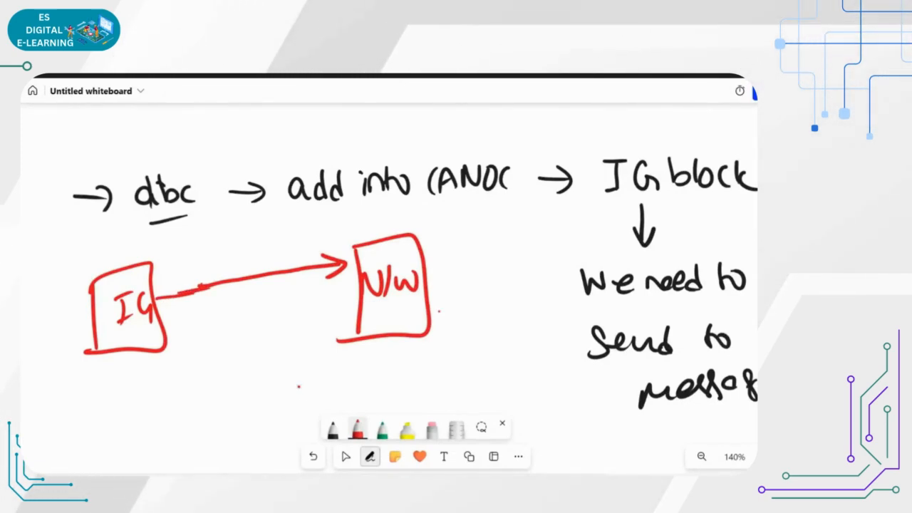
Handwrite and underline "Trace" in red below the arrow between the two boxes, and switch back to CANoe.
drag(234, 352, 235, 375)
mouse_move(227, 352)
mouse_down()
mouse_move(246, 348)
mouse_move(243, 359)
mouse_up()
drag(244, 358, 256, 358)
mouse_move(260, 354)
mouse_down()
mouse_move(278, 366)
mouse_move(298, 356)
mouse_up()
drag(228, 397, 305, 379)
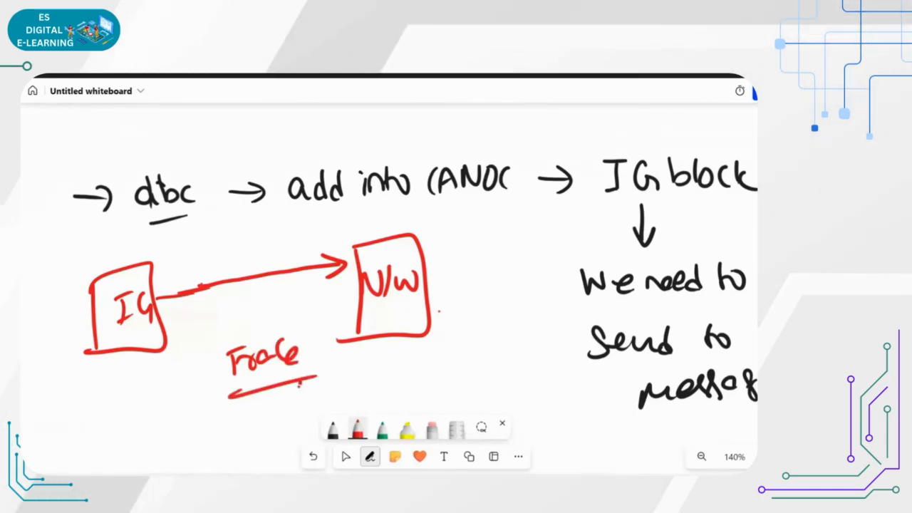
key(alt+Tab)
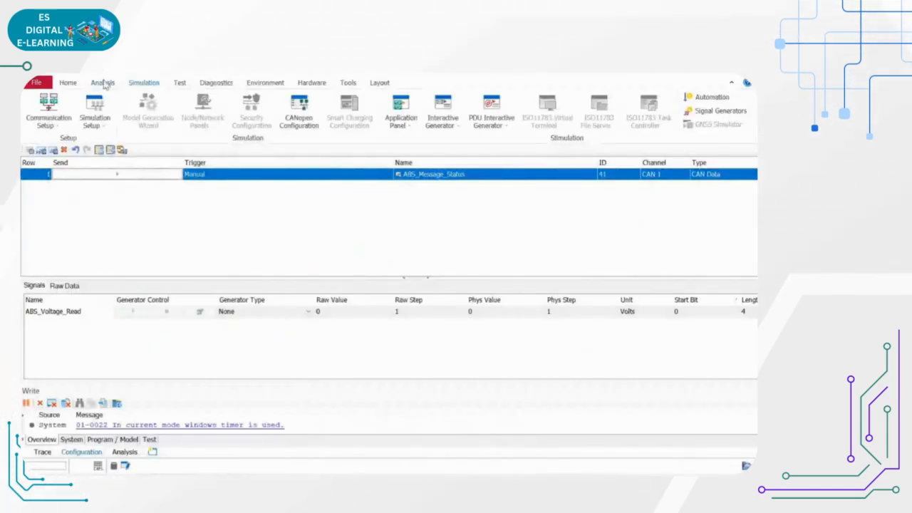
Open the measurement setup and display the Trace window.
click(74, 84)
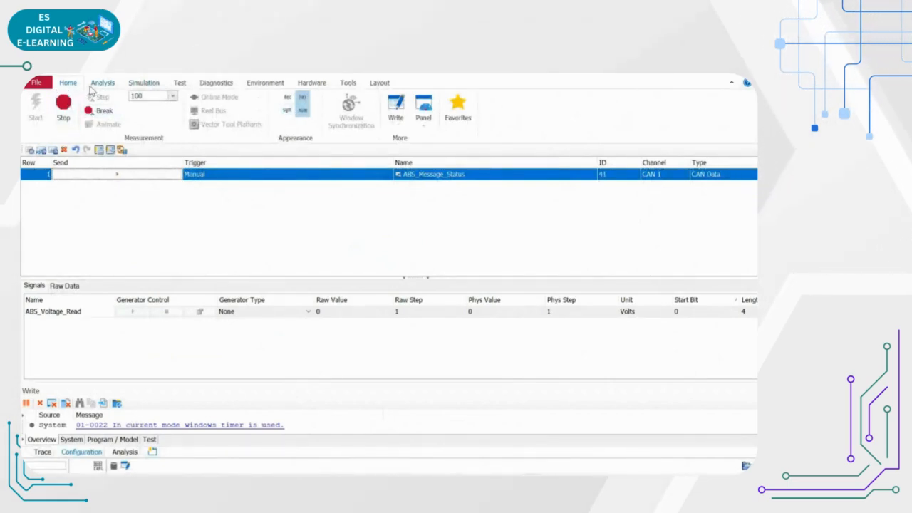
click(100, 83)
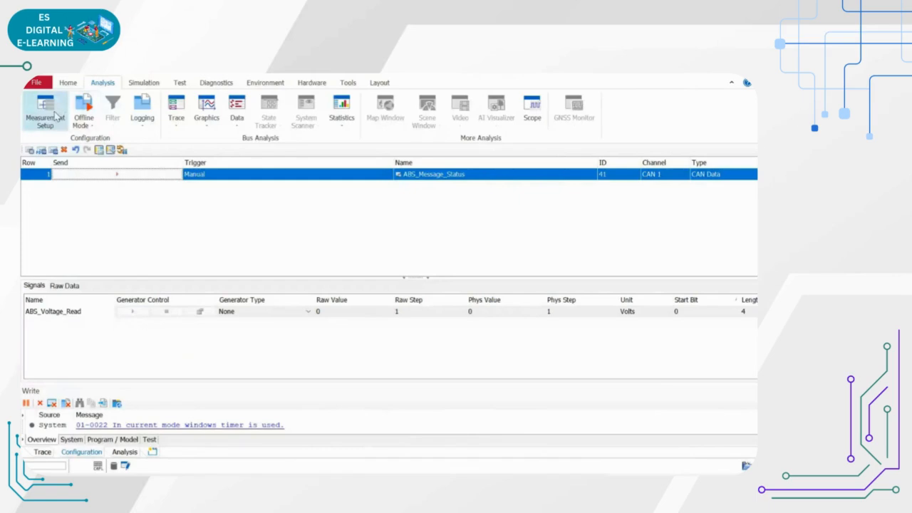
click(46, 113)
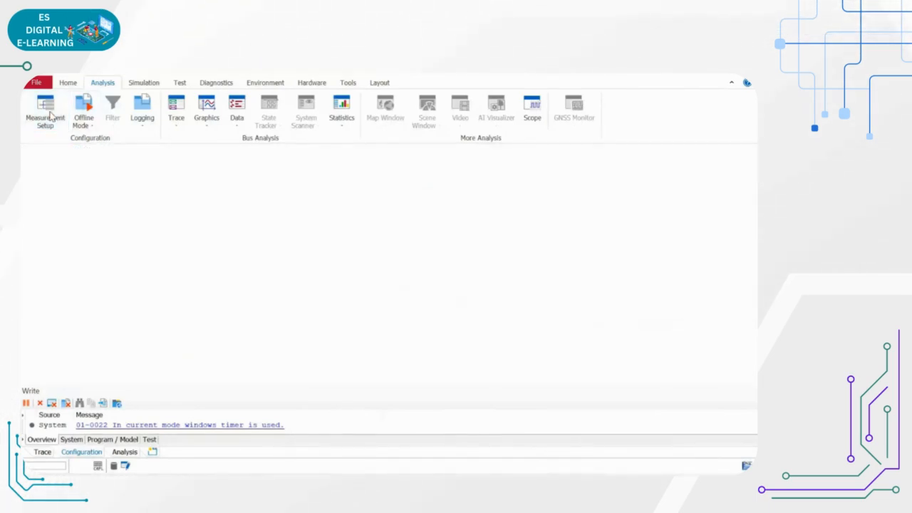
double_click(209, 218)
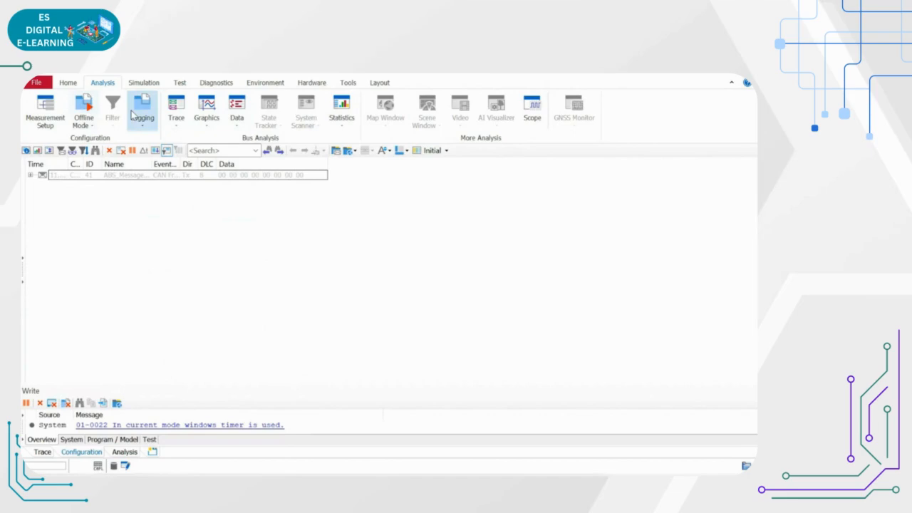
click(181, 114)
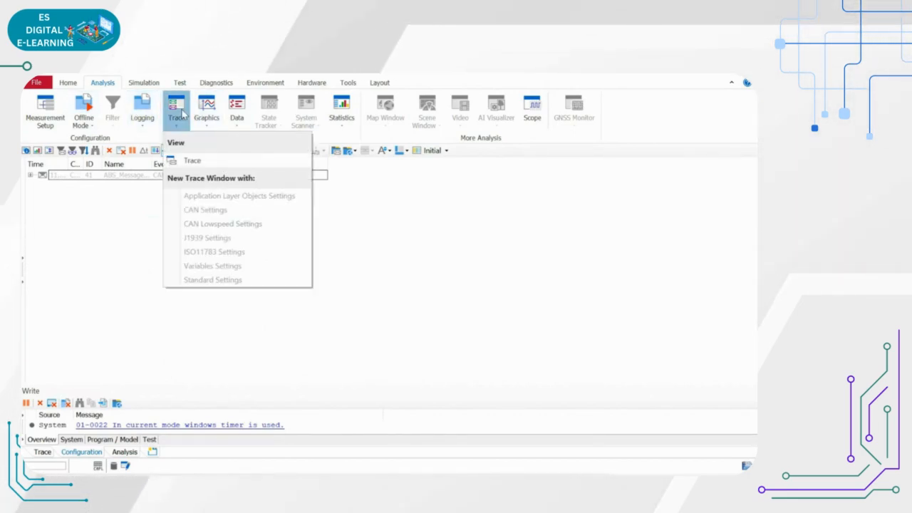
click(191, 160)
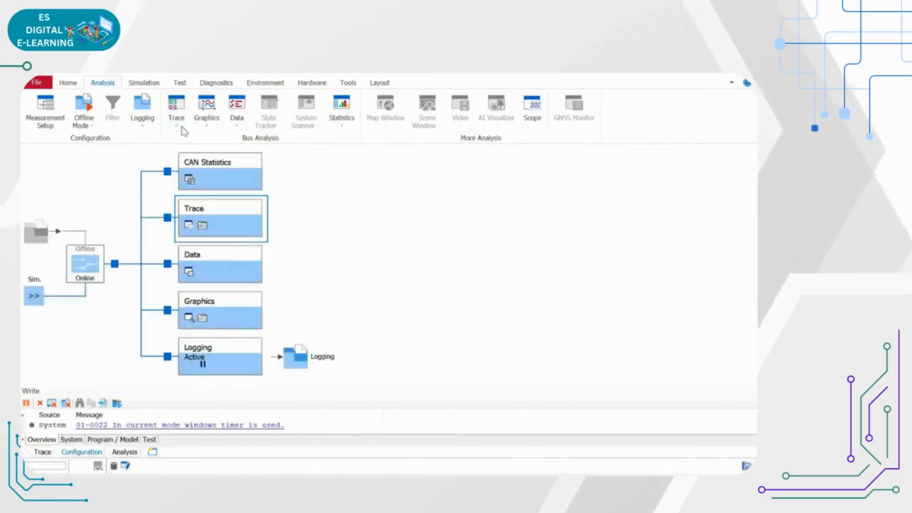
click(178, 114)
click(203, 161)
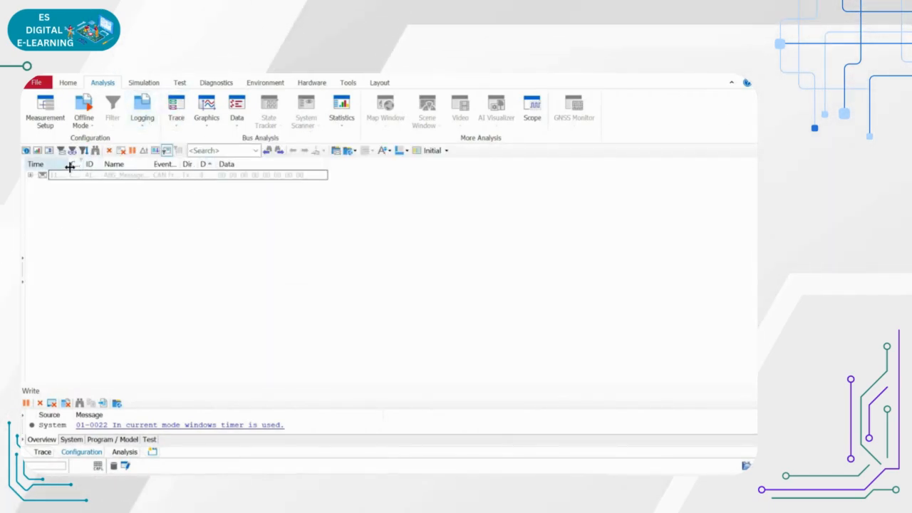
Widen the Trace columns so the full contents are readable, and select the ABS_Message_Status row.
drag(71, 167, 181, 163)
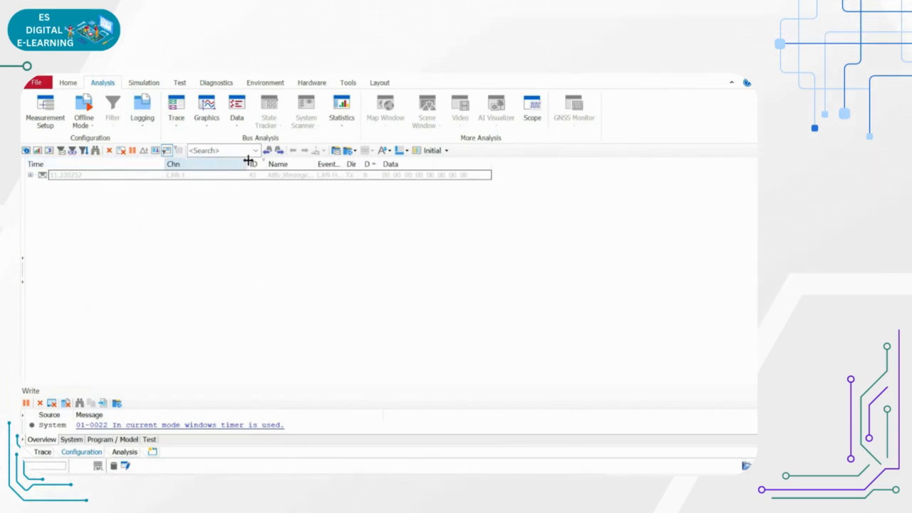
drag(270, 164, 503, 165)
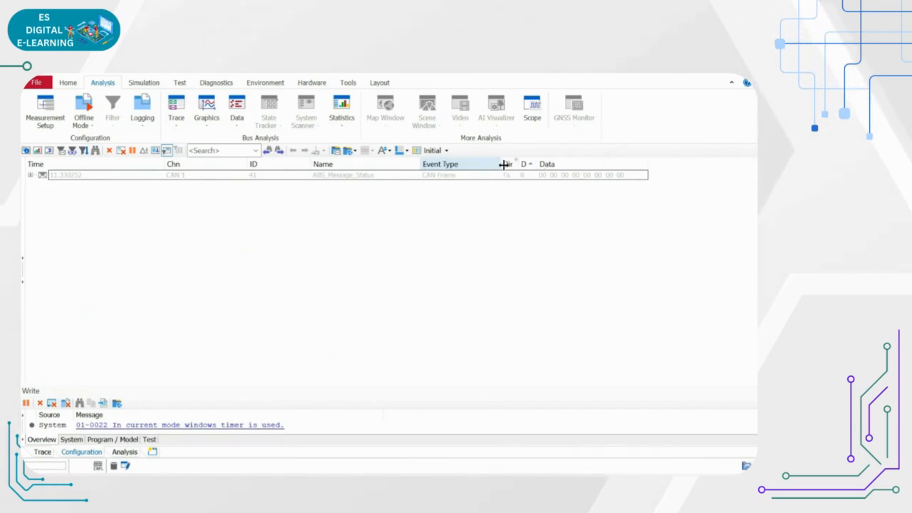
click(451, 175)
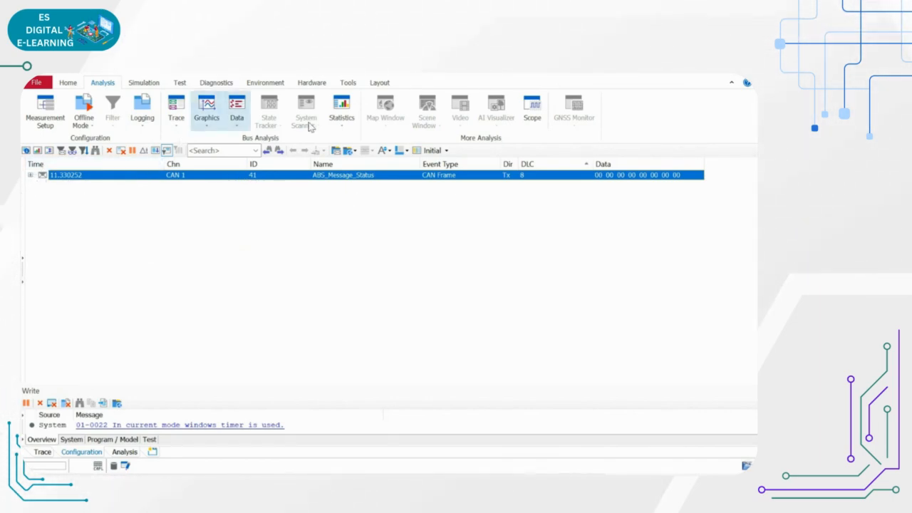
Open the CAN IG block from the simulation setup, un-maximize its window and place it beside the network diagram.
click(144, 83)
click(94, 113)
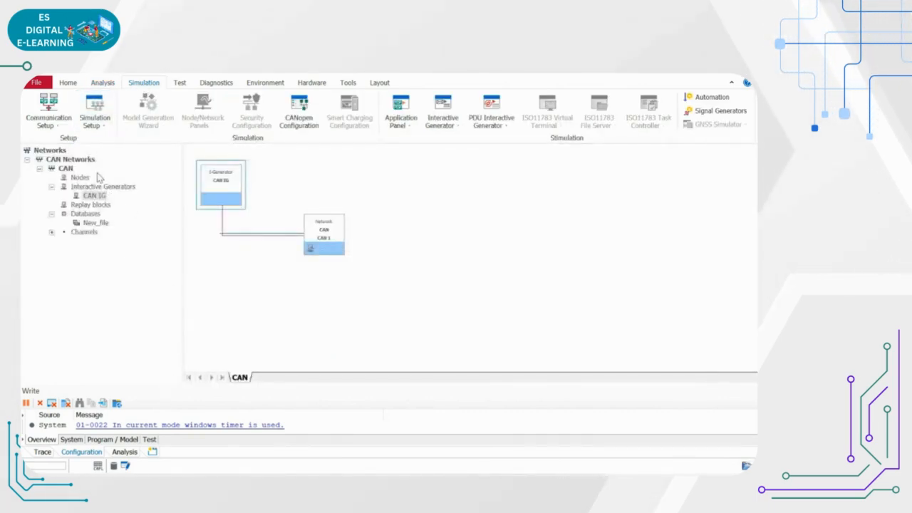
double_click(222, 192)
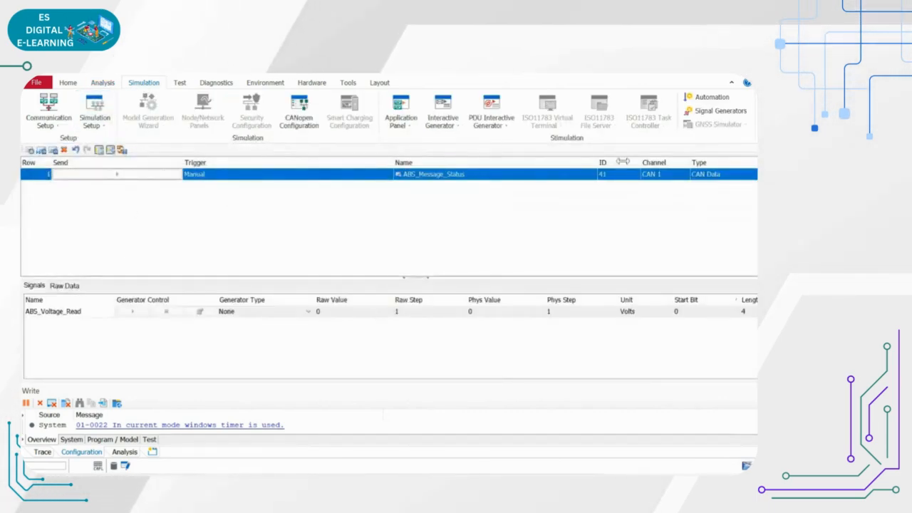
click(775, 82)
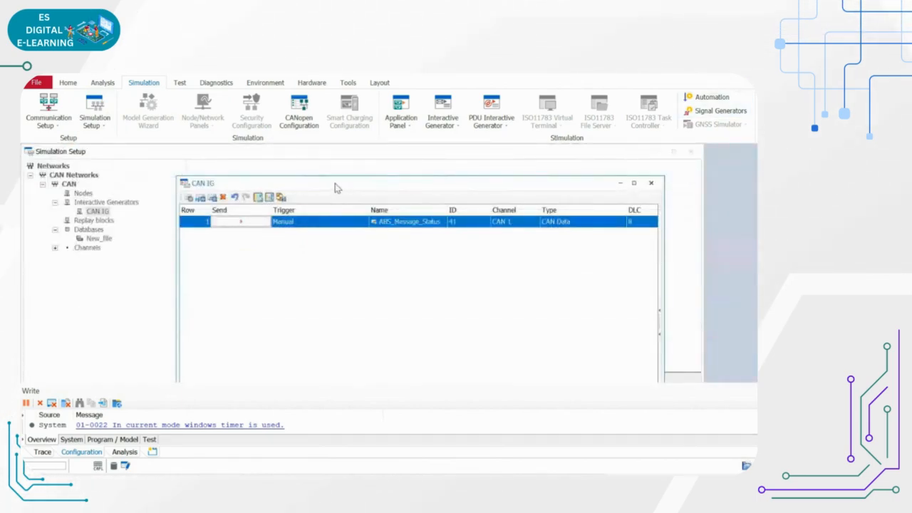
drag(337, 187, 546, 148)
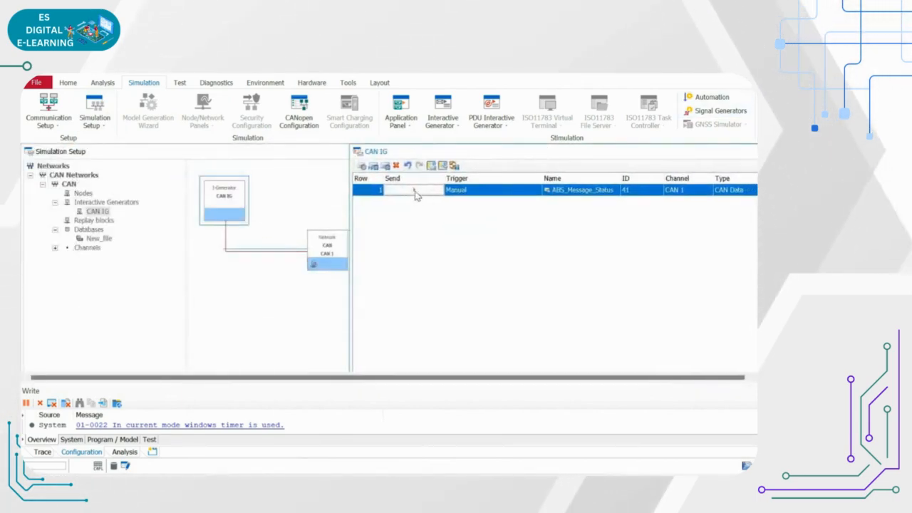
Open the Trace window and position and resize it to fill the space beside the CAN IG window.
click(106, 84)
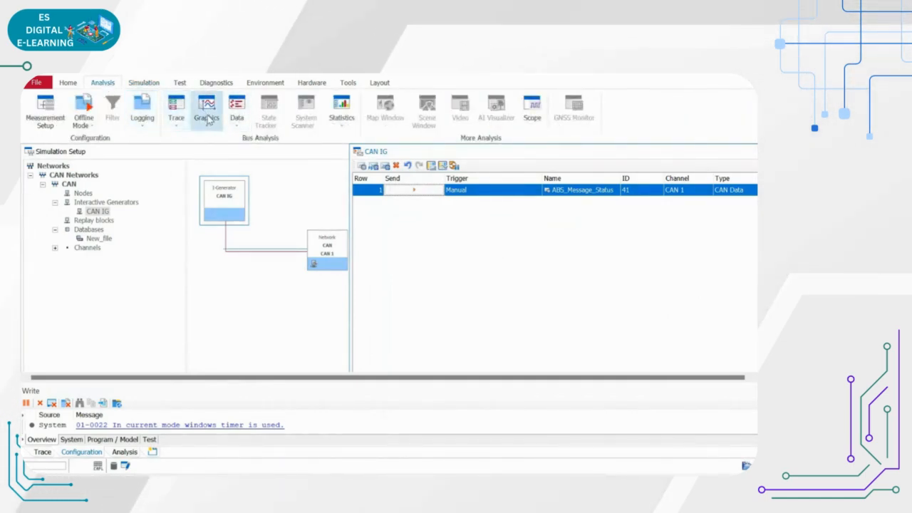
click(176, 118)
click(184, 161)
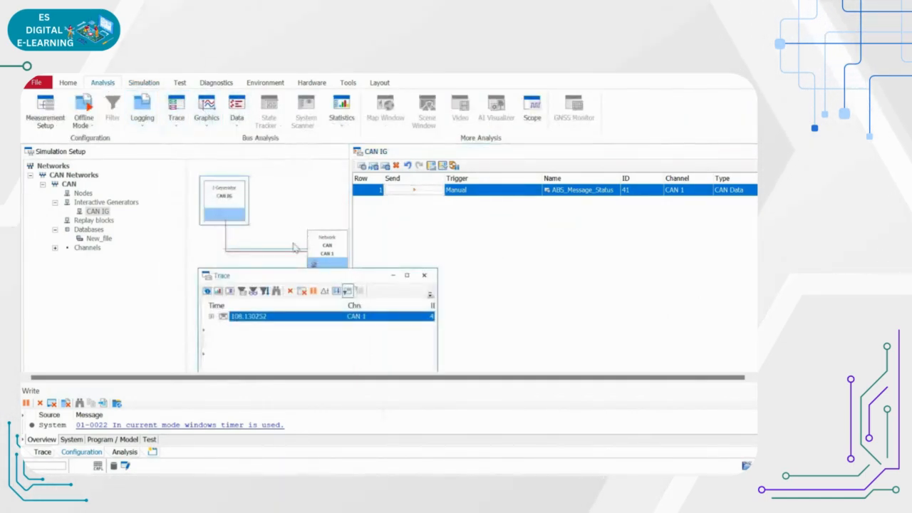
mouse_move(235, 271)
mouse_down()
mouse_move(68, 151)
mouse_move(129, 147)
mouse_up()
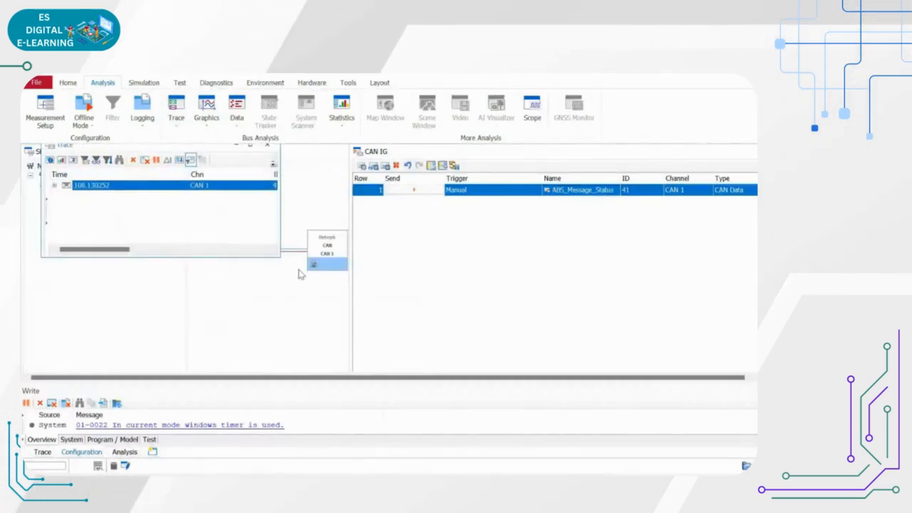
drag(281, 258, 342, 370)
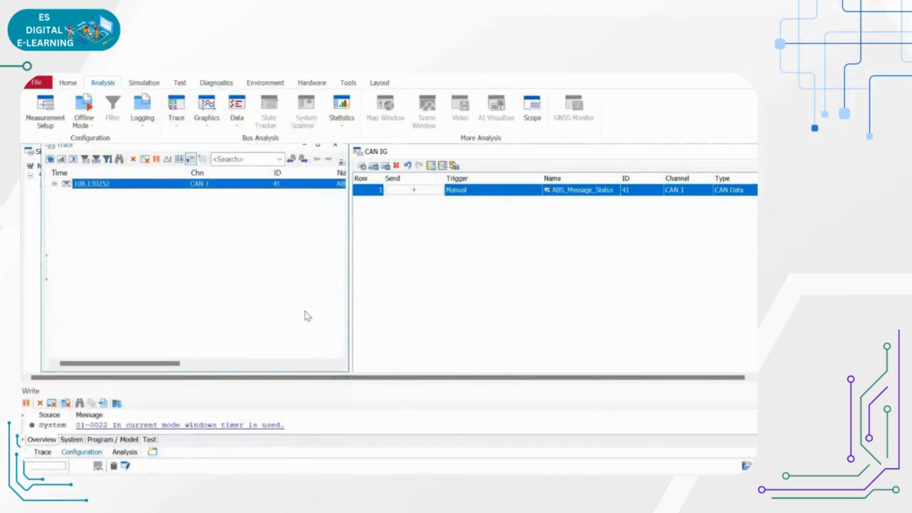
drag(46, 367, 24, 369)
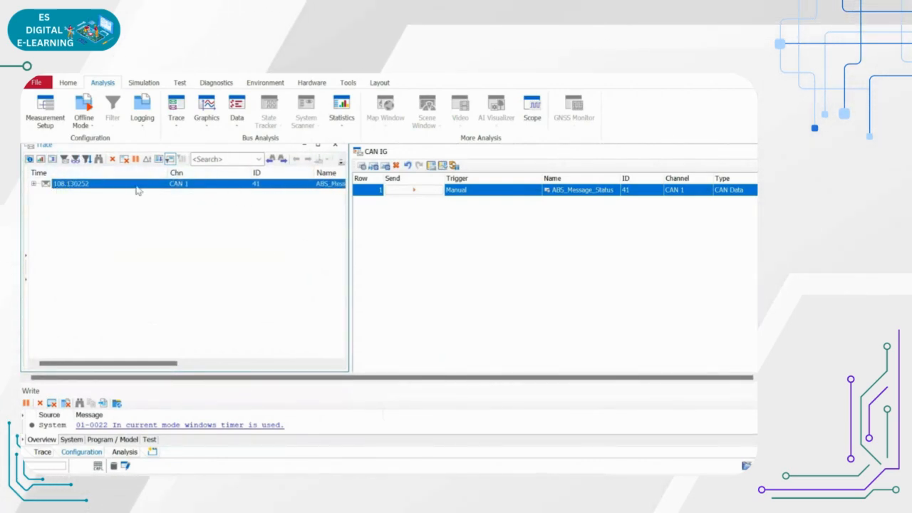
Expand the message in Trace to show its ABS_Voltage_Read signal, and manually send ABS_Message_Status twice.
click(34, 183)
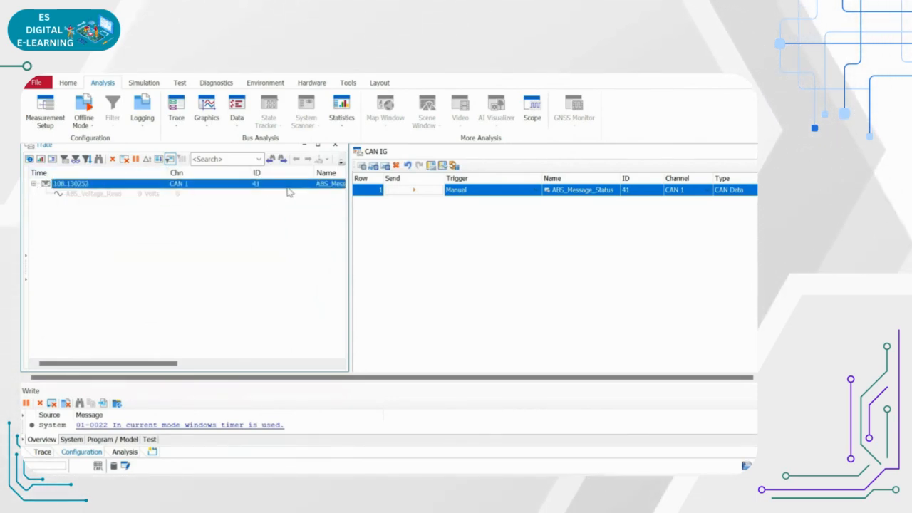
click(412, 190)
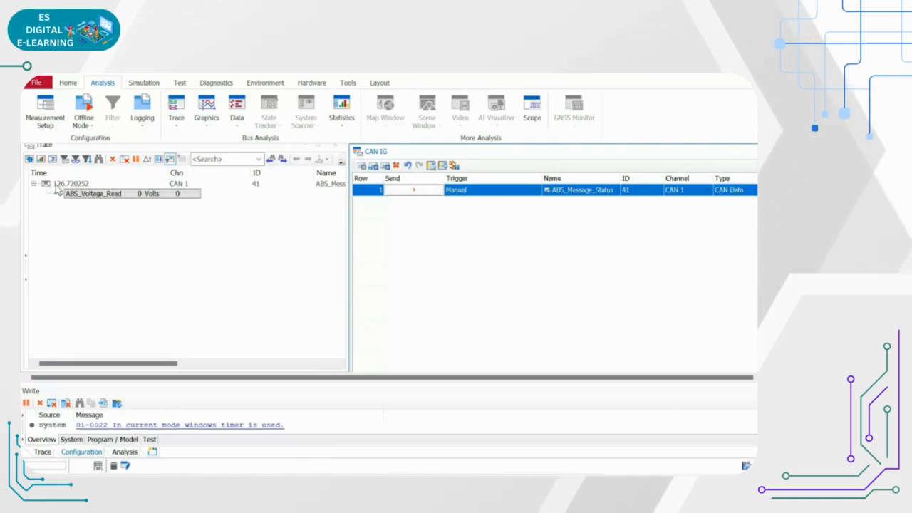
click(420, 195)
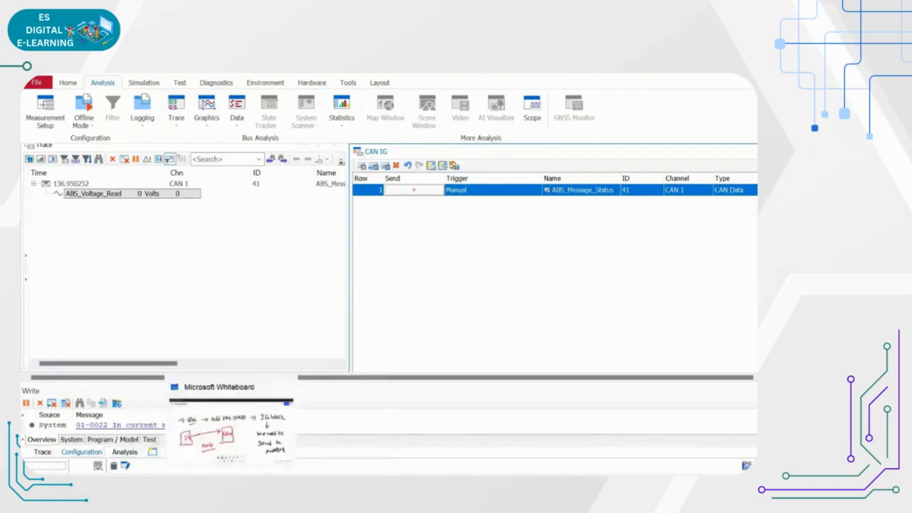
Switch to the whiteboard, handwrite and underline "one" in red beside Trace, and add a second underlined red note beneath it.
click(232, 483)
click(399, 363)
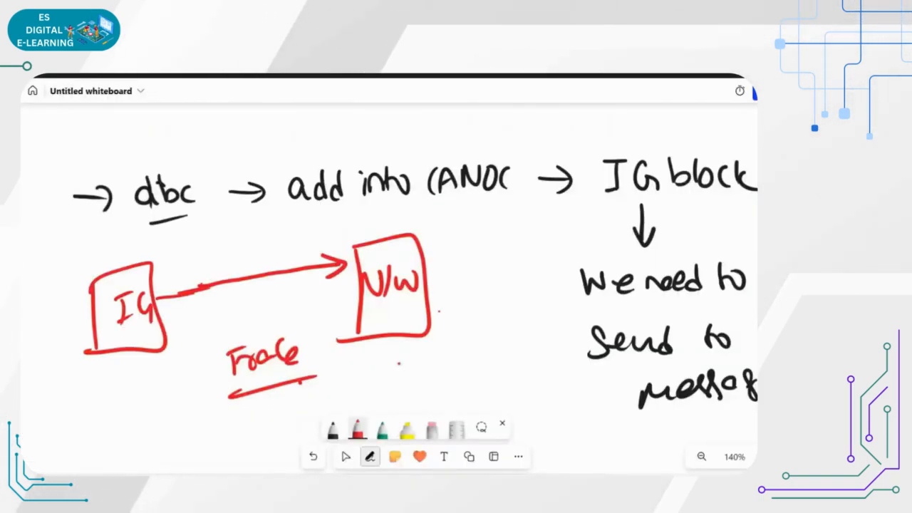
mouse_move(151, 376)
mouse_down()
mouse_move(151, 403)
mouse_move(203, 385)
mouse_up()
drag(168, 414, 207, 398)
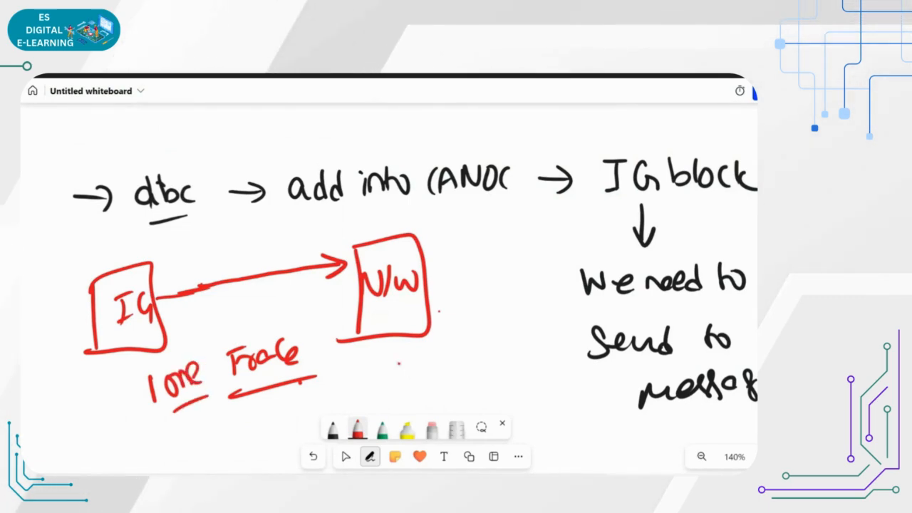
click(206, 417)
drag(256, 416, 396, 364)
drag(365, 361, 389, 380)
mouse_move(337, 401)
mouse_down()
mouse_move(414, 372)
mouse_move(409, 384)
mouse_up()
drag(283, 434, 382, 393)
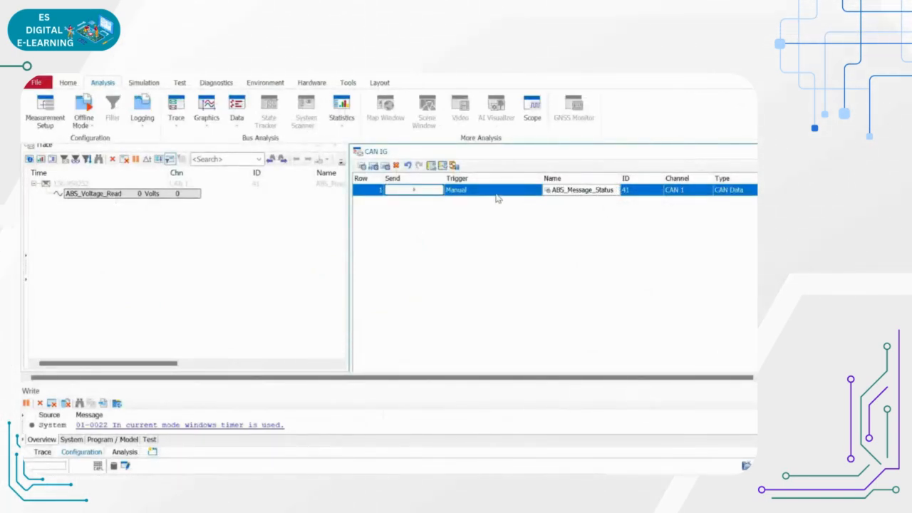
In CANoe, set the ABS_Message_Status trigger to Periodic with a 10 ms cycle time and start sending it.
click(533, 191)
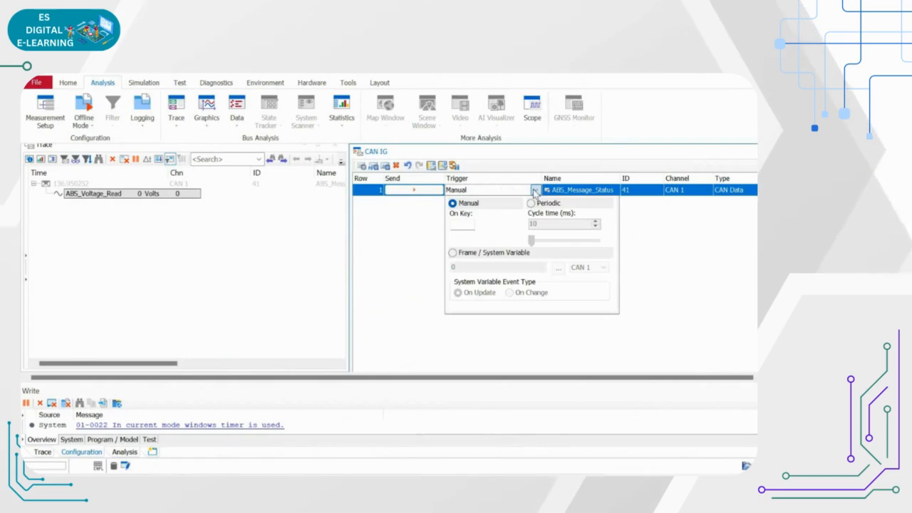
click(531, 204)
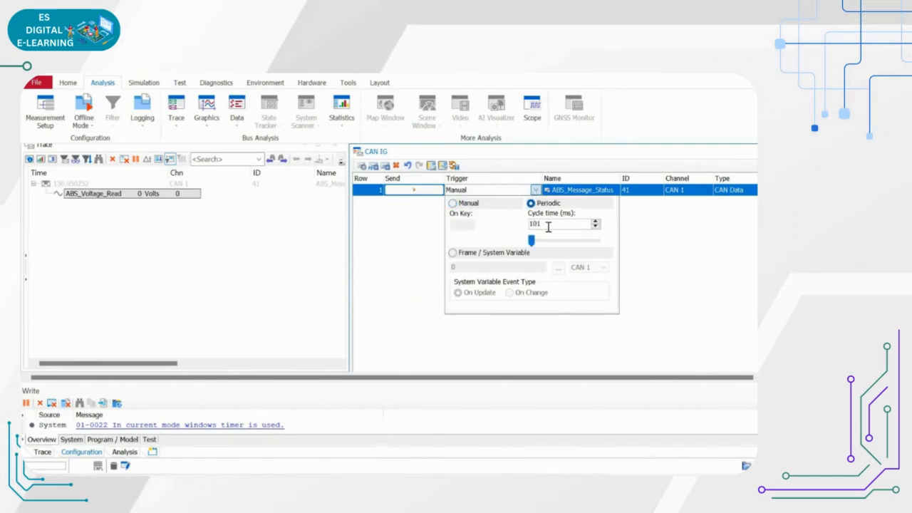
key(BackSpace)
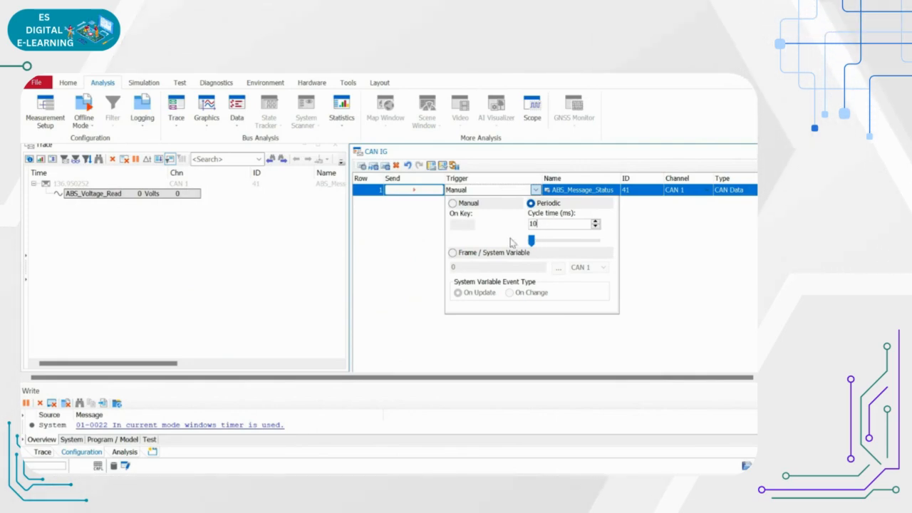
click(421, 253)
click(416, 190)
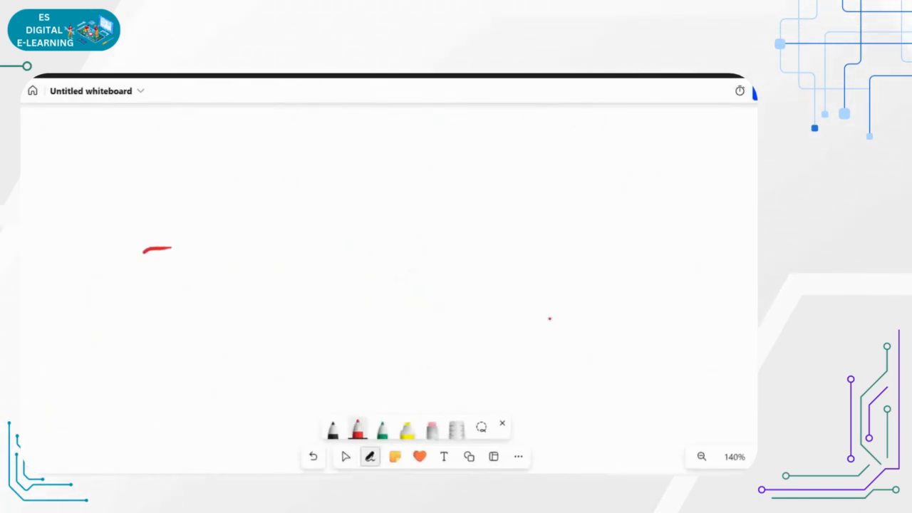
On a blank whiteboard area, draw in red a box labelled IG connected by a line to a box labelled NW.
mouse_move(139, 240)
mouse_down()
mouse_move(119, 327)
mouse_move(222, 253)
mouse_move(111, 331)
mouse_up()
drag(223, 269, 303, 251)
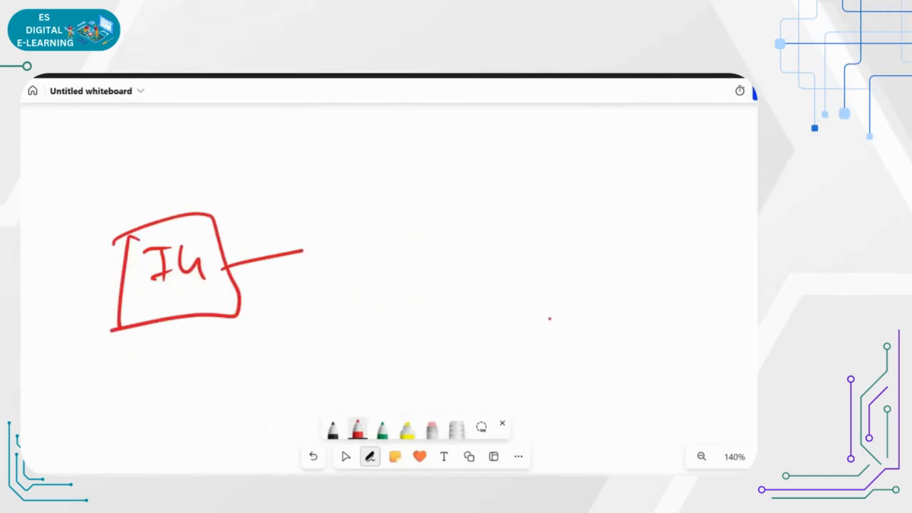
drag(427, 307, 430, 331)
mouse_move(410, 182)
mouse_down()
mouse_move(435, 178)
mouse_move(491, 319)
mouse_move(422, 328)
mouse_up()
drag(449, 226, 449, 266)
drag(444, 237, 476, 221)
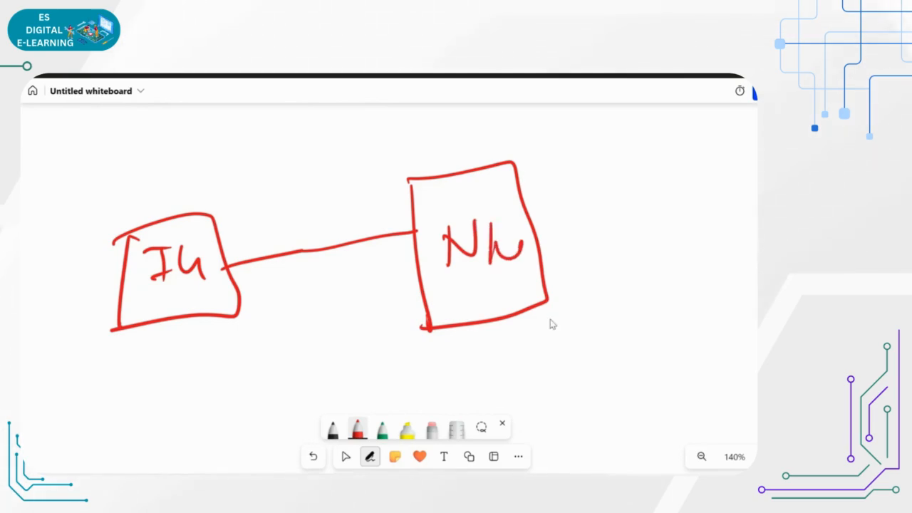
Draw a third red box labelled ECU and connect it to the NW box with a line.
mouse_move(672, 185)
mouse_down()
mouse_move(688, 304)
mouse_move(757, 160)
mouse_up()
drag(693, 288, 757, 295)
mouse_move(714, 203)
mouse_down()
mouse_move(720, 229)
mouse_move(719, 222)
mouse_up()
mouse_move(734, 205)
mouse_down()
mouse_move(723, 248)
mouse_move(757, 241)
mouse_up()
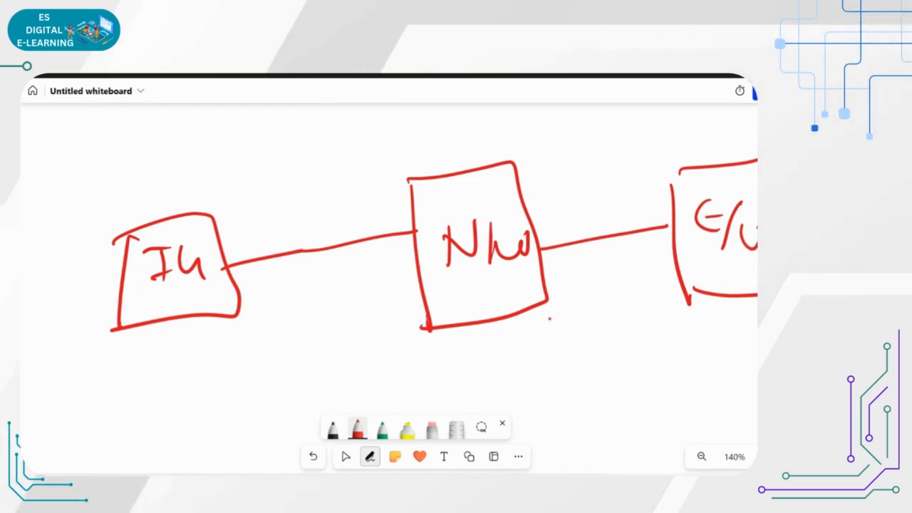
Draw a line down from the ECU box and handwrite the underlined note "Controller" in red beneath it.
drag(703, 282, 703, 341)
drag(663, 369, 657, 397)
drag(666, 376, 708, 381)
drag(706, 359, 717, 385)
drag(719, 377, 737, 377)
drag(742, 342, 744, 378)
drag(688, 411, 757, 401)
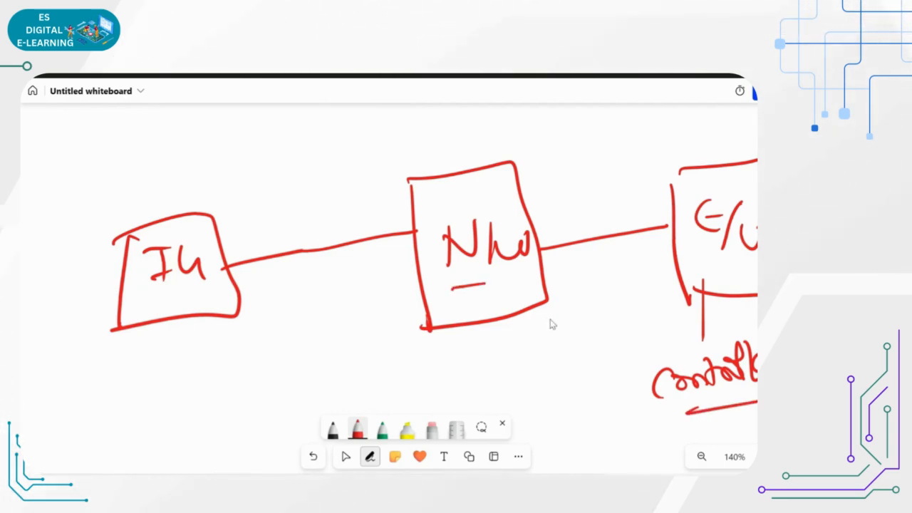
Add red arrowheads along the line from NW to ECU, underline that link, and choose the green pen.
drag(630, 222, 630, 243)
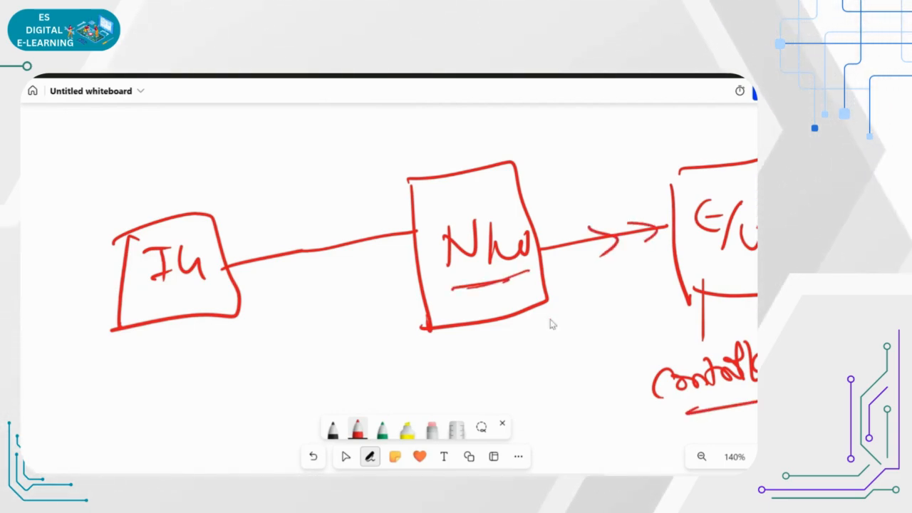
mouse_move(568, 231)
mouse_down()
mouse_move(574, 258)
mouse_move(638, 271)
mouse_move(569, 286)
mouse_up()
click(383, 430)
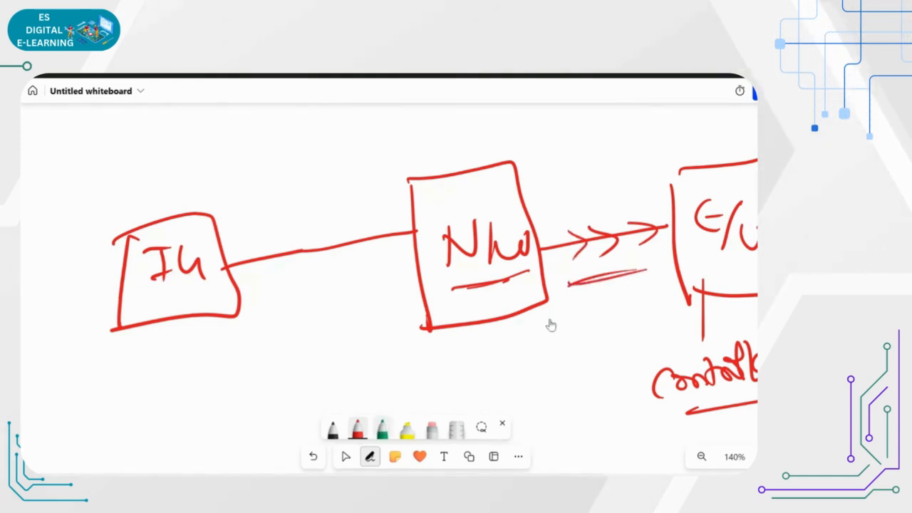
Add green strokes along the link between NW and ECU, and handwrite the underlined green note "Trace" below the IG–NW line.
drag(626, 265, 639, 263)
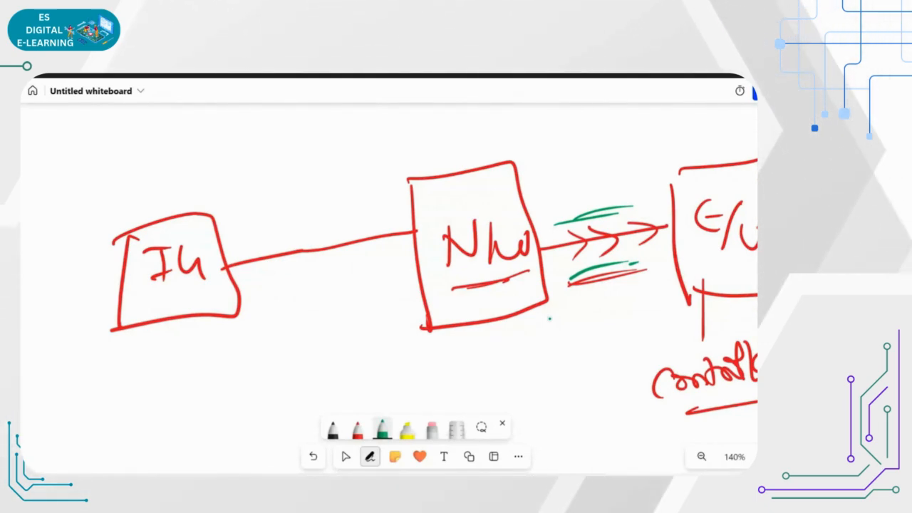
drag(267, 342, 290, 339)
drag(285, 340, 285, 364)
mouse_move(291, 347)
mouse_down()
mouse_move(338, 343)
mouse_move(362, 359)
mouse_up()
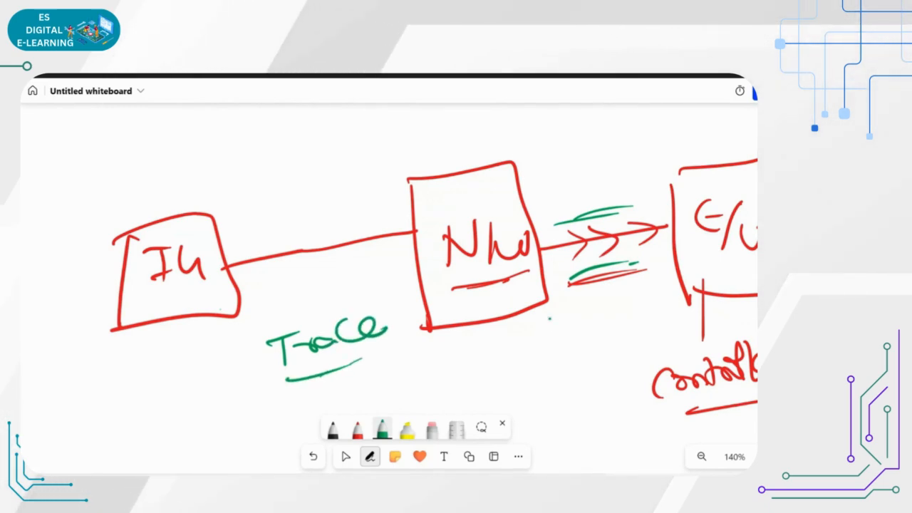
mouse_move(462, 359)
mouse_down()
mouse_move(477, 370)
mouse_move(579, 341)
mouse_move(575, 355)
mouse_up()
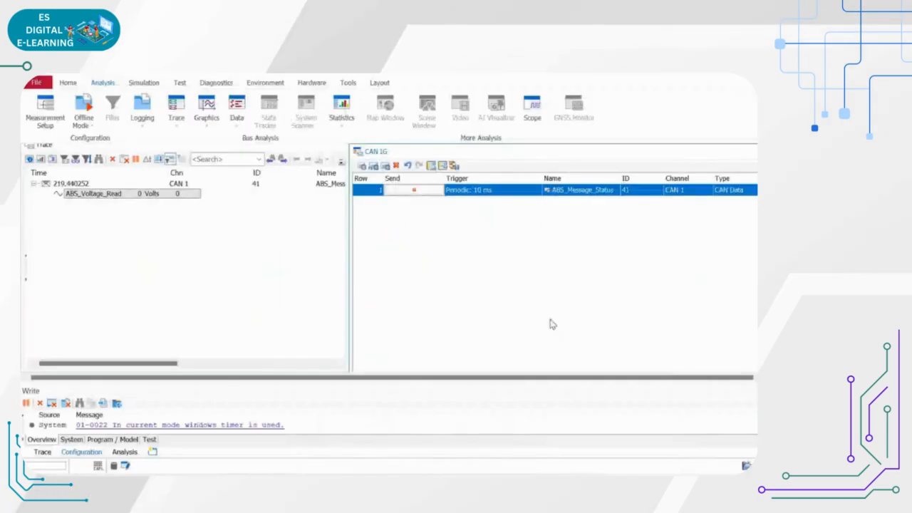
Switch to CANoe, maximize the Trace window and select the ABS_Message_Status frame.
click(196, 246)
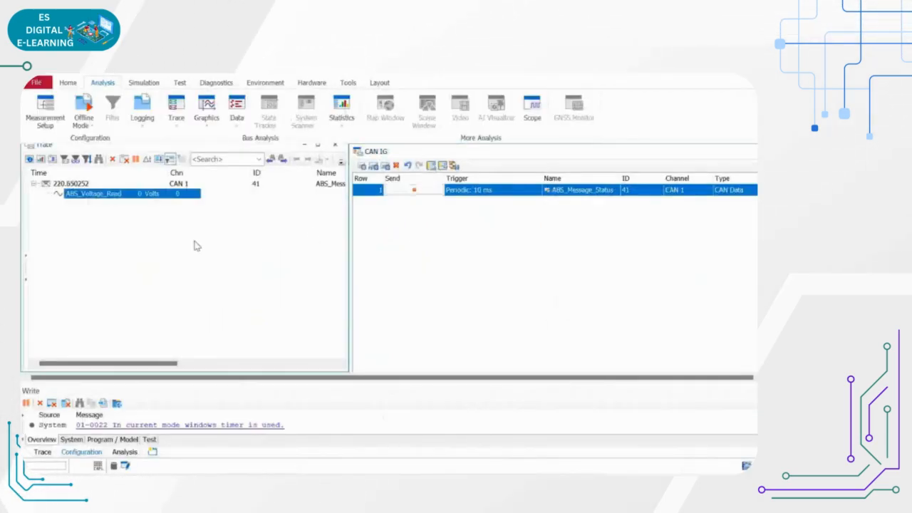
click(318, 146)
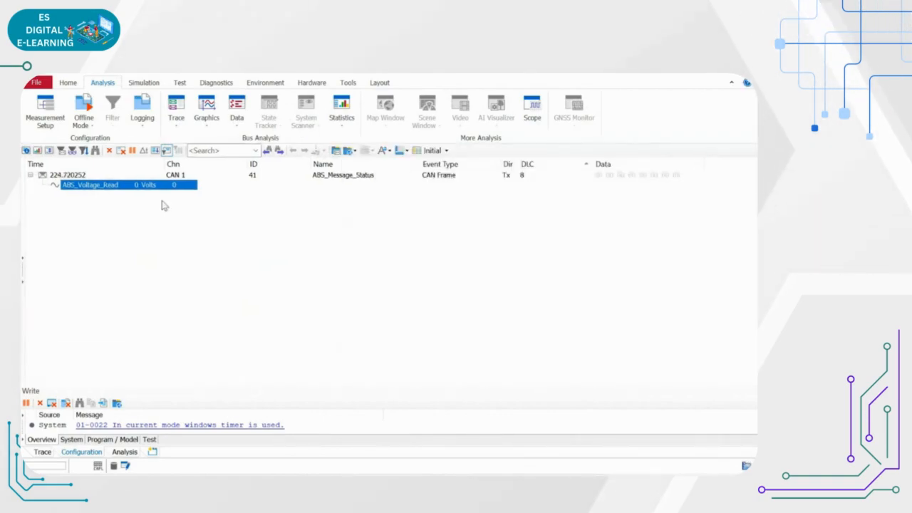
click(168, 176)
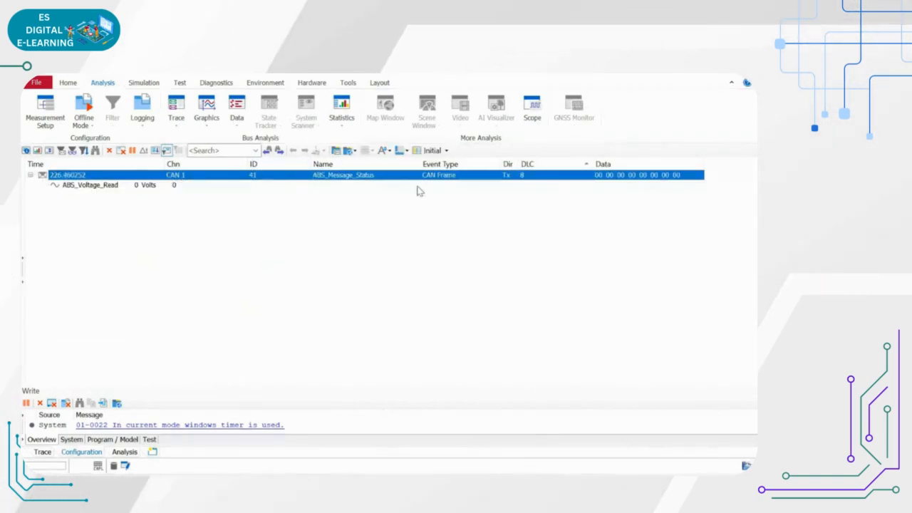
Switch to the CAN_Message_Testcases workbook in Excel and review the signal name and description entries on the CAN_Message_DBC sheet.
click(259, 483)
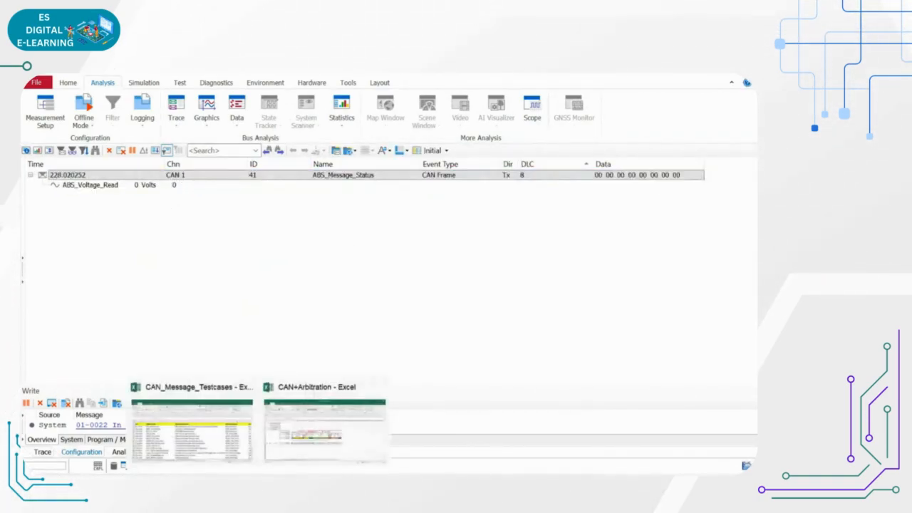
click(243, 447)
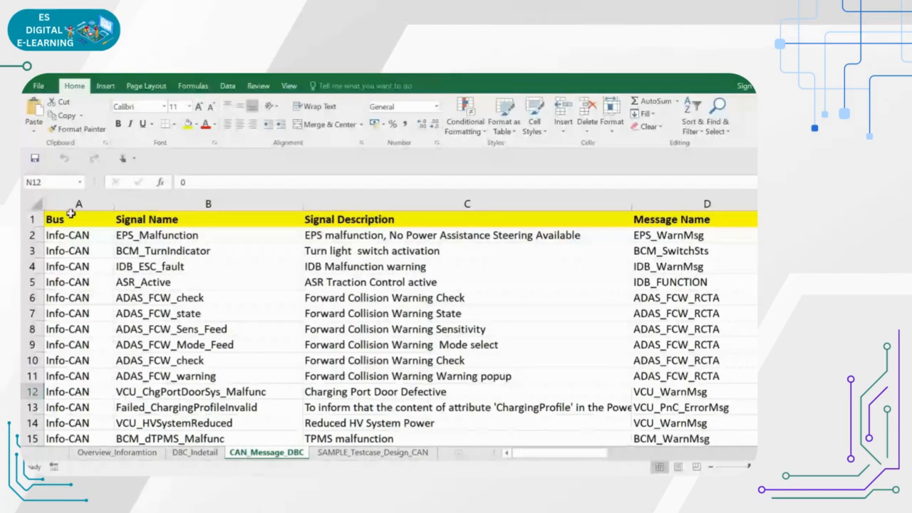
click(160, 234)
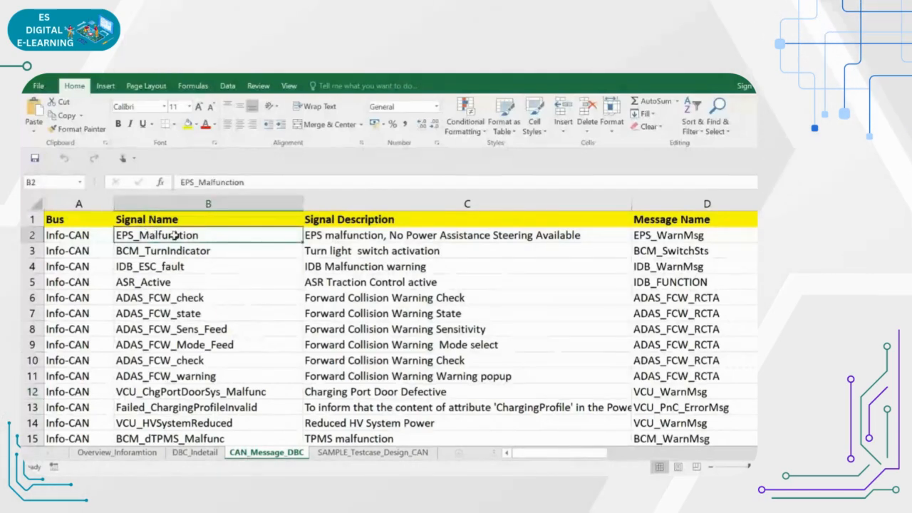
click(188, 204)
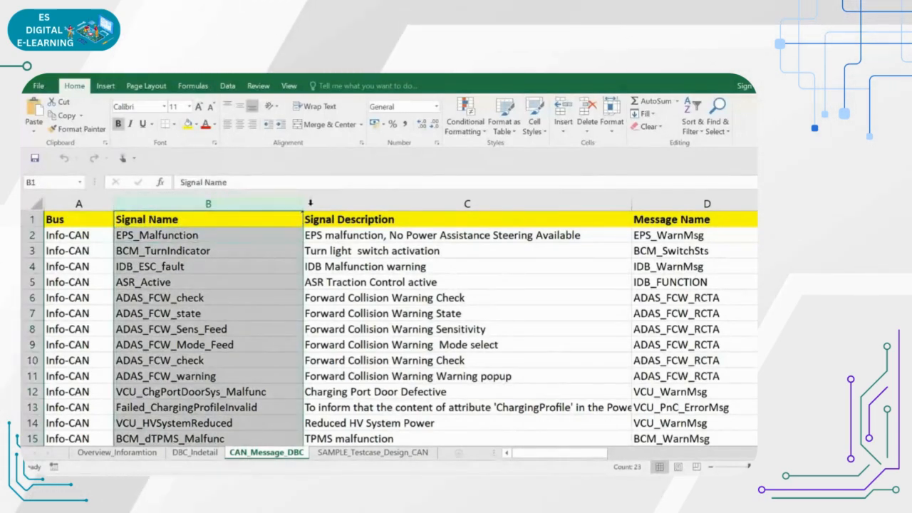
click(214, 238)
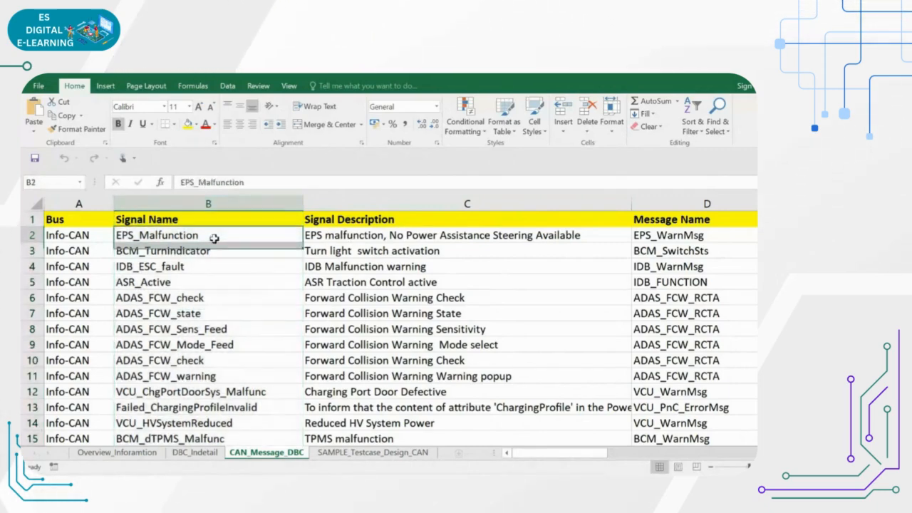
click(416, 237)
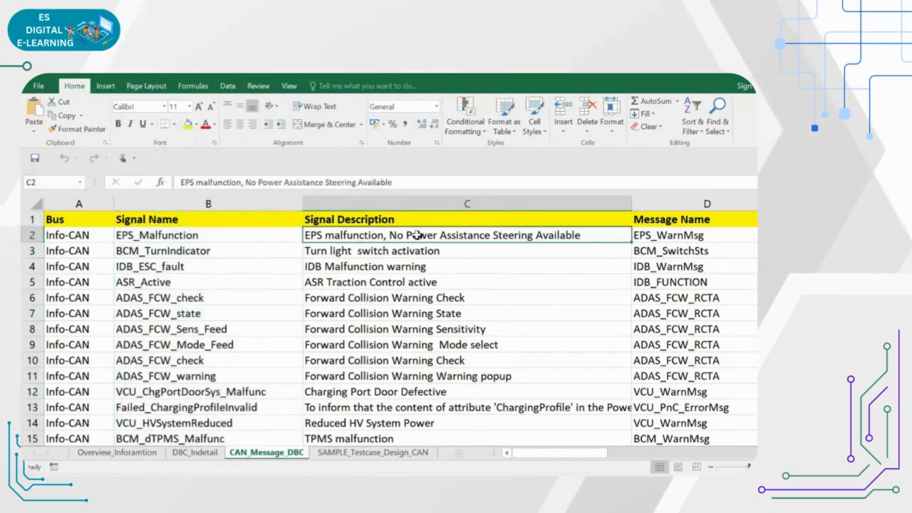
Examine the EPS_Malfunction row's message name, message ID, signal length, start bit, byte order, sign and factor.
key(Right)
key(Right)
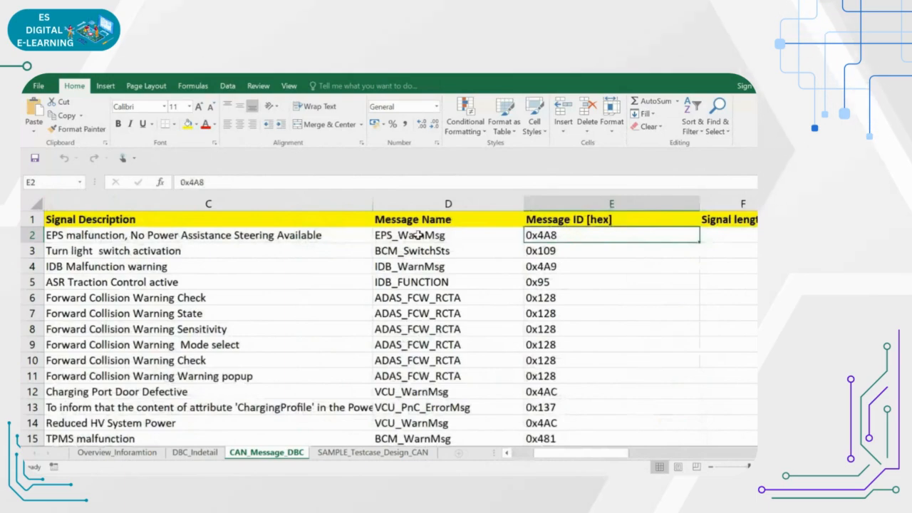
key(Left)
key(Right)
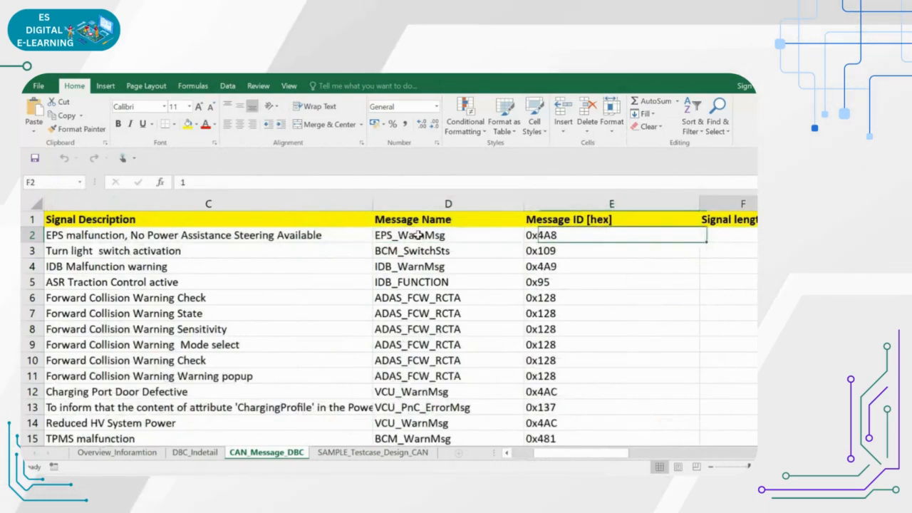
key(Right)
key(Right)
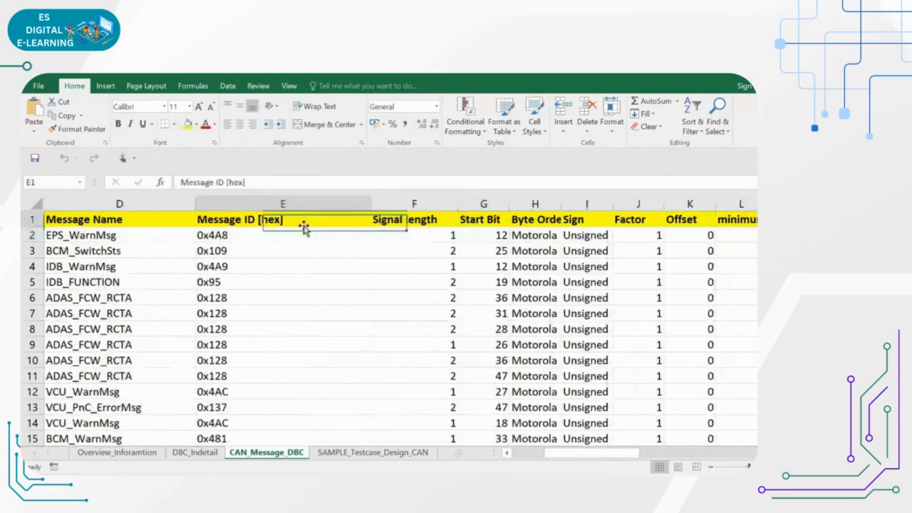
key(Right)
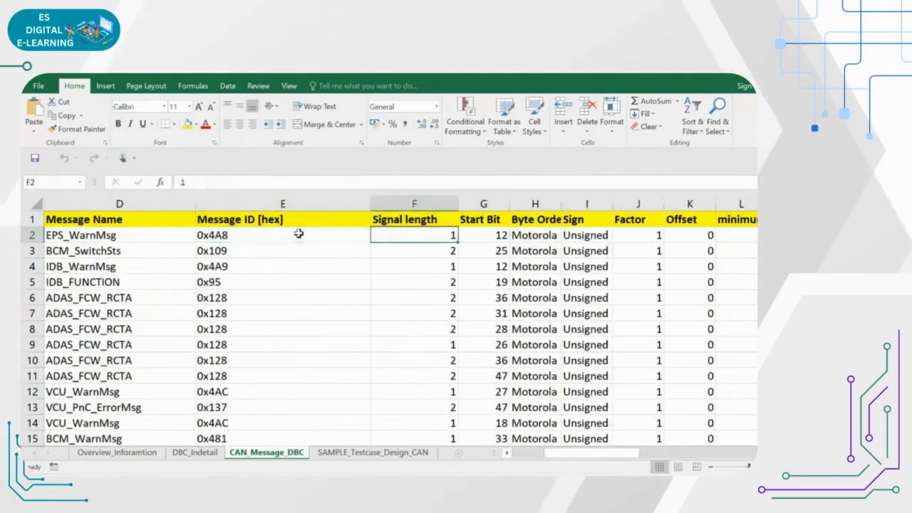
key(Right)
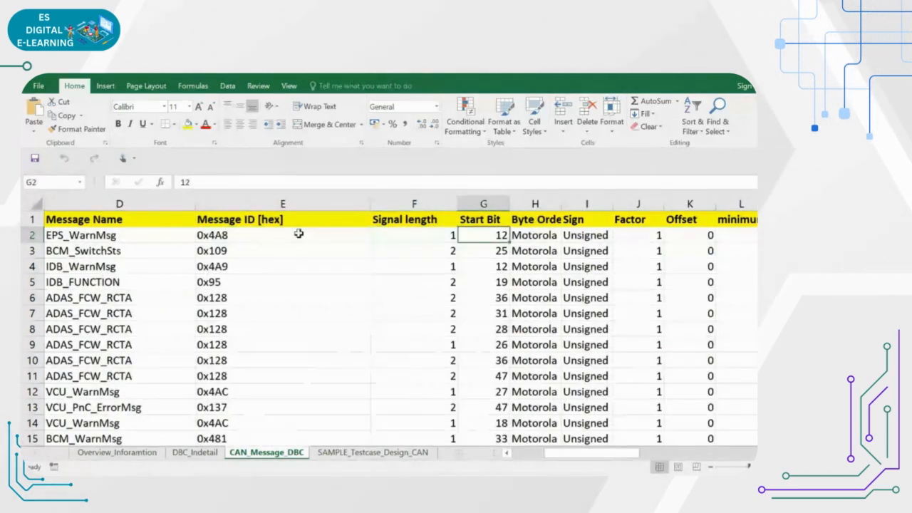
key(Right)
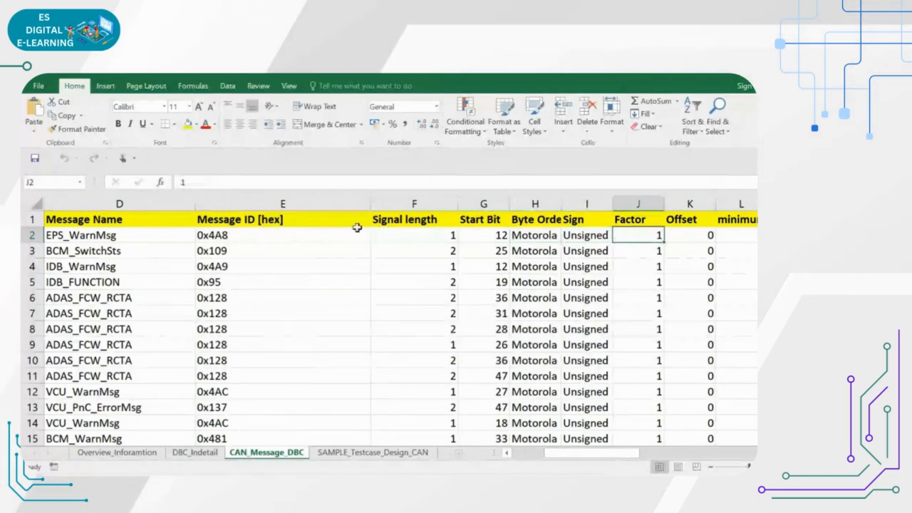
click(308, 483)
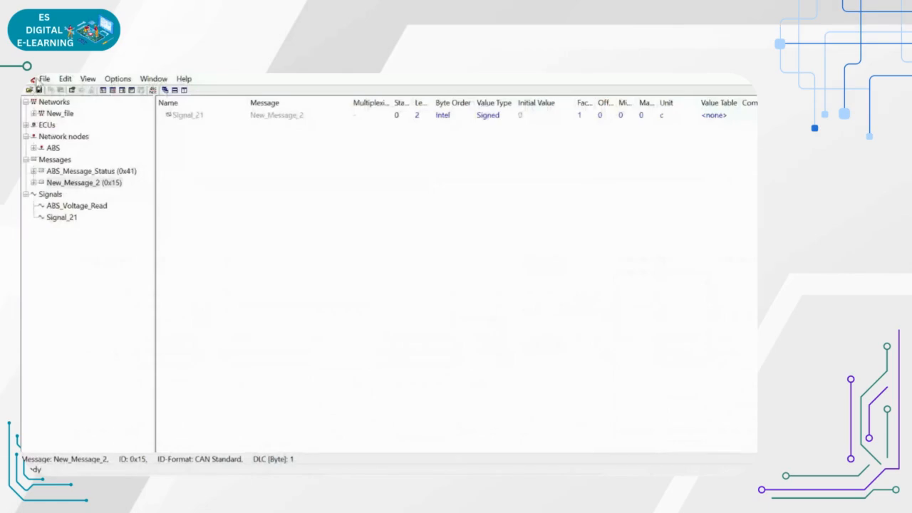
click(44, 79)
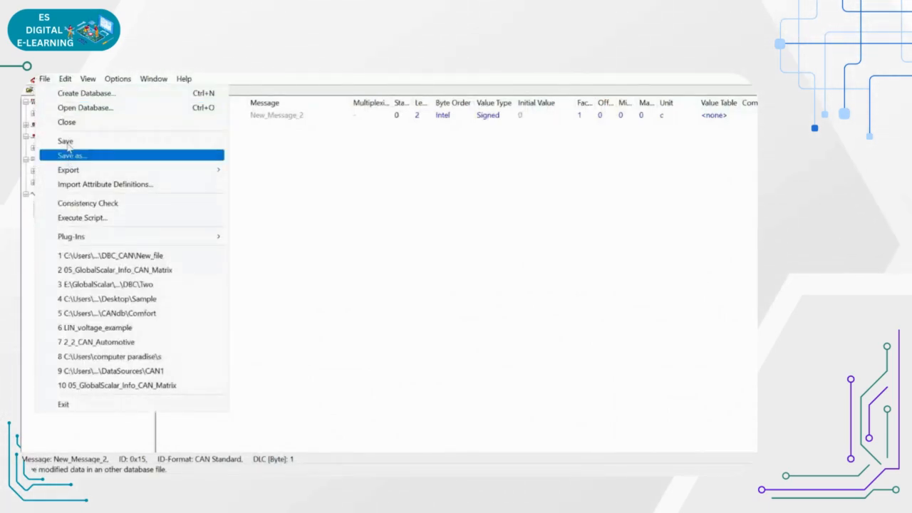
click(84, 92)
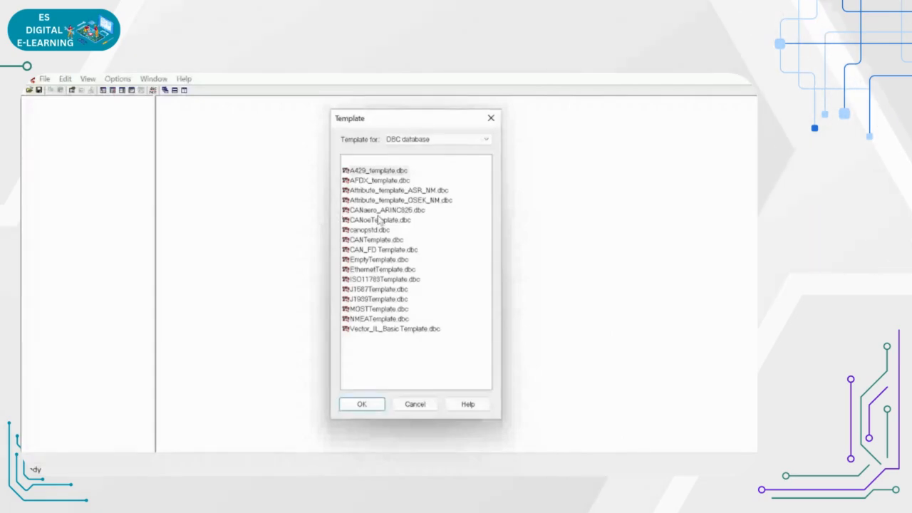
click(375, 240)
click(361, 404)
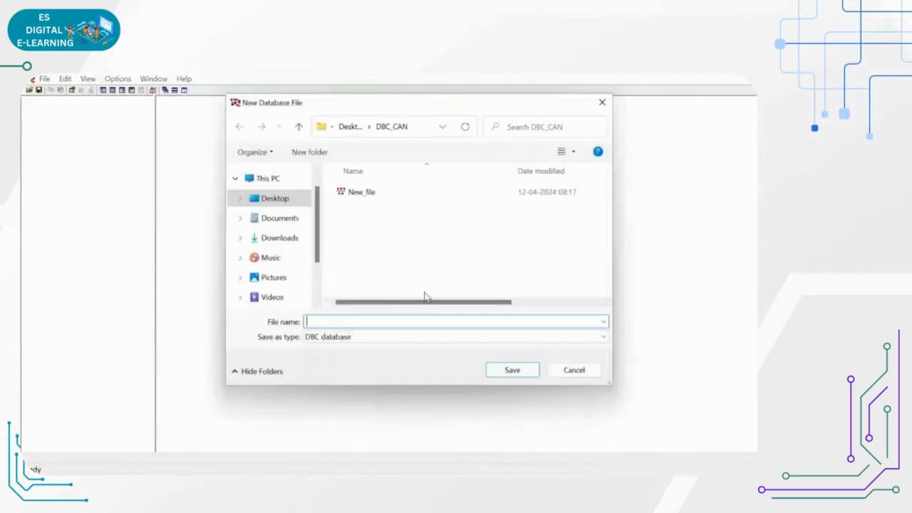
click(602, 102)
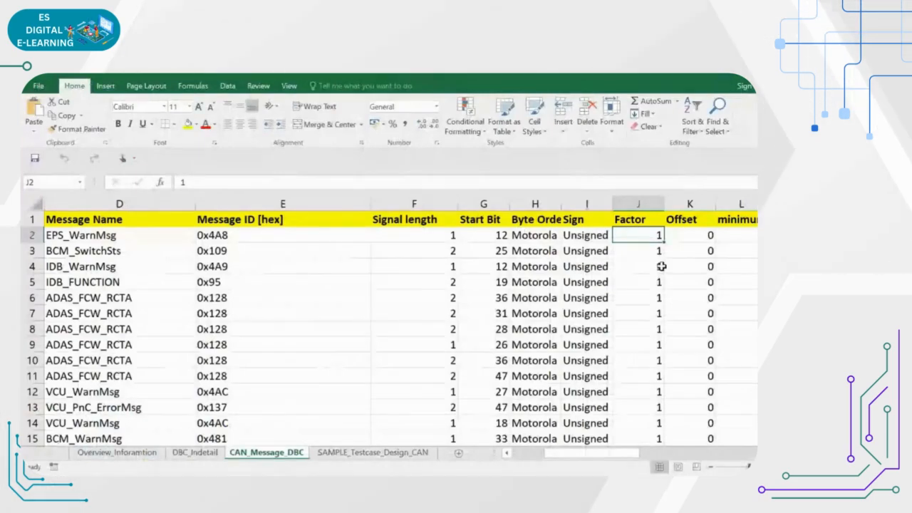
Examine the EPS_Malfunction row's remaining Excel attributes, from offset, limits and unit through cycle time, send modes and value matrix.
key(Right)
key(Right)
key(Right)
key(Right)
key(Right)
key(Right)
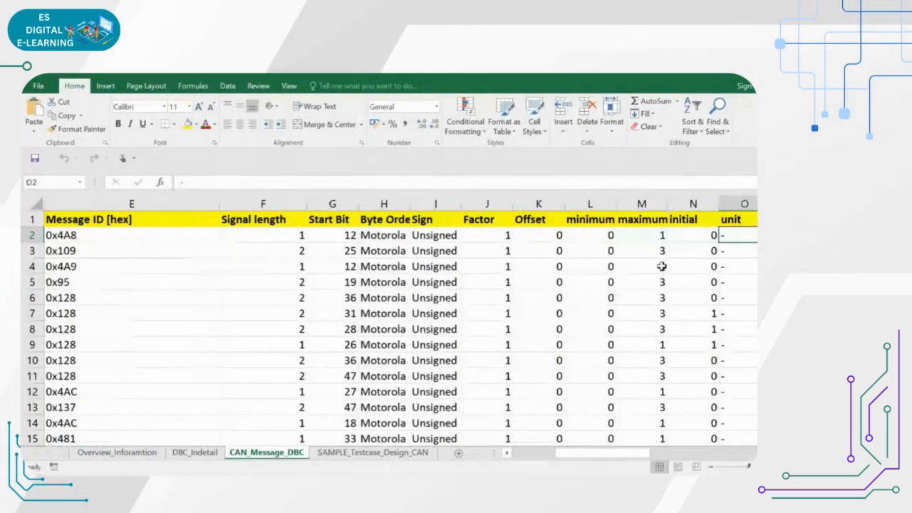
key(Right)
key(Right)
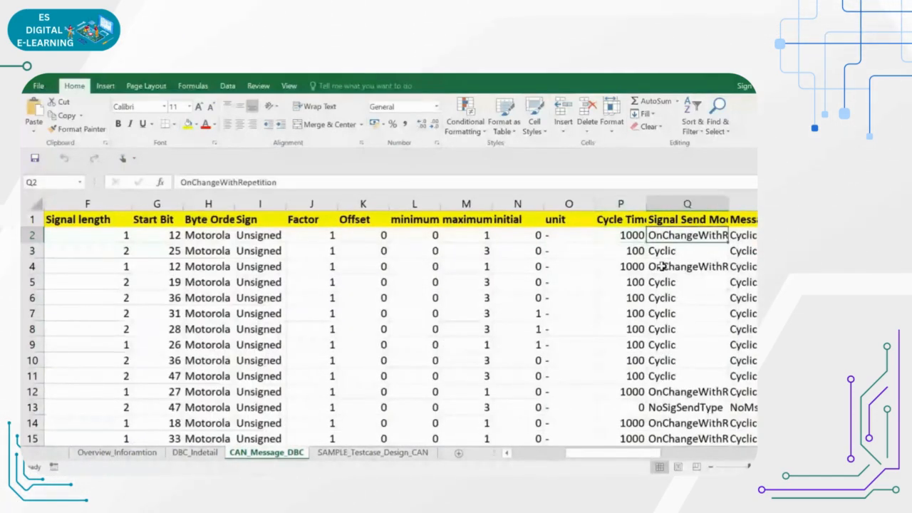
key(Right)
key(Right)
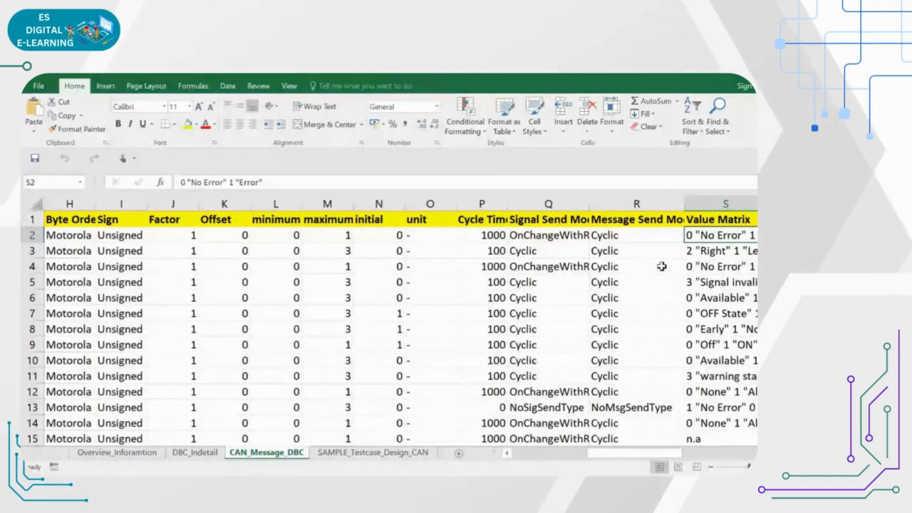
key(Left)
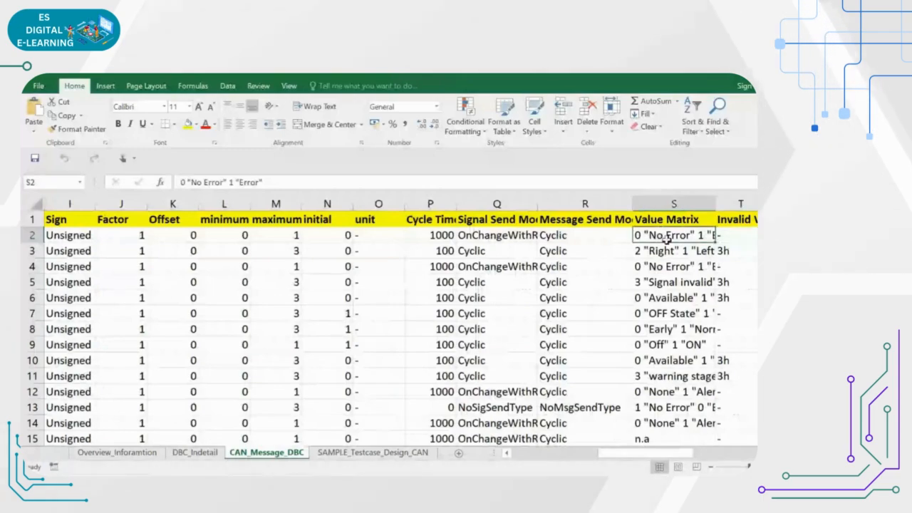
Widen the Value Matrix column so its longer entries are readable, and review the columns after it.
double_click(716, 204)
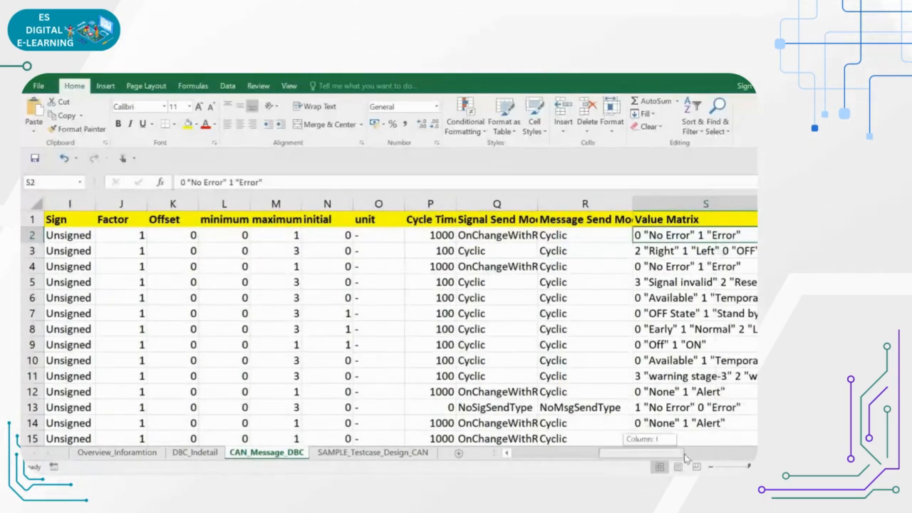
drag(686, 456, 699, 454)
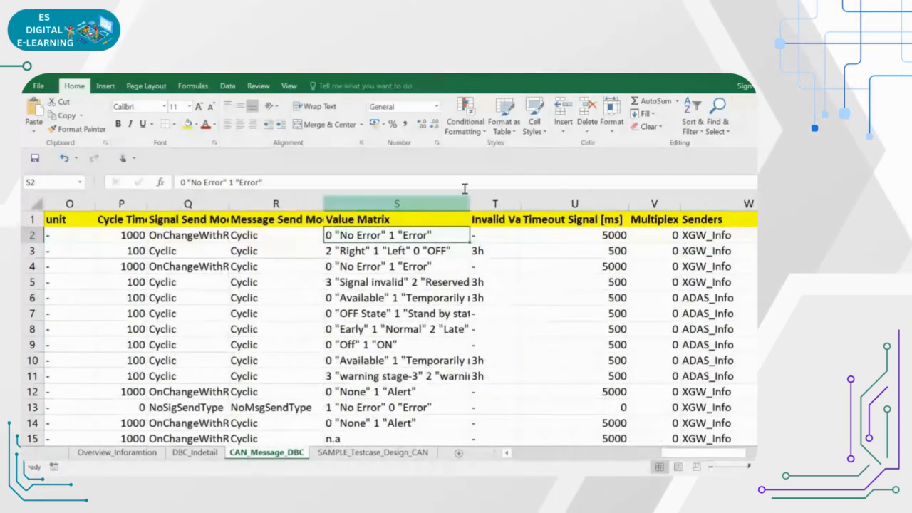
drag(471, 204, 538, 203)
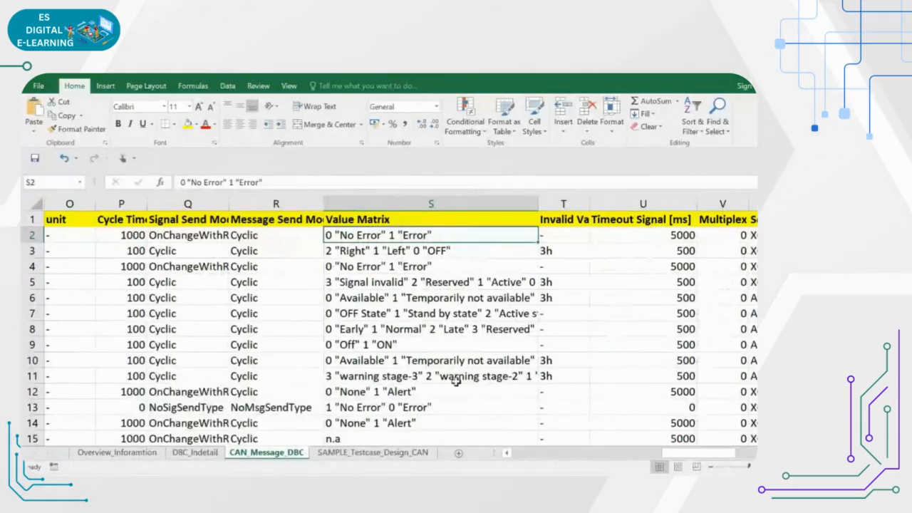
scroll(673, 460, right, 3)
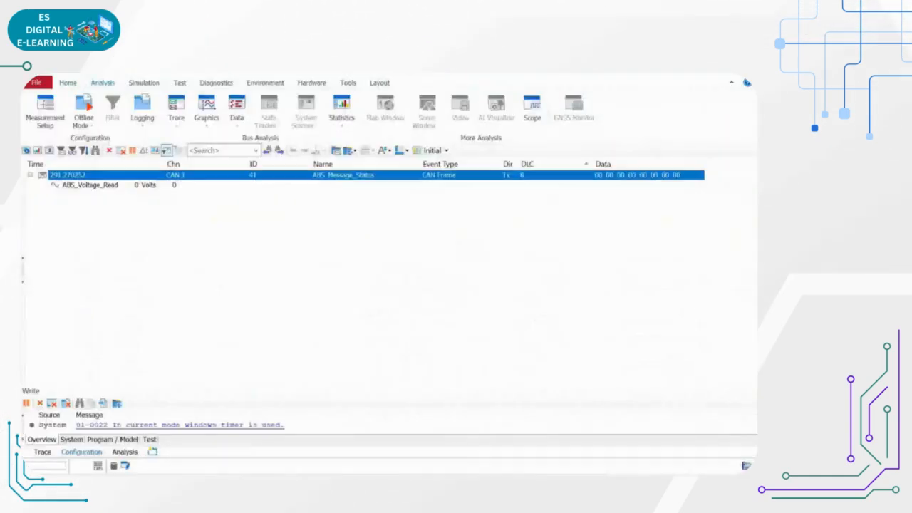
Examine the ABS_Message_Status frame in the Trace window, covering its ABS_Voltage_Read signal, data bytes and DLC.
click(121, 186)
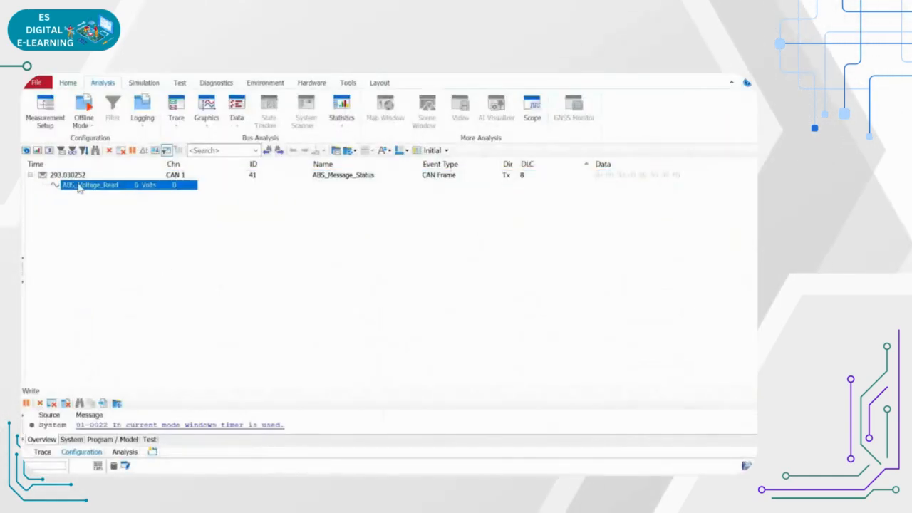
click(285, 177)
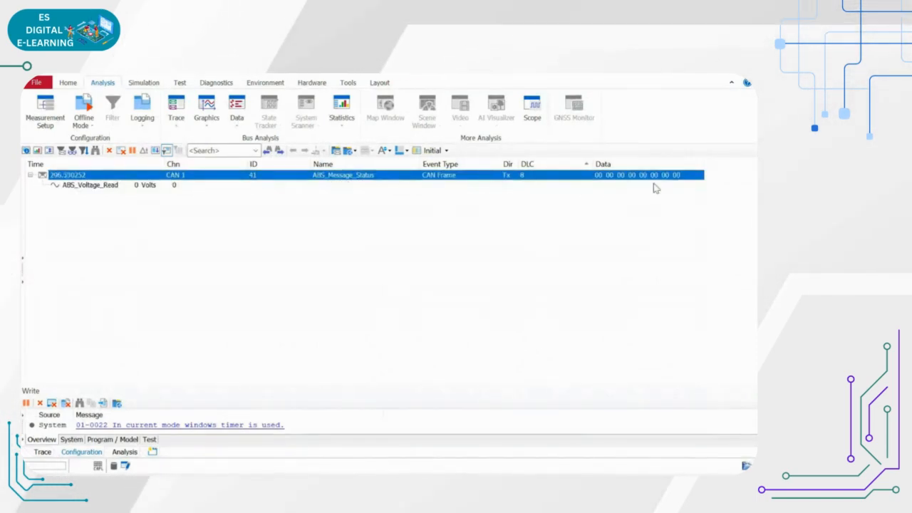
click(530, 184)
click(525, 177)
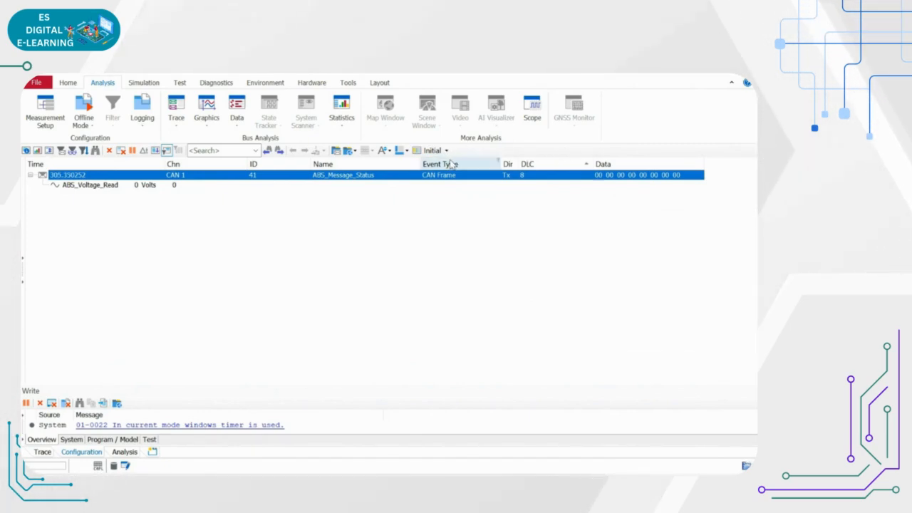
click(355, 151)
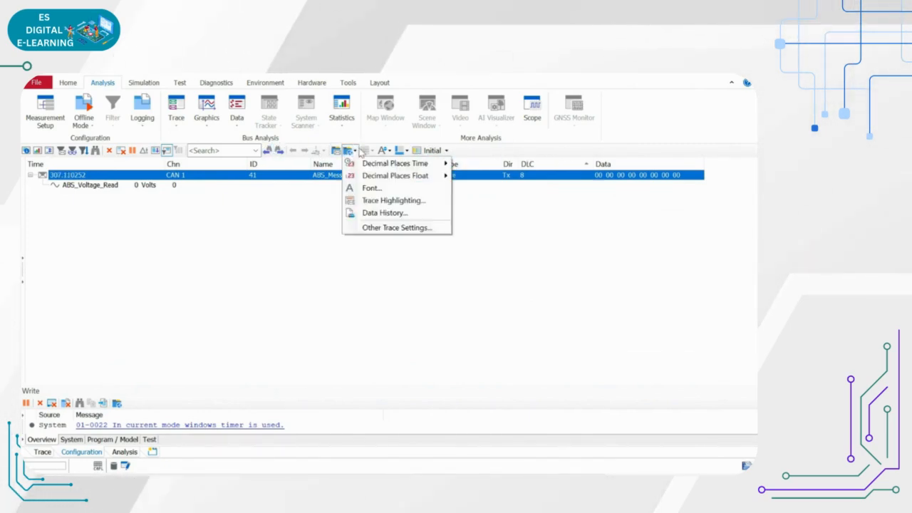
click(397, 150)
click(385, 150)
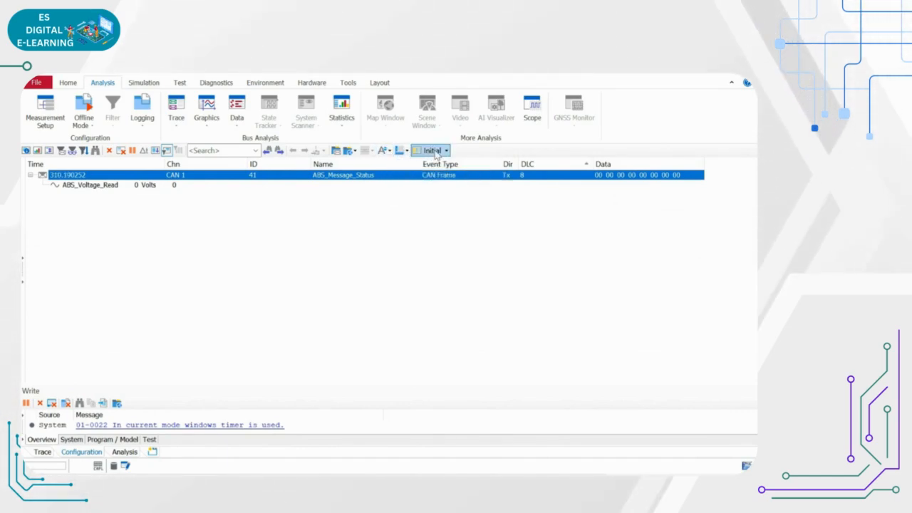
click(407, 151)
click(493, 147)
right_click(494, 148)
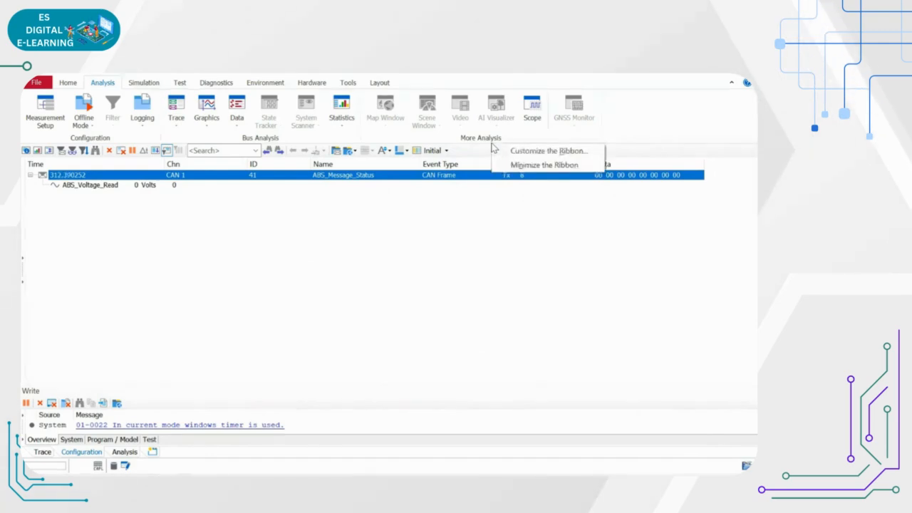
click(527, 151)
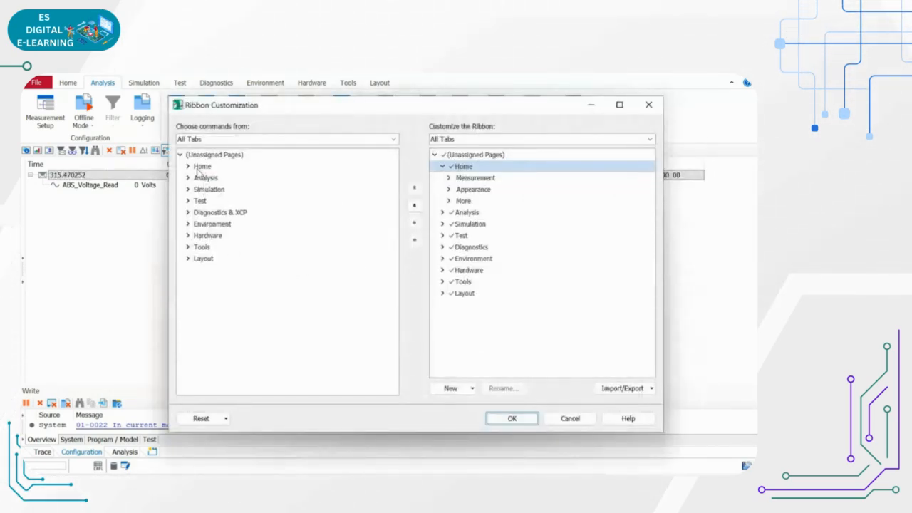
click(188, 224)
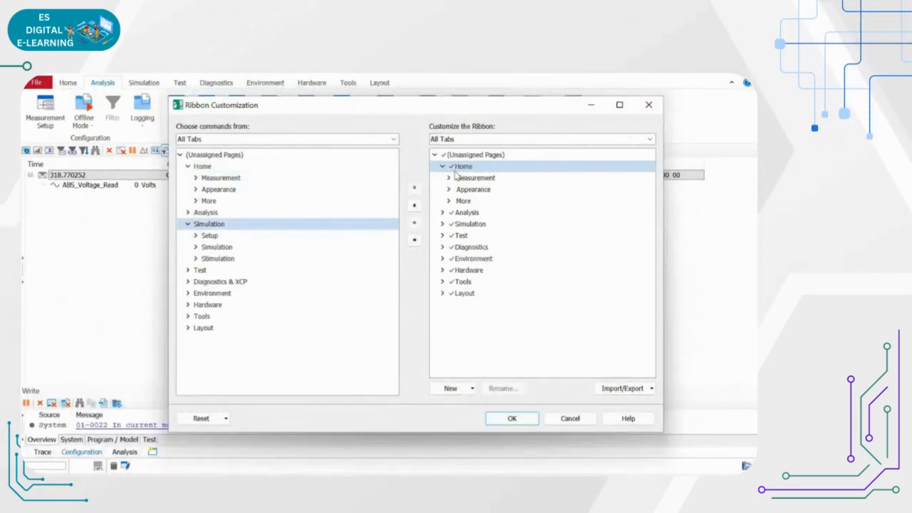
click(462, 201)
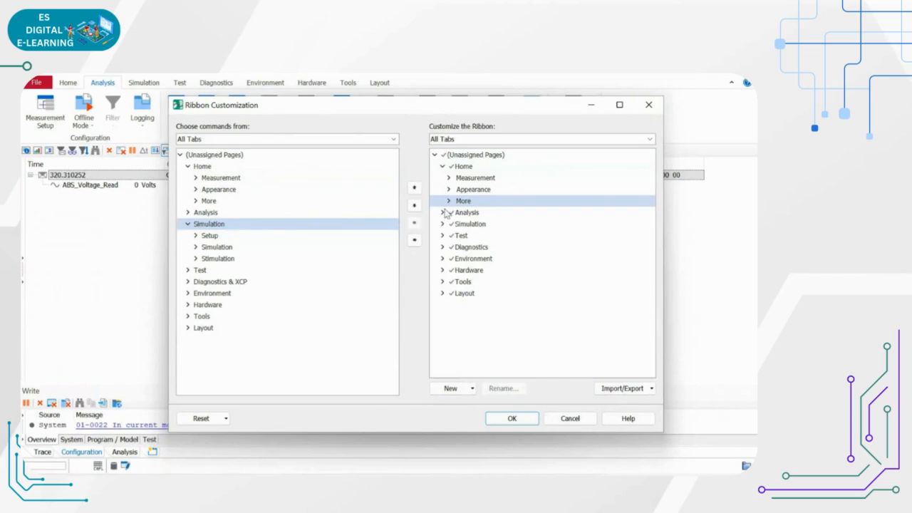
click(442, 293)
click(649, 107)
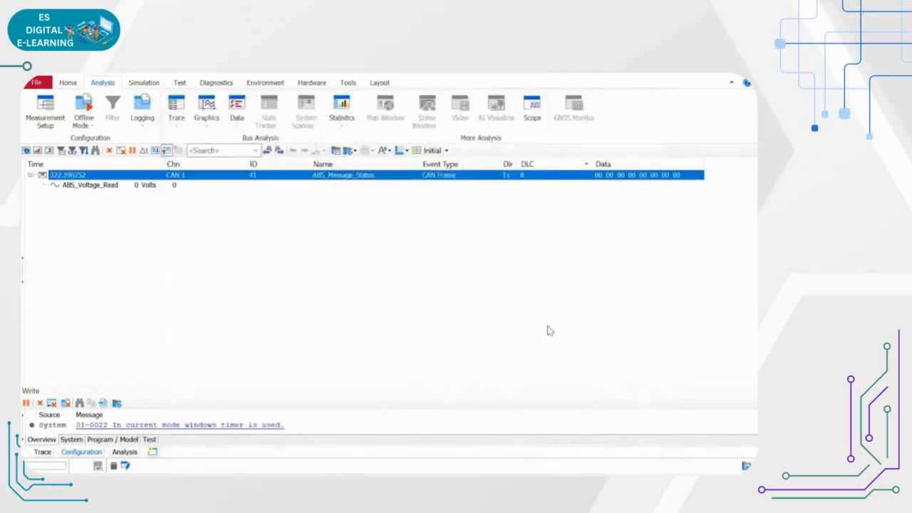
Switch the Trace window's column layout from Initial to the predefined CAN layout.
click(448, 153)
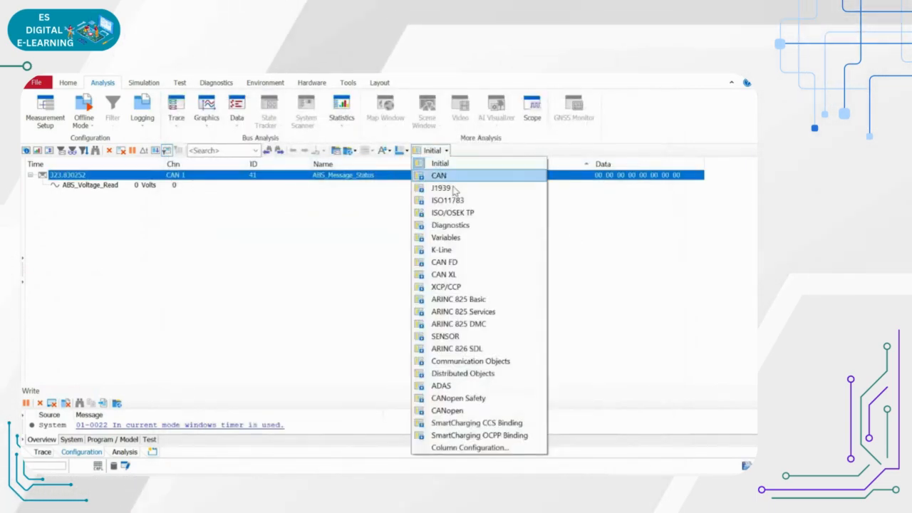
click(570, 148)
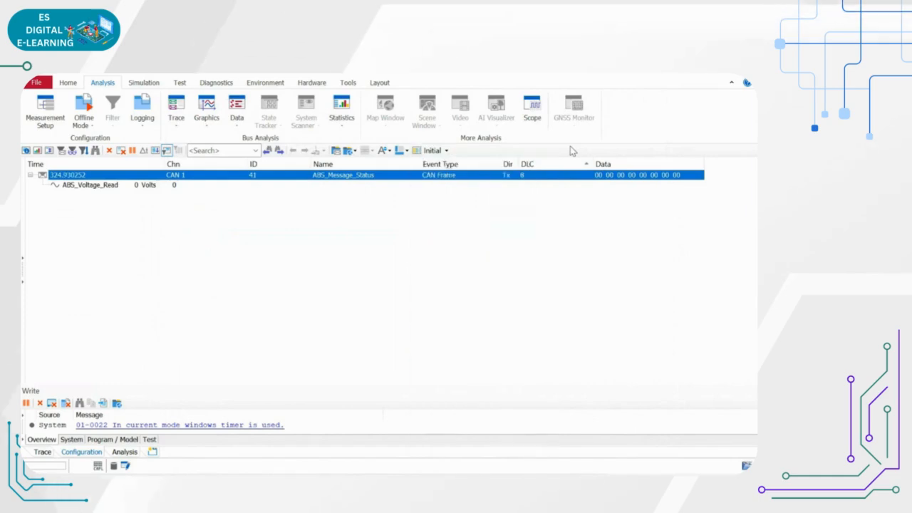
click(443, 150)
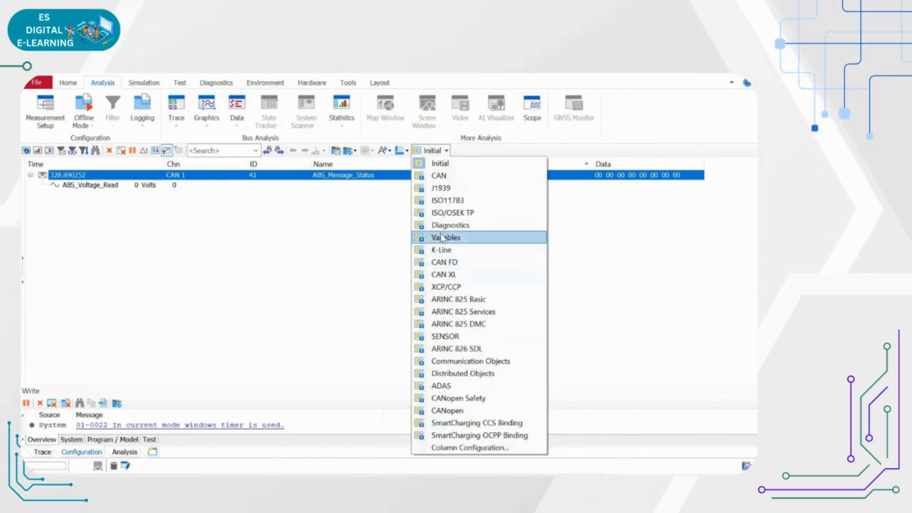
click(440, 176)
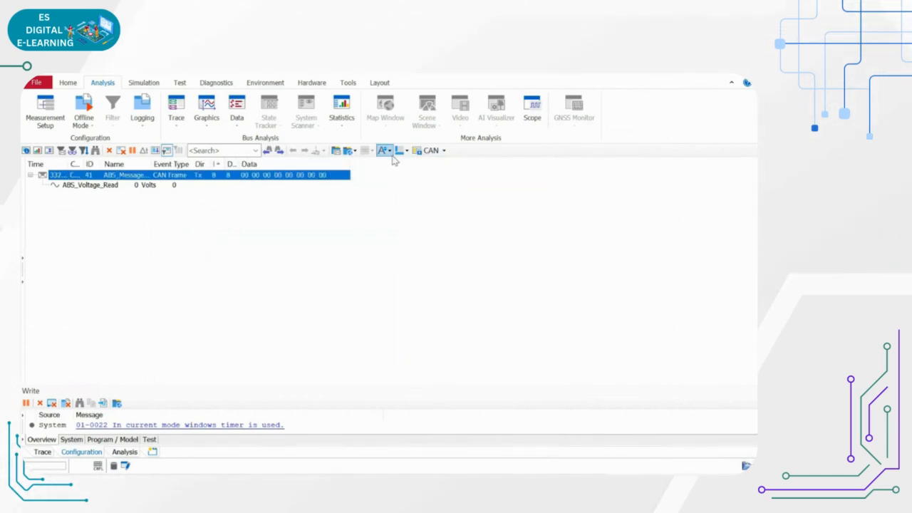
click(354, 152)
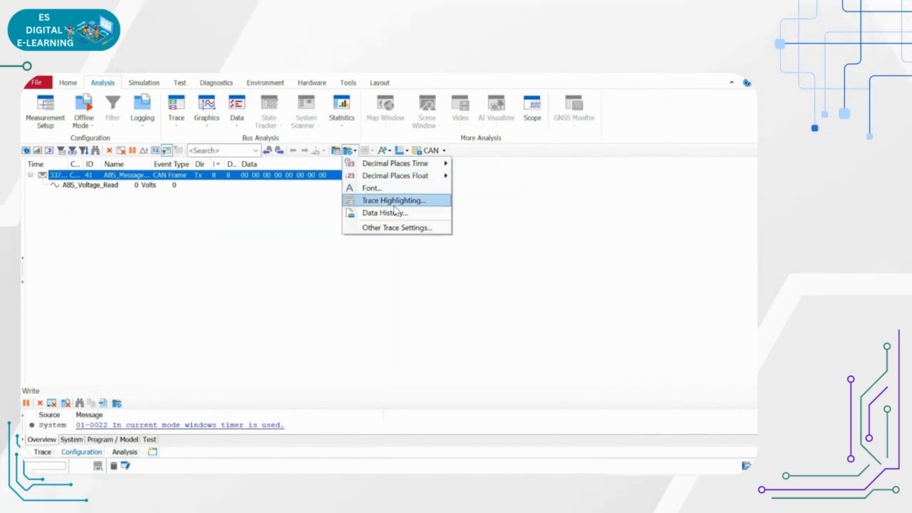
click(342, 155)
click(341, 154)
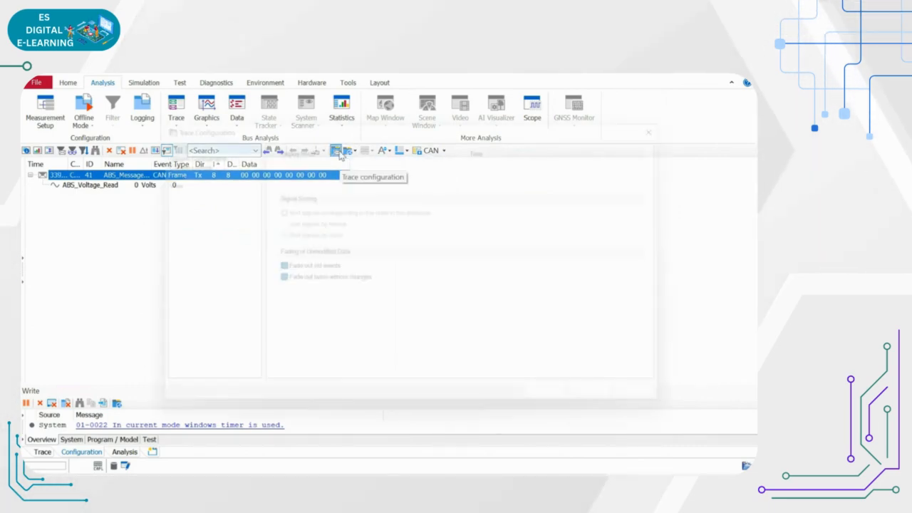
click(154, 157)
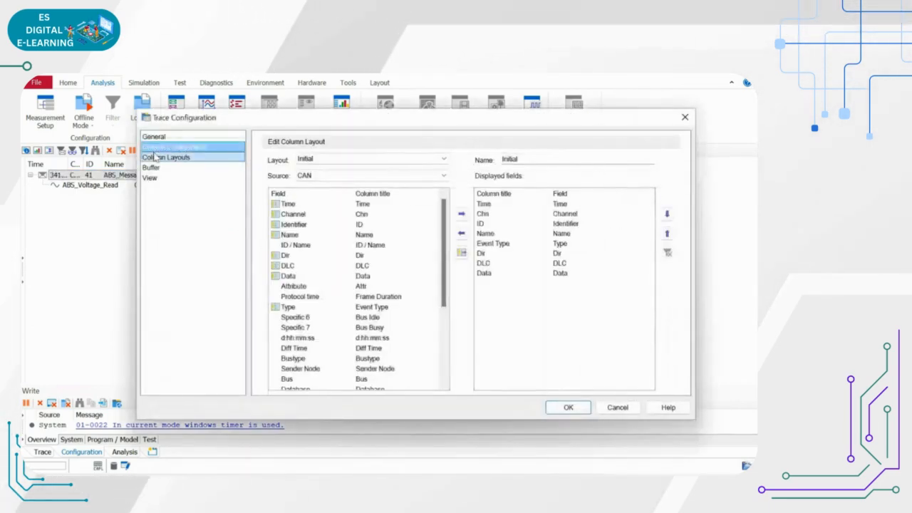
click(685, 117)
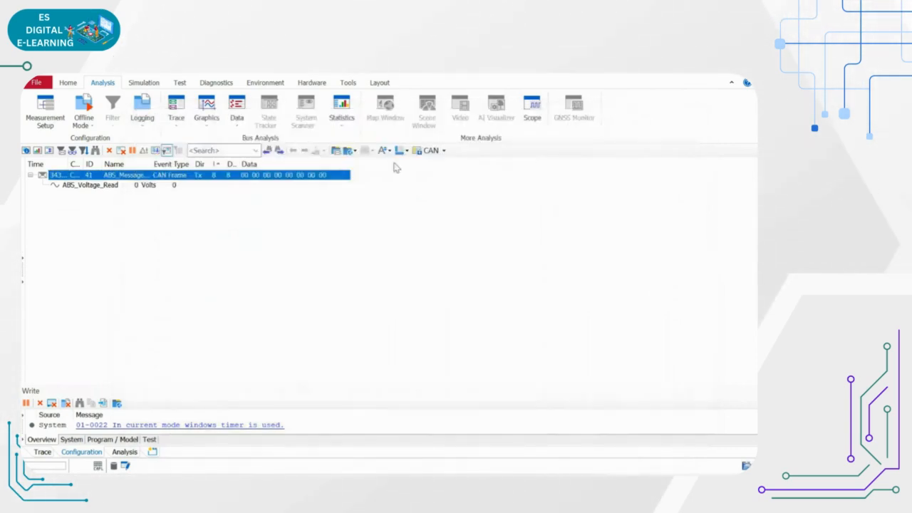
Examine the CAN source fields available for the Initial trace column layout, including Identifier, DLC and Start of Frame.
click(337, 151)
scroll(306, 340, down, 4)
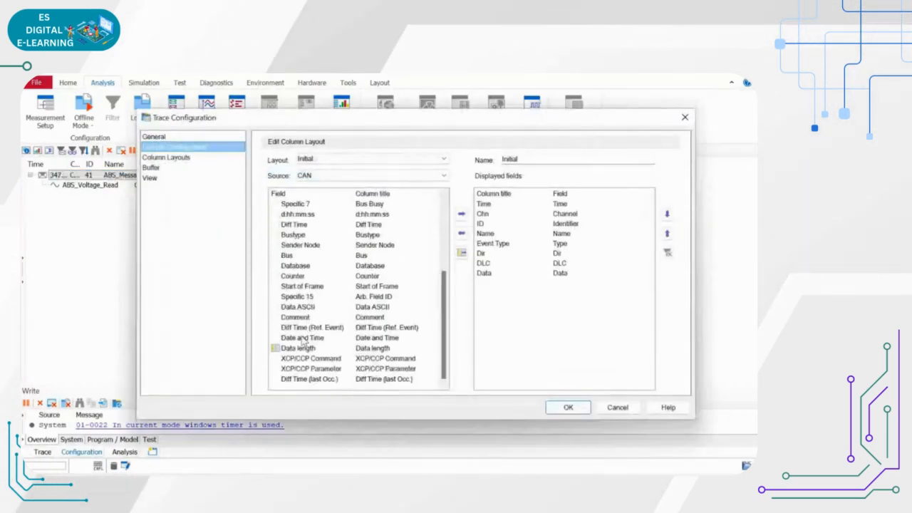
scroll(305, 340, up, 5)
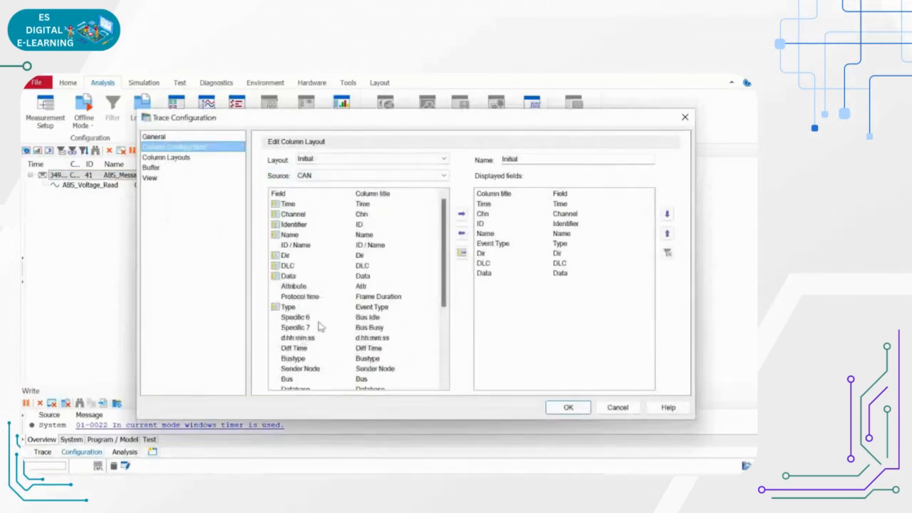
click(303, 225)
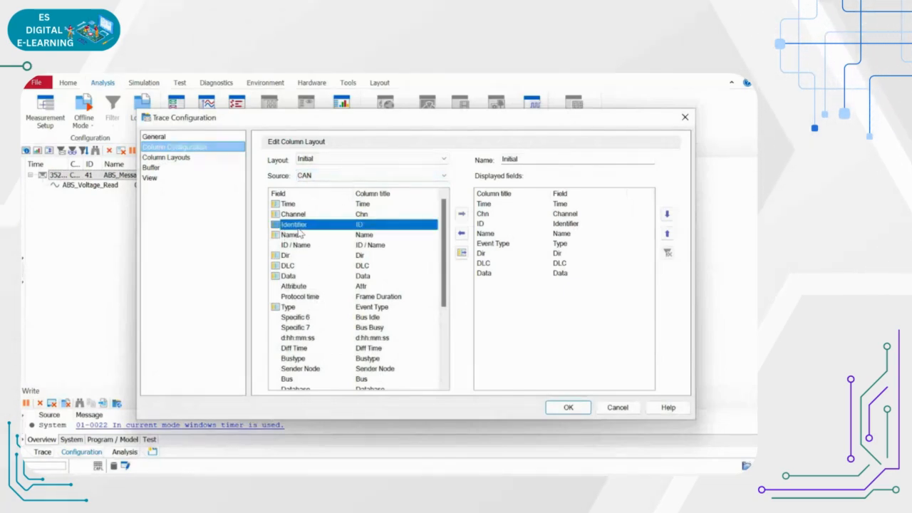
click(286, 265)
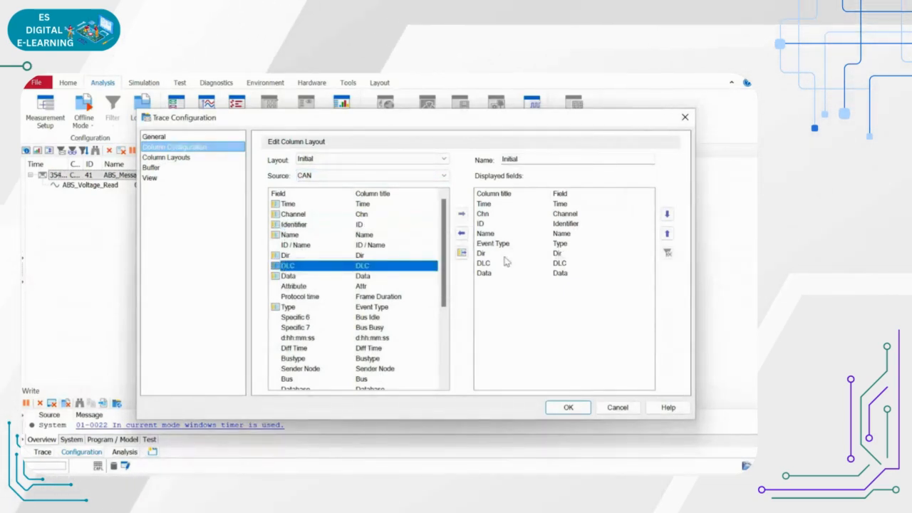
scroll(329, 322, down, 3)
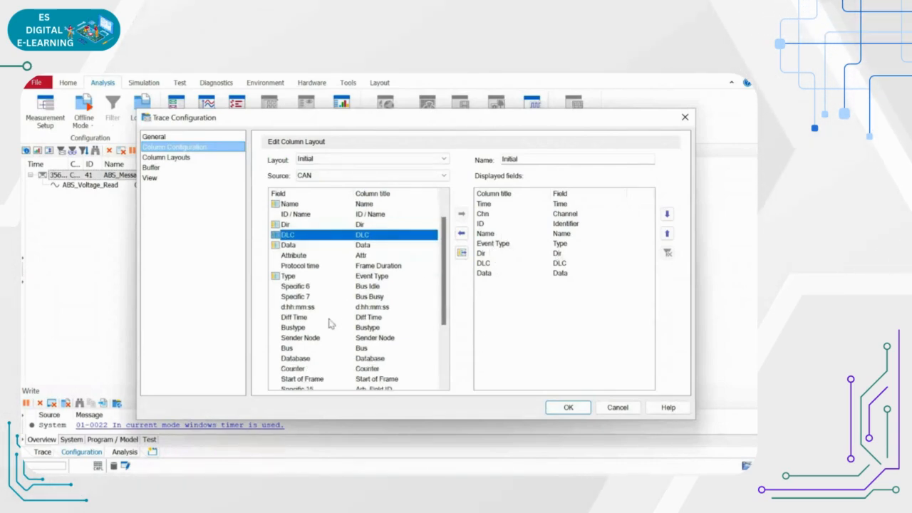
scroll(329, 325, down, 1)
scroll(328, 328, up, 1)
scroll(324, 335, down, 1)
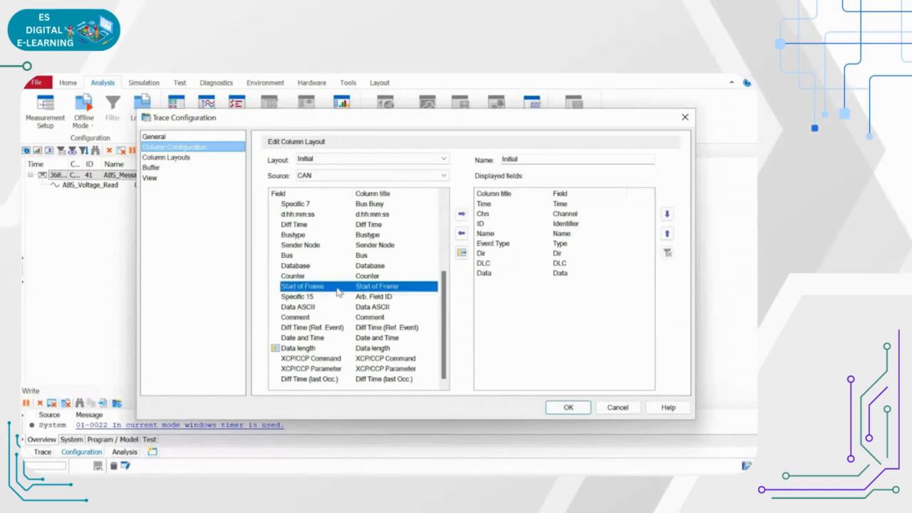
click(568, 407)
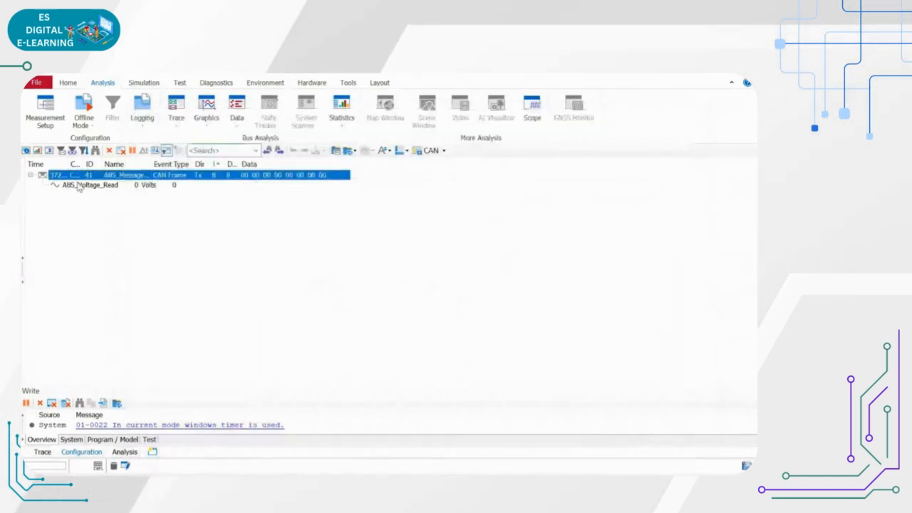
Widen the Trace window's narrow columns, from Time and Name through DLC and Data length, so their contents are readable.
drag(74, 165, 194, 168)
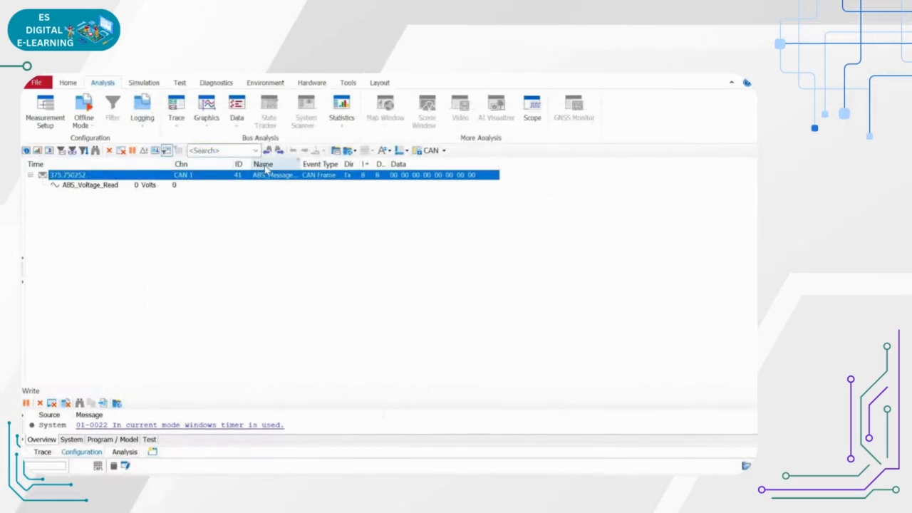
drag(300, 164, 312, 162)
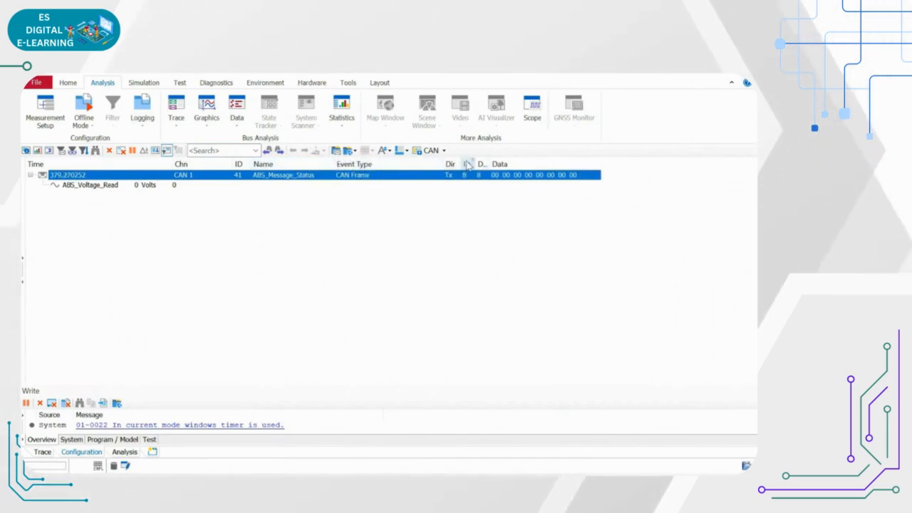
drag(476, 164, 547, 164)
drag(624, 159, 644, 158)
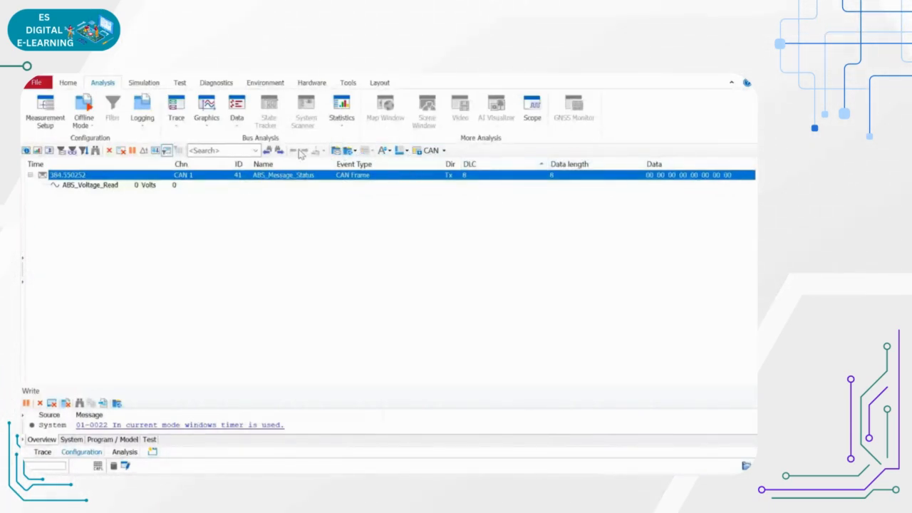
Add the Start of Frame field to the Initial trace layout's displayed fields, and restart the measurement.
click(335, 151)
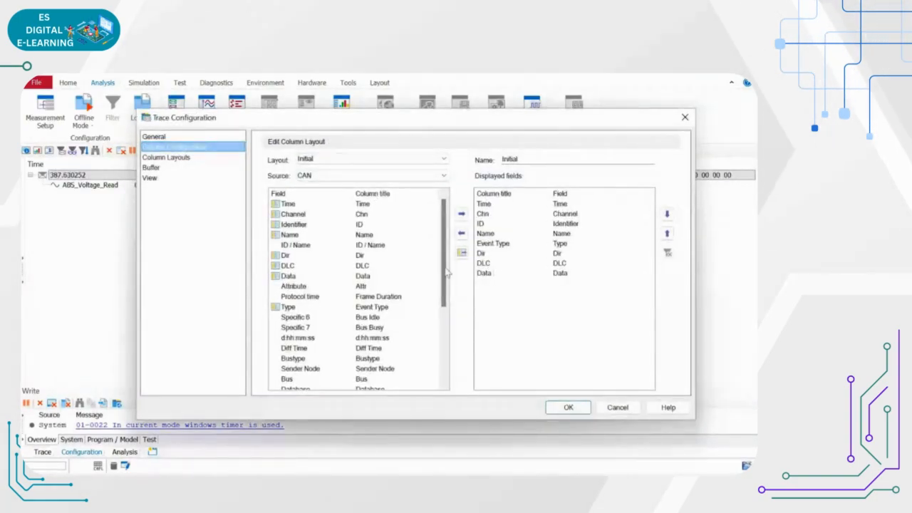
scroll(321, 329, down, 4)
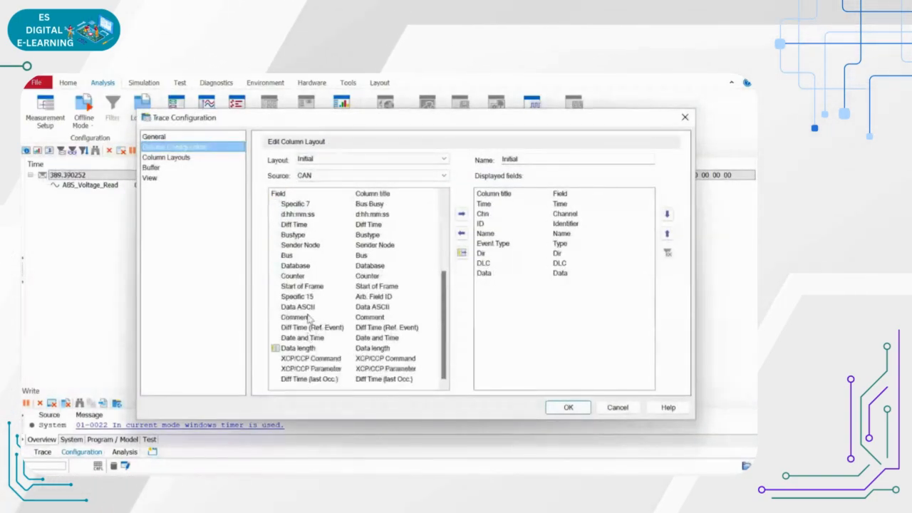
click(307, 287)
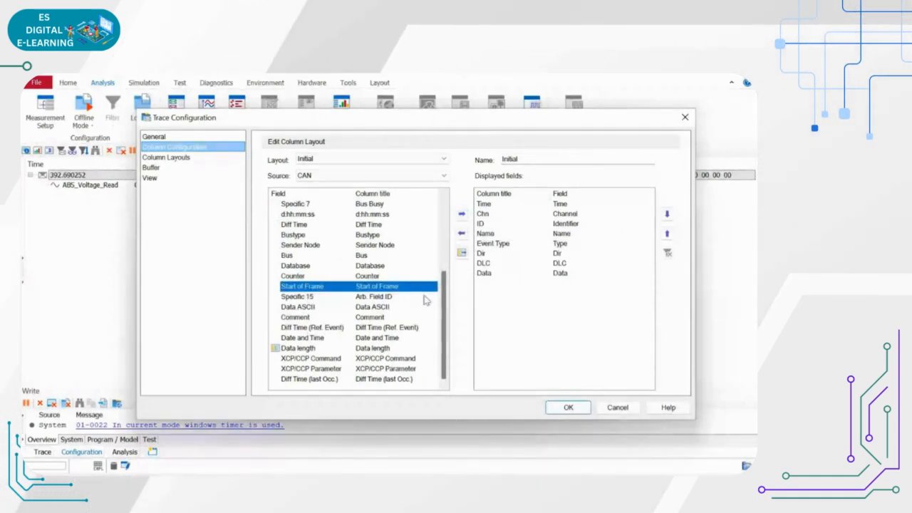
click(462, 214)
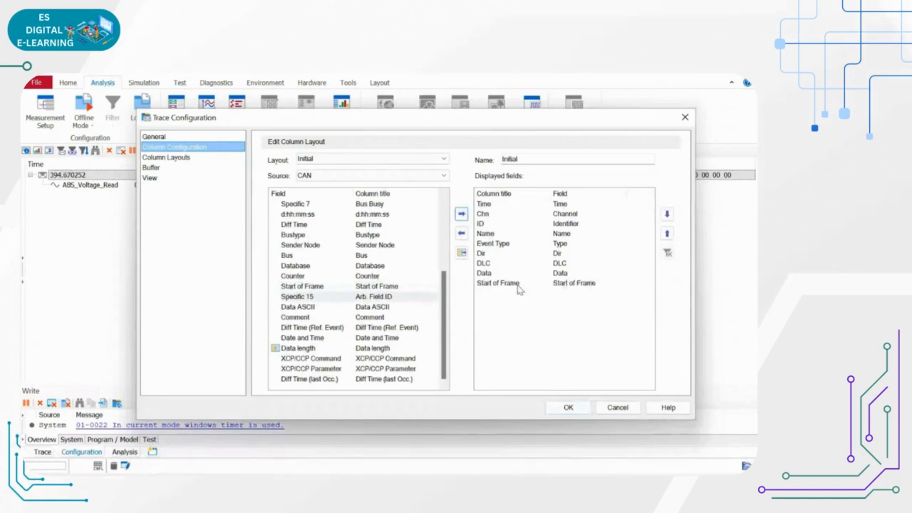
click(569, 410)
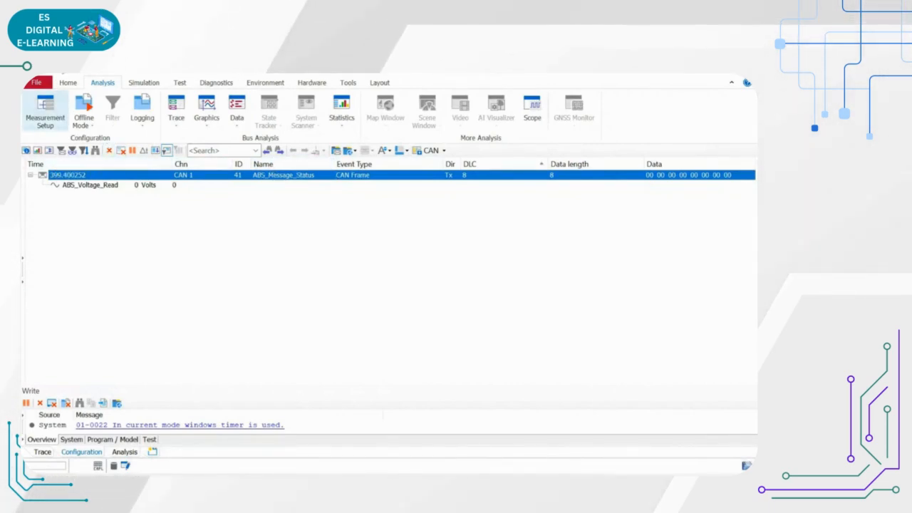
click(52, 72)
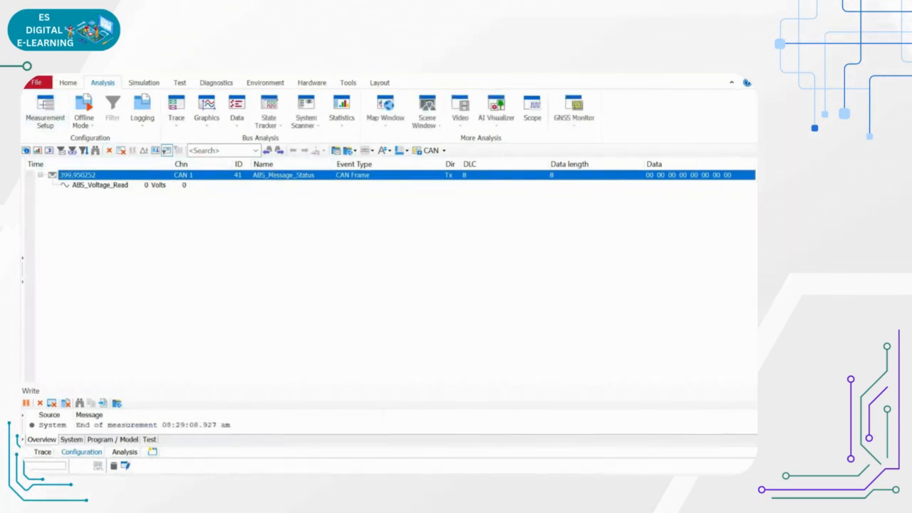
click(51, 73)
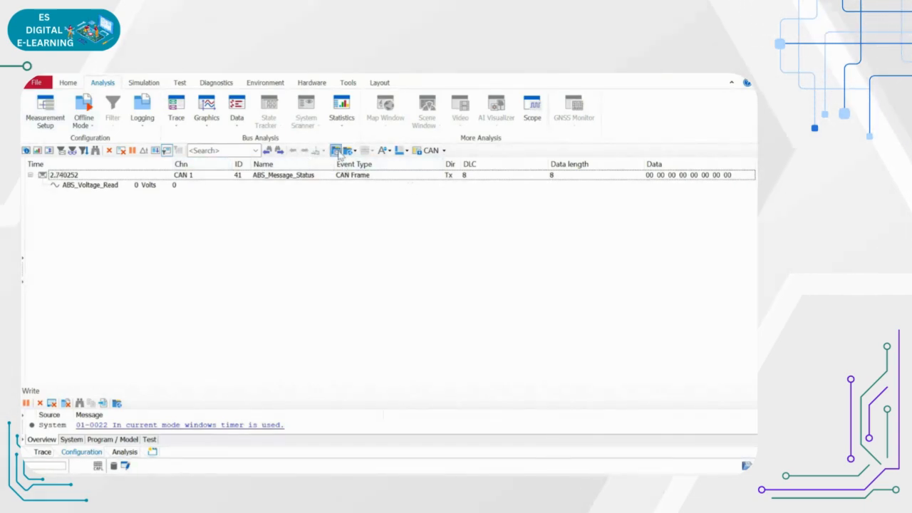
Switch the Trace window's column layout from CAN back to Initial, and narrow its Time column.
click(432, 150)
click(442, 165)
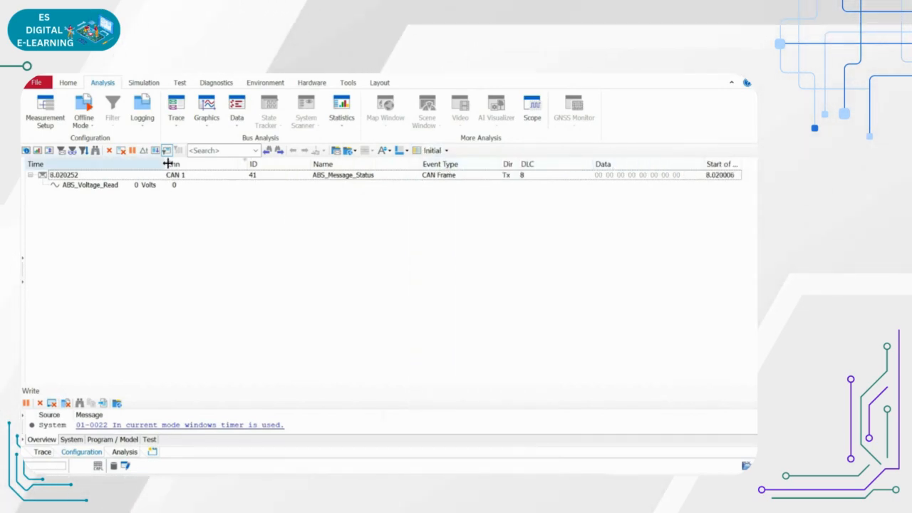
drag(165, 164, 113, 164)
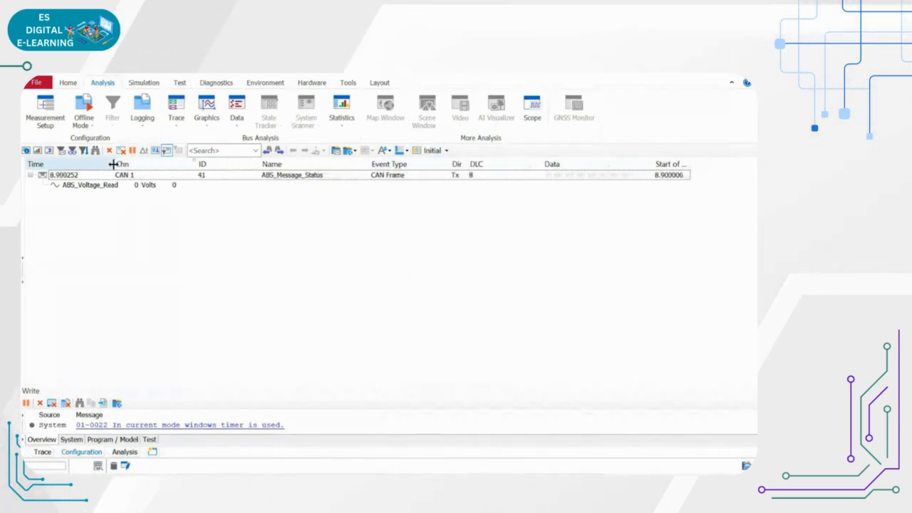
click(447, 150)
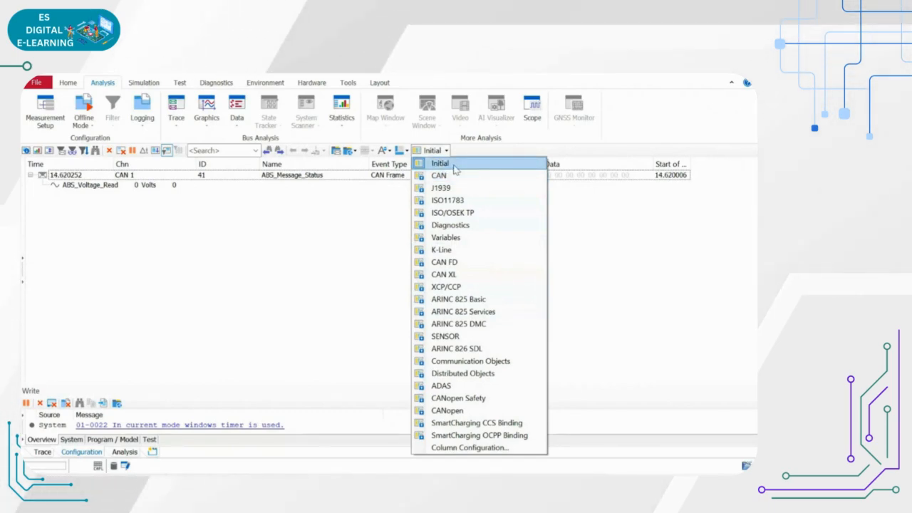
click(449, 164)
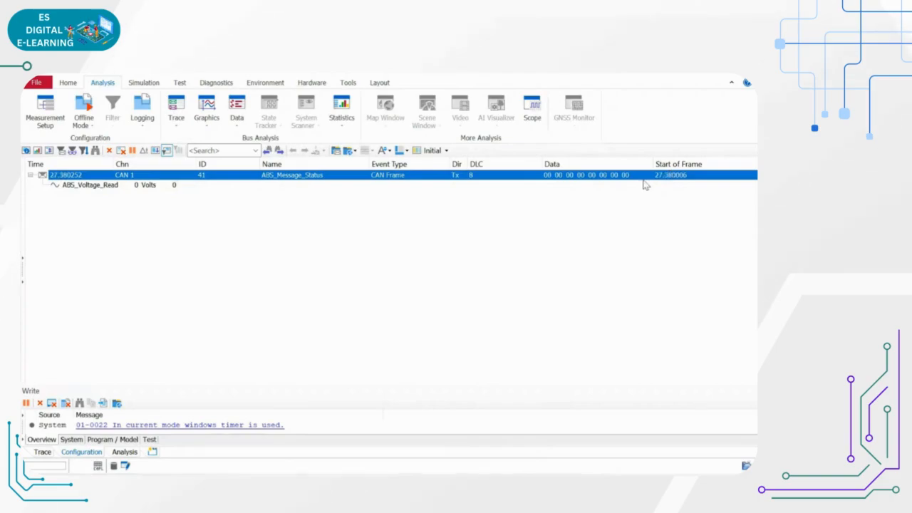
Try to add the Comment field to the Initial trace column layout, and restart the measurement.
click(336, 151)
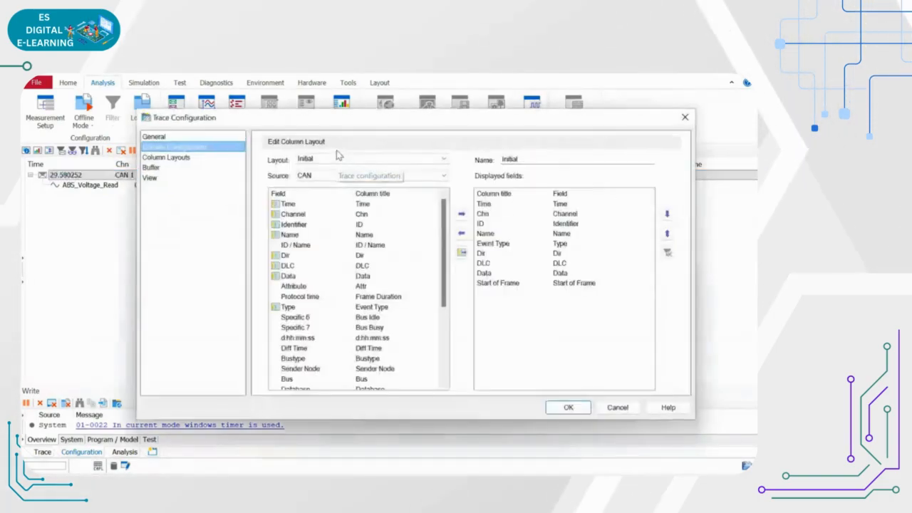
scroll(321, 310, down, 4)
click(321, 317)
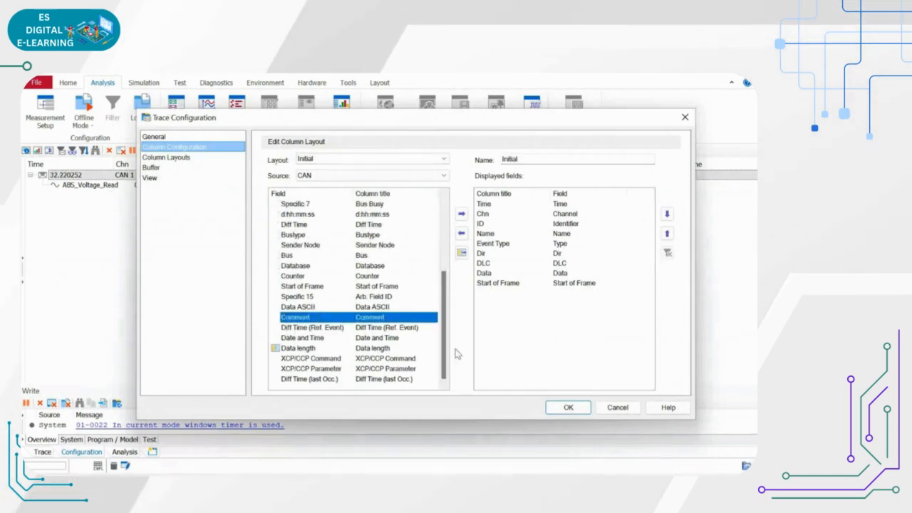
click(568, 408)
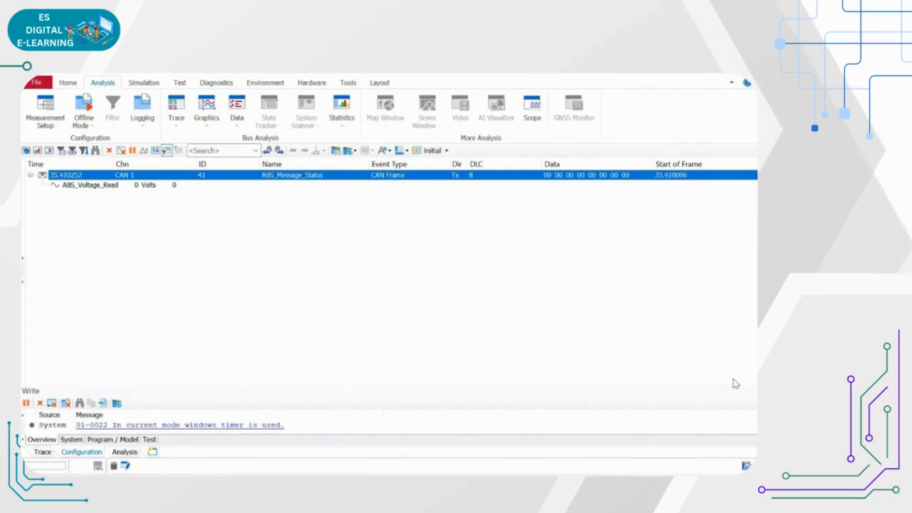
click(70, 73)
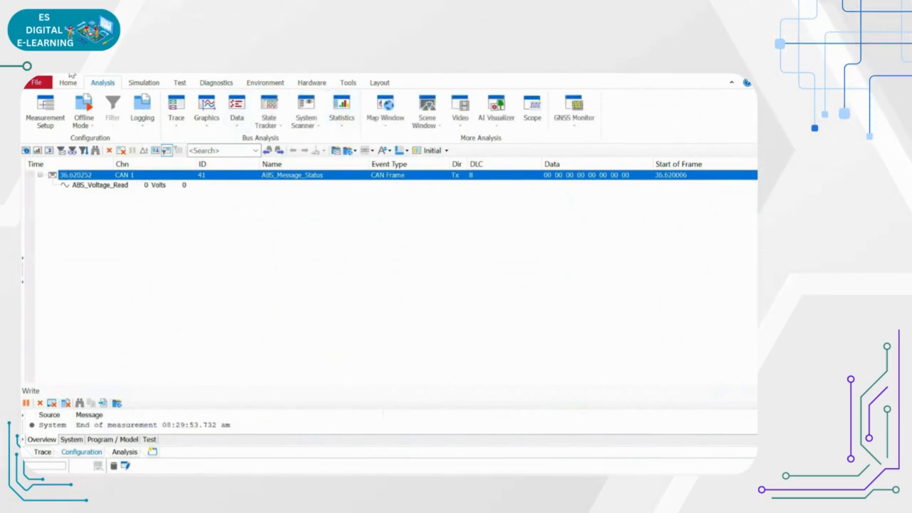
click(47, 72)
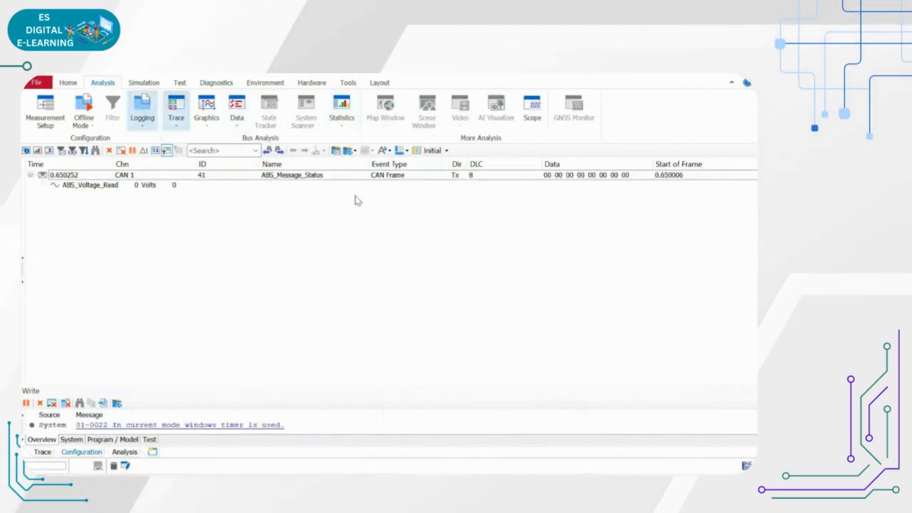
Replace the Start of Frame field with Comment in the Initial trace layout, placing it between DLC and Data.
click(335, 151)
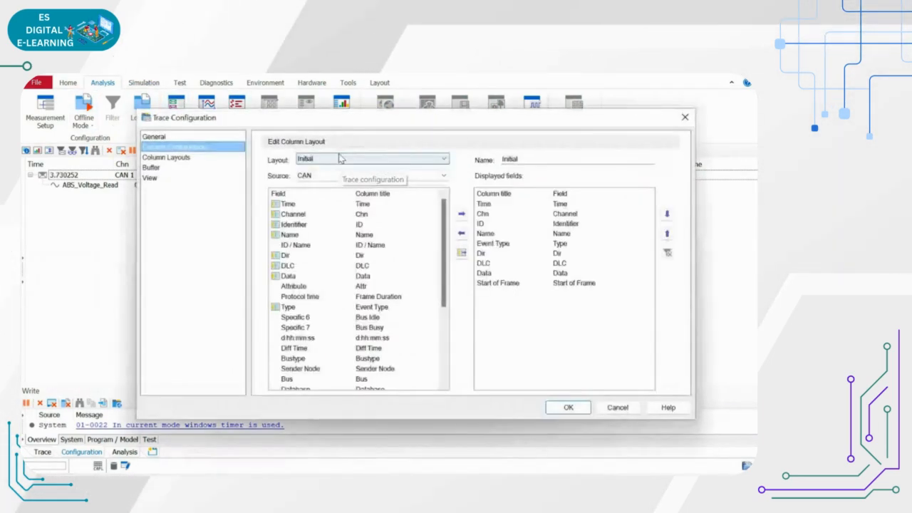
scroll(328, 326, down, 3)
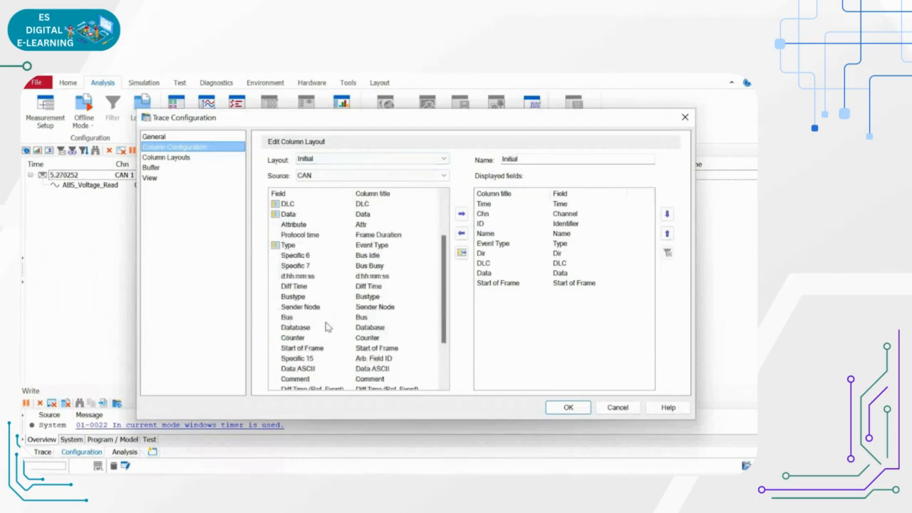
click(307, 348)
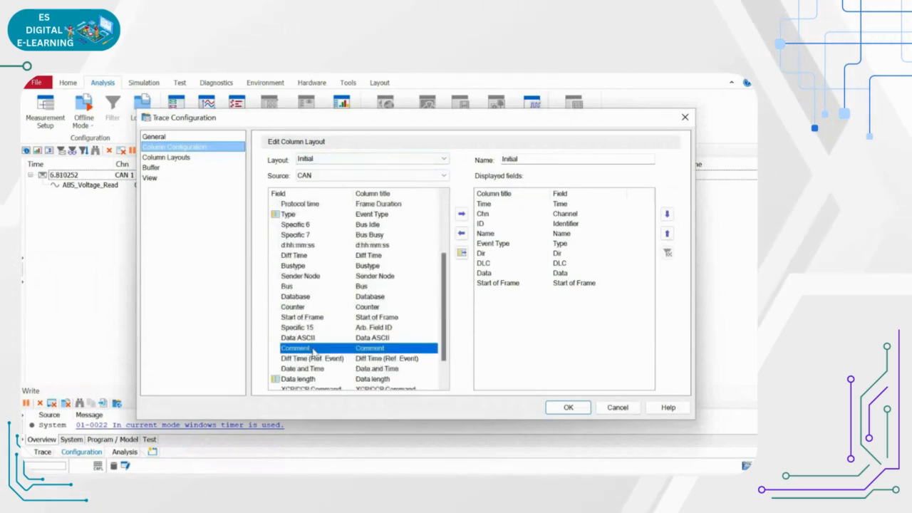
click(462, 233)
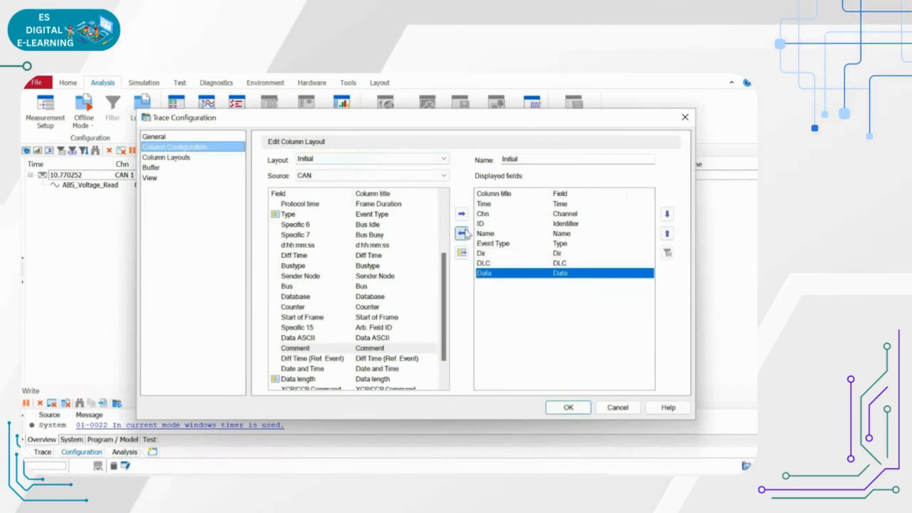
click(305, 338)
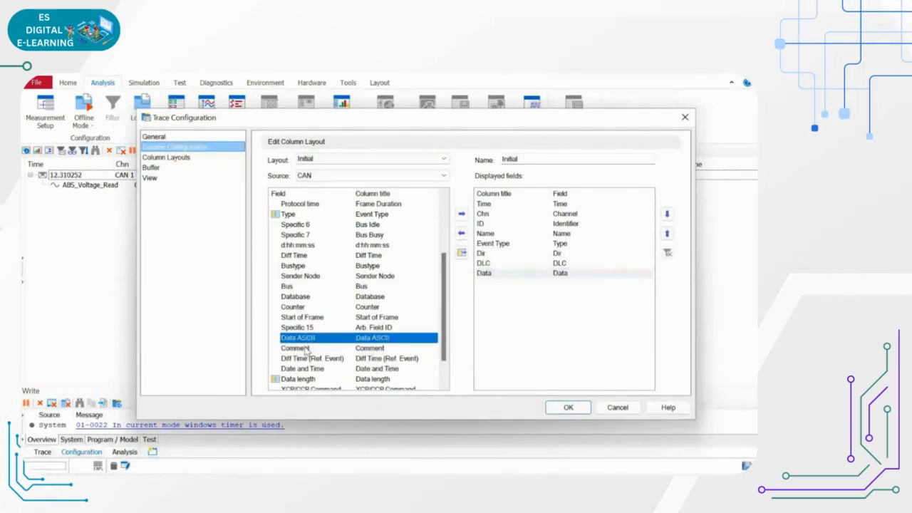
click(461, 214)
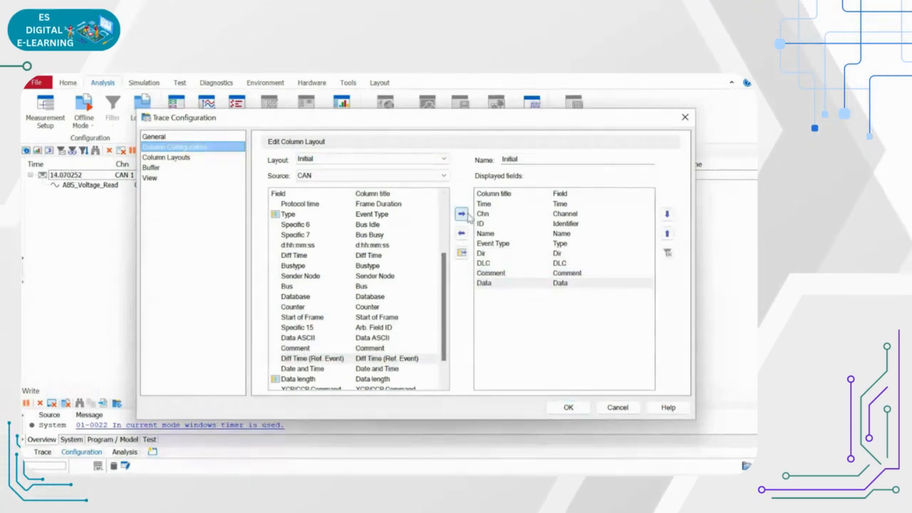
click(516, 275)
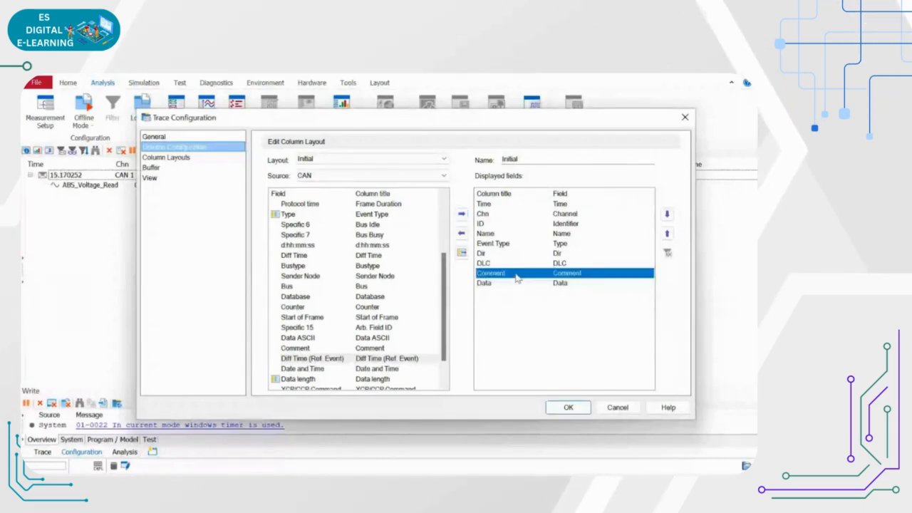
click(567, 408)
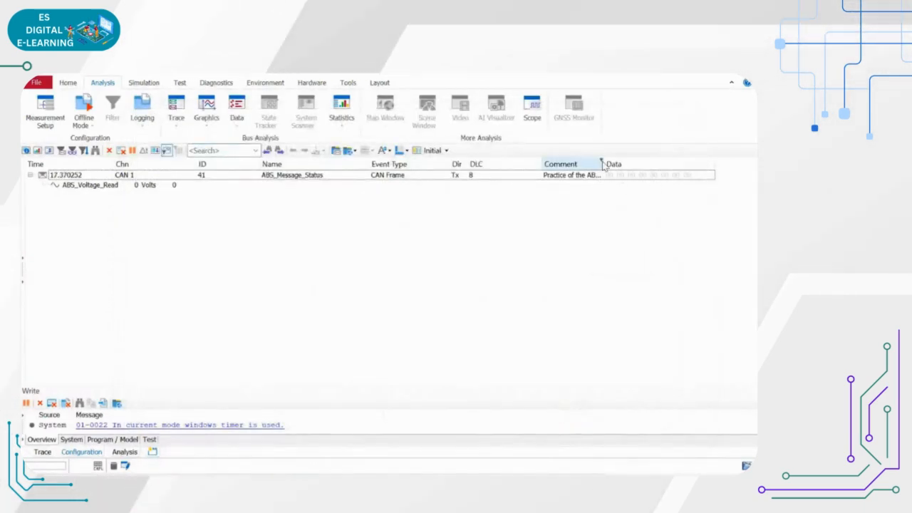
Widen the Trace window's Comment column to fit the full message comment, and rerun the measurement briefly.
click(601, 163)
drag(605, 164, 665, 158)
click(49, 74)
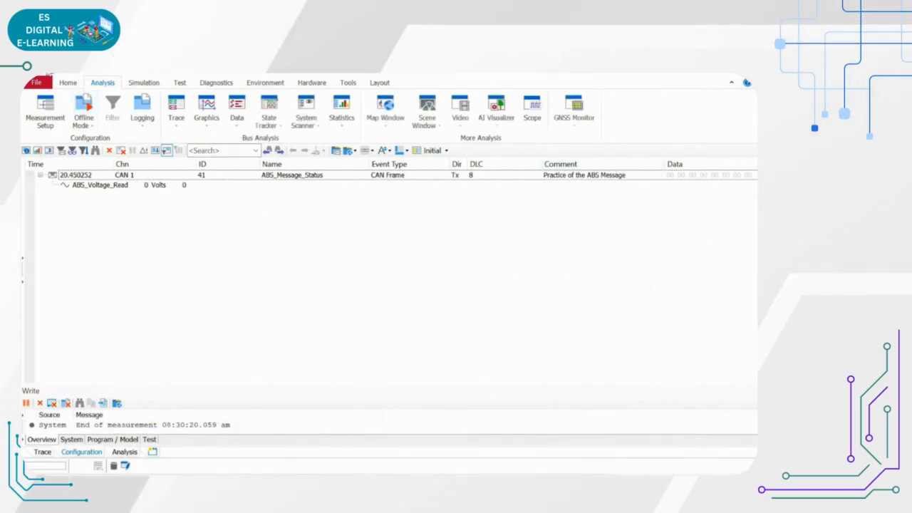
click(38, 73)
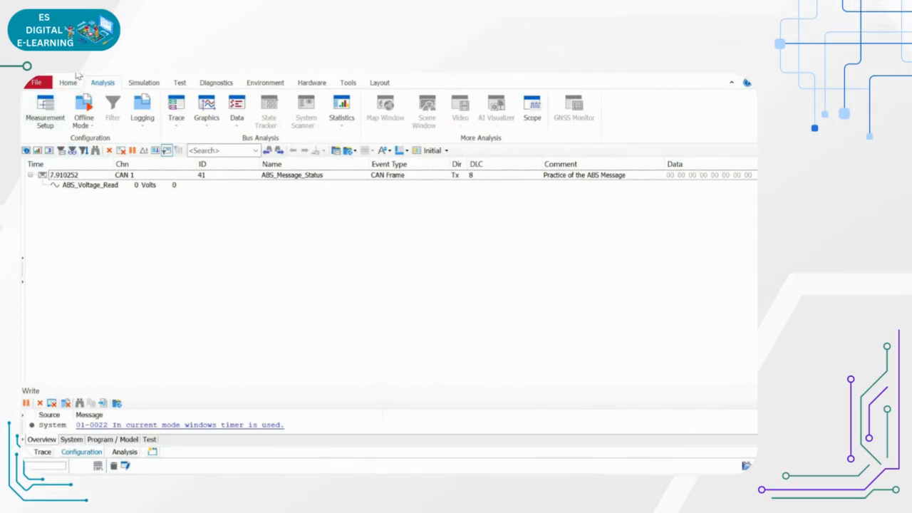
click(78, 76)
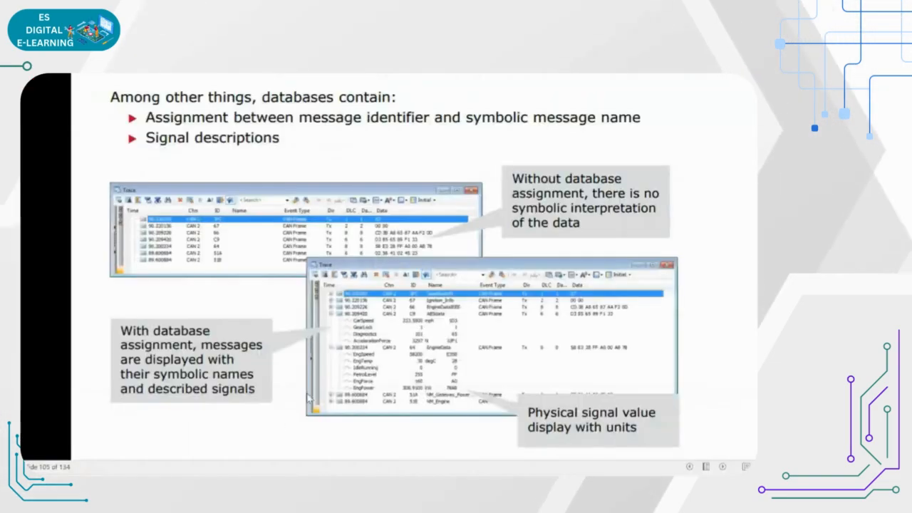
key(Right)
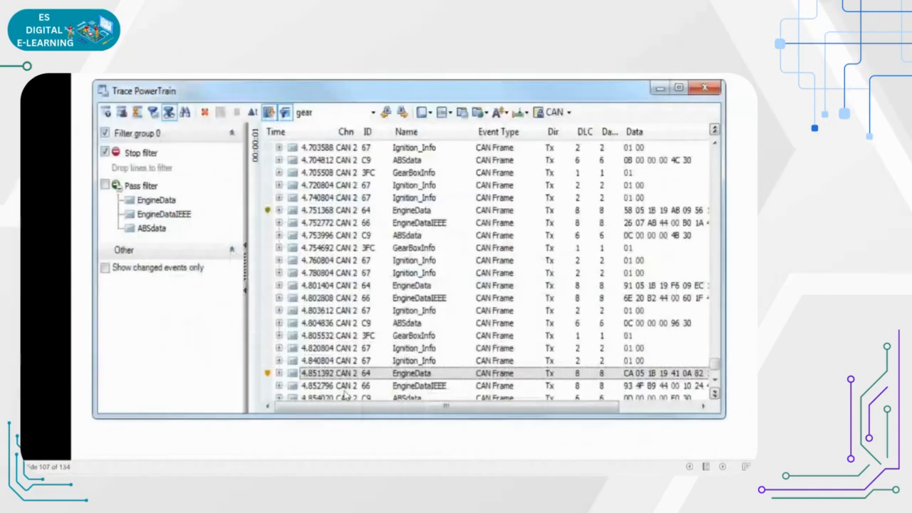
key(Right)
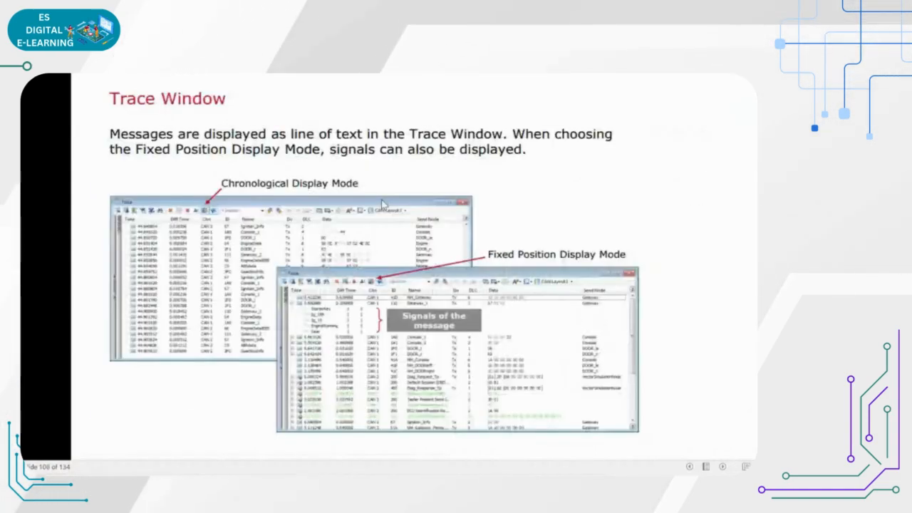
key(Right)
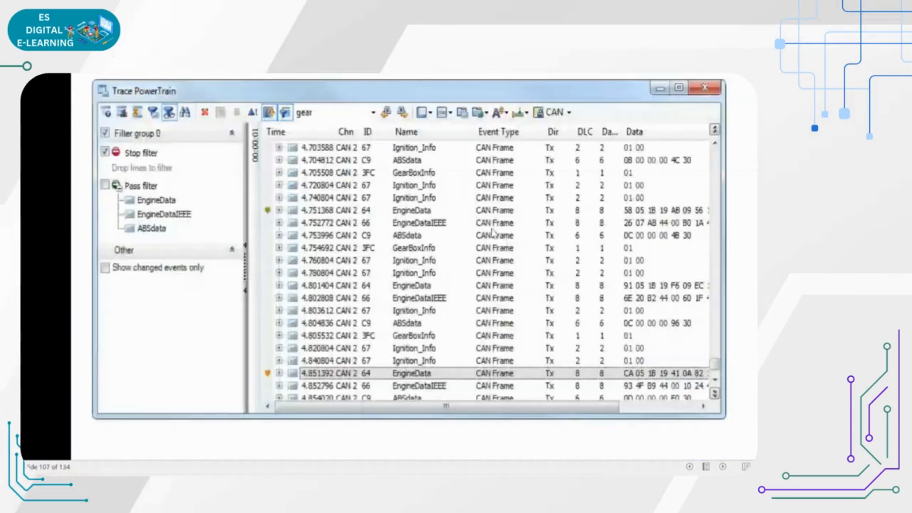
key(Right)
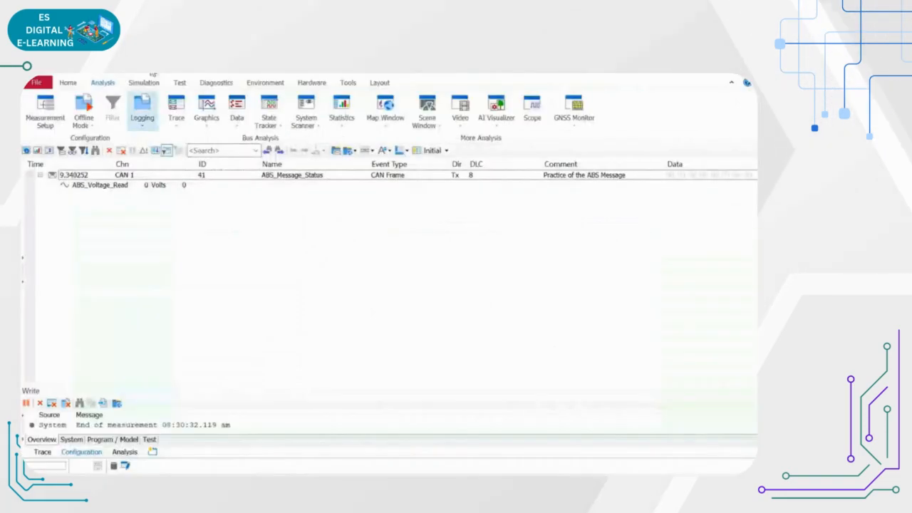
Bring up the hardware commands for channel usage, channel mapping and network hardware.
click(313, 83)
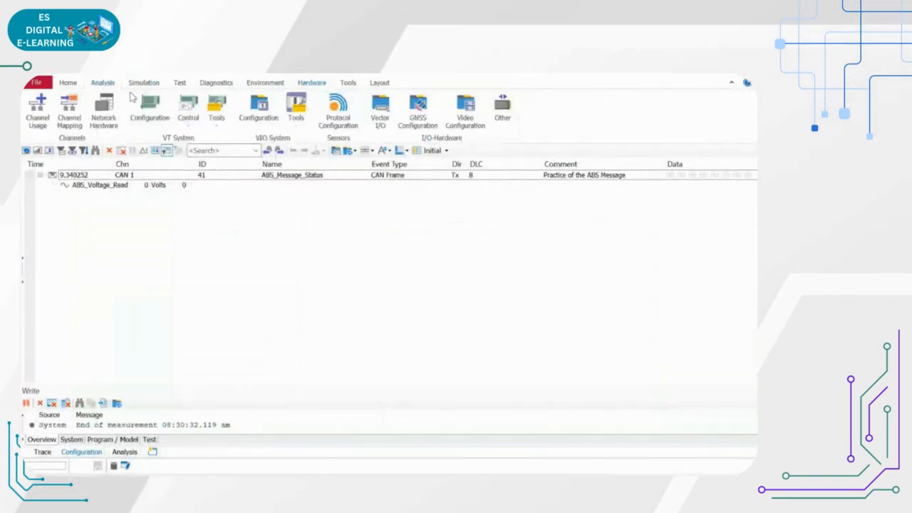